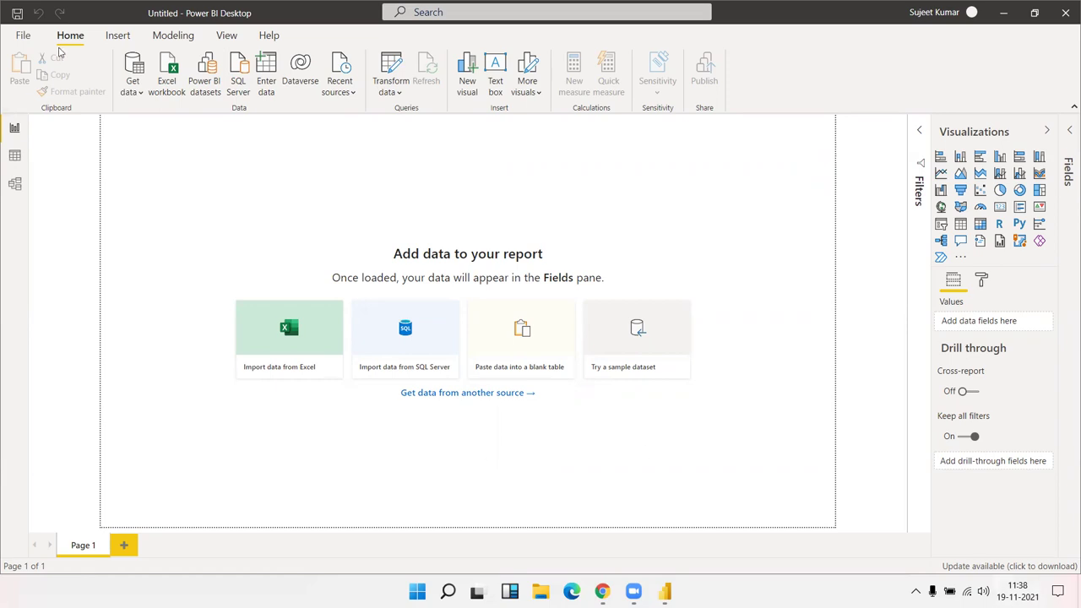
Step: Import the Data1 Excel workbook, preview Table1 in Navigator and load it into the report
{"action": "left_click", "coordinate": [176, 74]}
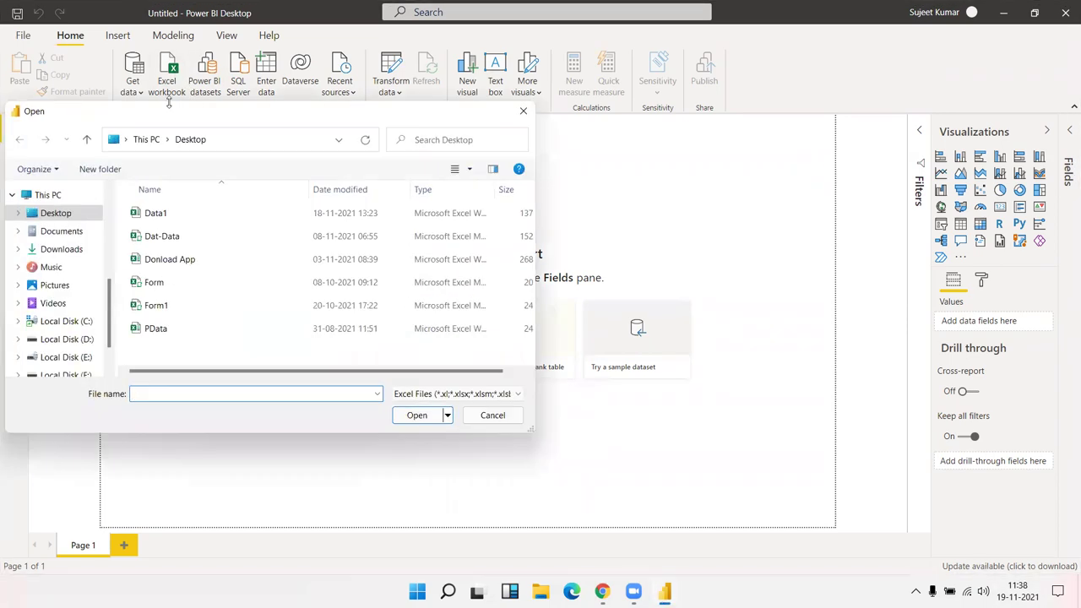
{"action": "left_click", "coordinate": [172, 219]}
{"action": "left_click", "coordinate": [433, 416]}
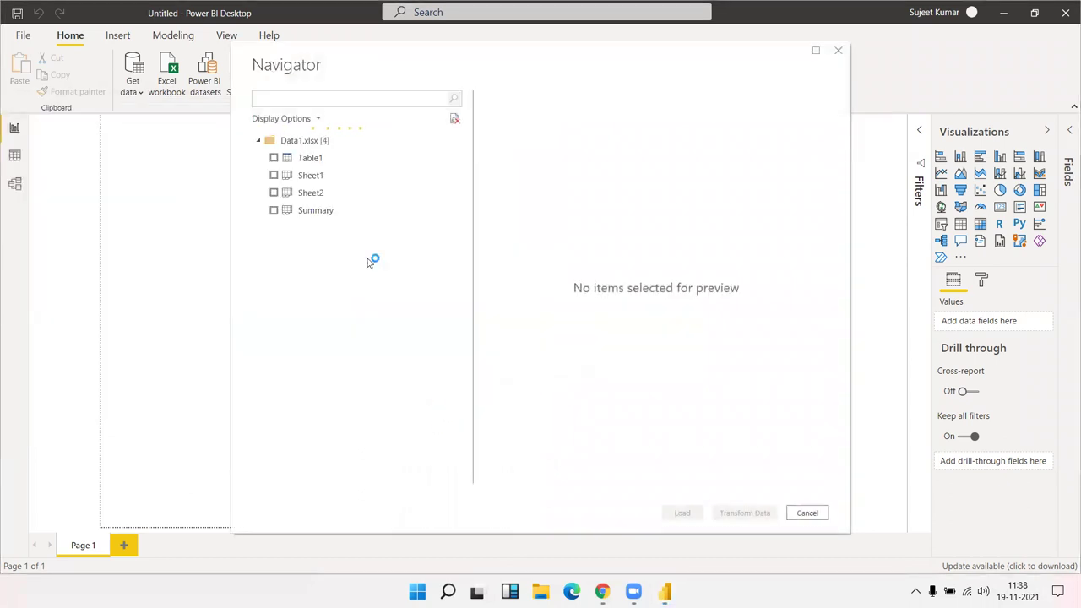
{"action": "left_click", "coordinate": [274, 158]}
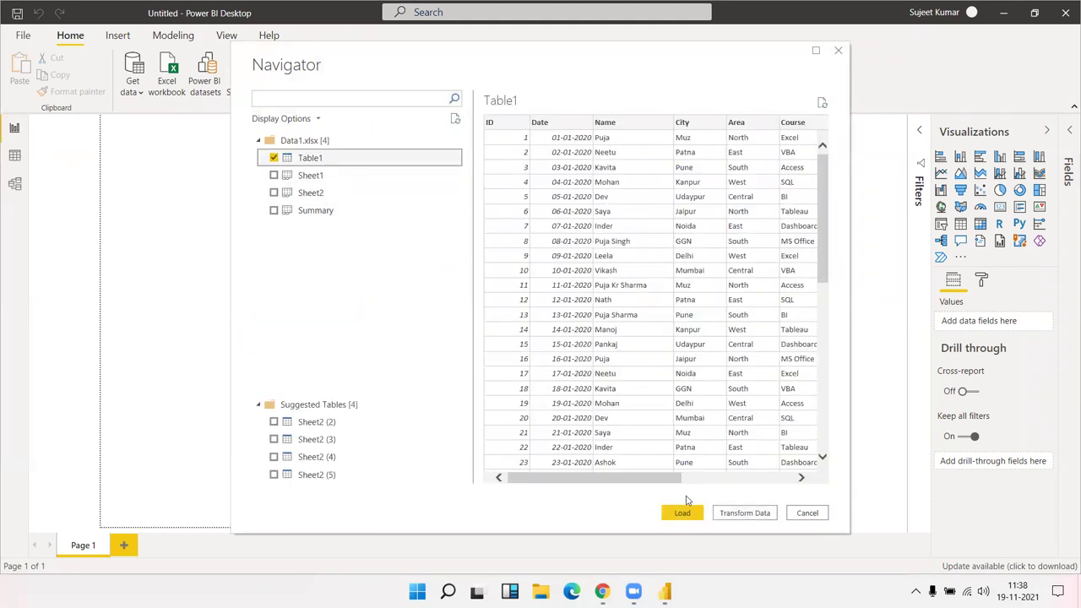
{"action": "mouse_move", "coordinate": [659, 479]}
{"action": "left_mouse_down"}
{"action": "mouse_move", "coordinate": [818, 484]}
{"action": "mouse_move", "coordinate": [637, 469]}
{"action": "left_mouse_up"}
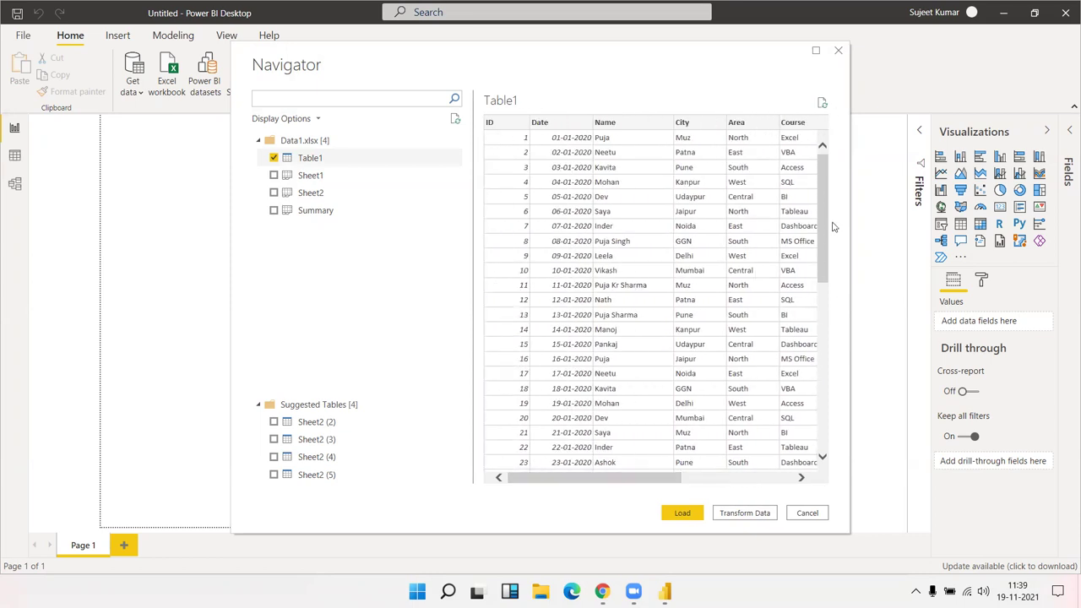
{"action": "scroll", "coordinate": [827, 229], "scroll_direction": "down", "scroll_amount": 1}
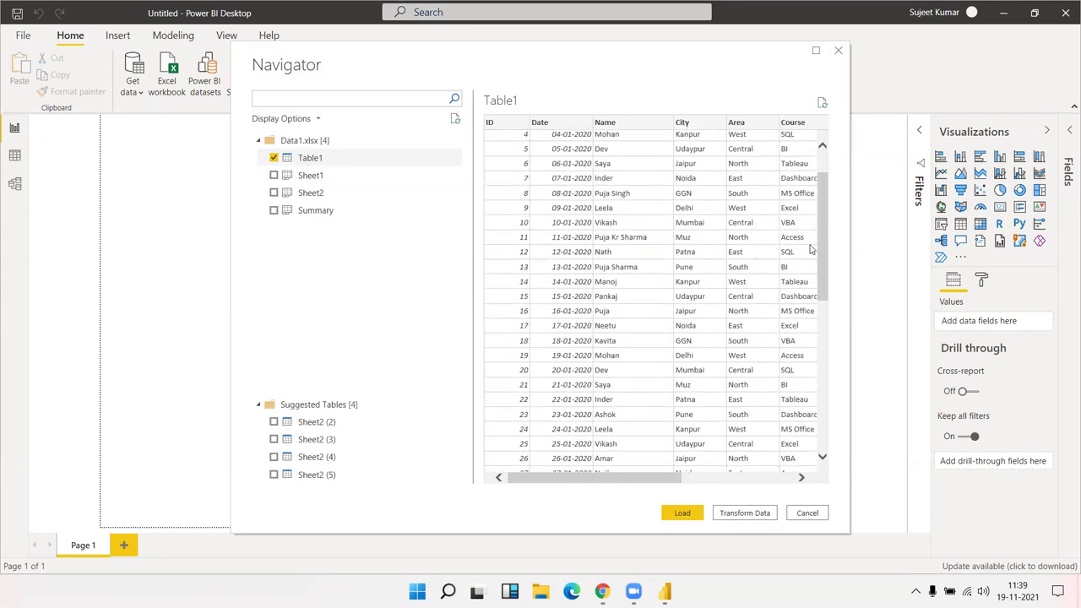
{"action": "left_click_drag", "start_coordinate": [824, 250], "coordinate": [821, 422]}
{"action": "left_click", "coordinate": [698, 510]}
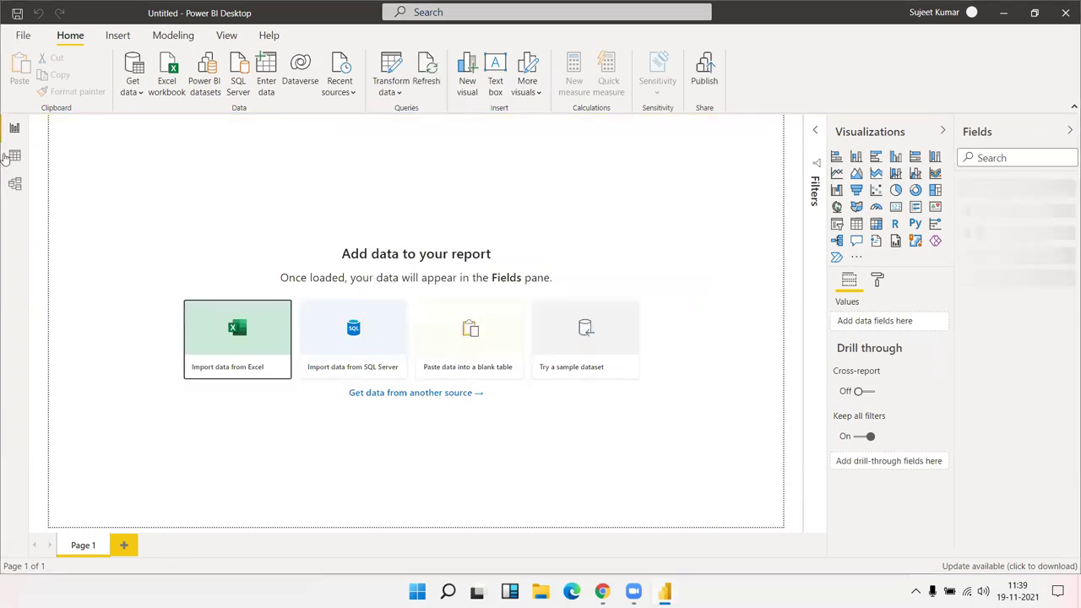
Step: Browse Table1's 799 rows in Data view, select the City column, and open the Get data list
{"action": "left_click", "coordinate": [14, 156]}
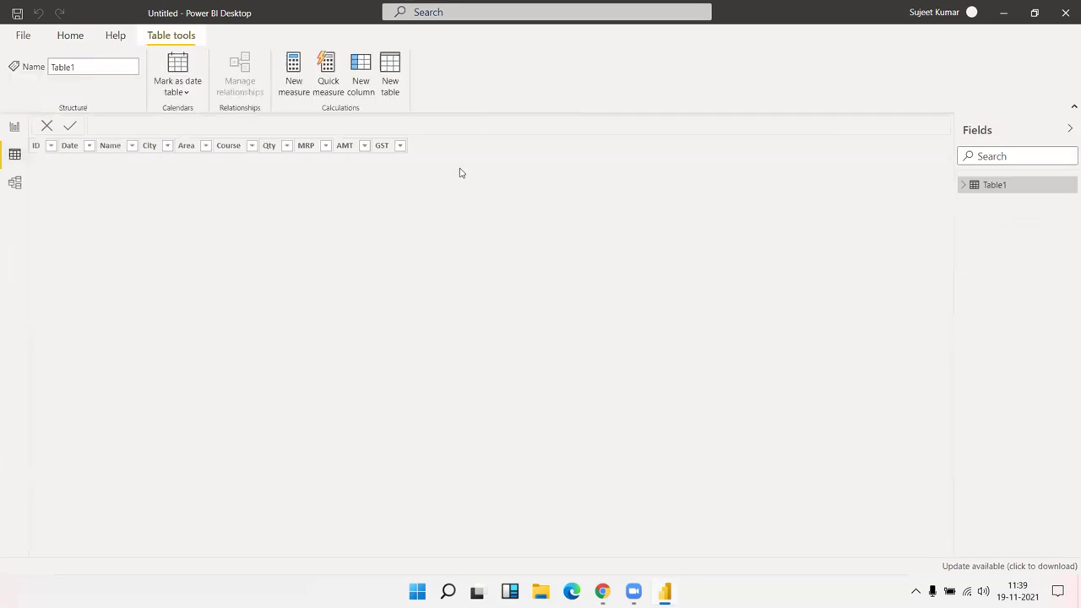
{"action": "mouse_move", "coordinate": [950, 173]}
{"action": "left_mouse_down"}
{"action": "mouse_move", "coordinate": [971, 465]}
{"action": "mouse_move", "coordinate": [949, 541]}
{"action": "left_mouse_up"}
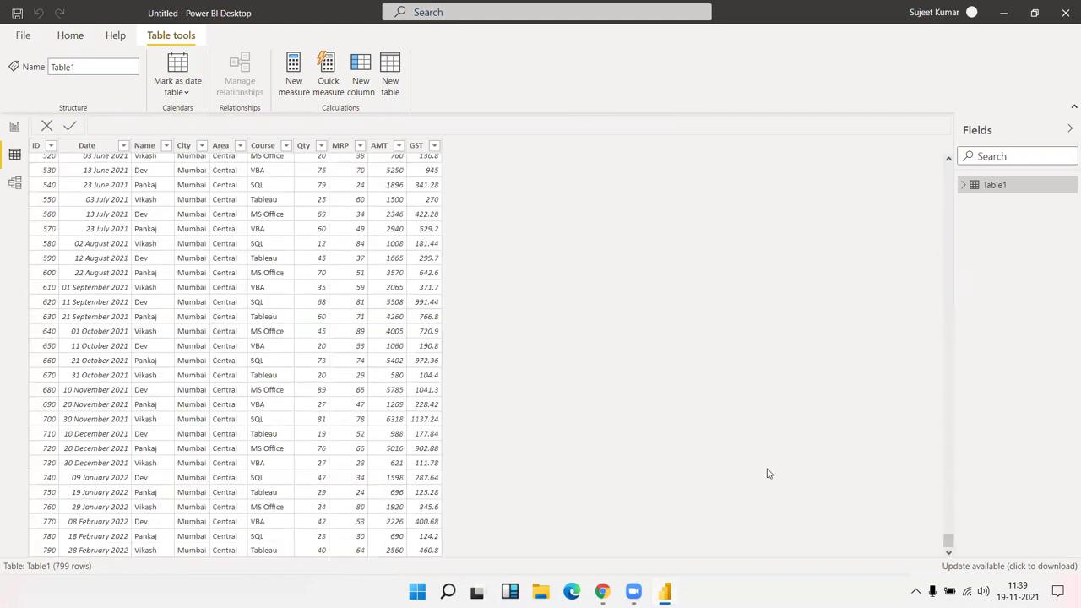
{"action": "left_click", "coordinate": [189, 549]}
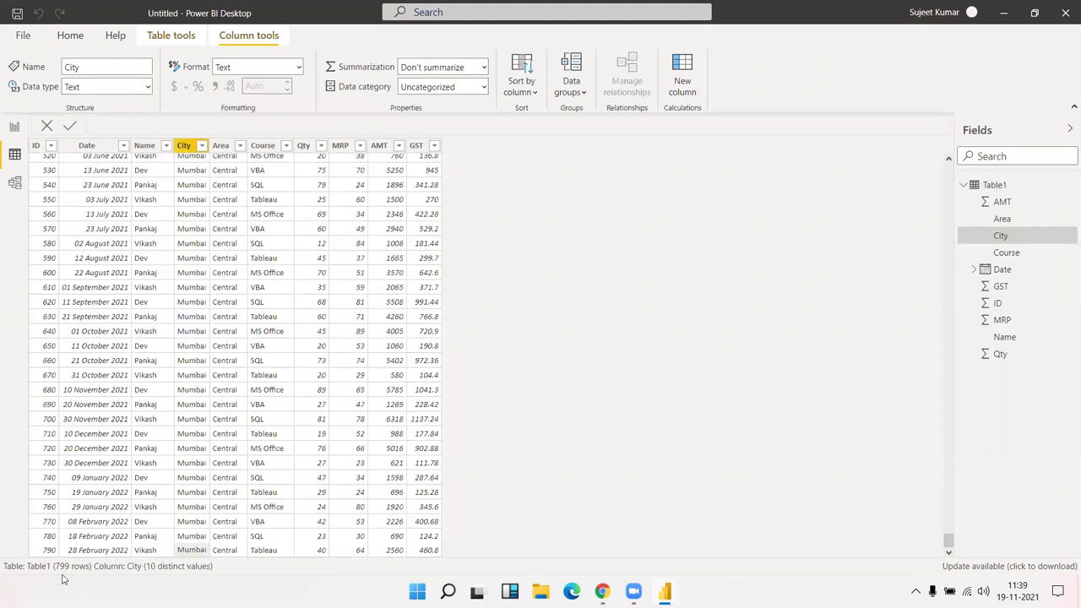
{"action": "scroll", "coordinate": [285, 498], "scroll_direction": "up", "scroll_amount": 10}
{"action": "scroll", "coordinate": [284, 498], "scroll_direction": "up", "scroll_amount": 10}
{"action": "scroll", "coordinate": [285, 498], "scroll_direction": "up", "scroll_amount": 10}
{"action": "scroll", "coordinate": [114, 378], "scroll_direction": "up", "scroll_amount": 10}
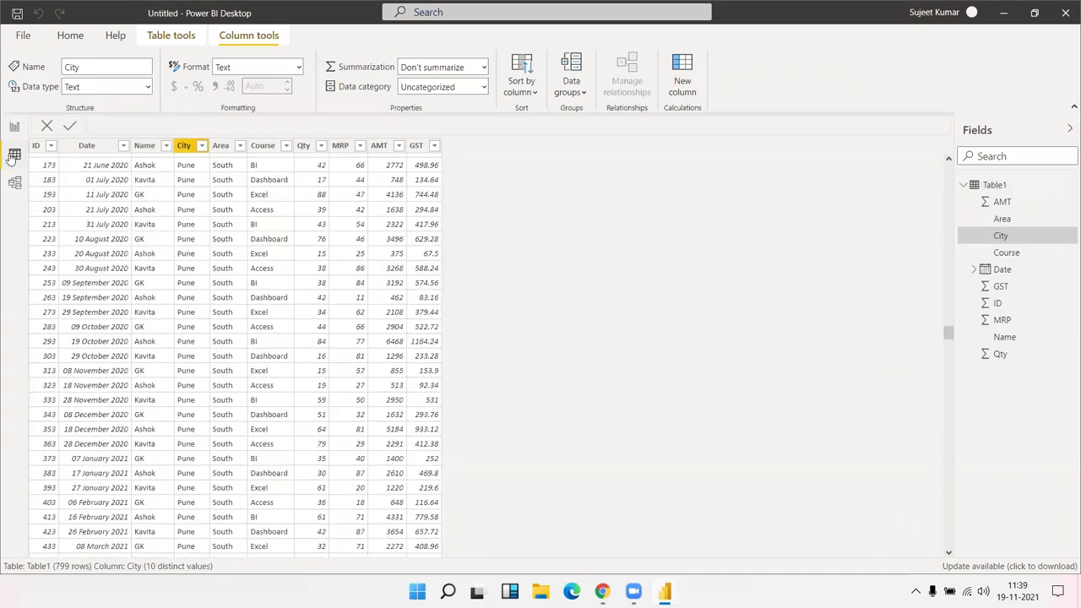
{"action": "left_click", "coordinate": [71, 36]}
{"action": "left_click", "coordinate": [98, 91]}
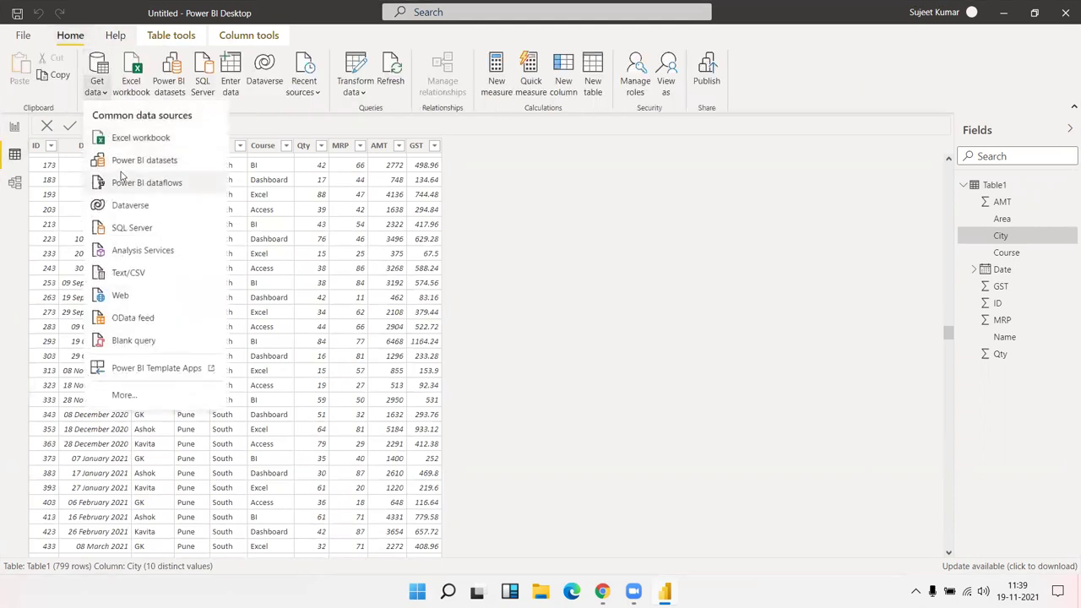
Step: Pick Text/CSV from the full Get Data connector catalogue and connect to it
{"action": "left_click", "coordinate": [149, 391]}
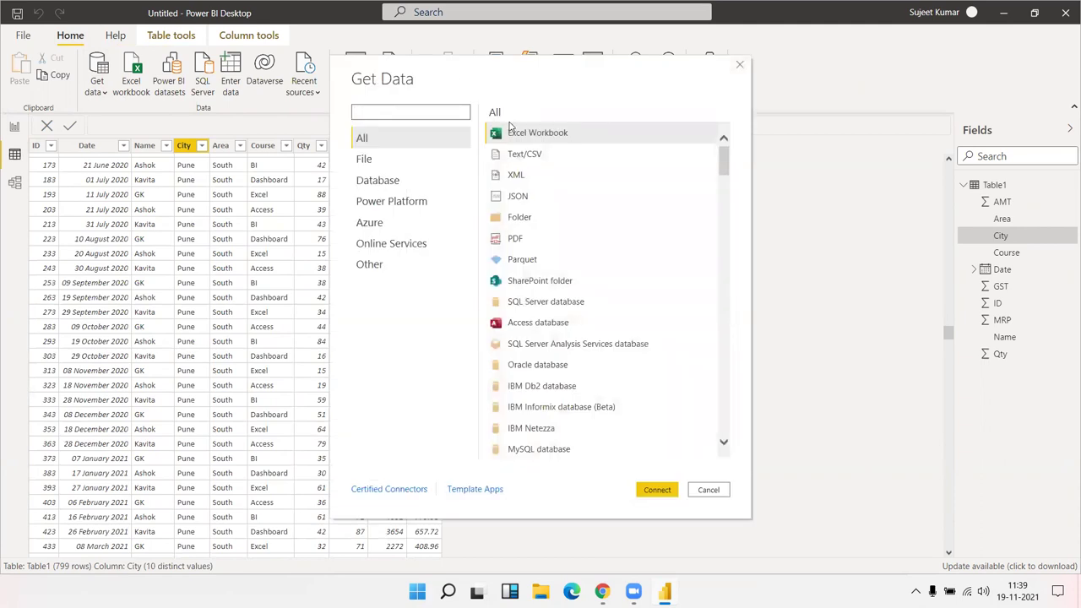
{"action": "left_click", "coordinate": [517, 153]}
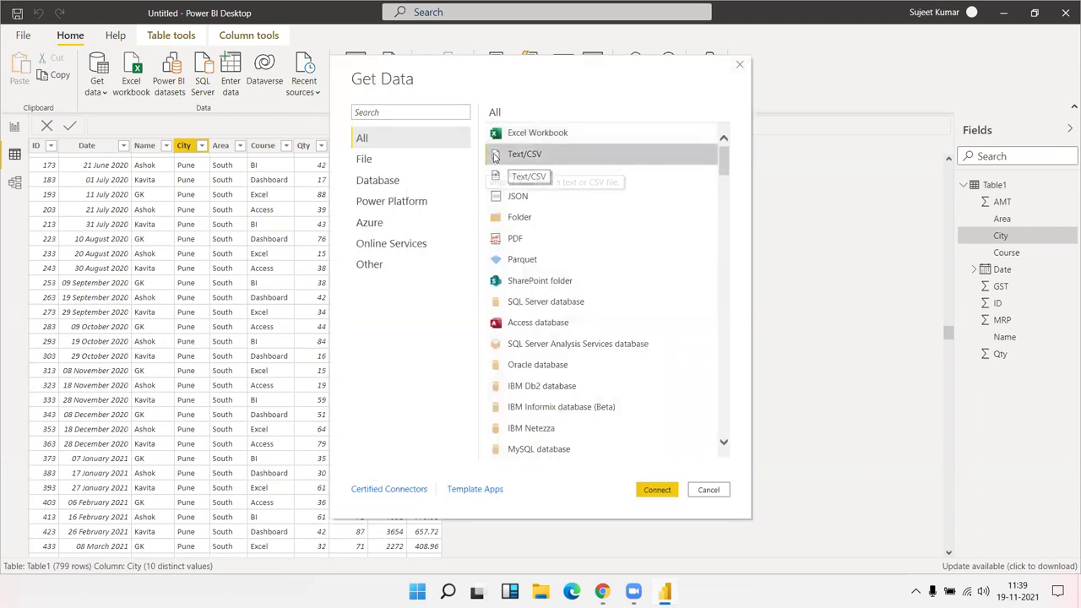
{"action": "left_click", "coordinate": [660, 489]}
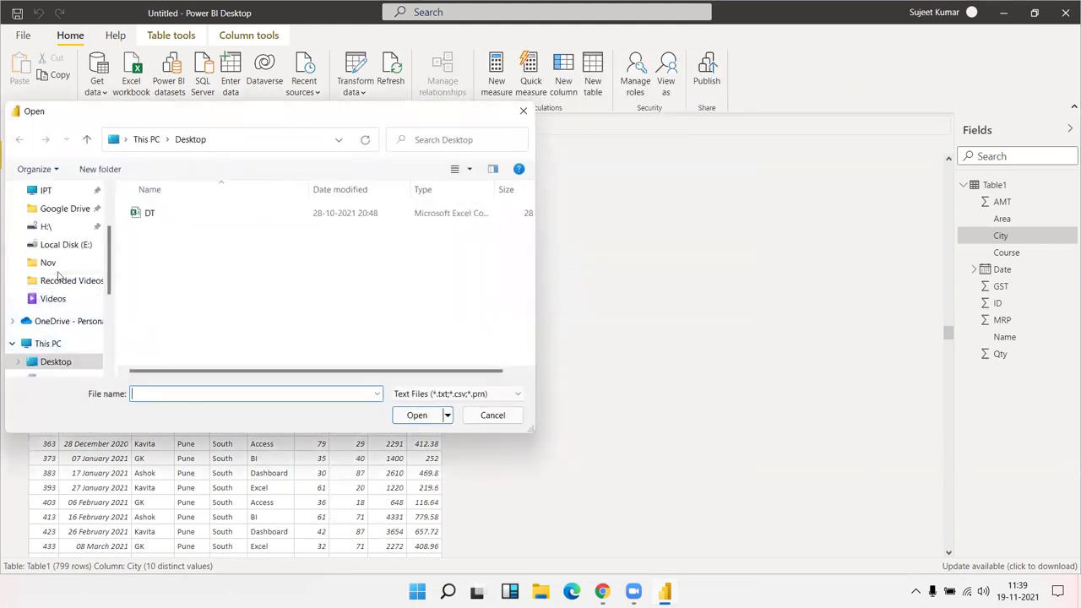
Step: Browse to the Documents folder in the Open dialog and scroll through its files
{"action": "scroll", "coordinate": [57, 275], "scroll_direction": "up", "scroll_amount": 2}
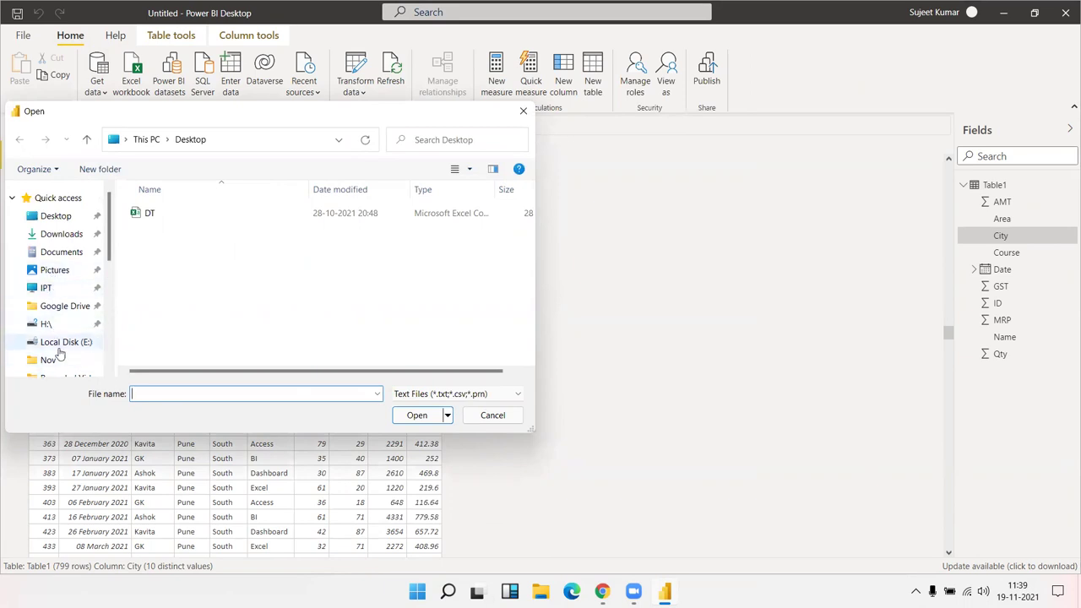
{"action": "left_click", "coordinate": [62, 255]}
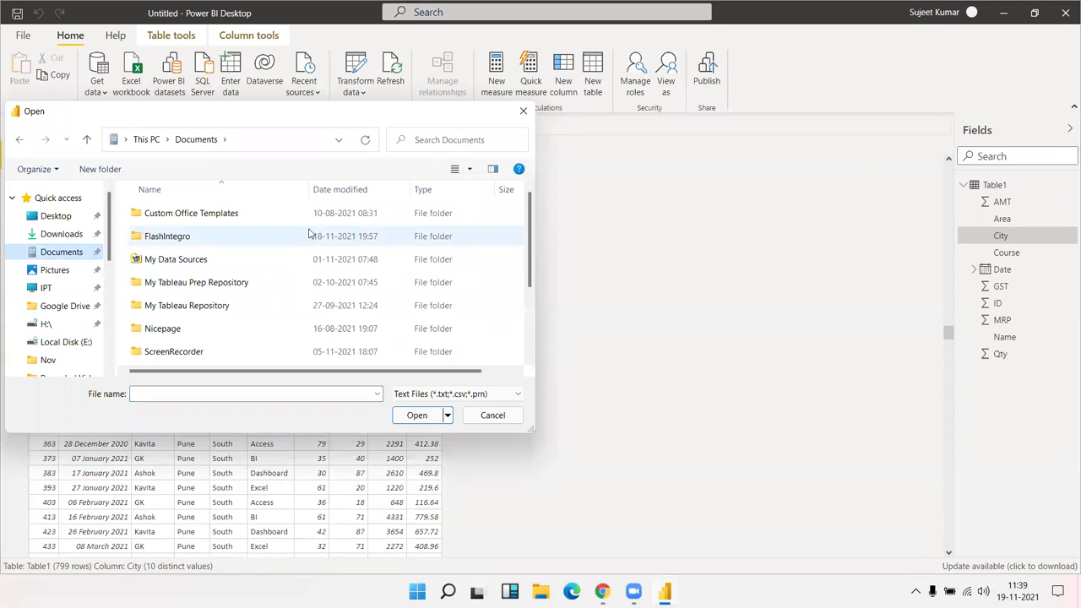
{"action": "scroll", "coordinate": [216, 238], "scroll_direction": "down", "scroll_amount": 2}
{"action": "mouse_move", "coordinate": [304, 372]}
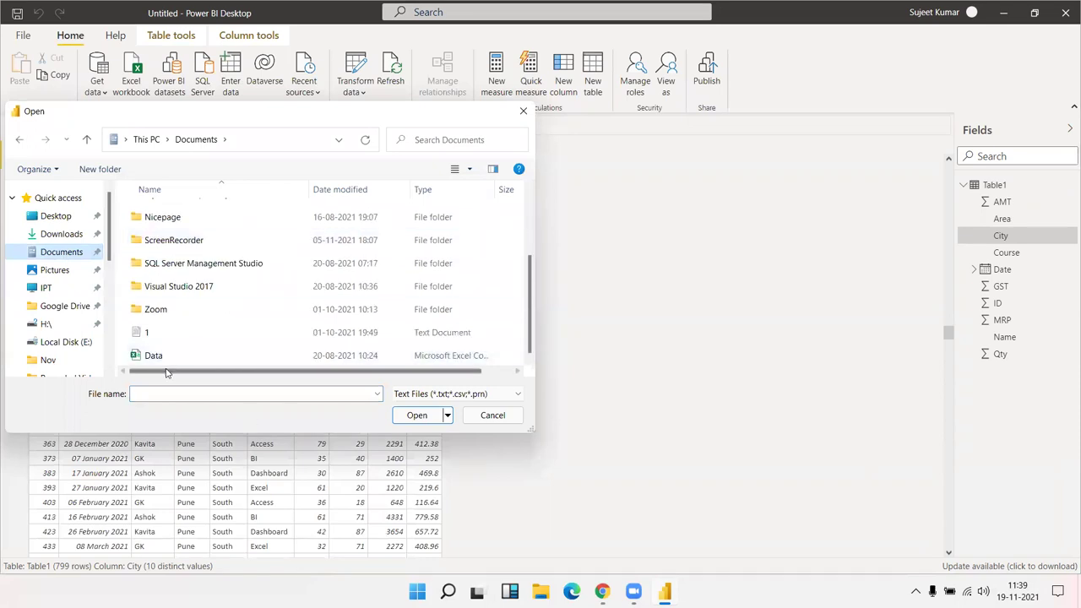
{"action": "mouse_move", "coordinate": [173, 374]}
{"action": "left_mouse_down"}
{"action": "mouse_move", "coordinate": [189, 380]}
{"action": "mouse_move", "coordinate": [162, 383]}
{"action": "left_mouse_up"}
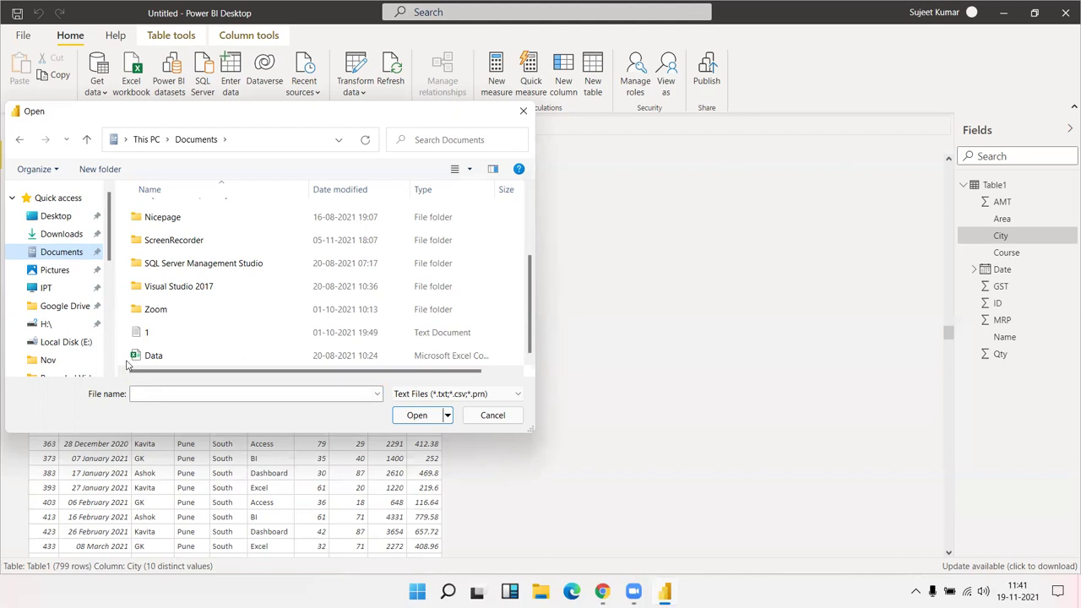
Step: Select the Data file and open it to preview Data.csv
{"action": "left_click", "coordinate": [213, 350]}
{"action": "left_click", "coordinate": [422, 414]}
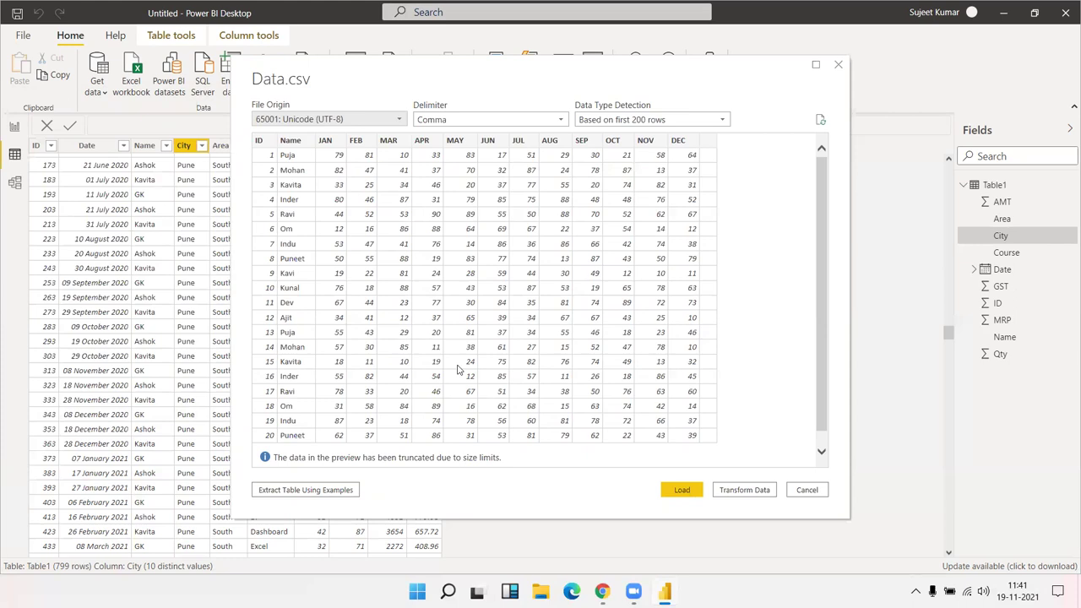
Step: Launch Notepad and type the tab-separated headings Name, Roll and Marks
{"action": "key", "text": "super+r"}
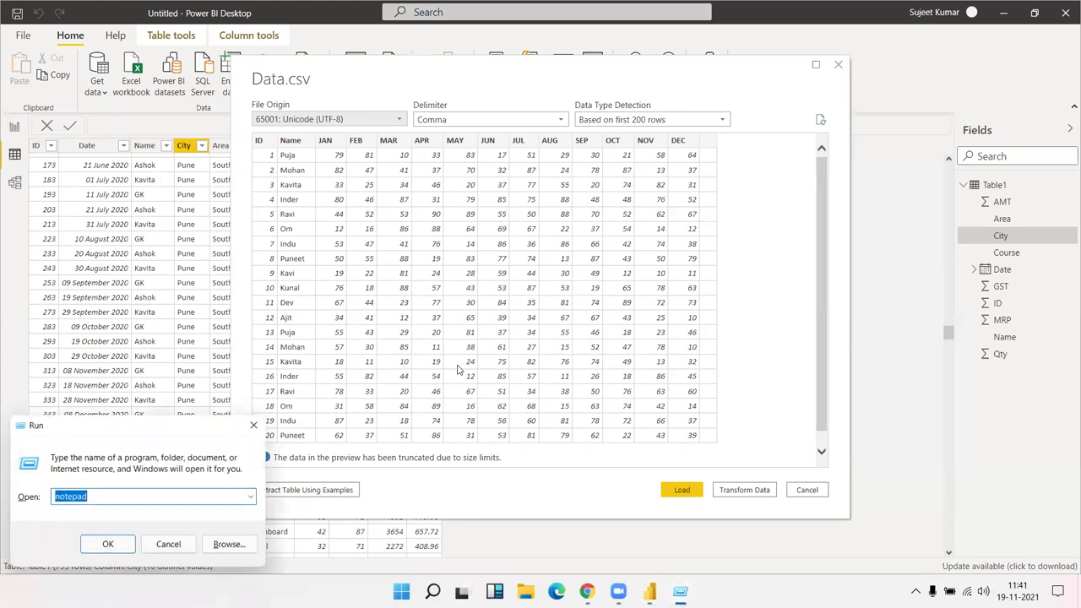
{"action": "key", "text": "Return"}
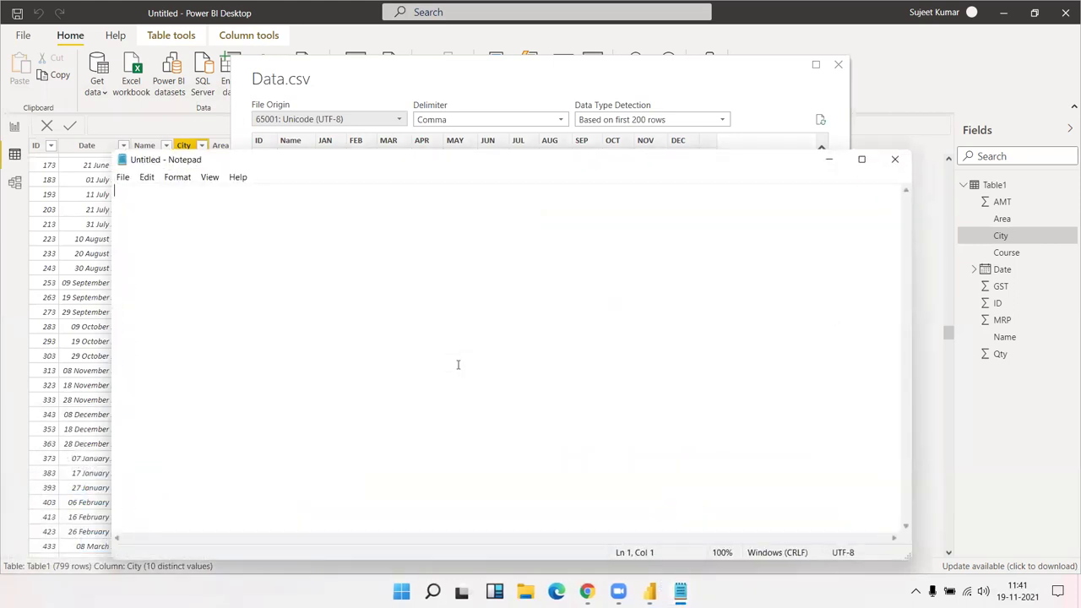
{"action": "type", "text": "N"}
{"action": "type", "text": "m"}
{"action": "type", "text": "ame"}
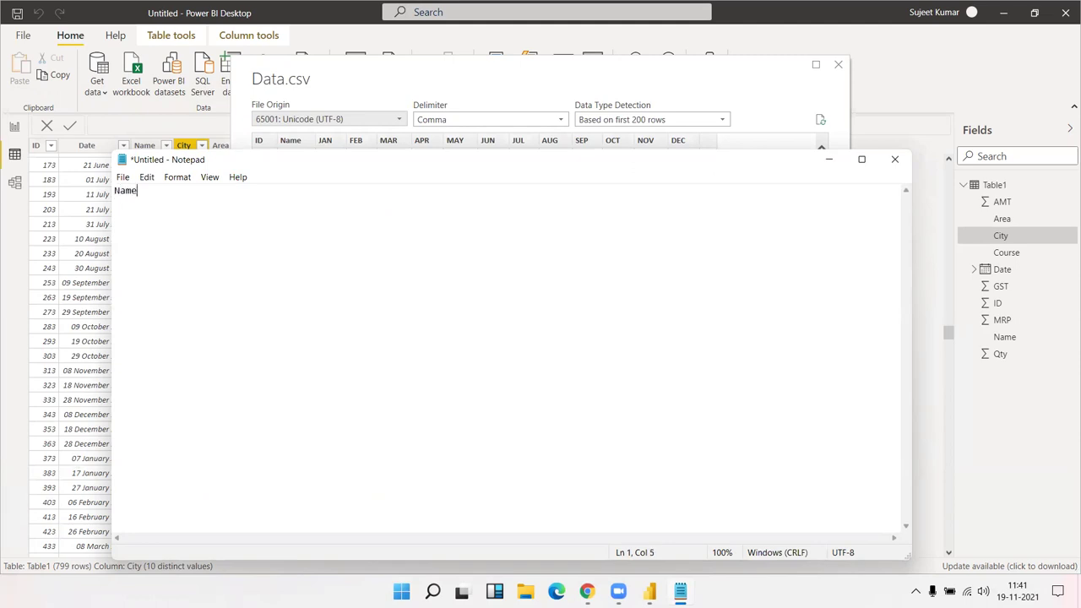
{"action": "key", "text": "Tab"}
{"action": "type", "text": "Roll"}
{"action": "key", "text": "Tab"}
{"action": "type", "text": "Amrk"}
{"action": "key", "text": "BackSpace"}
{"action": "key", "text": "BackSpace"}
{"action": "key", "text": "BackSpace"}
{"action": "key", "text": "BackSpace"}
{"action": "type", "text": "Marks"}
{"action": "key", "text": "Return"}
Step: Add the tab-separated row Puja, 1, 65, then show Power BI's Delimiter choices
{"action": "type", "text": "Puja"}
{"action": "key", "text": "Tab"}
{"action": "type", "text": "1"}
{"action": "key", "text": "Tab"}
{"action": "type", "text": "65"}
{"action": "left_click_drag", "start_coordinate": [140, 192], "coordinate": [158, 192]}
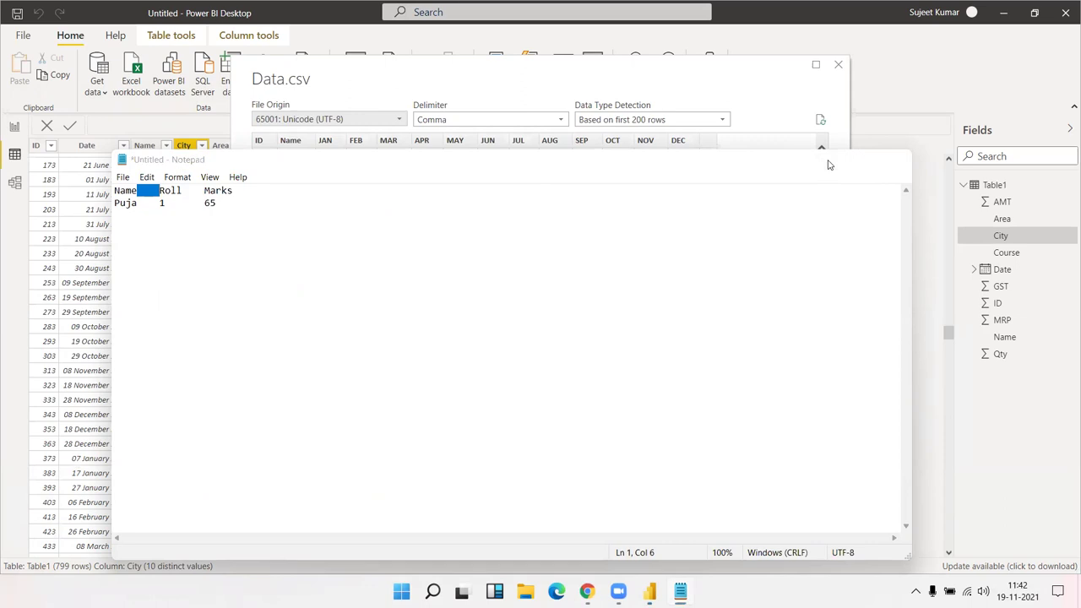
{"action": "left_click", "coordinate": [560, 119]}
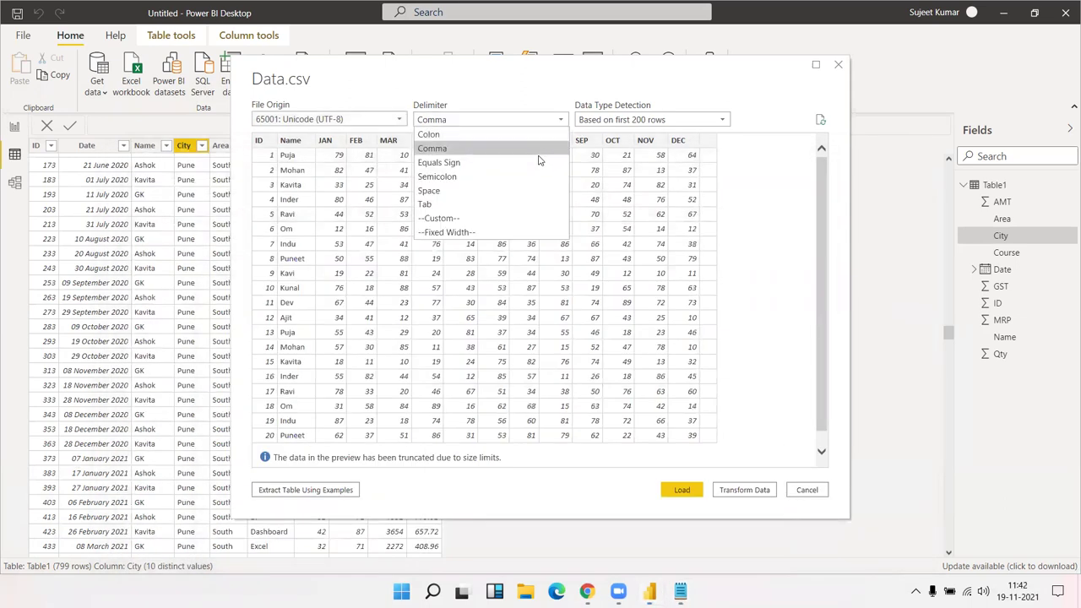
Step: Set the Data.csv preview delimiter to Tab, then bring Notepad back to the front
{"action": "left_click", "coordinate": [515, 205]}
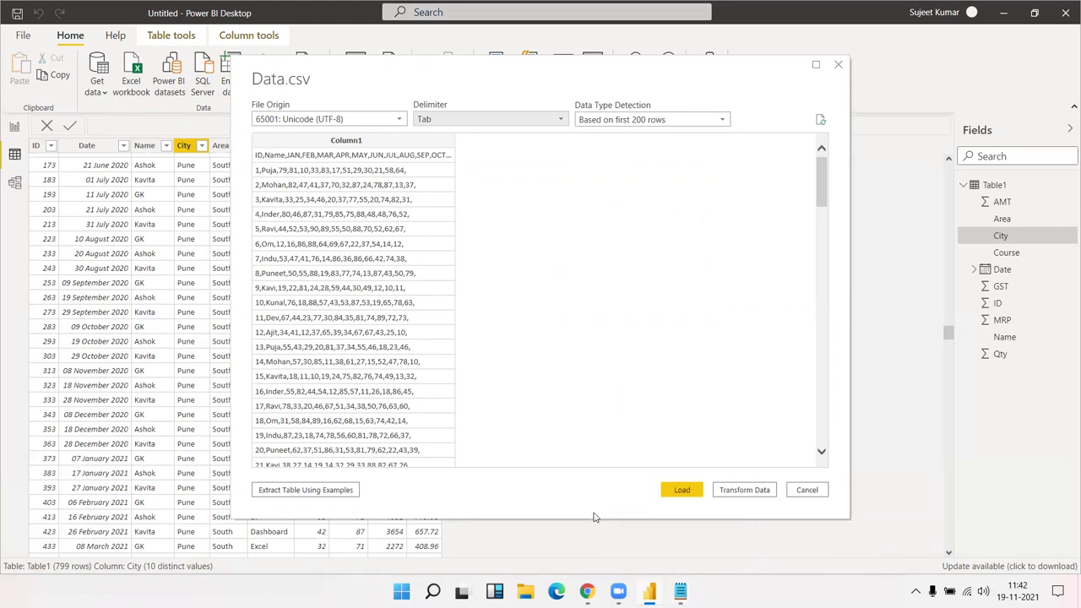
{"action": "left_click", "coordinate": [681, 592]}
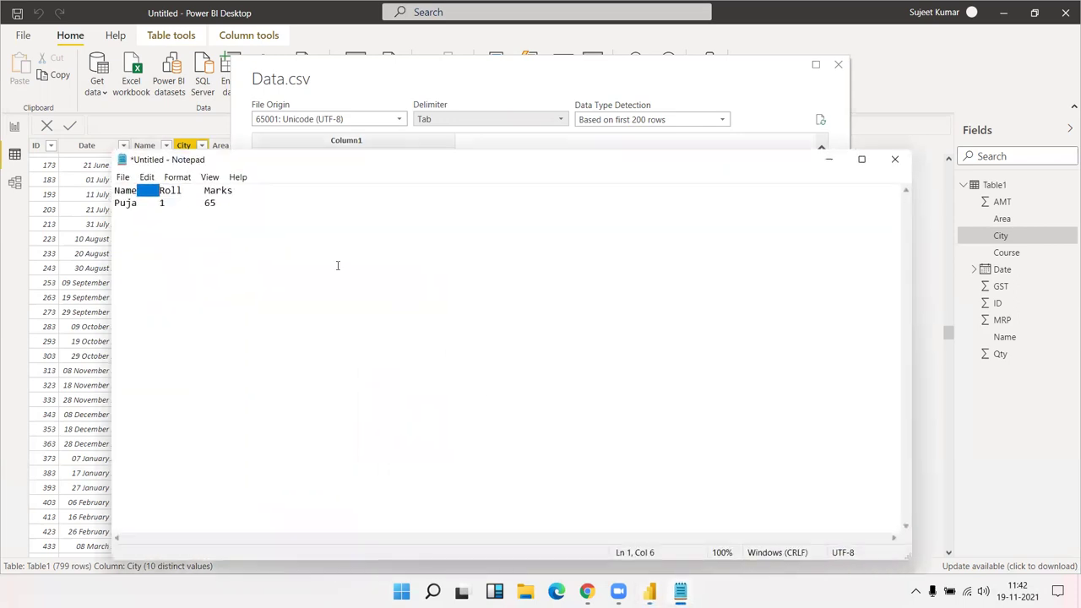
Step: Replace the tabs in the heading line with commas to read Name,Roll,Marks
{"action": "type", "text": ","}
{"action": "key", "text": "Right"}
{"action": "key", "text": "Right"}
Step: Replace the tabs in the data row with commas to read Puja,1,65
{"action": "key", "text": "Right"}
{"action": "key", "text": "Right"}
{"action": "key", "text": "shift+Right"}
{"action": "key", "text": "shift+Right"}
{"action": "key", "text": "ctrl+a"}
{"action": "key", "text": "shift+Left"}
{"action": "key", "text": "Up"}
{"action": "key", "text": "shift+Right"}
{"action": "key", "text": "shift+Right"}
{"action": "key", "text": "shift+Left"}
{"action": "type", "text": ","}
{"action": "key", "text": "Down"}
{"action": "key", "text": "Left"}
{"action": "key", "text": "Left"}
{"action": "key", "text": "Right"}
{"action": "key", "text": "BackSpace"}
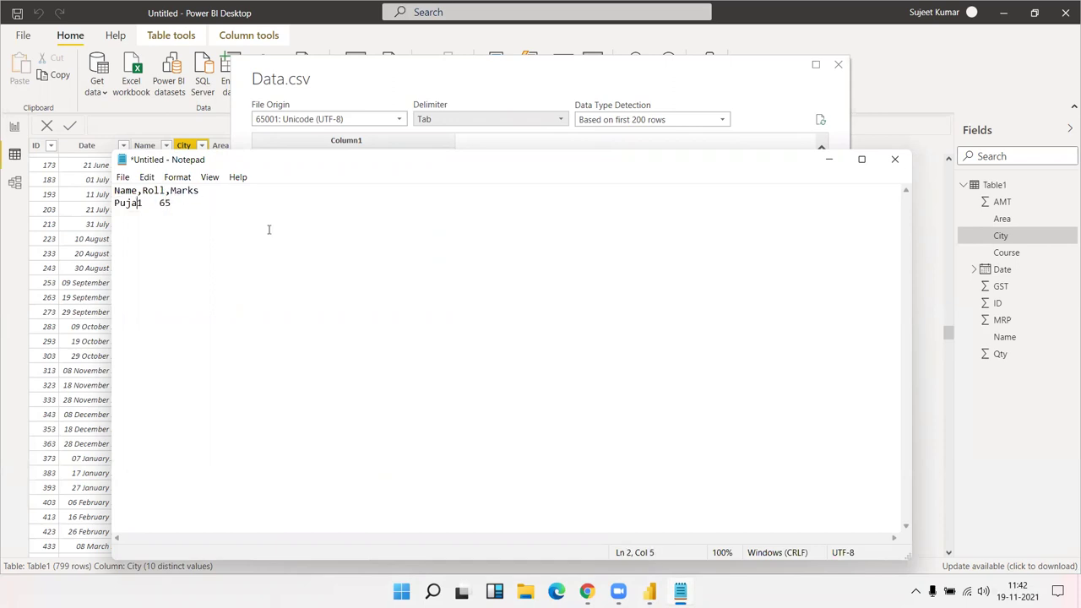
{"action": "type", "text": ","}
{"action": "key", "text": "Right"}
{"action": "key", "text": "BackSpace"}
{"action": "type", "text": ","}
Step: Reposition Notepad, briefly swap the comma after Name for a tab and undo, then close Notepad
{"action": "left_click_drag", "start_coordinate": [288, 167], "coordinate": [444, 115]}
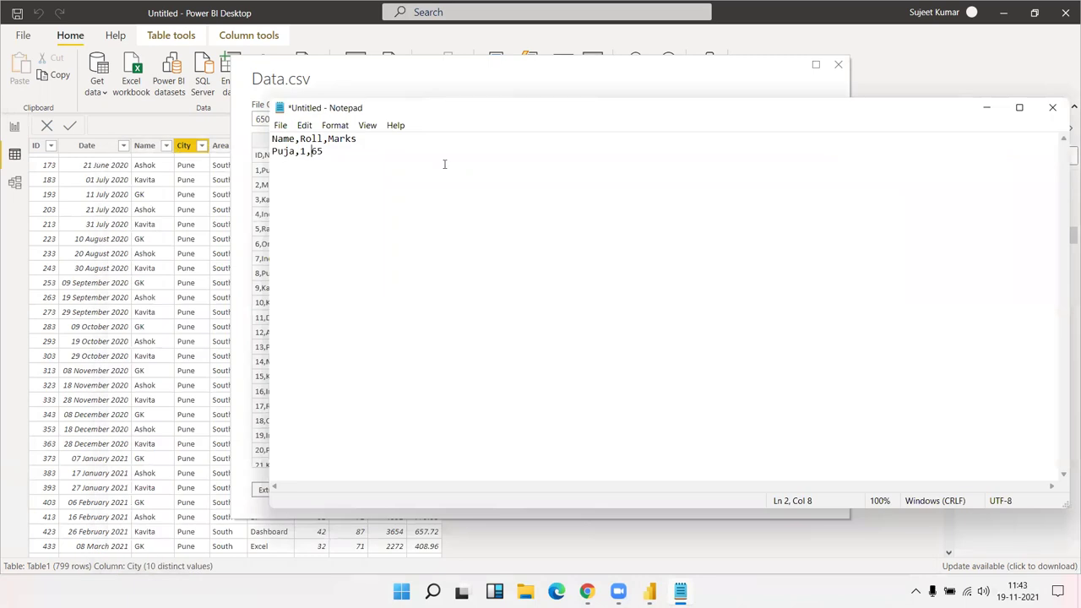
{"action": "left_click_drag", "start_coordinate": [450, 116], "coordinate": [430, 161]}
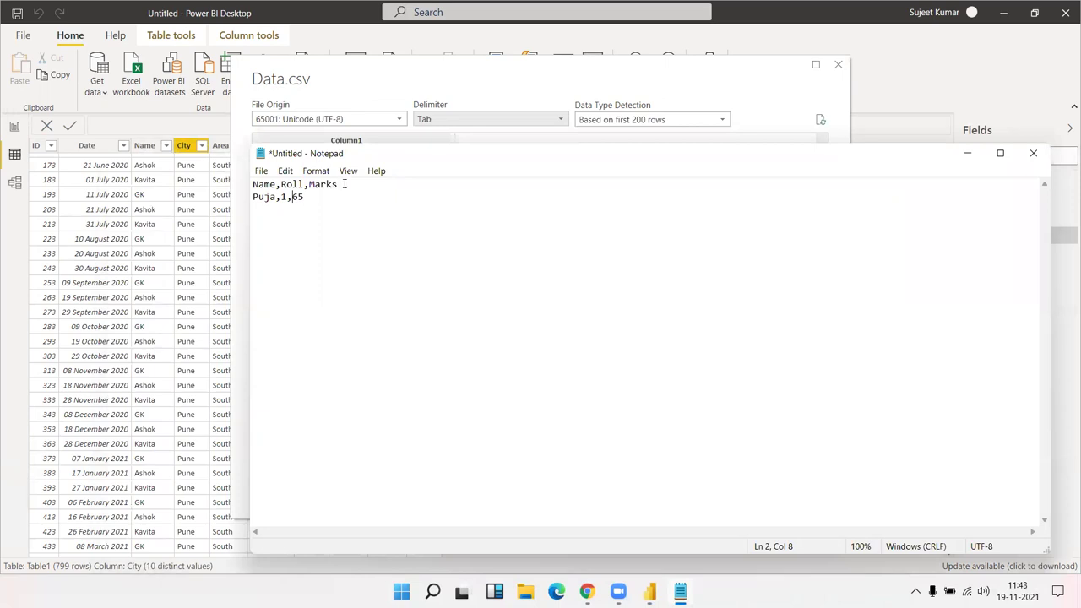
{"action": "key", "text": "Home"}
{"action": "key", "text": "shift+End"}
{"action": "key", "text": "shift+Left"}
{"action": "key", "text": "shift+Left"}
{"action": "key", "text": "shift+Left"}
{"action": "key", "text": "shift+Left"}
{"action": "key", "text": "shift+Left"}
{"action": "key", "text": "shift+Left"}
{"action": "left_click_drag", "start_coordinate": [276, 184], "coordinate": [282, 185]}
{"action": "triple_click", "coordinate": [273, 184]}
{"action": "left_click", "coordinate": [292, 185]}
{"action": "left_click_drag", "start_coordinate": [282, 186], "coordinate": [276, 186]}
{"action": "key", "text": "Tab"}
{"action": "key", "text": "ctrl+z"}
{"action": "left_click", "coordinate": [350, 251]}
{"action": "left_click", "coordinate": [1033, 152]}
Step: Close Notepad without saving, set the Data.csv delimiter back to Comma after trying Tab, and load it
{"action": "left_click", "coordinate": [564, 295]}
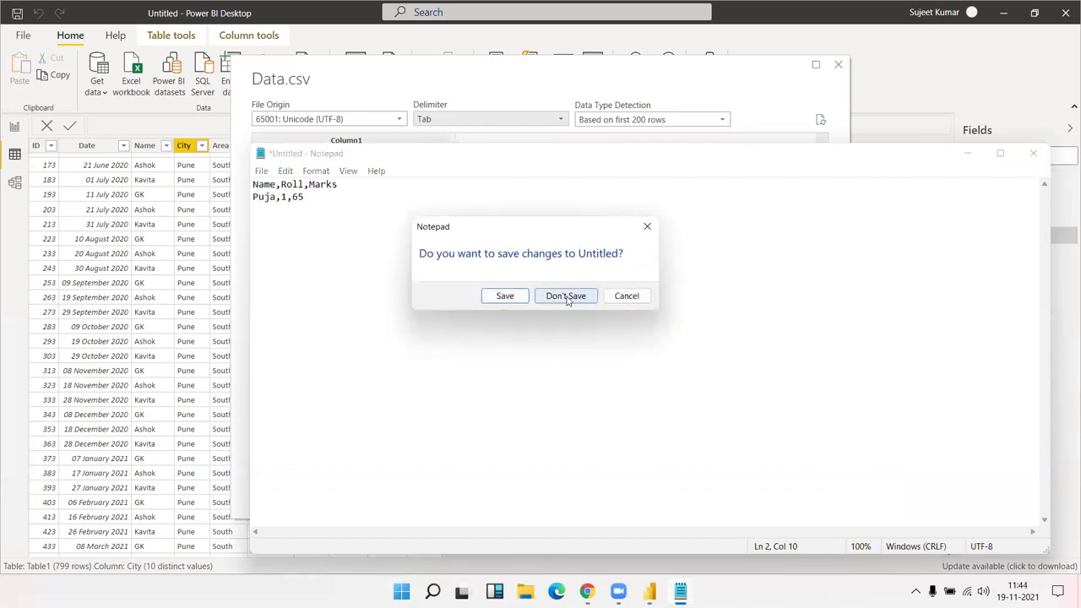
{"action": "left_click", "coordinate": [469, 119]}
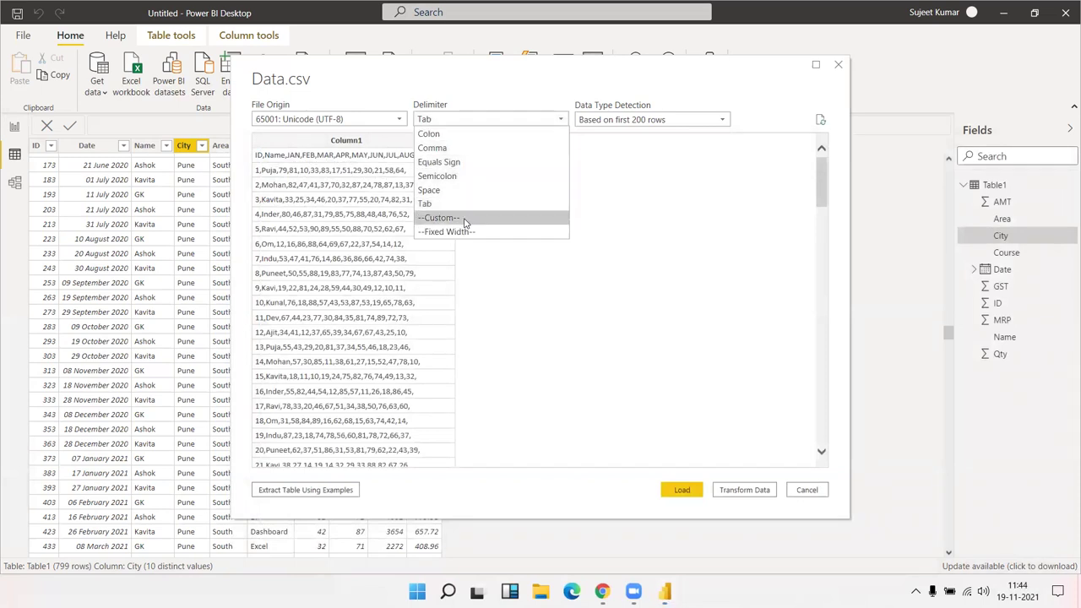
{"action": "left_click", "coordinate": [484, 149]}
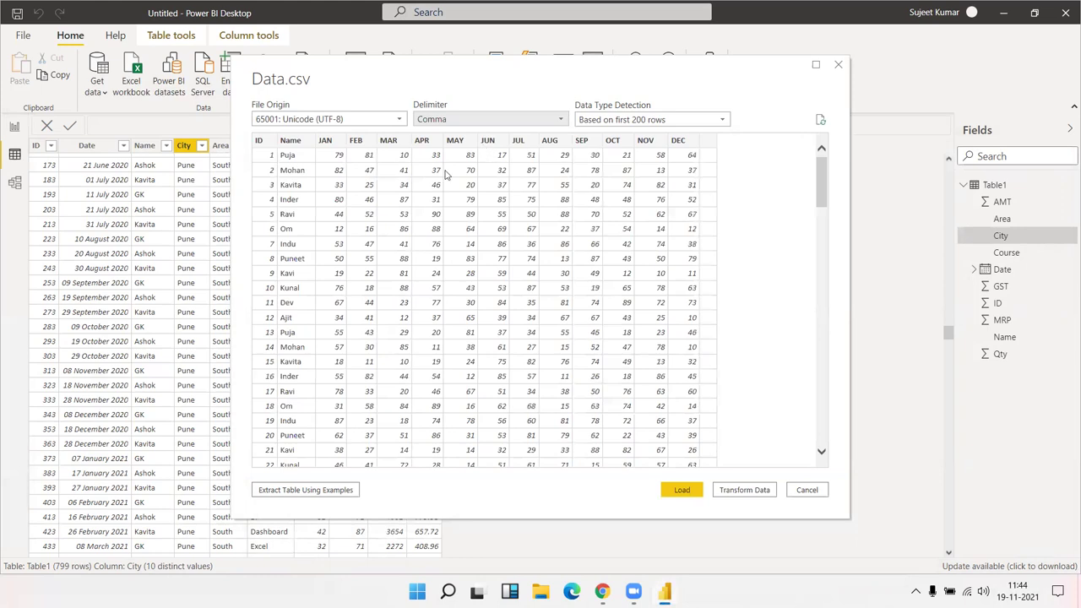
{"action": "left_click", "coordinate": [446, 125]}
{"action": "left_click", "coordinate": [426, 204]}
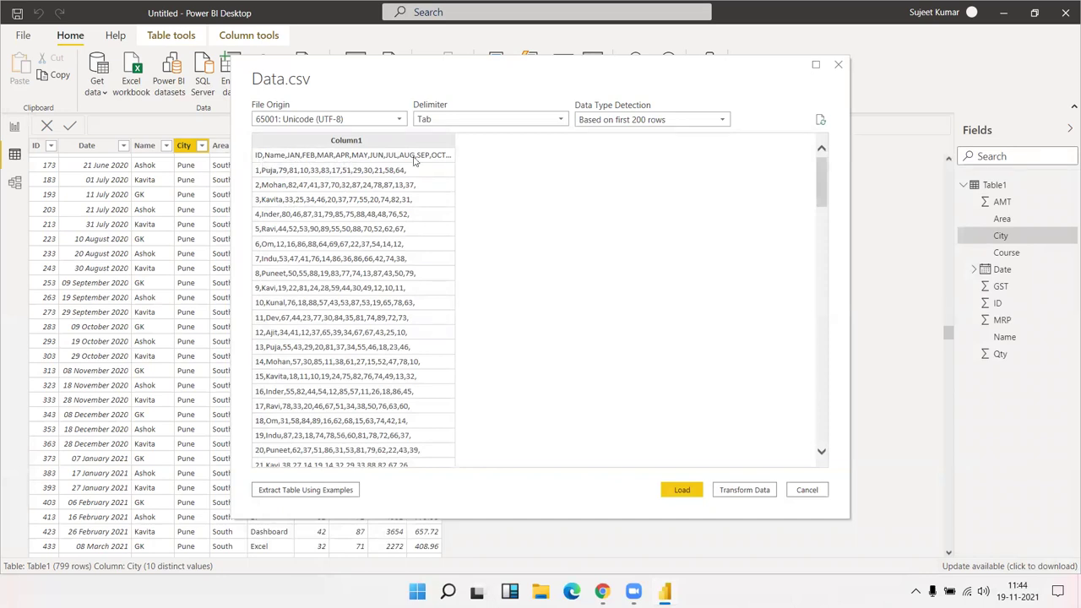
{"action": "left_click", "coordinate": [473, 122]}
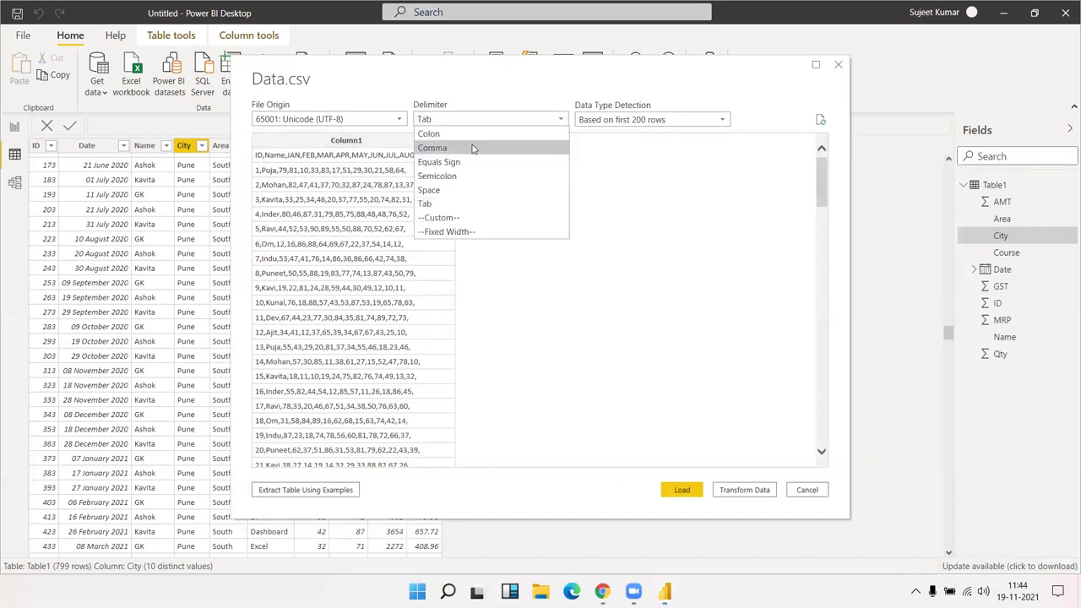
{"action": "left_click", "coordinate": [474, 148]}
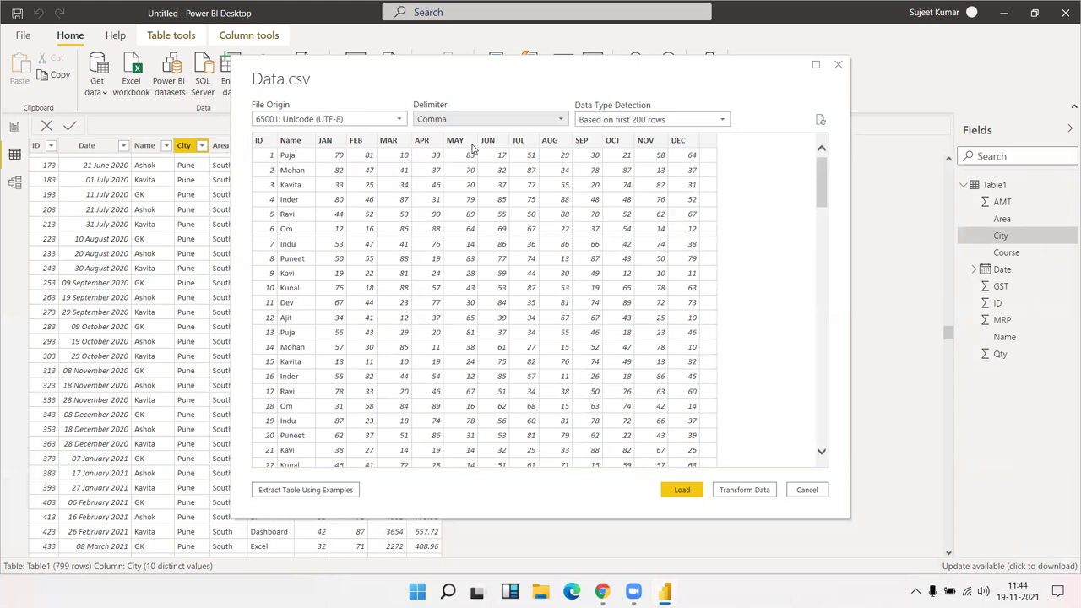
{"action": "left_click", "coordinate": [691, 489]}
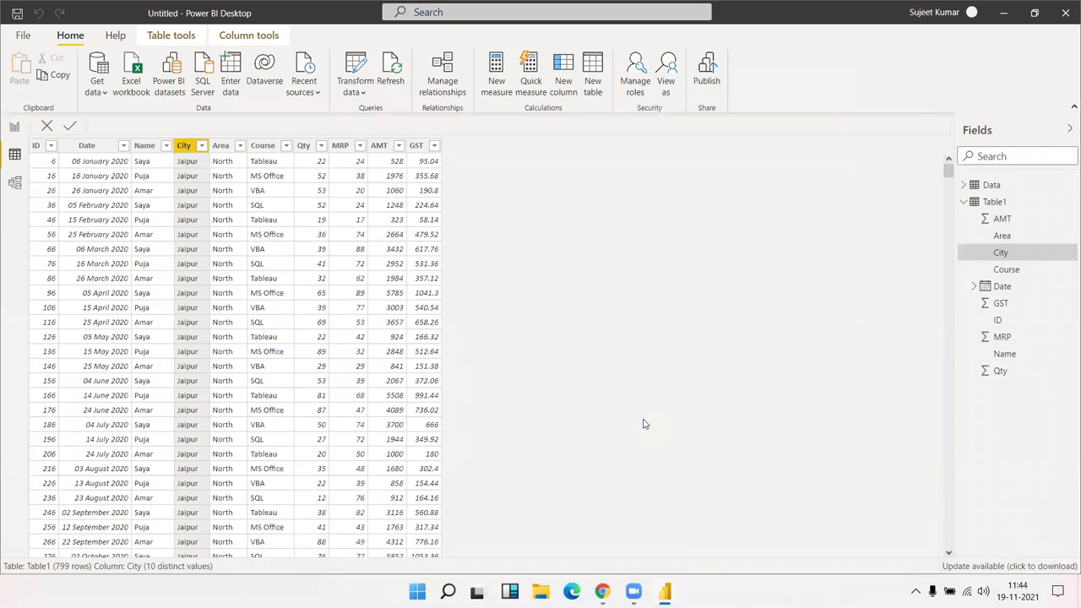
{"action": "left_click", "coordinate": [266, 177]}
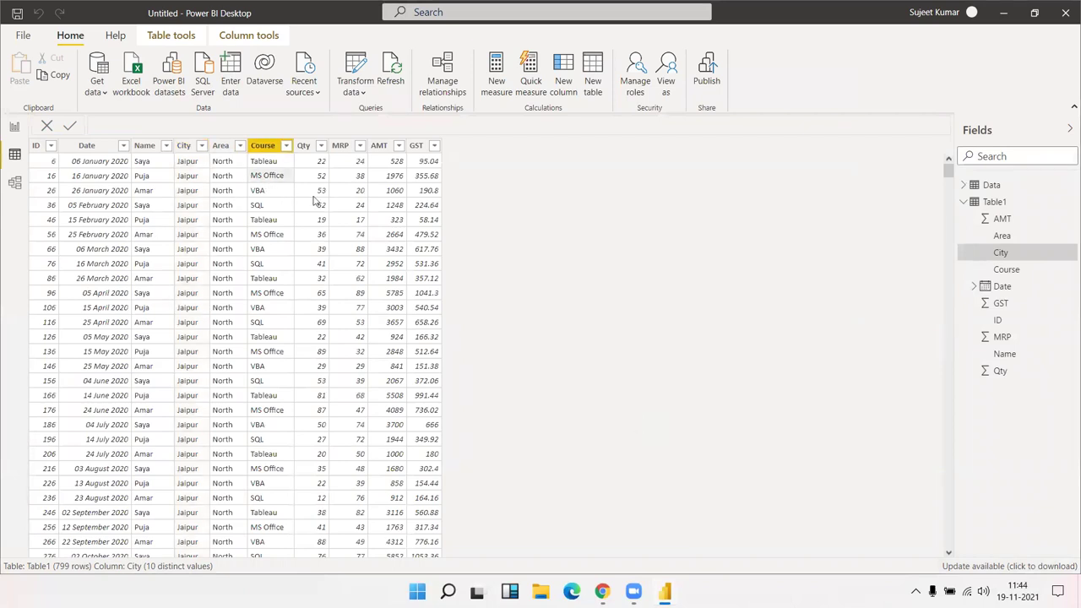
{"action": "left_click", "coordinate": [337, 205]}
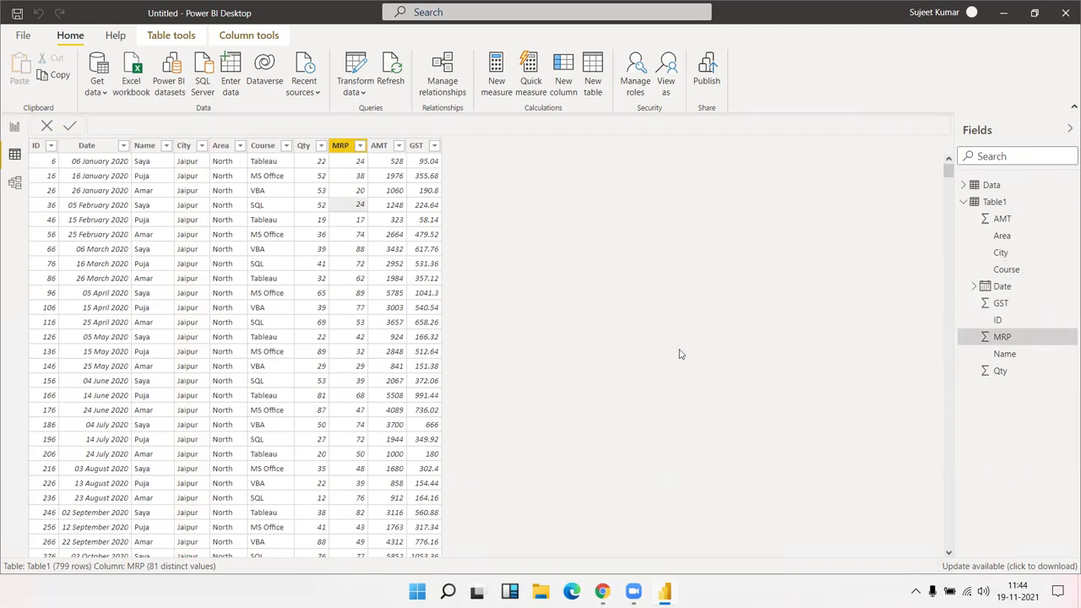
Step: Launch Excel from the Start menu and open the recent Data workbook
{"action": "key", "text": "super"}
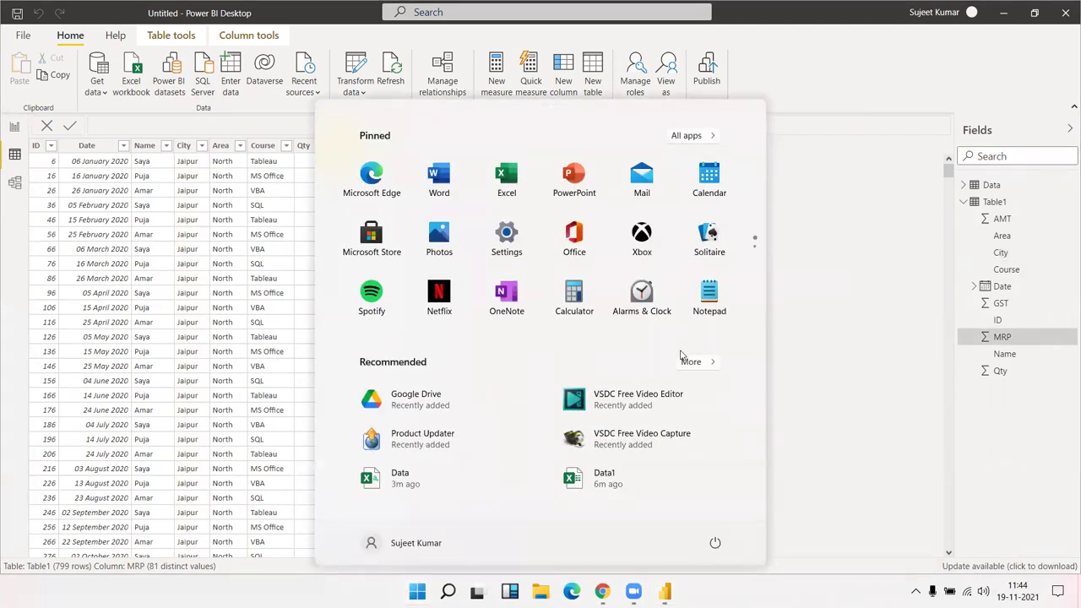
{"action": "type", "text": "excel"}
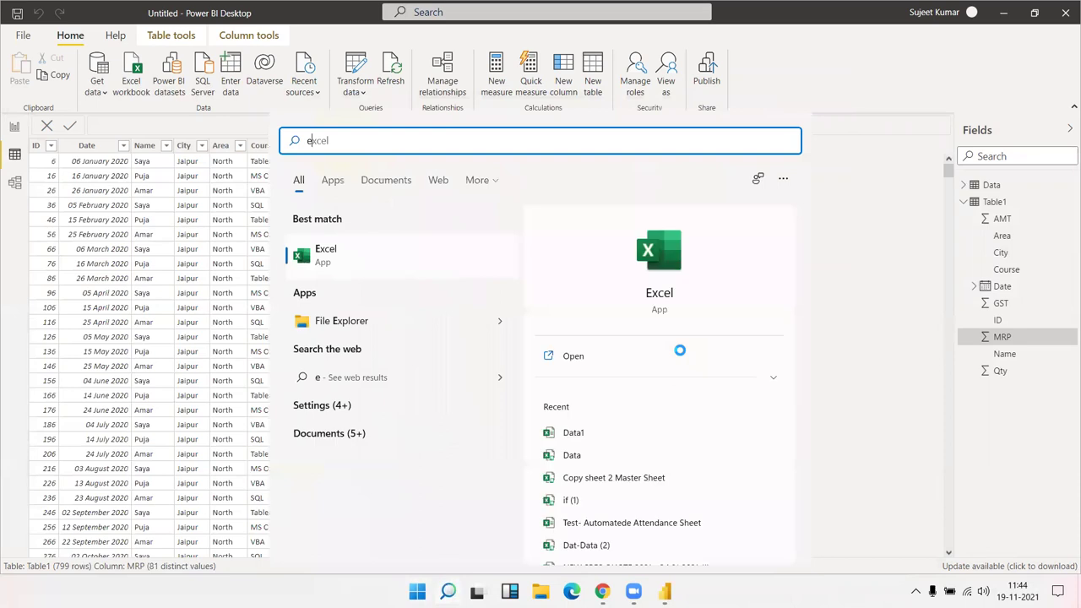
{"action": "left_click", "coordinate": [673, 290]}
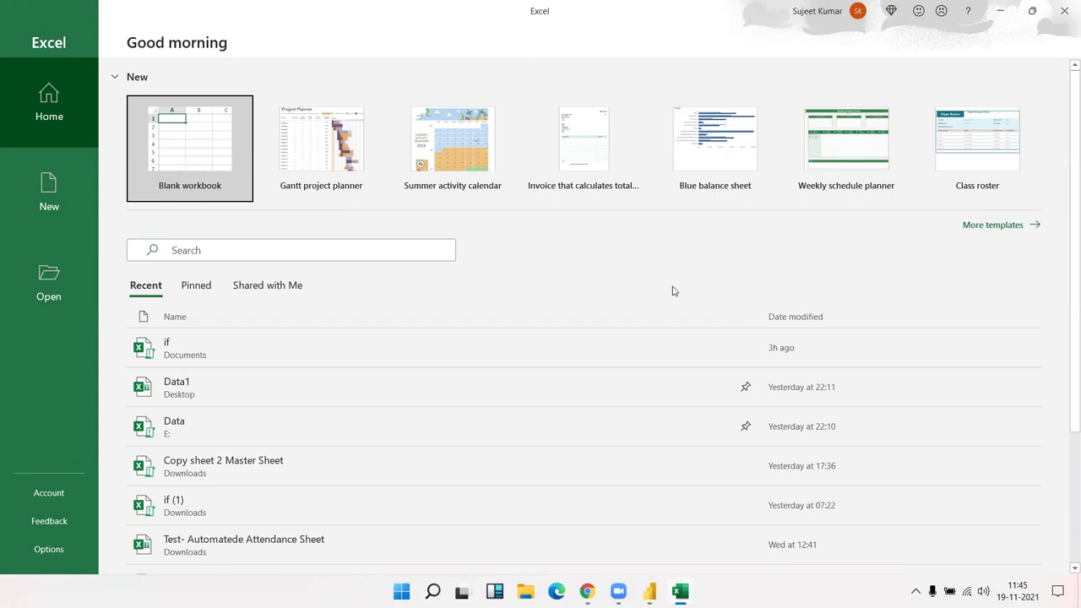
{"action": "left_click", "coordinate": [264, 438]}
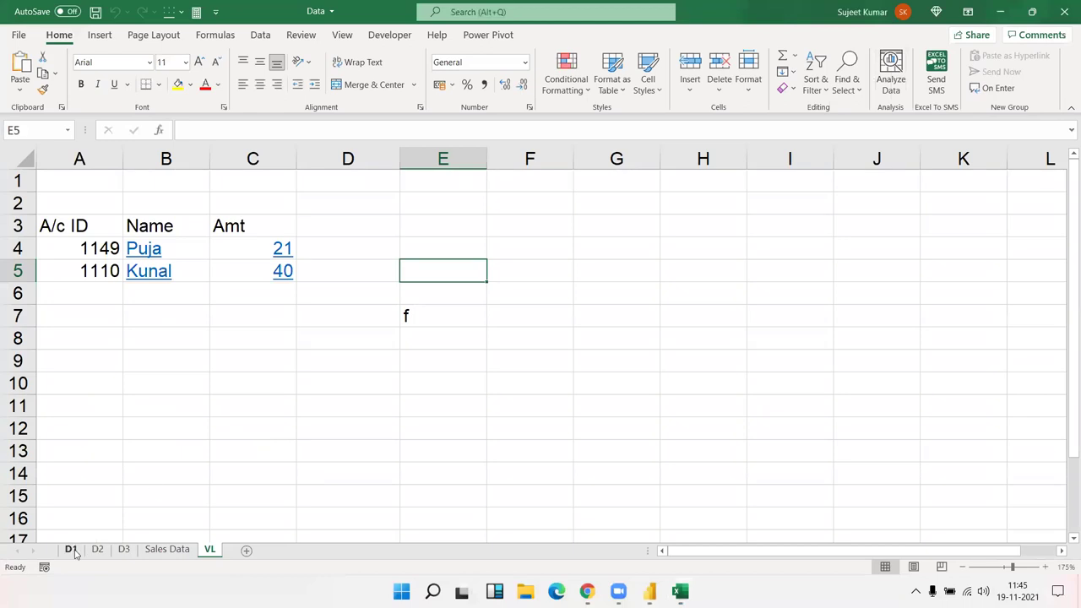
Step: On the D1 sheet, select and copy the Name–DEC data in A2:M65
{"action": "left_click", "coordinate": [72, 551]}
{"action": "scroll", "coordinate": [139, 448], "scroll_direction": "down", "scroll_amount": 20}
{"action": "scroll", "coordinate": [140, 448], "scroll_direction": "up", "scroll_amount": 20}
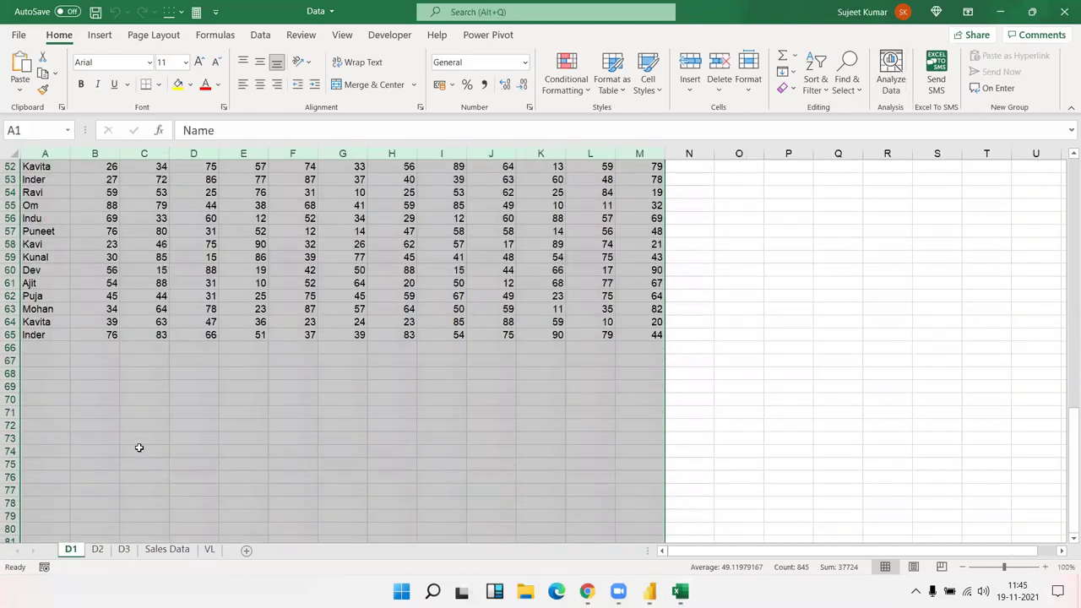
{"action": "scroll", "coordinate": [140, 448], "scroll_direction": "up", "scroll_amount": 17}
{"action": "scroll", "coordinate": [139, 439], "scroll_direction": "down", "scroll_amount": 15}
{"action": "left_click", "coordinate": [80, 326]}
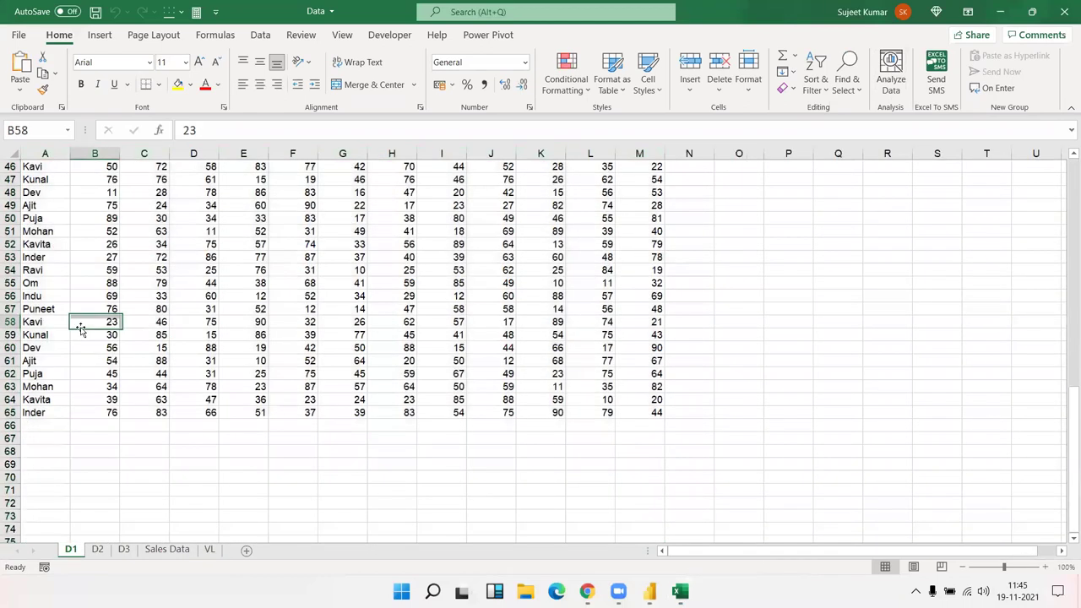
{"action": "key", "text": "ctrl+Up"}
{"action": "key", "text": "Left"}
{"action": "key", "text": "Down"}
{"action": "key", "text": "Down"}
{"action": "key", "text": "Up"}
{"action": "key", "text": "ctrl+shift+Right"}
{"action": "key", "text": "ctrl+shift+Down"}
{"action": "key", "text": "ctrl+c"}
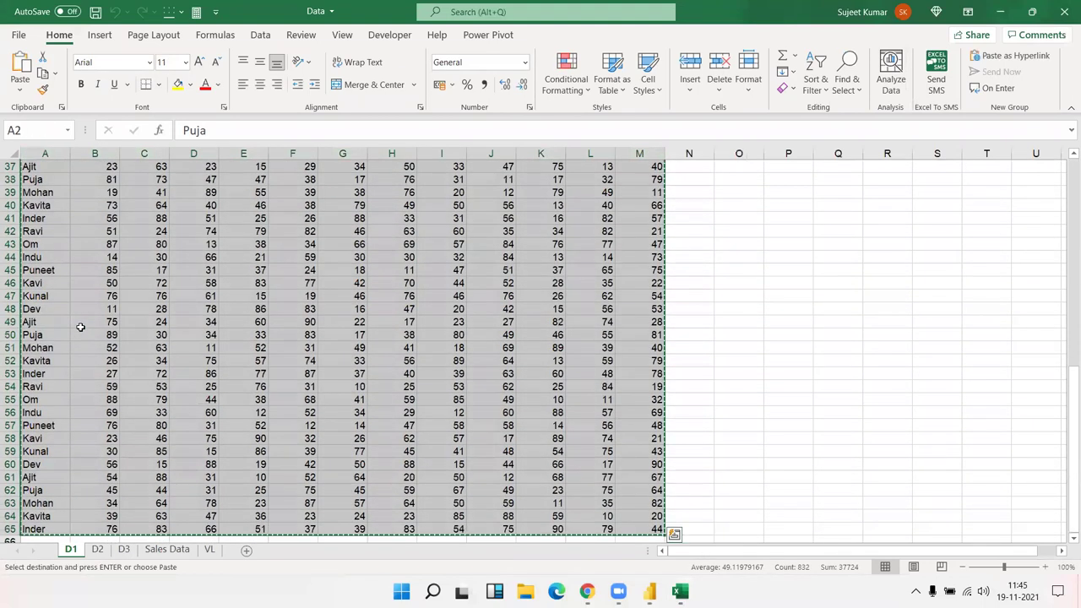
Step: Paste the copied rows at A66 and again at A130, then return to A1
{"action": "key", "text": "ctrl+Down"}
{"action": "key", "text": "Down"}
{"action": "key", "text": "ctrl+v"}
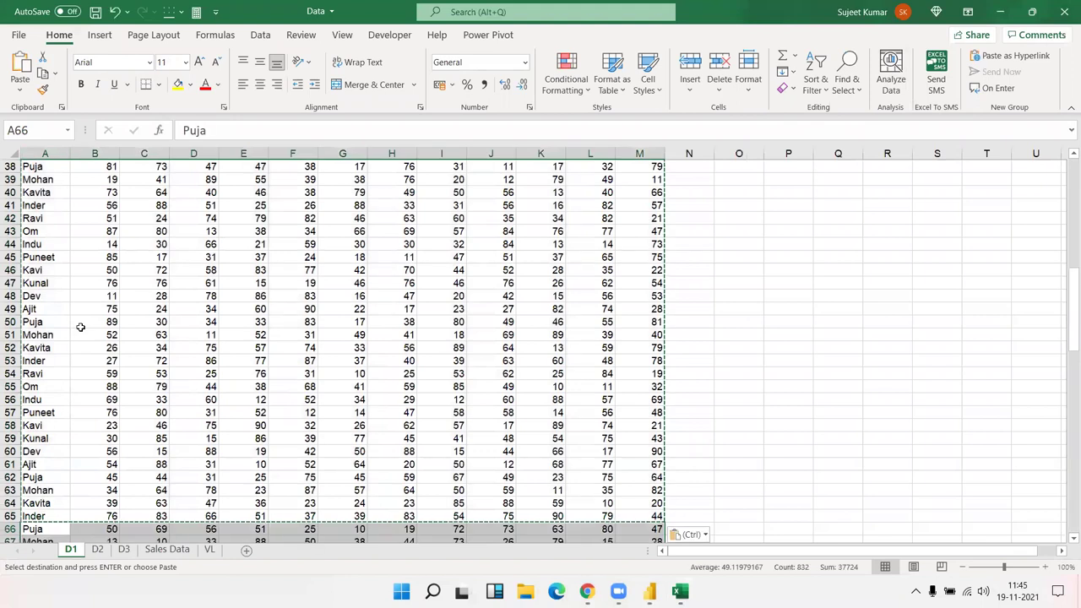
{"action": "key", "text": "ctrl+Down"}
{"action": "key", "text": "Down"}
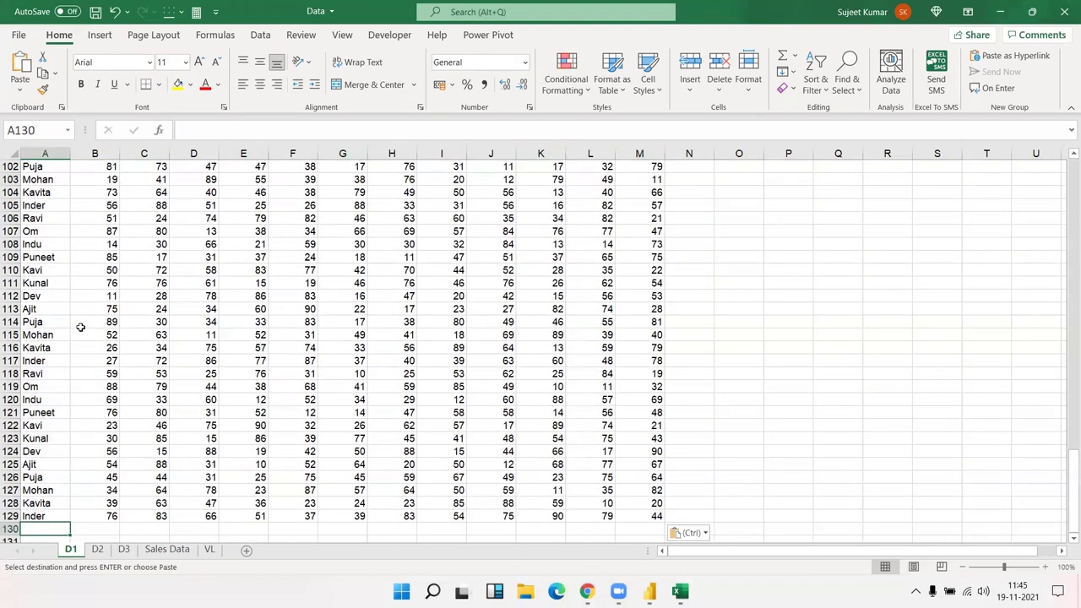
{"action": "key", "text": "ctrl+v"}
{"action": "key", "text": "Down"}
{"action": "key", "text": "ctrl+Home"}
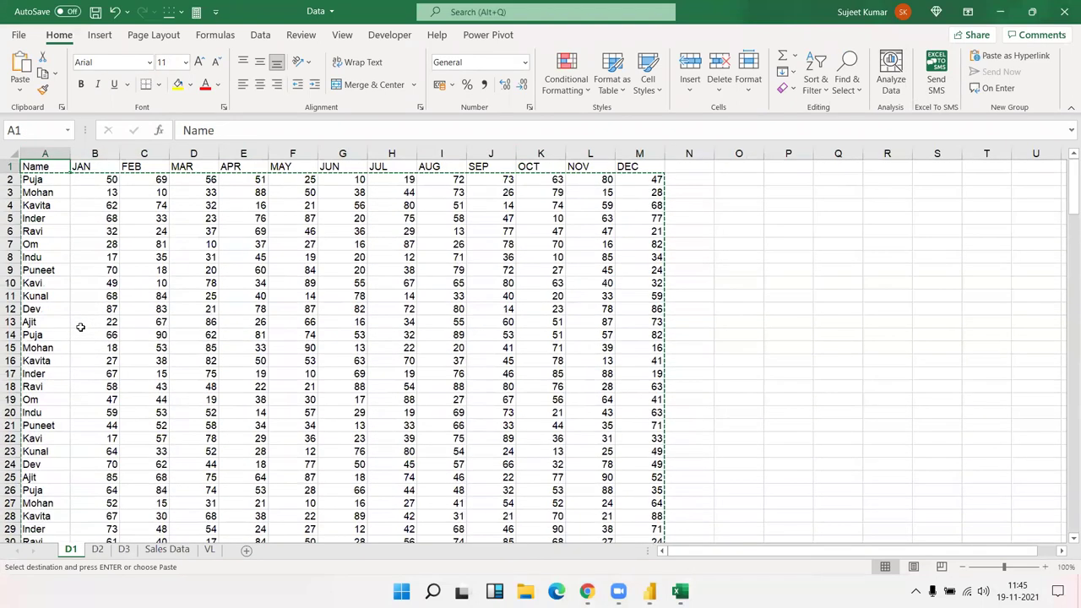
{"action": "key", "text": "Escape"}
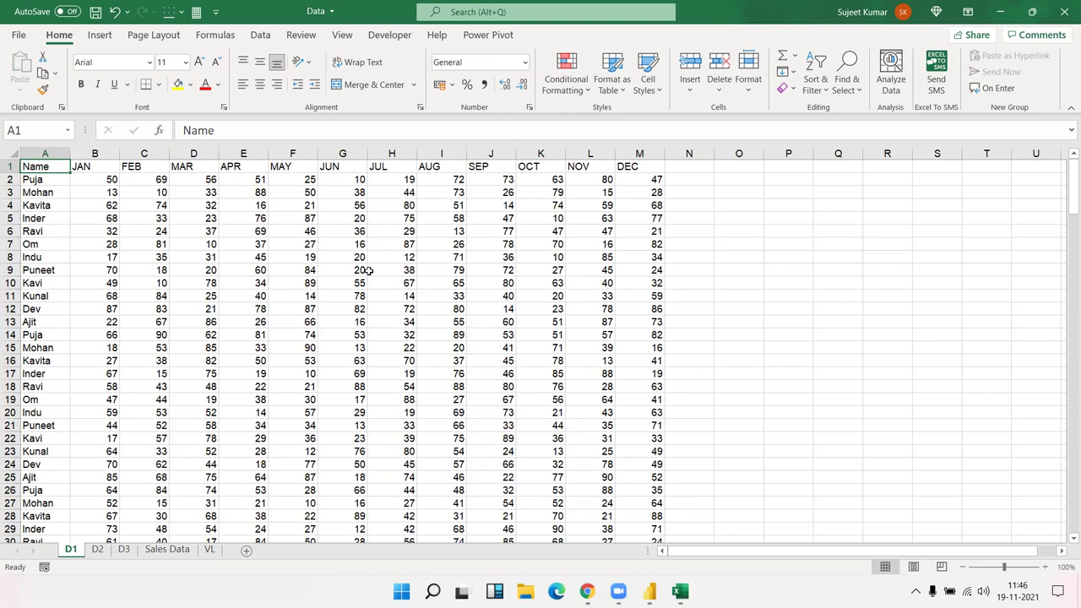
{"action": "key", "text": "ctrl+Down"}
{"action": "key", "text": "ctrl+Up"}
{"action": "key", "text": "ctrl+Down"}
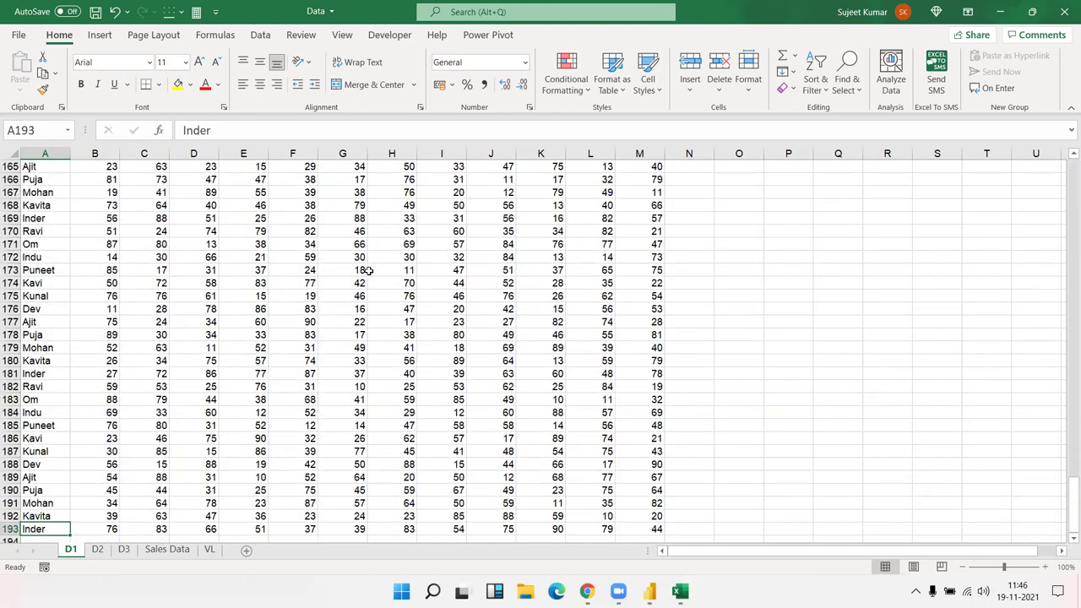
{"action": "key", "text": "ctrl+Up"}
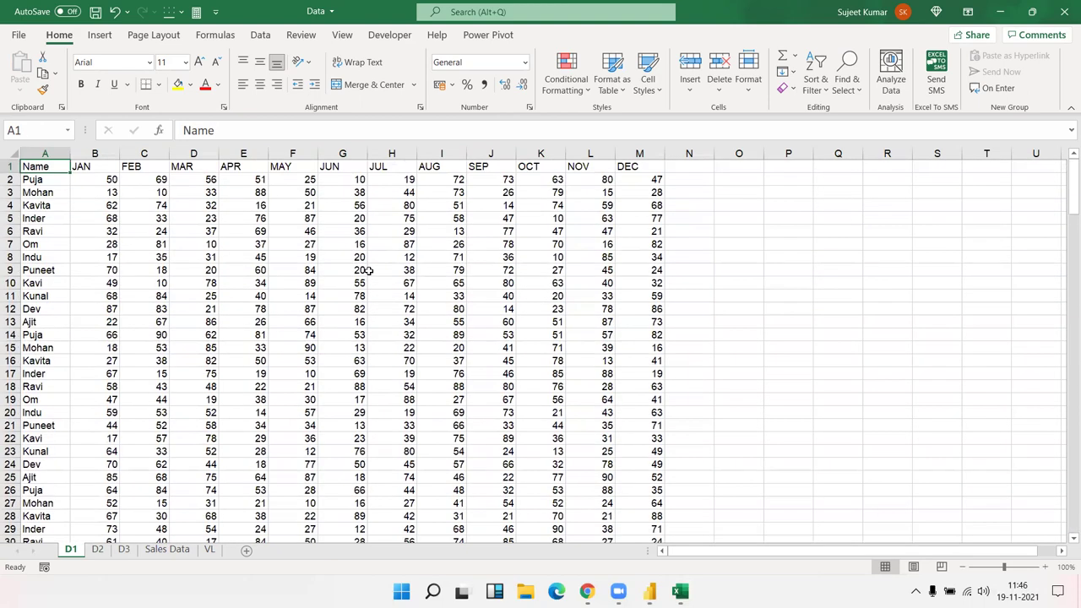
Step: Use Save As with file type PDF to export the workbook as Data to drive E
{"action": "left_click", "coordinate": [19, 34]}
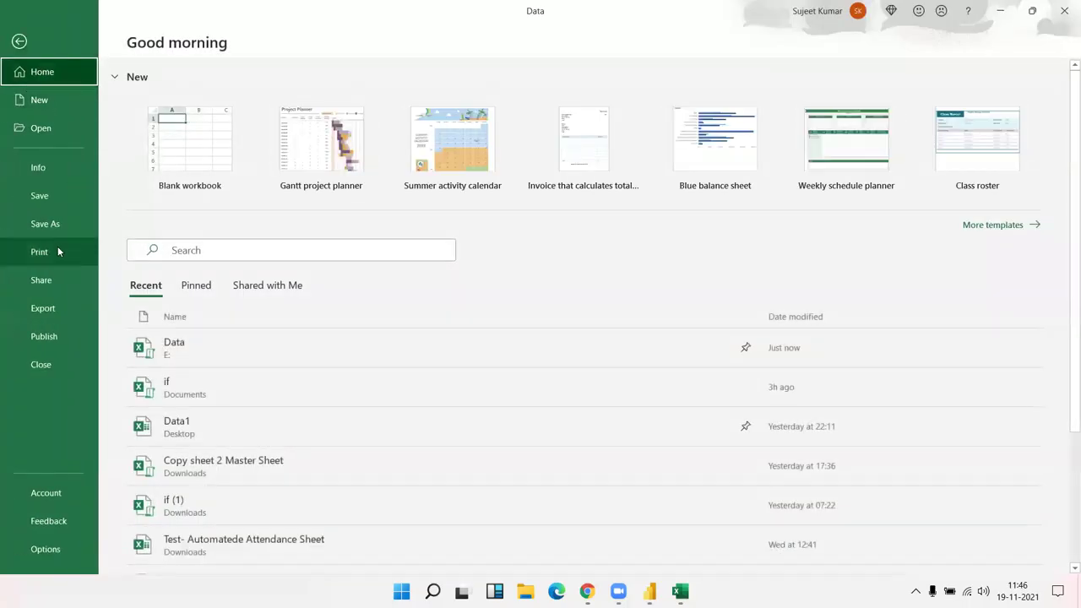
{"action": "left_click", "coordinate": [57, 227]}
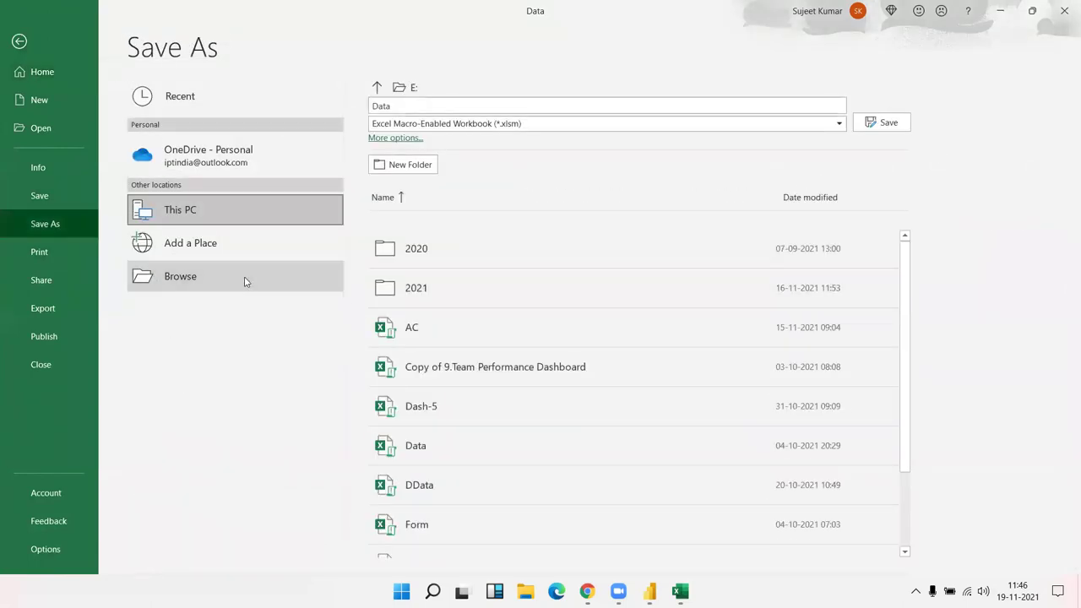
{"action": "left_click", "coordinate": [244, 282]}
{"action": "left_click", "coordinate": [279, 292]}
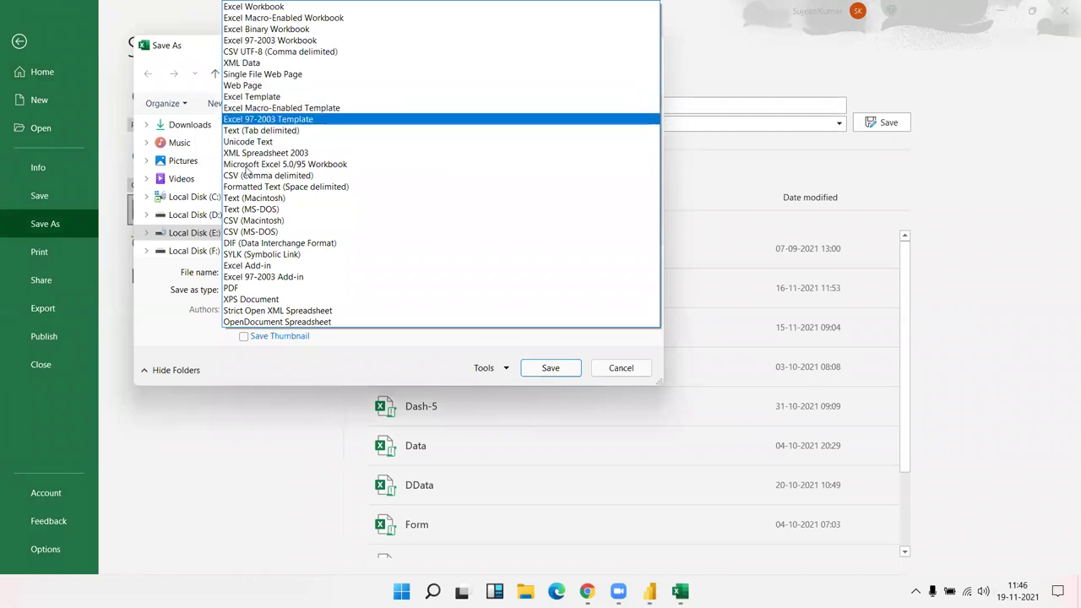
{"action": "left_click", "coordinate": [255, 288]}
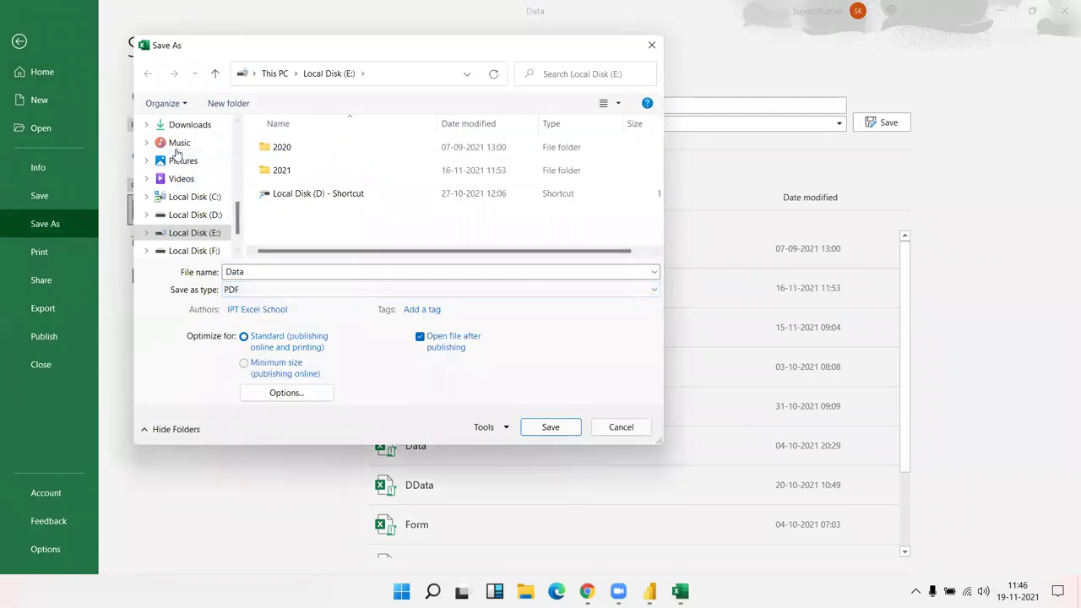
{"action": "scroll", "coordinate": [190, 207], "scroll_direction": "up", "scroll_amount": 1}
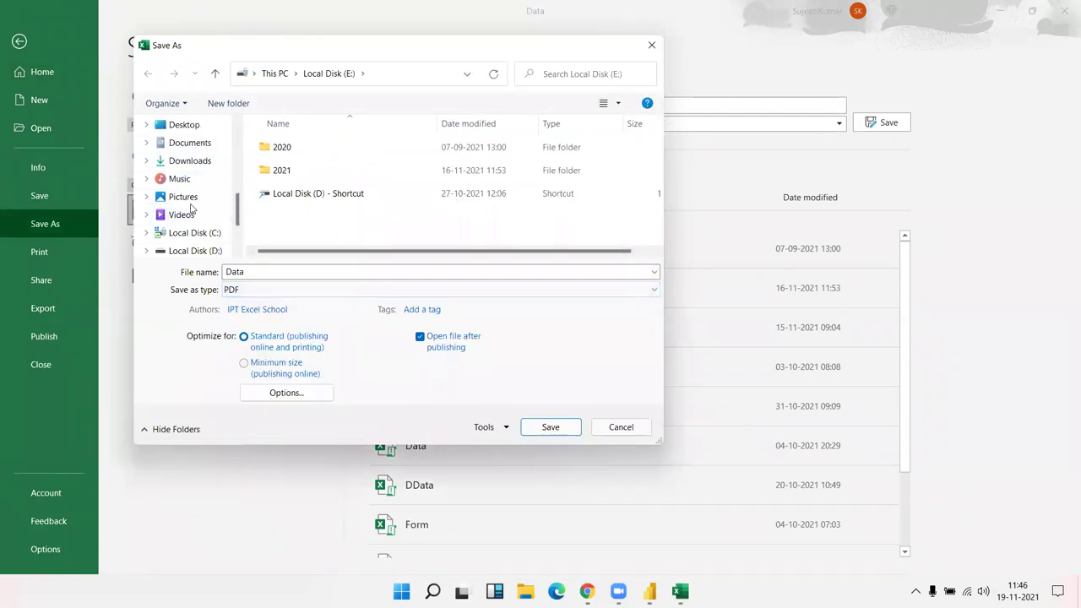
{"action": "scroll", "coordinate": [253, 228], "scroll_direction": "right", "scroll_amount": 2}
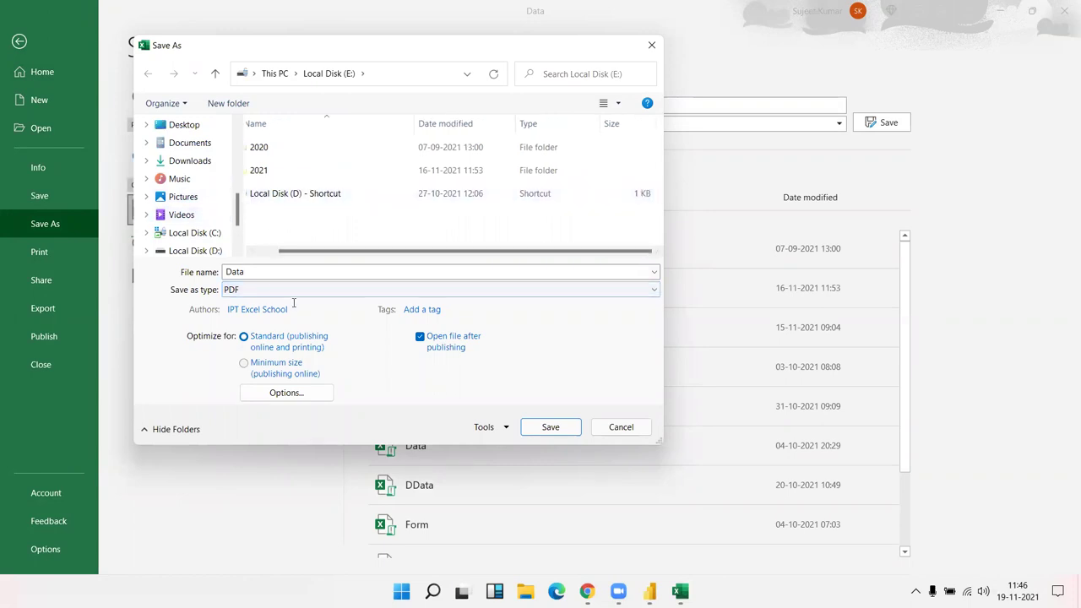
{"action": "left_click", "coordinate": [550, 429]}
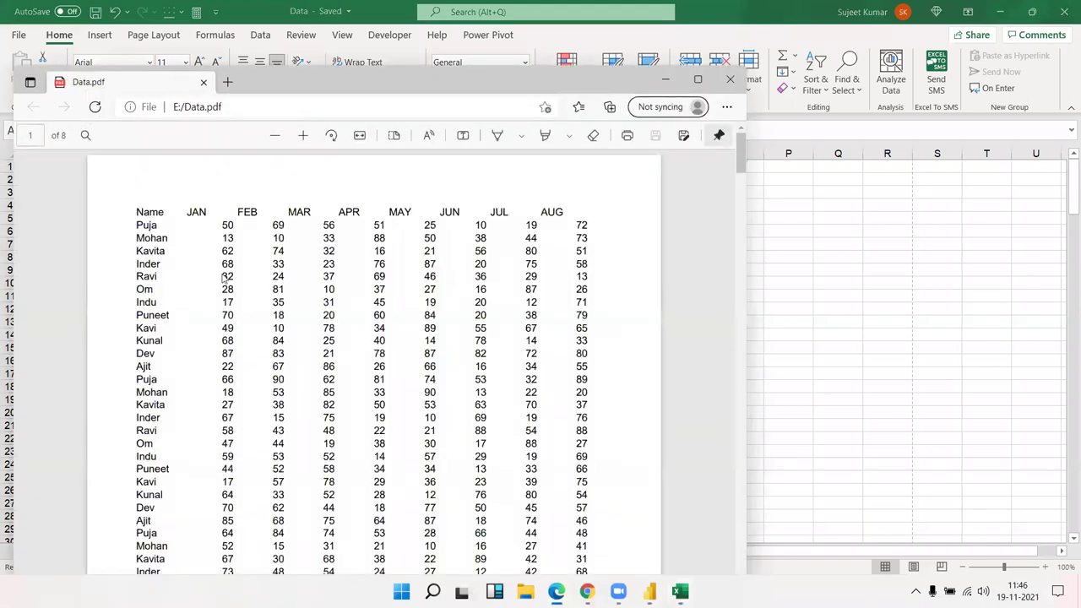
Step: Scroll through the 8 pages of Data.pdf in Edge, then close the viewer
{"action": "scroll", "coordinate": [321, 309], "scroll_direction": "down", "scroll_amount": 10}
{"action": "scroll", "coordinate": [317, 311], "scroll_direction": "down", "scroll_amount": 10}
{"action": "scroll", "coordinate": [311, 311], "scroll_direction": "down", "scroll_amount": 10}
{"action": "scroll", "coordinate": [311, 312], "scroll_direction": "down", "scroll_amount": 3}
{"action": "left_click_drag", "start_coordinate": [741, 459], "coordinate": [741, 267]}
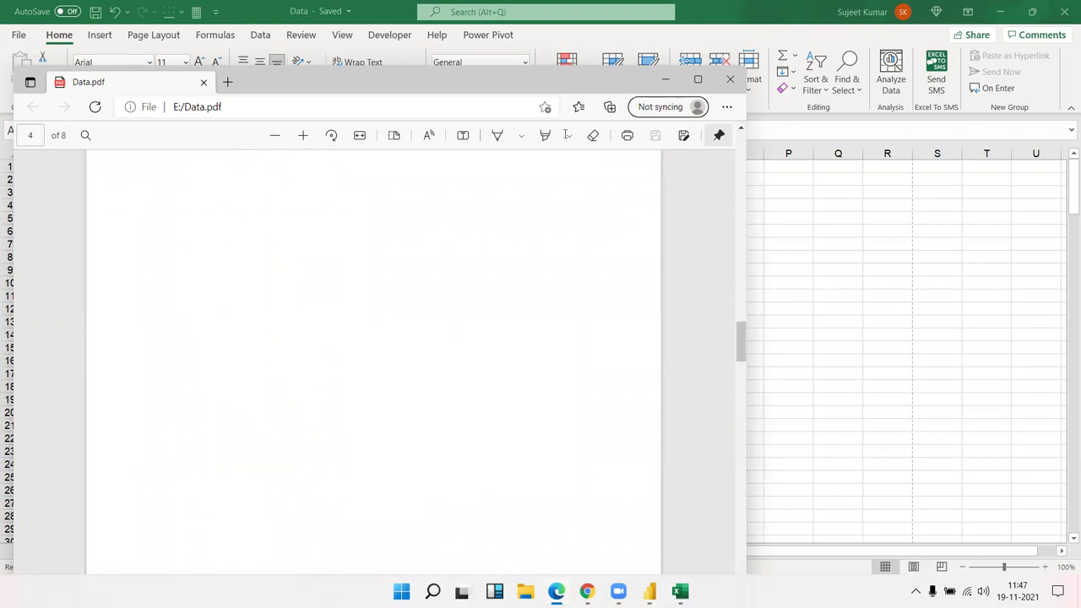
{"action": "left_click", "coordinate": [730, 80]}
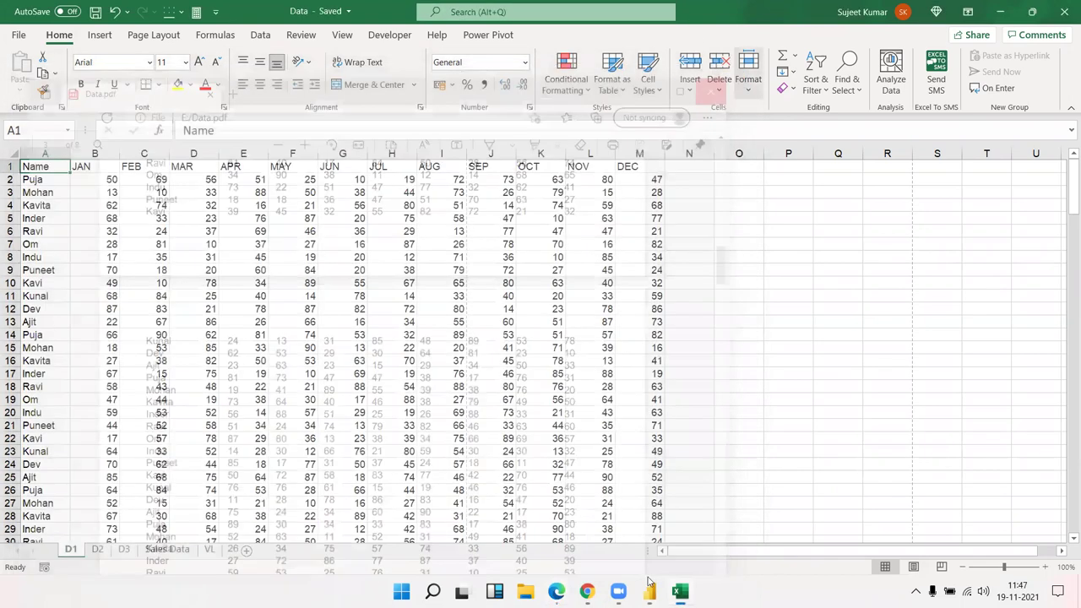
Step: In Power BI Desktop, pick PDF from the full Get Data catalogue and connect
{"action": "left_click", "coordinate": [648, 591]}
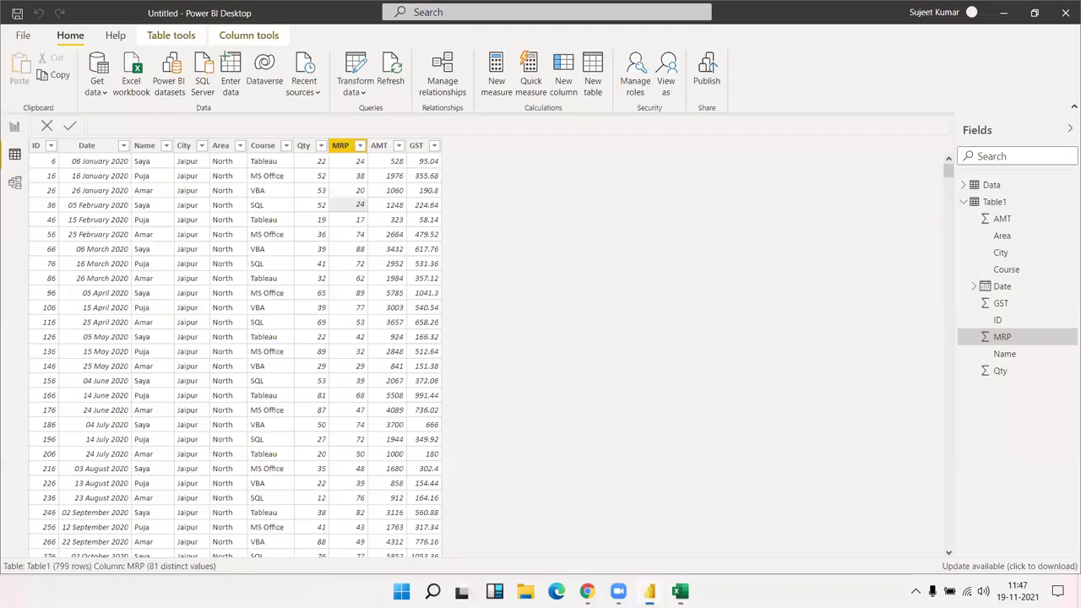
{"action": "left_click", "coordinate": [93, 95]}
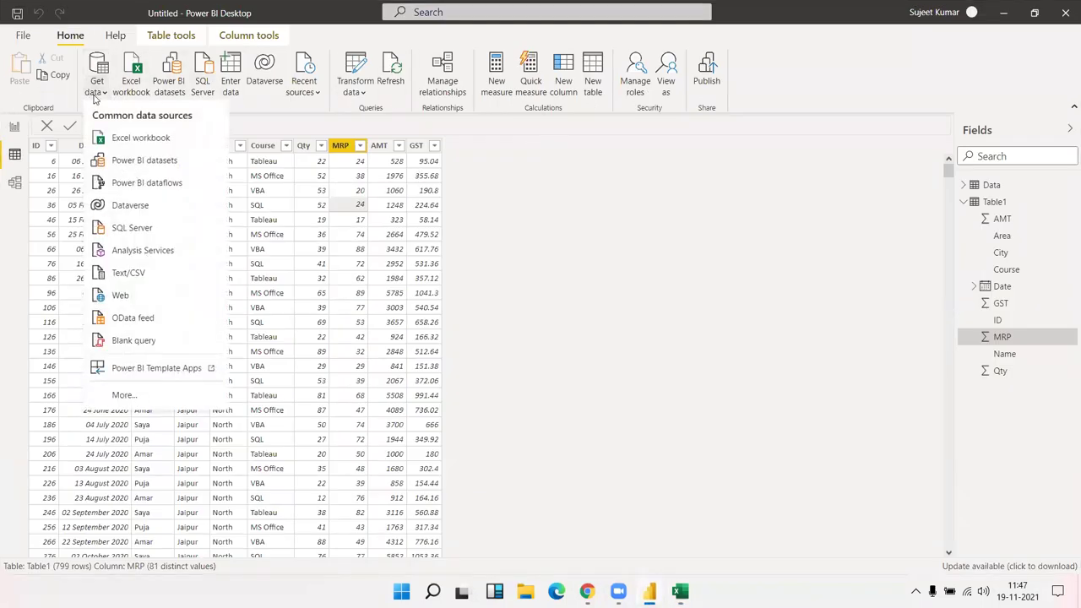
{"action": "left_click", "coordinate": [138, 391]}
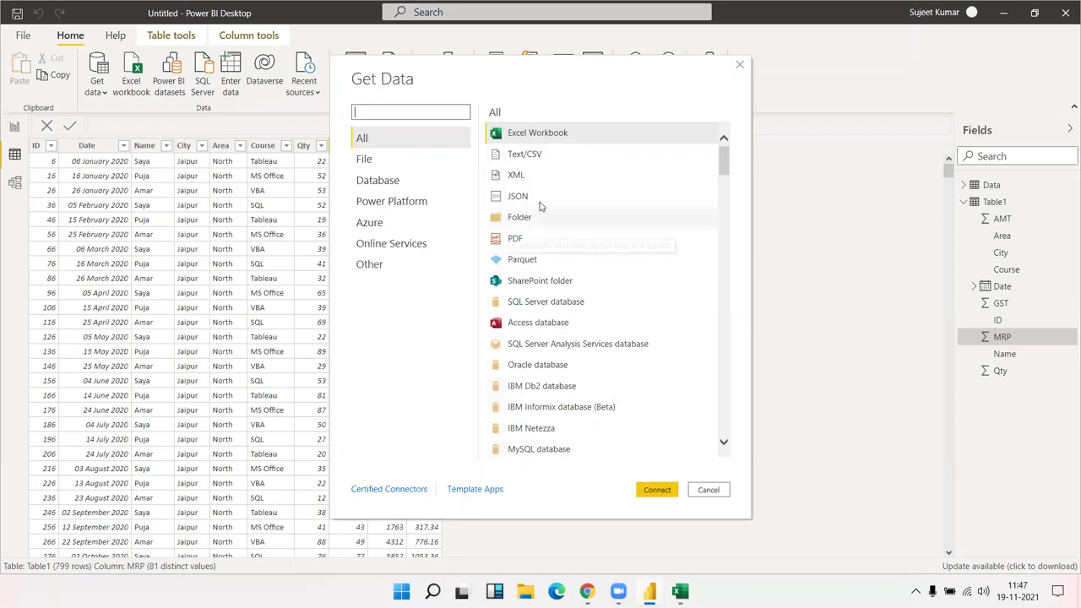
{"action": "left_click", "coordinate": [547, 240]}
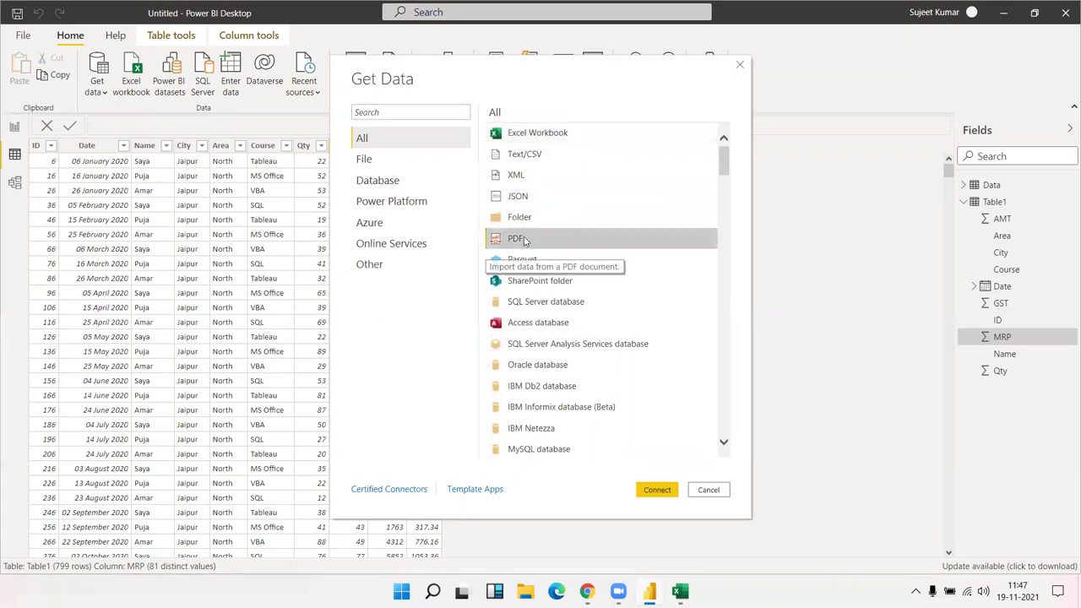
{"action": "left_click", "coordinate": [657, 491]}
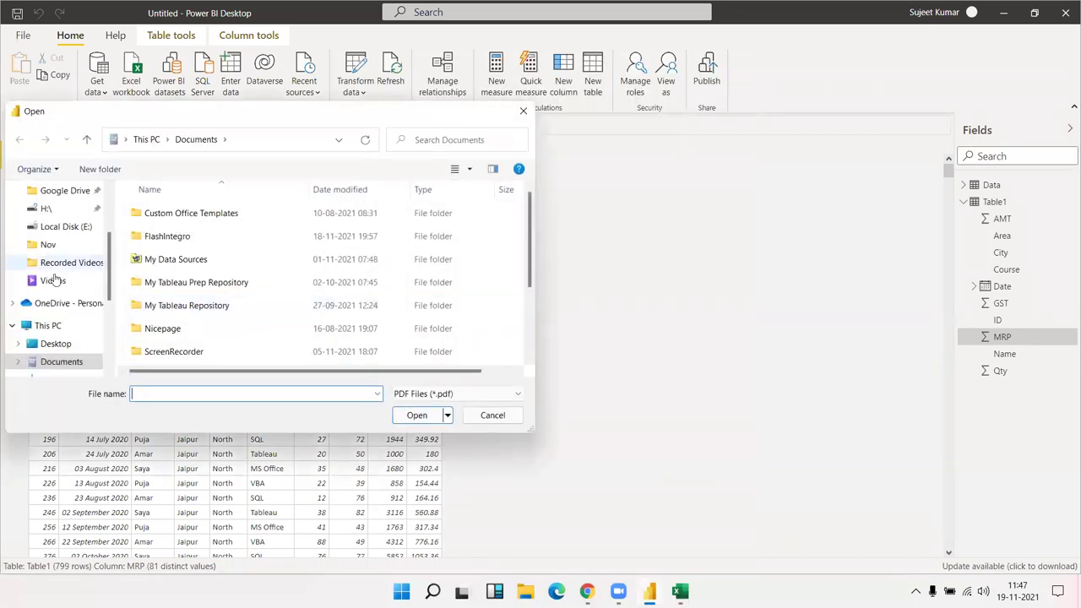
Step: Browse to Local Disk (E:) and open the Data PDF file
{"action": "scroll", "coordinate": [72, 338], "scroll_direction": "down", "scroll_amount": 1}
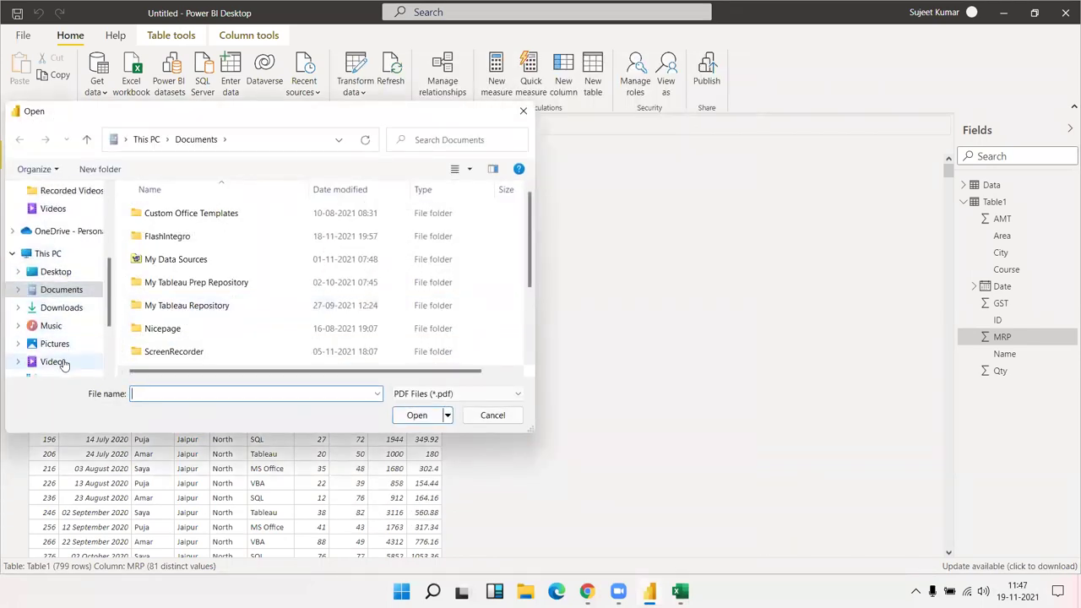
{"action": "scroll", "coordinate": [69, 342], "scroll_direction": "down", "scroll_amount": 2}
{"action": "left_click", "coordinate": [67, 335]}
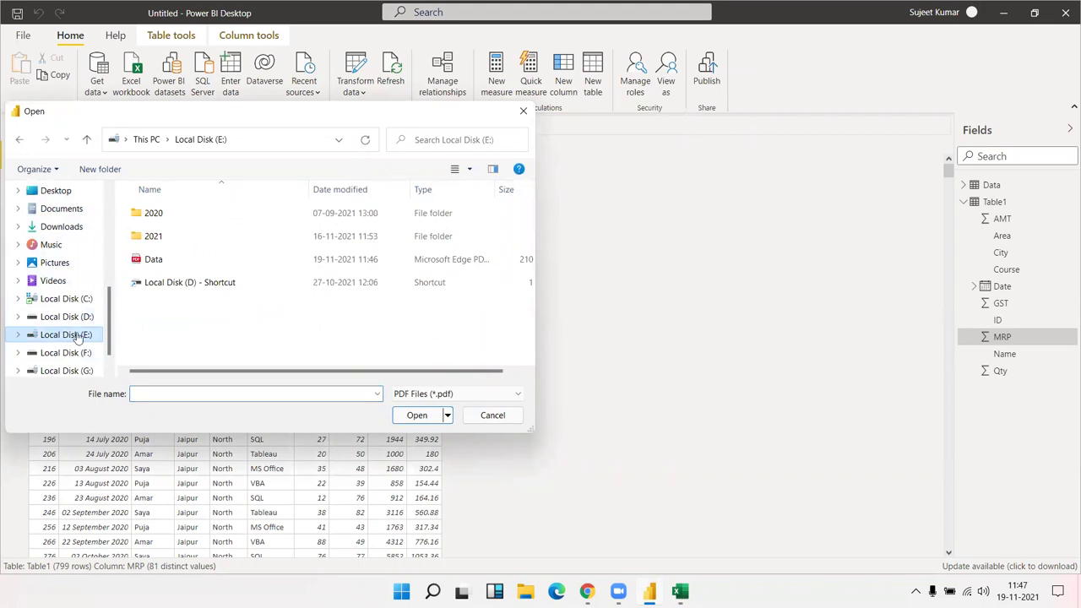
{"action": "left_click", "coordinate": [163, 265]}
{"action": "left_click", "coordinate": [406, 420]}
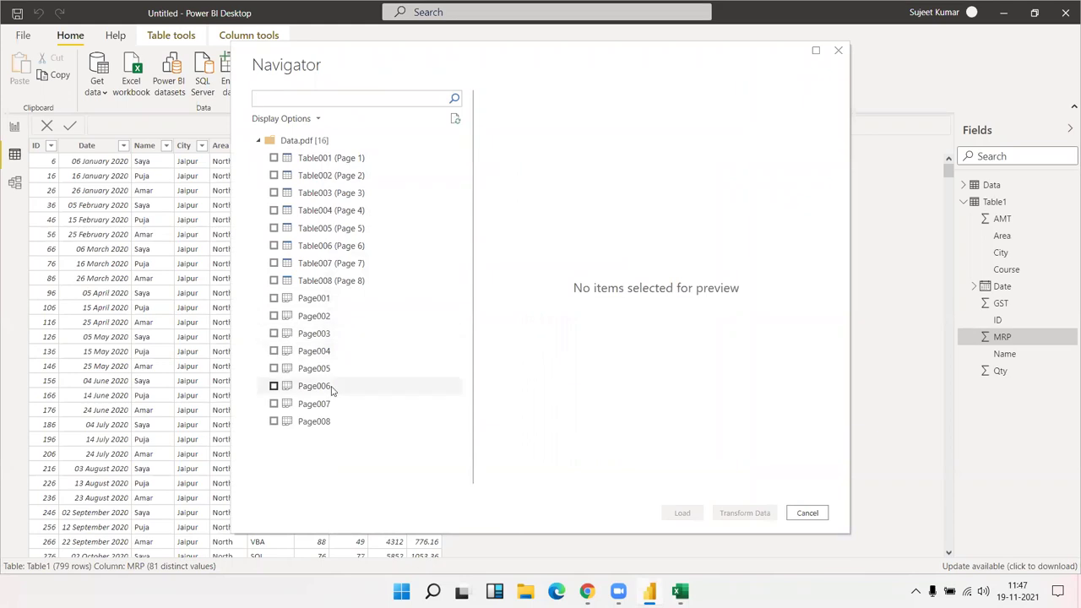
Step: Preview the extracted tables Table001 through Table008 in the Navigator
{"action": "left_click", "coordinate": [314, 298]}
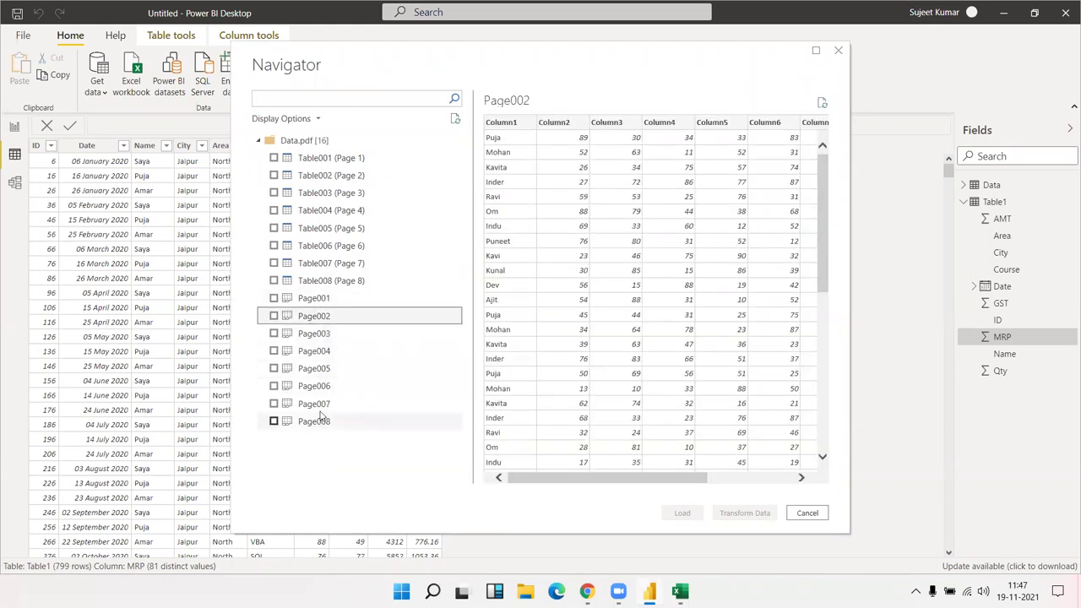
{"action": "left_click", "coordinate": [329, 159]}
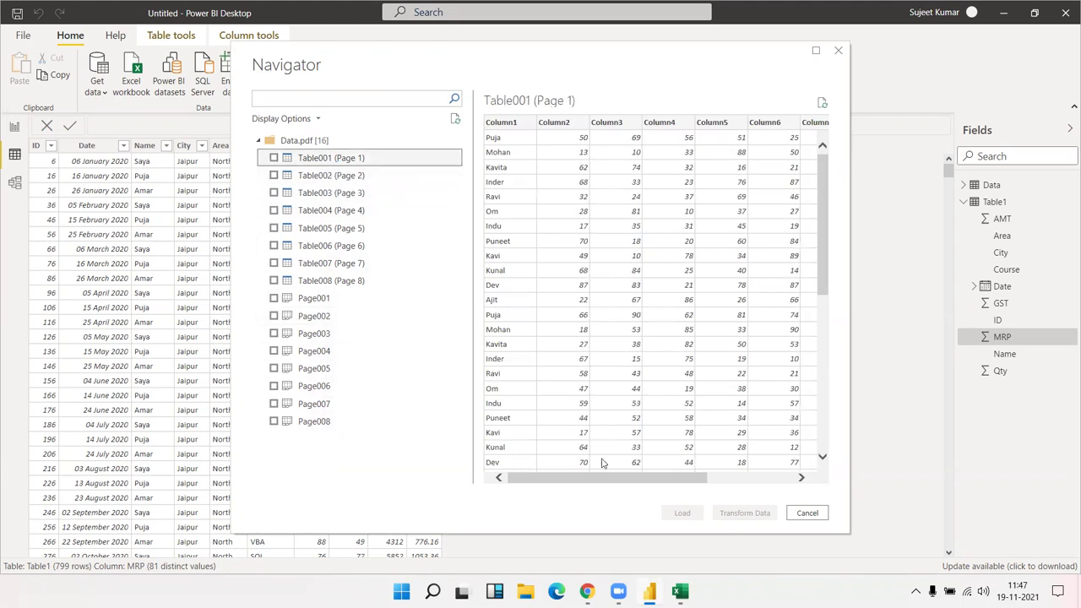
{"action": "left_click_drag", "start_coordinate": [598, 478], "coordinate": [684, 478]}
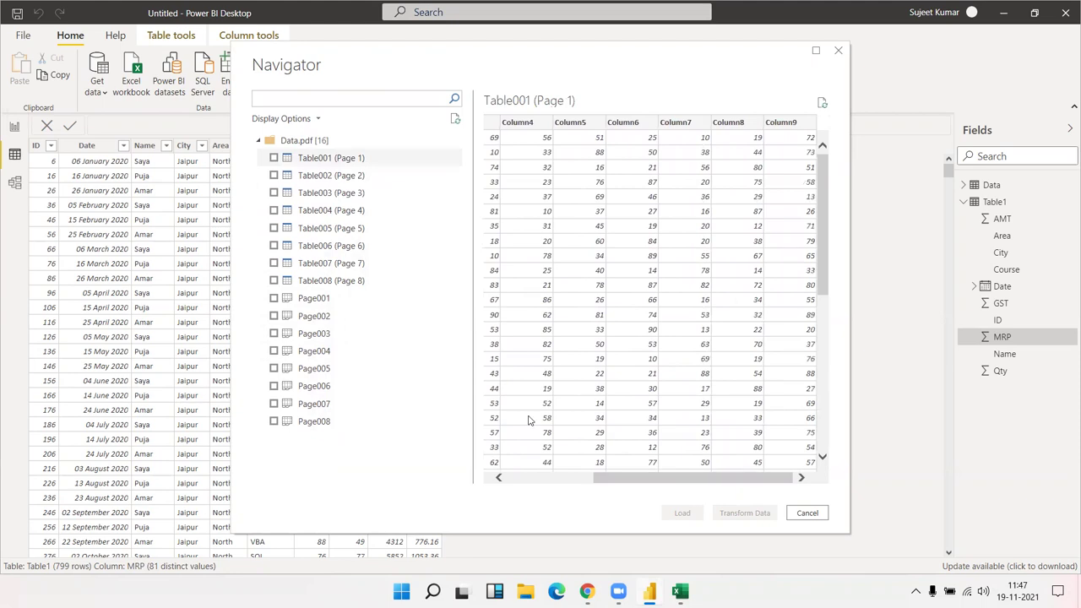
{"action": "left_click", "coordinate": [342, 176]}
{"action": "left_click", "coordinate": [343, 193]}
{"action": "left_click", "coordinate": [347, 211]}
{"action": "left_click", "coordinate": [352, 229]}
{"action": "left_click", "coordinate": [351, 234]}
{"action": "left_click", "coordinate": [346, 263]}
Step: Preview Page001 to Page004, then close the Navigator without loading anything
{"action": "left_click", "coordinate": [338, 299]}
{"action": "left_click", "coordinate": [340, 317]}
{"action": "left_click", "coordinate": [338, 335]}
{"action": "left_click", "coordinate": [338, 351]}
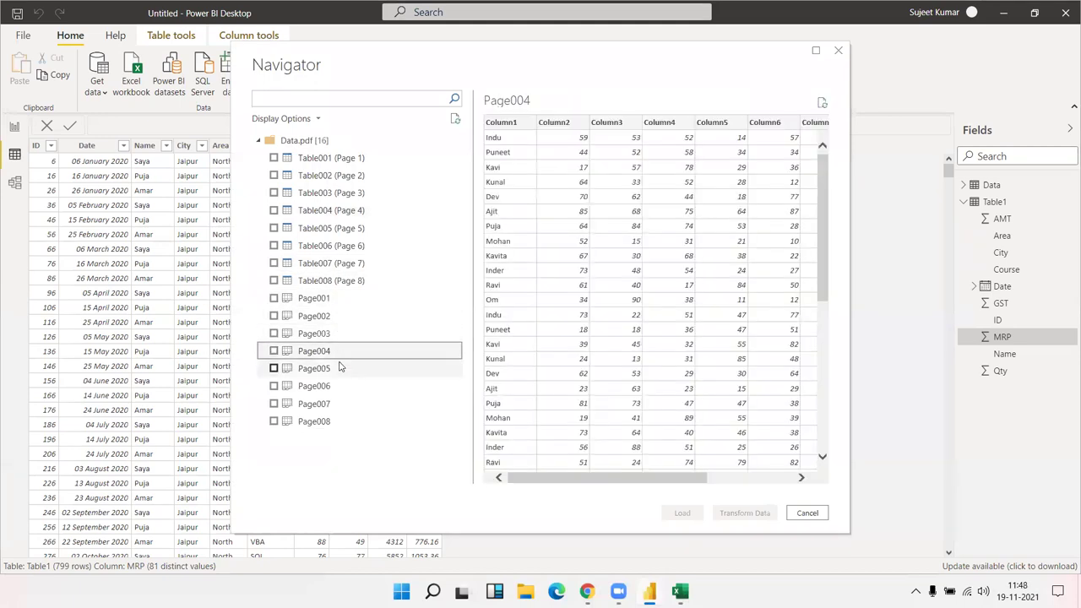
{"action": "left_click", "coordinate": [369, 332]}
{"action": "left_click", "coordinate": [355, 317]}
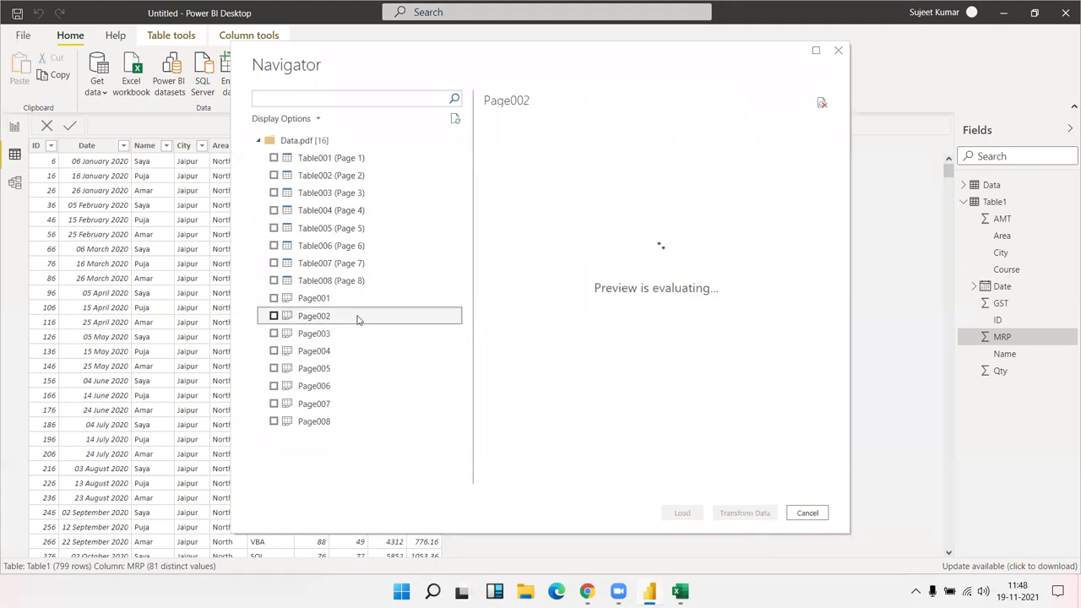
{"action": "left_click", "coordinate": [375, 298]}
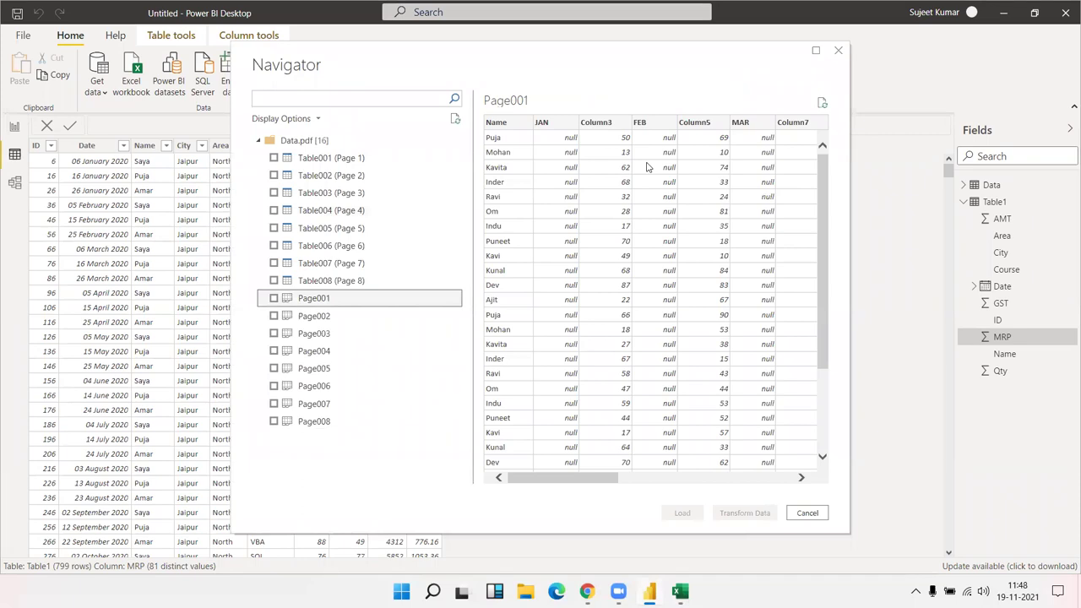
{"action": "left_click", "coordinate": [839, 51]}
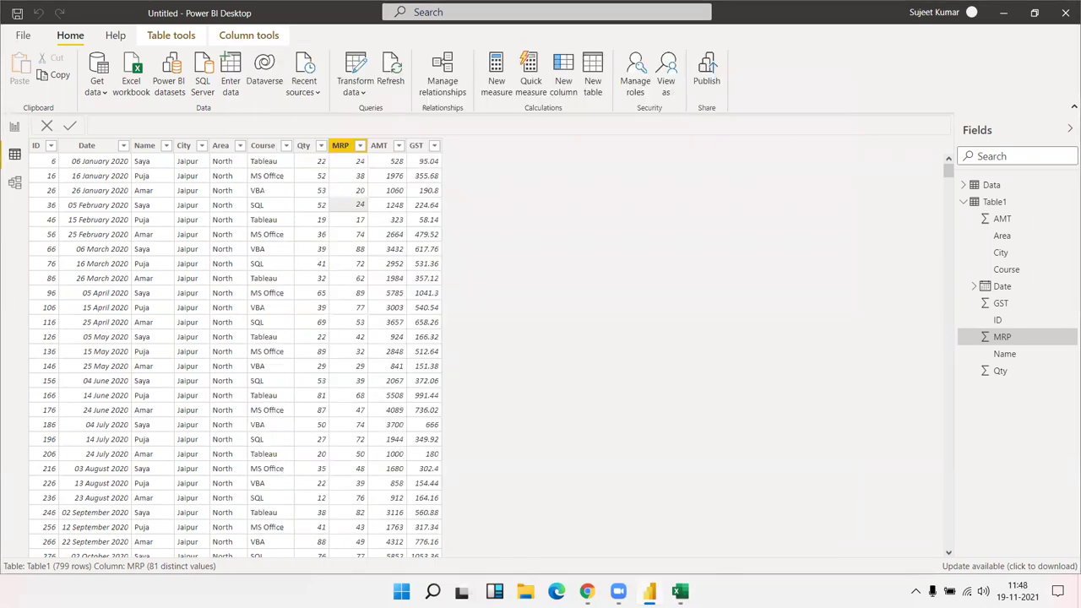
Step: In Excel, apply All Borders to the whole D1 data range
{"action": "key", "text": "alt+Tab"}
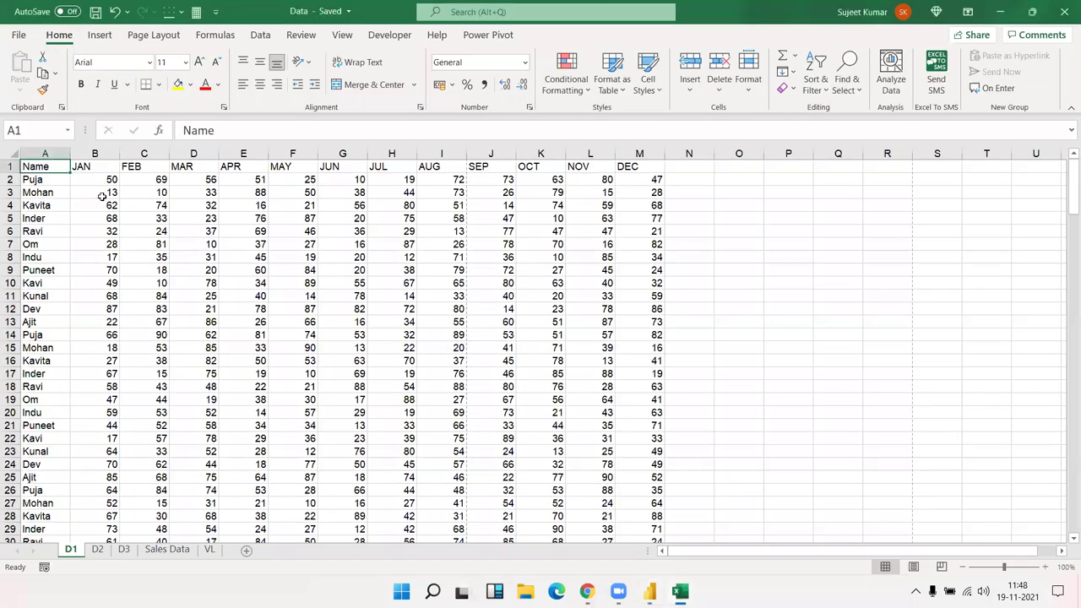
{"action": "key", "text": "ctrl+shift+Right"}
{"action": "key", "text": "ctrl+shift+Down"}
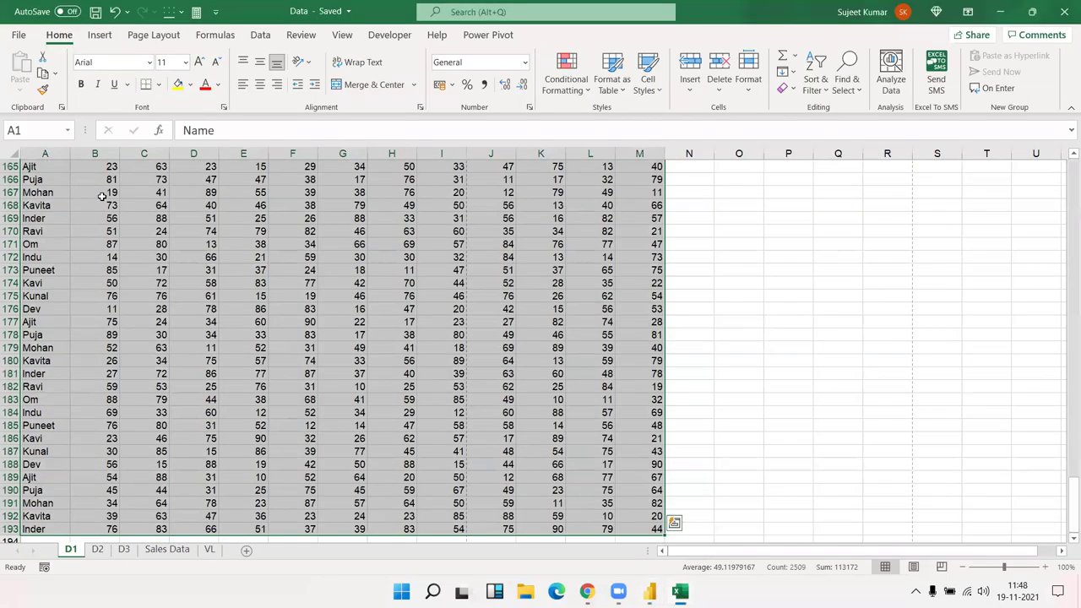
{"action": "left_click", "coordinate": [158, 84]}
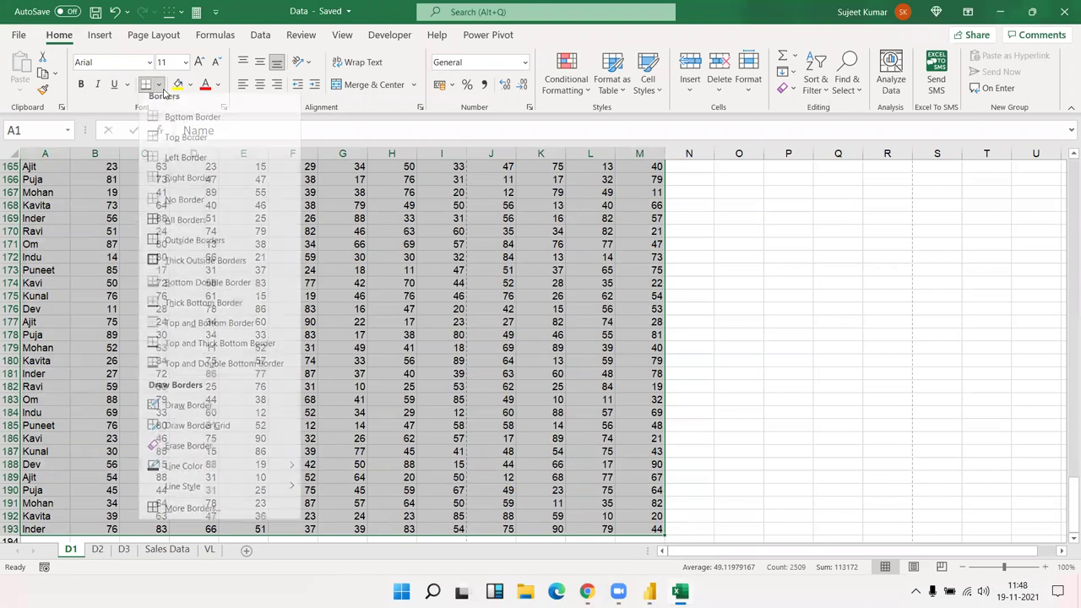
{"action": "left_click", "coordinate": [162, 233]}
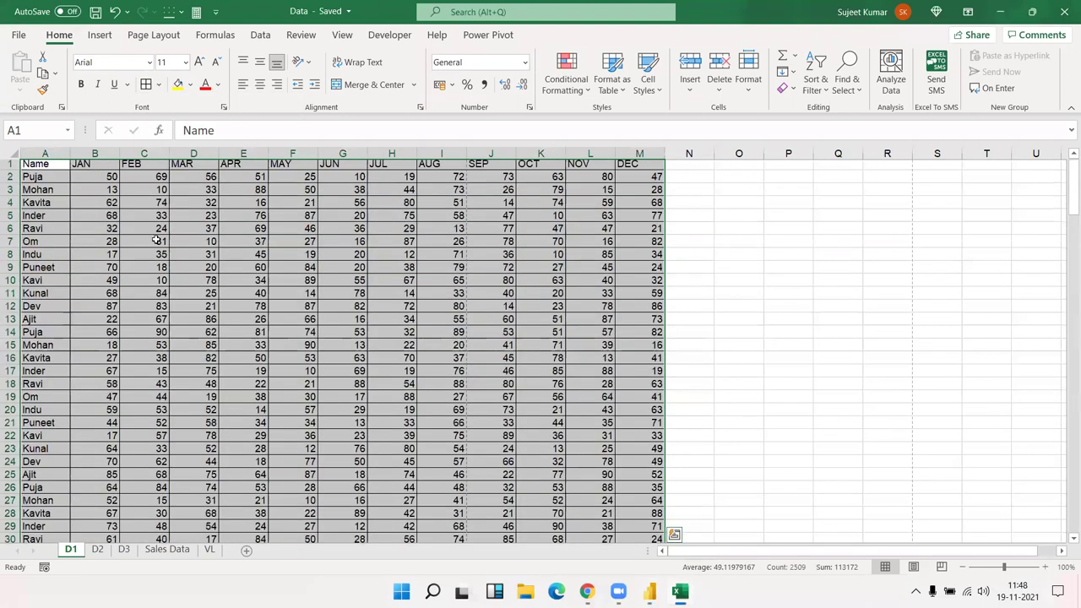
{"action": "left_click", "coordinate": [165, 247]}
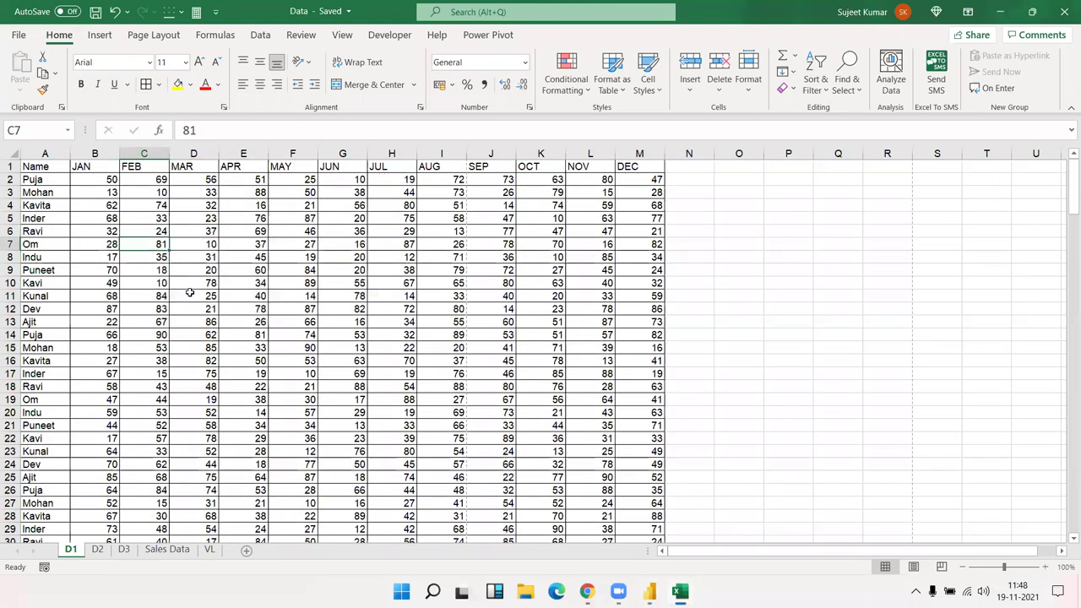
{"action": "left_click", "coordinate": [43, 162]}
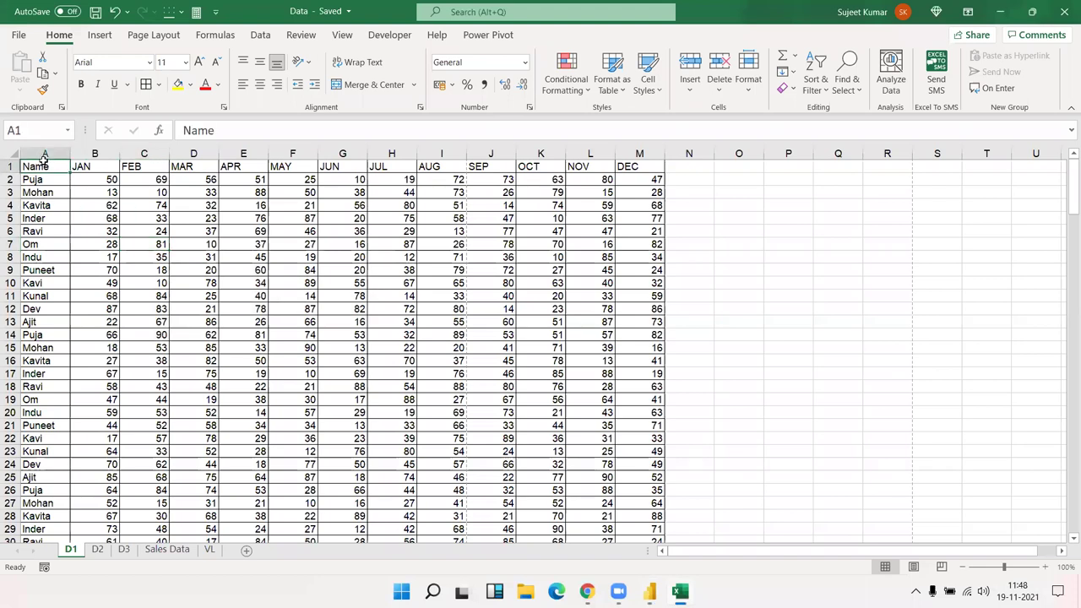
Step: Centre the contents of columns A through M and check the result
{"action": "left_click_drag", "start_coordinate": [44, 154], "coordinate": [645, 226]}
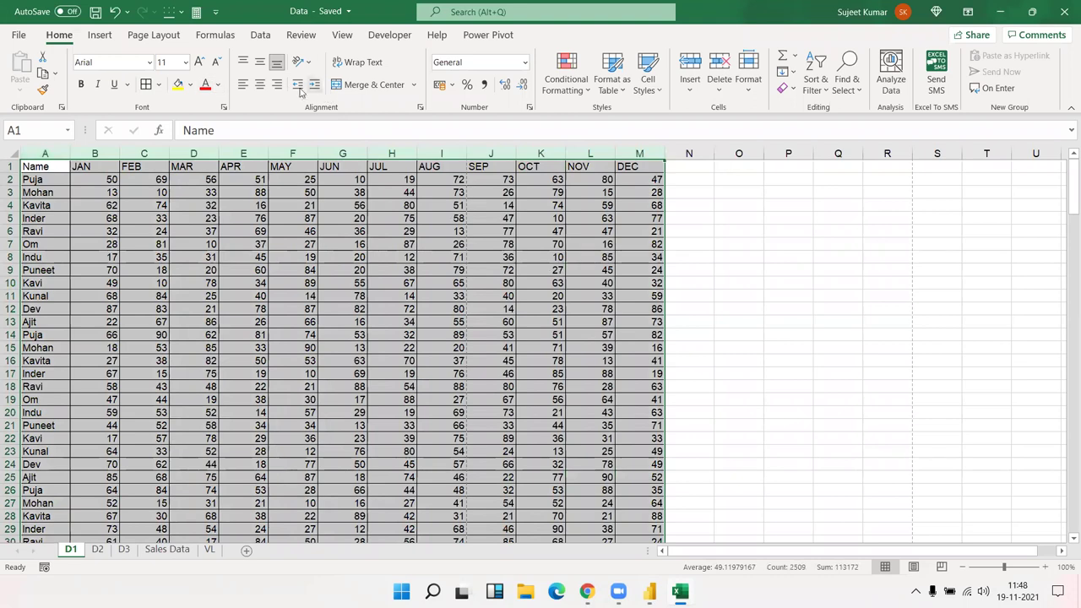
{"action": "left_click", "coordinate": [260, 84]}
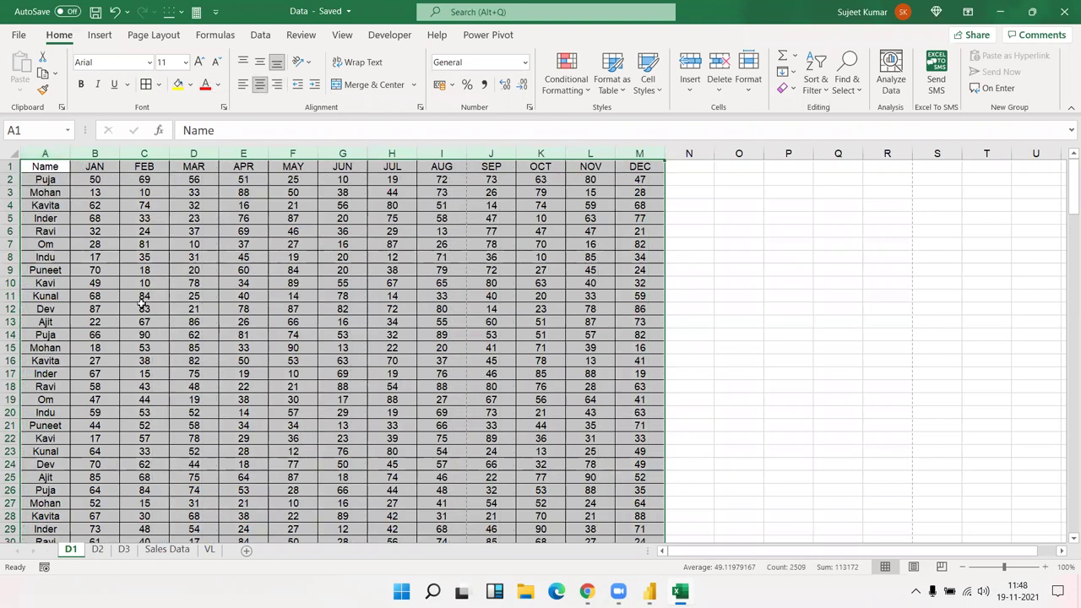
{"action": "left_click", "coordinate": [133, 270]}
{"action": "scroll", "coordinate": [134, 278], "scroll_direction": "down", "scroll_amount": 20}
{"action": "scroll", "coordinate": [107, 337], "scroll_direction": "down", "scroll_amount": 20}
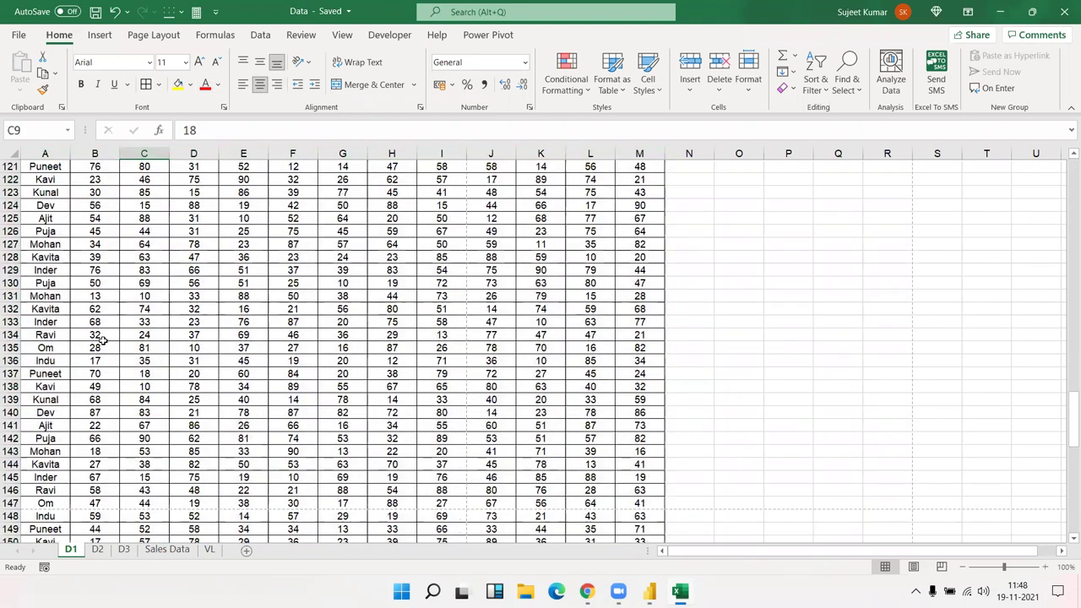
{"action": "scroll", "coordinate": [101, 336], "scroll_direction": "up", "scroll_amount": 20}
{"action": "scroll", "coordinate": [112, 313], "scroll_direction": "up", "scroll_amount": 15}
{"action": "left_click", "coordinate": [110, 232]}
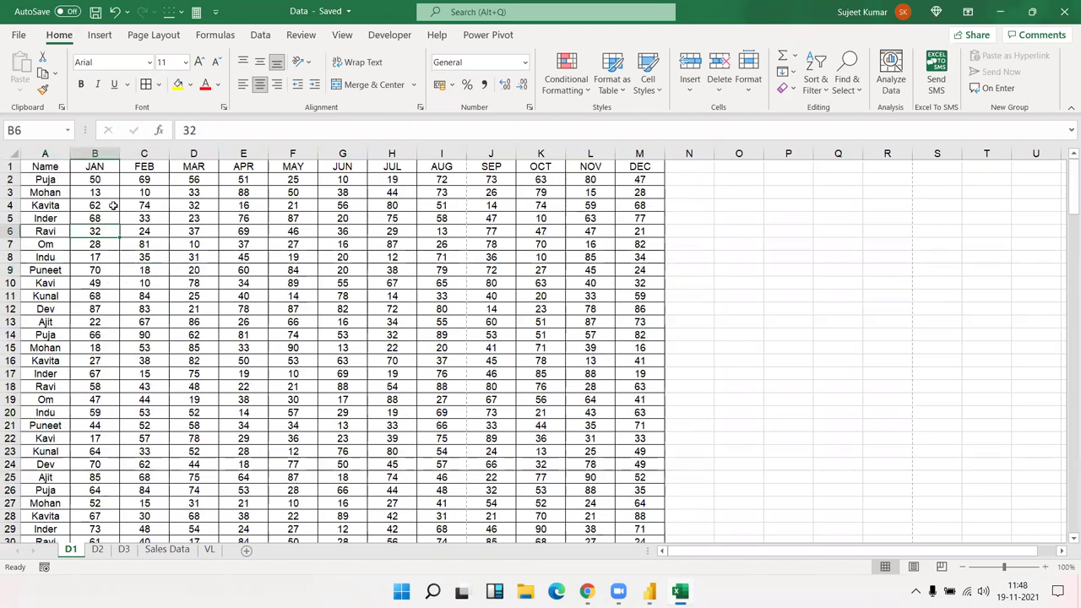
{"action": "left_click", "coordinate": [61, 179]}
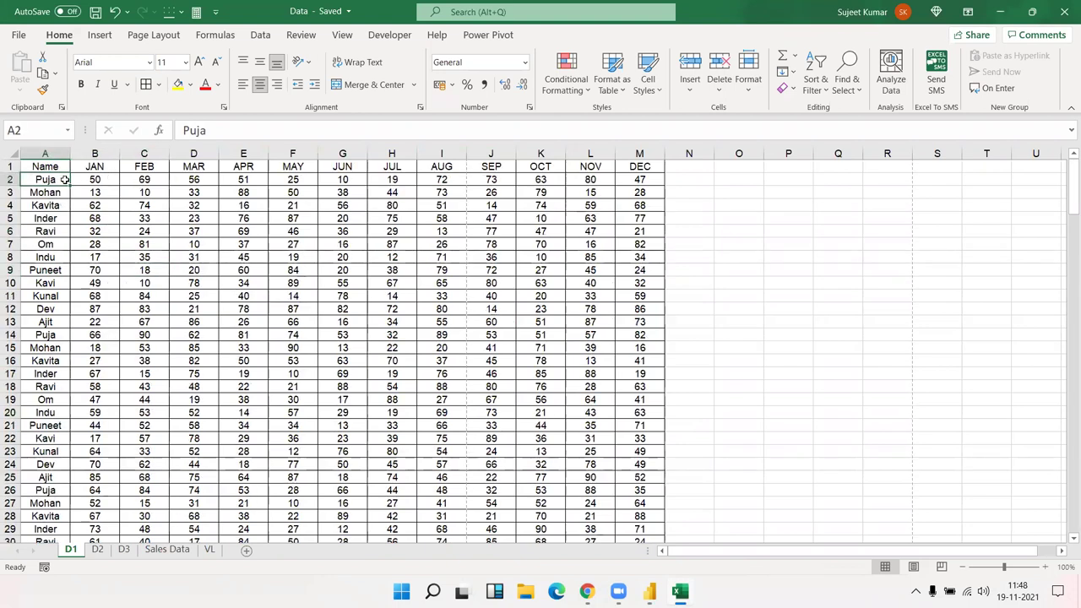
{"action": "left_click", "coordinate": [332, 208]}
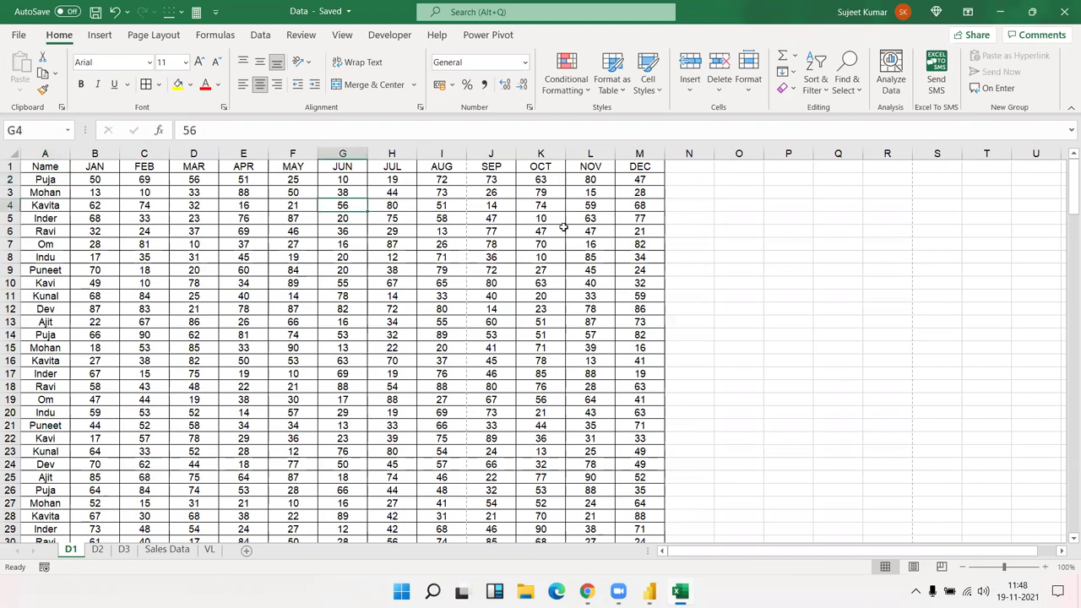
{"action": "scroll", "coordinate": [557, 243], "scroll_direction": "down", "scroll_amount": 20}
{"action": "scroll", "coordinate": [557, 244], "scroll_direction": "up", "scroll_amount": 20}
Step: Set print scaling to Fit All Columns on One Page, cutting the preview from 8 to 3 pages
{"action": "key", "text": "ctrl+p"}
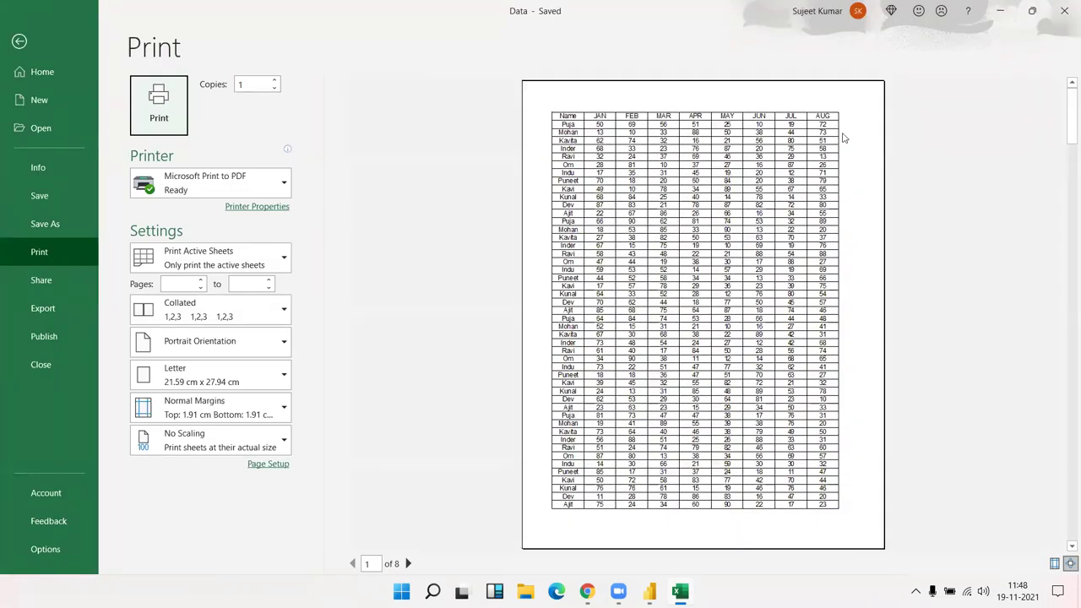
{"action": "key", "text": "Escape"}
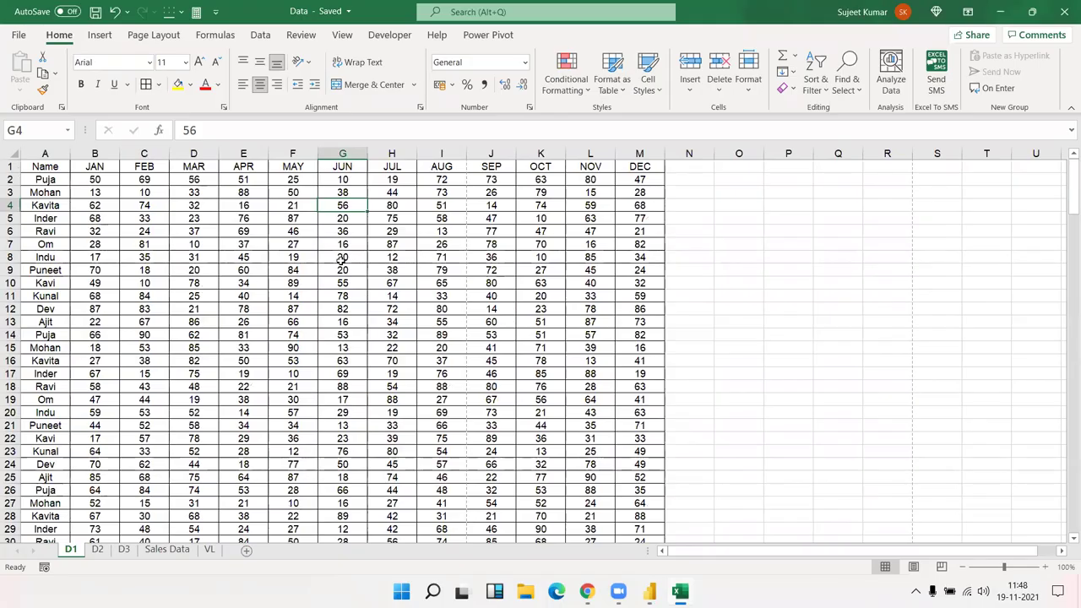
{"action": "left_click_drag", "start_coordinate": [496, 155], "coordinate": [640, 157]}
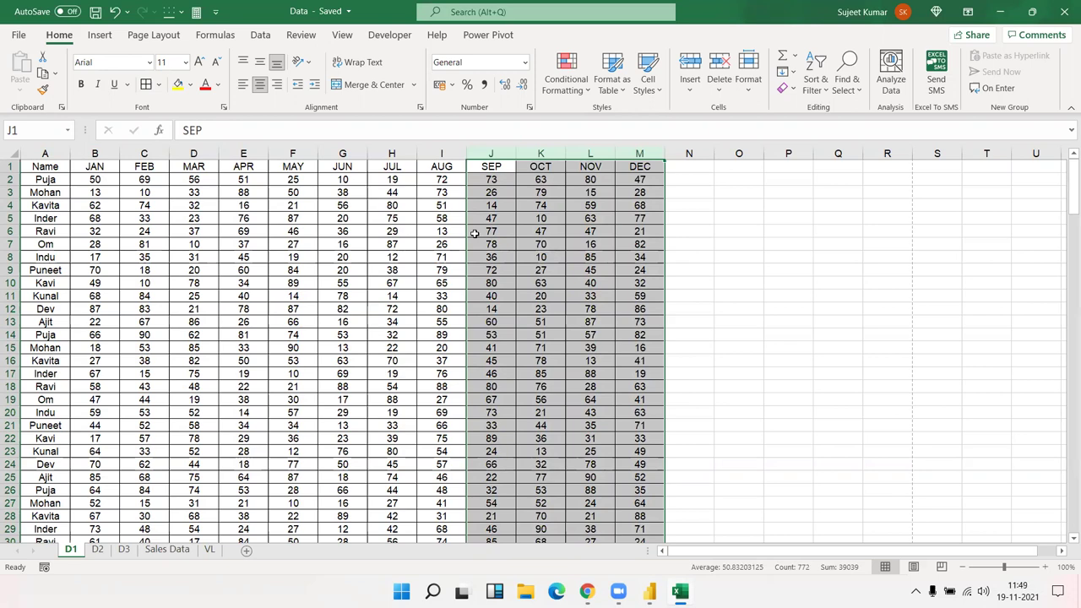
{"action": "key", "text": "ctrl+p"}
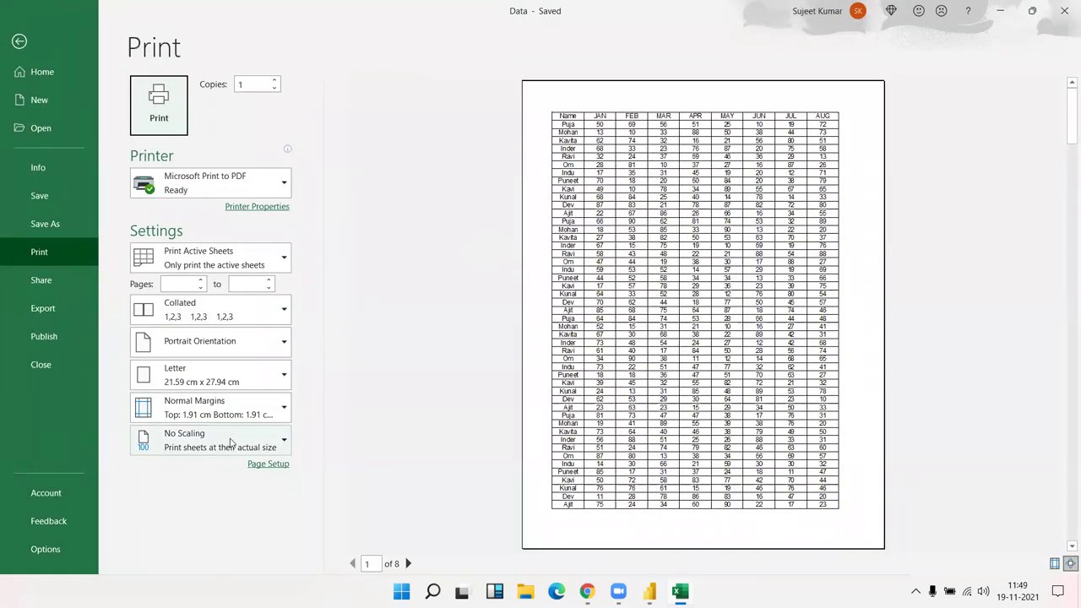
{"action": "left_click", "coordinate": [230, 441]}
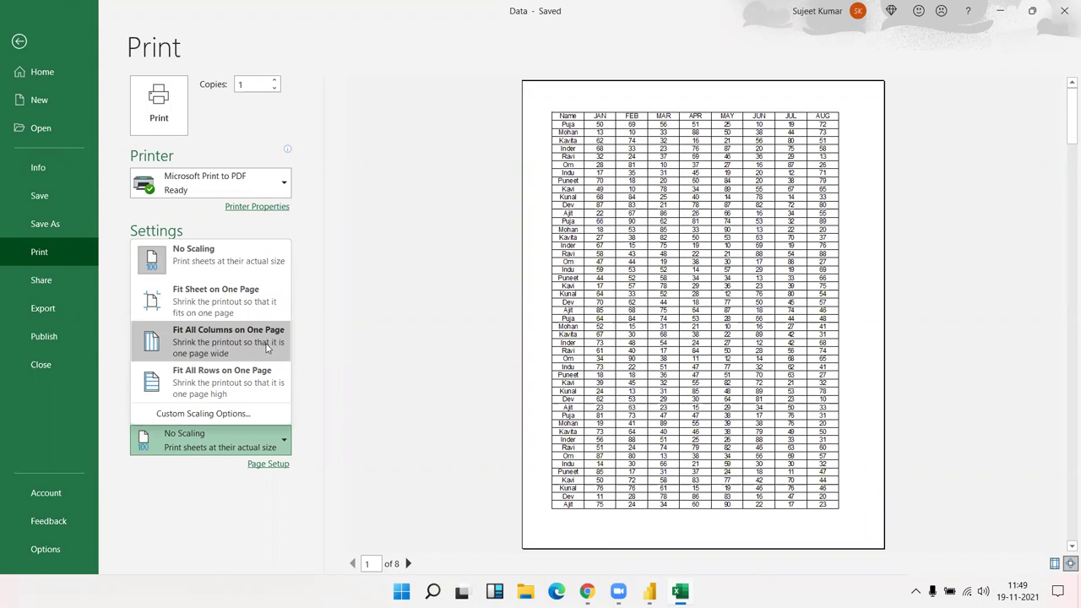
{"action": "left_click", "coordinate": [266, 347]}
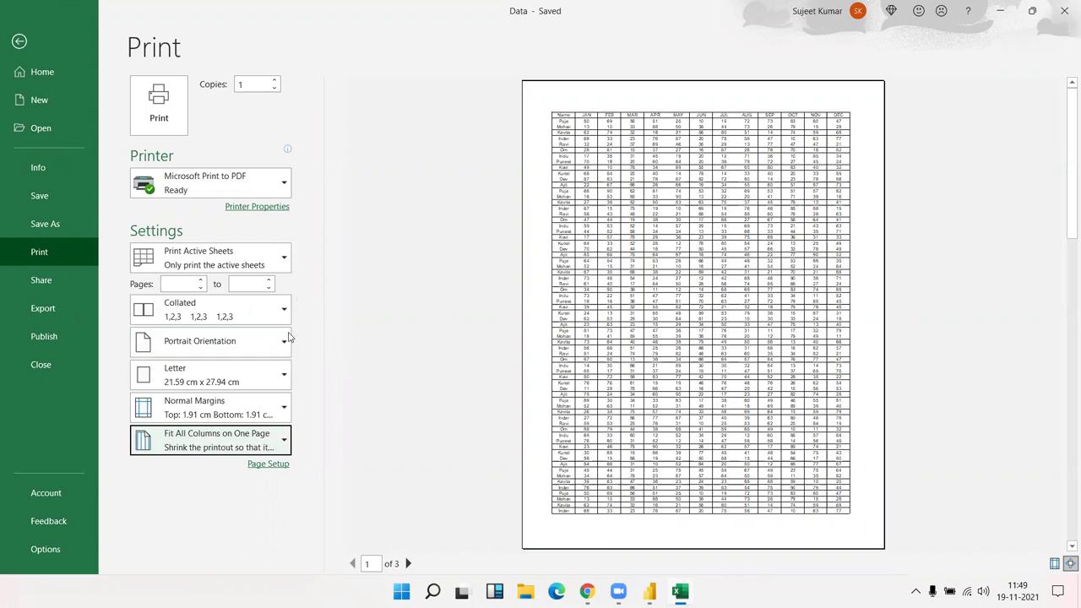
{"action": "left_click", "coordinate": [18, 40]}
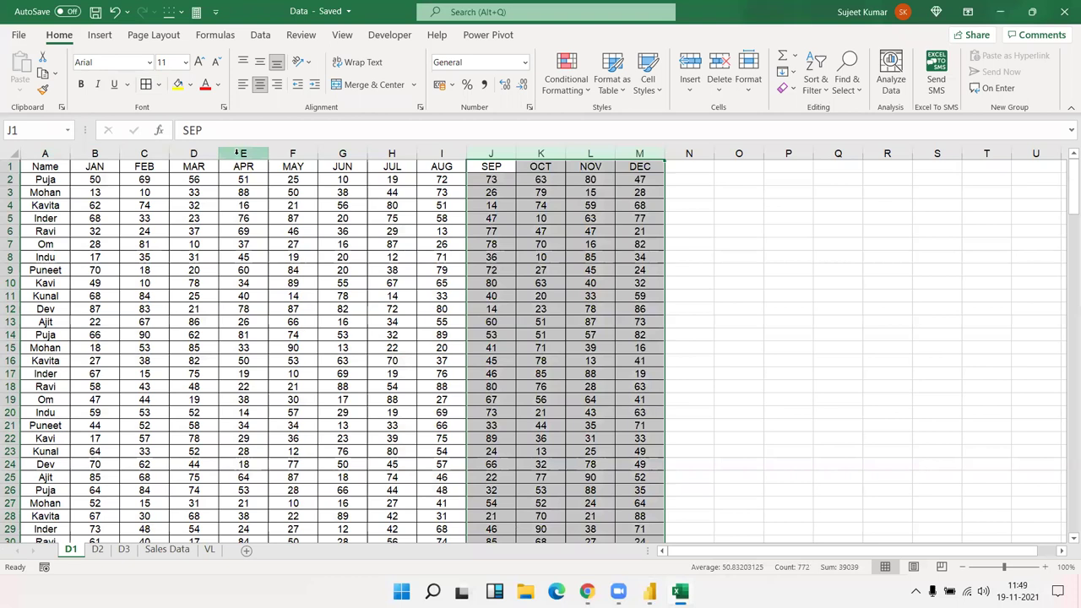
Step: Set Print Titles so row $1:$1 repeats at the top of every page
{"action": "left_click", "coordinate": [251, 41]}
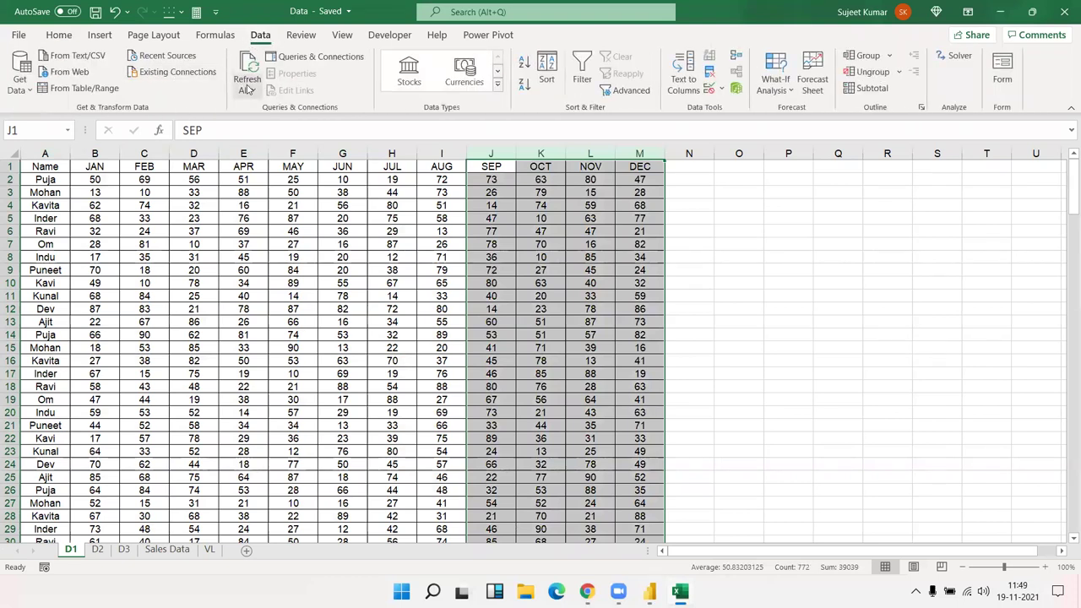
{"action": "left_click", "coordinate": [157, 36]}
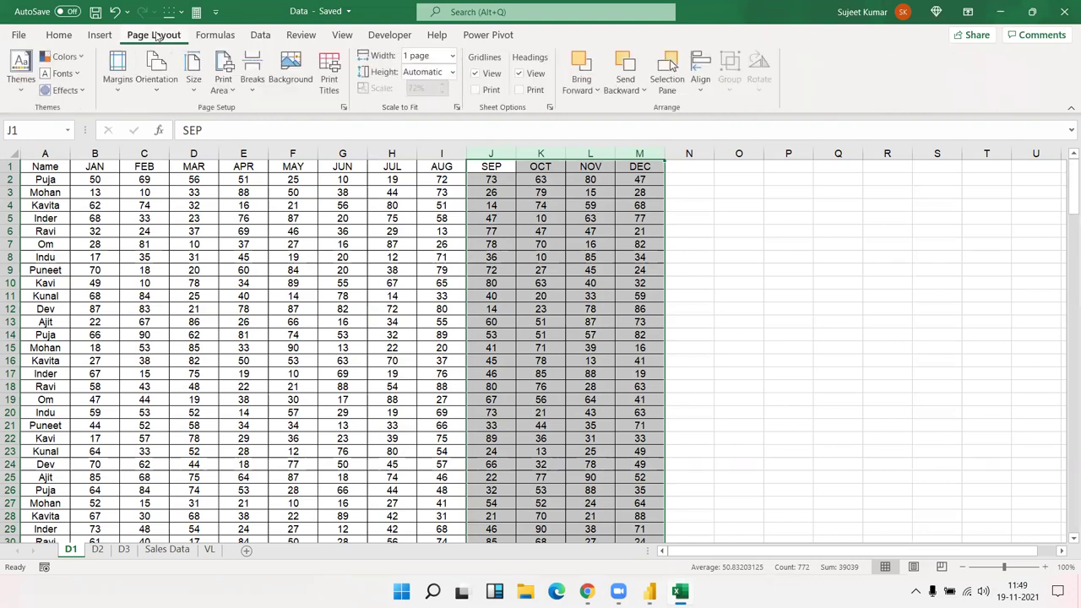
{"action": "left_click", "coordinate": [330, 81]}
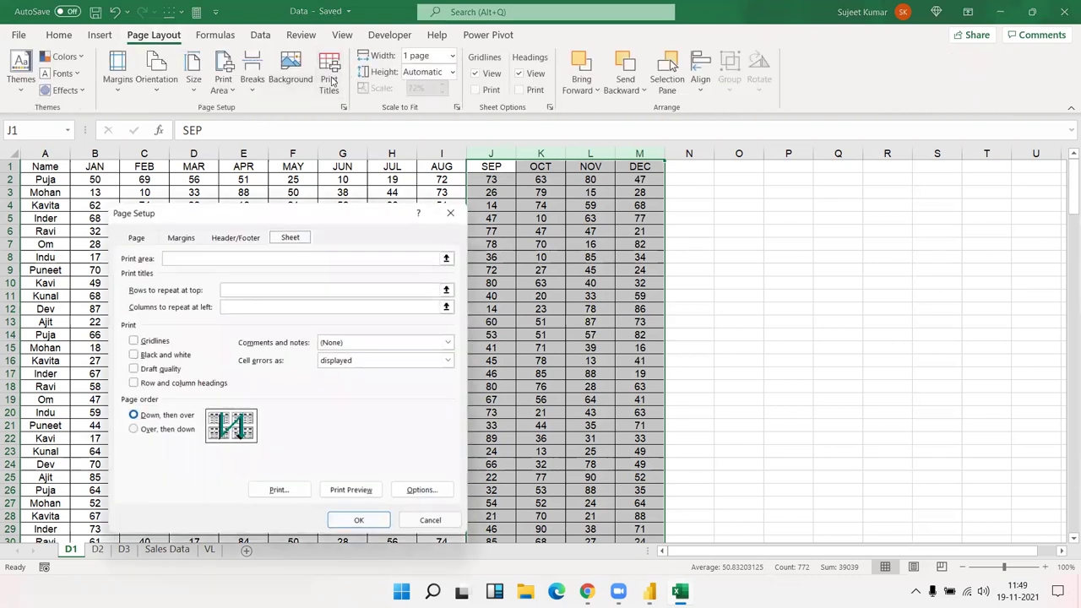
{"action": "left_click", "coordinate": [268, 290]}
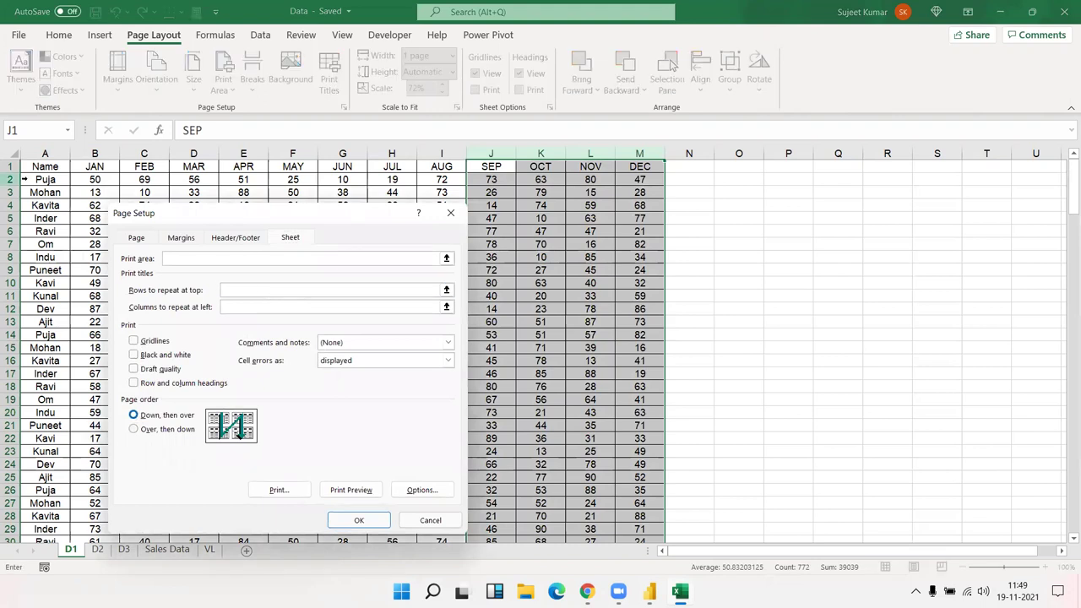
{"action": "left_click", "coordinate": [10, 167]}
{"action": "left_click", "coordinate": [358, 519]}
{"action": "left_click", "coordinate": [282, 327]}
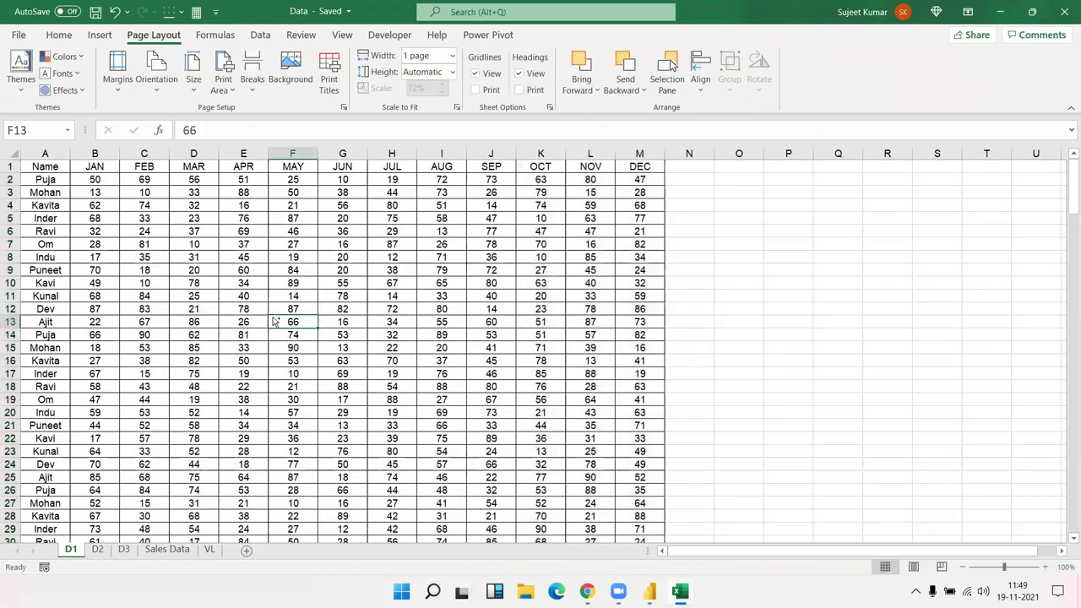
Step: Check the 3-page print preview for the repeated Name–DEC header row
{"action": "key", "text": "ctrl+p"}
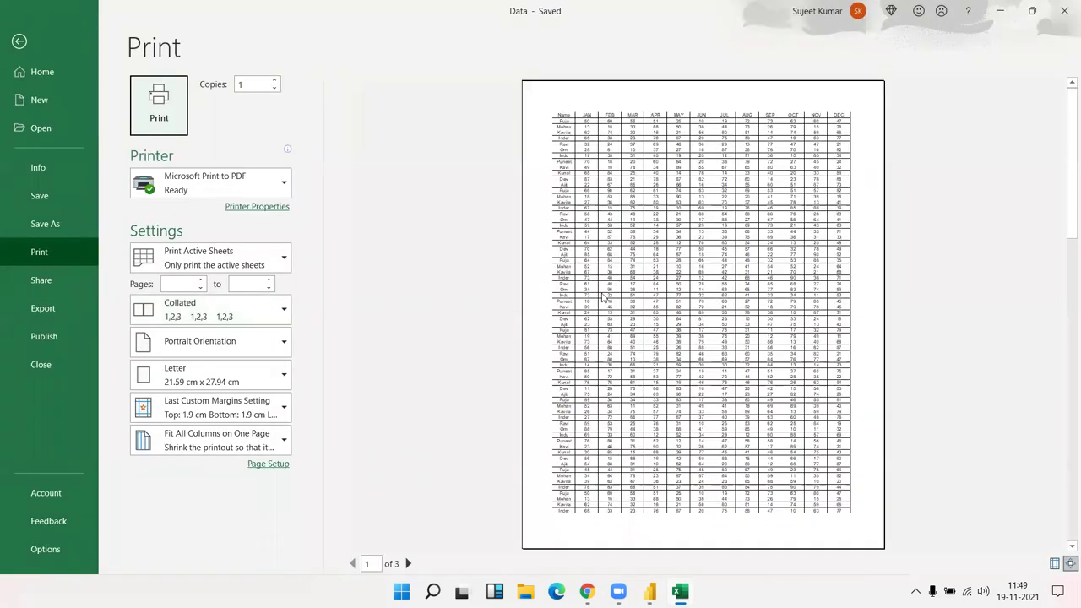
{"action": "scroll", "coordinate": [603, 297], "scroll_direction": "down", "scroll_amount": 2}
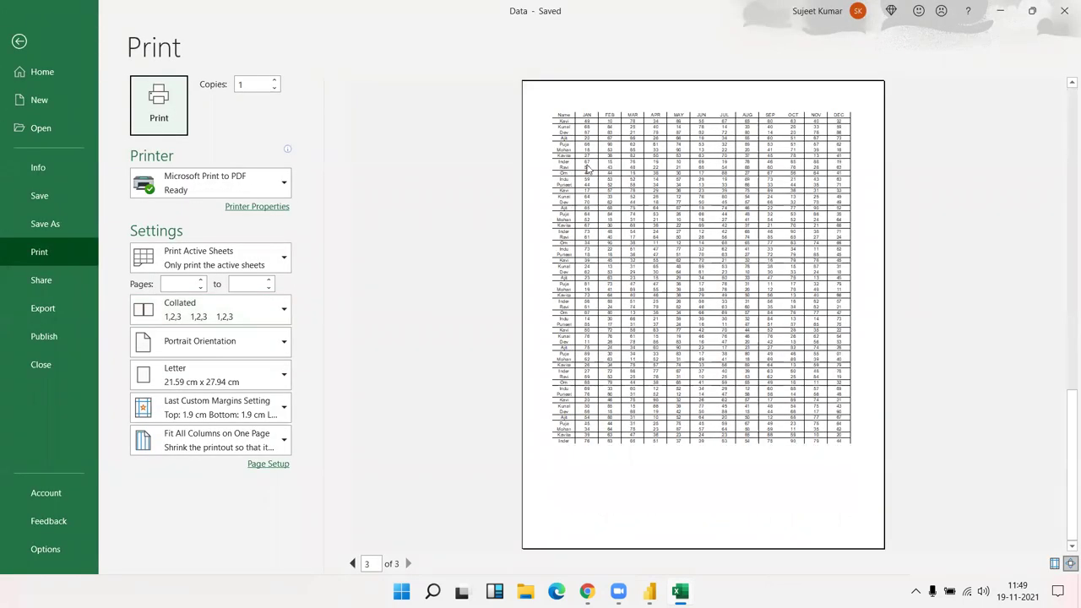
{"action": "scroll", "coordinate": [571, 150], "scroll_direction": "up", "scroll_amount": 2}
{"action": "scroll", "coordinate": [583, 154], "scroll_direction": "down", "scroll_amount": 2}
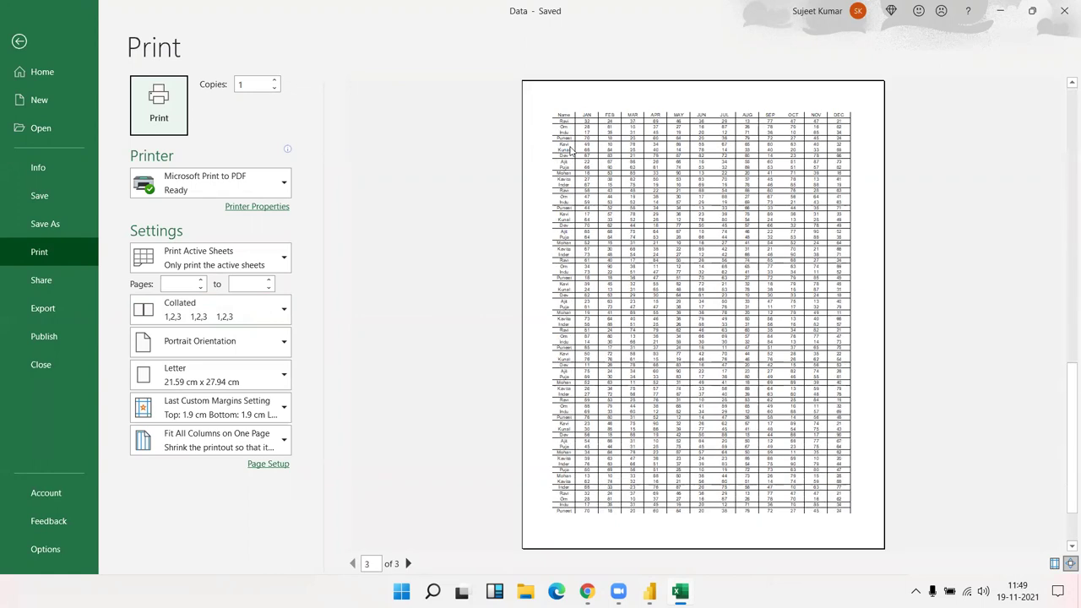
{"action": "left_click", "coordinate": [594, 155]}
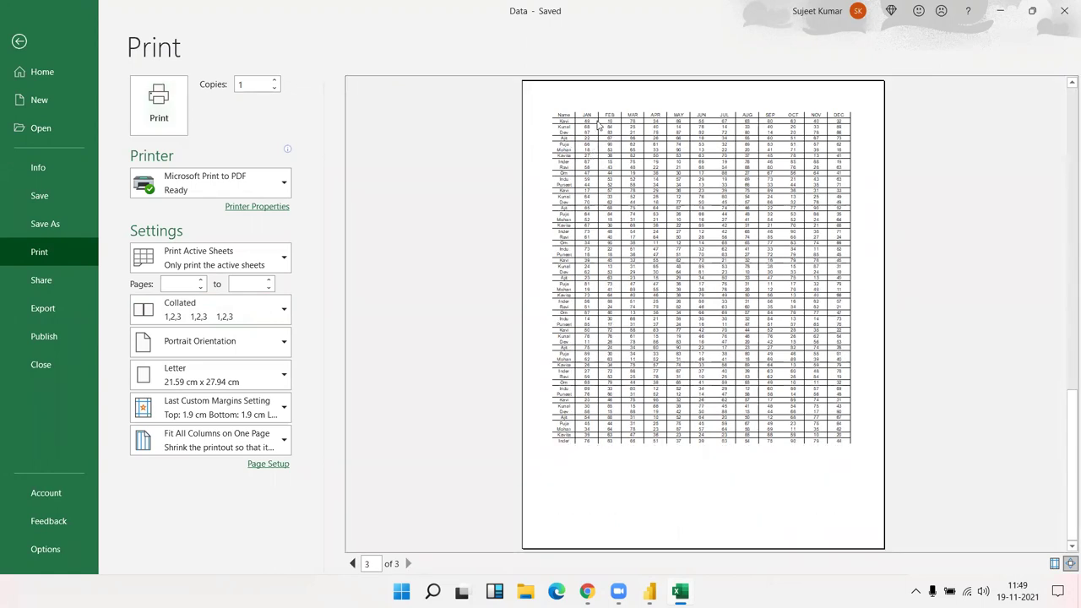
{"action": "scroll", "coordinate": [599, 127], "scroll_direction": "up", "scroll_amount": 1}
{"action": "scroll", "coordinate": [599, 127], "scroll_direction": "up", "scroll_amount": 1}
{"action": "scroll", "coordinate": [599, 127], "scroll_direction": "down", "scroll_amount": 2}
{"action": "scroll", "coordinate": [599, 126], "scroll_direction": "up", "scroll_amount": 2}
{"action": "scroll", "coordinate": [599, 126], "scroll_direction": "down", "scroll_amount": 2}
{"action": "scroll", "coordinate": [597, 126], "scroll_direction": "up", "scroll_amount": 1}
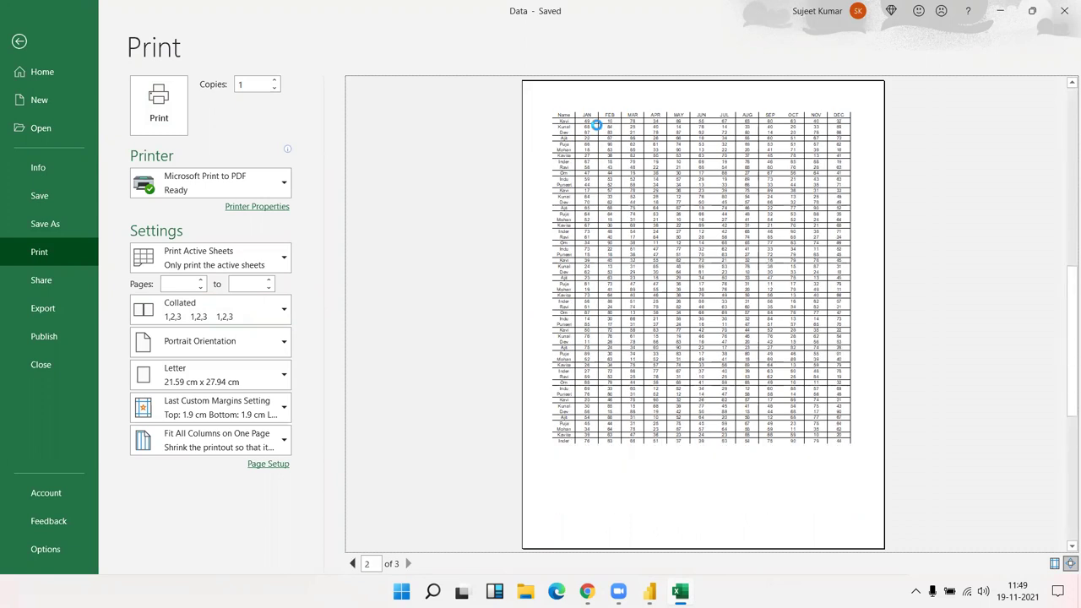
{"action": "scroll", "coordinate": [596, 125], "scroll_direction": "up", "scroll_amount": 1}
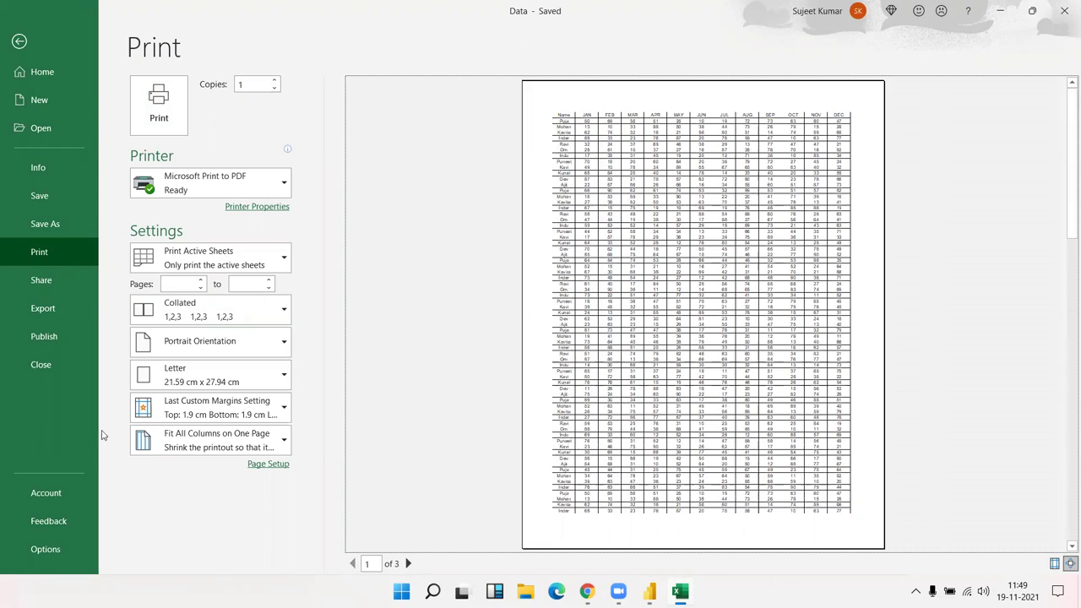
Step: Re-export the sheet as PDF to drive E, replacing the existing Data.pdf
{"action": "left_click", "coordinate": [44, 224]}
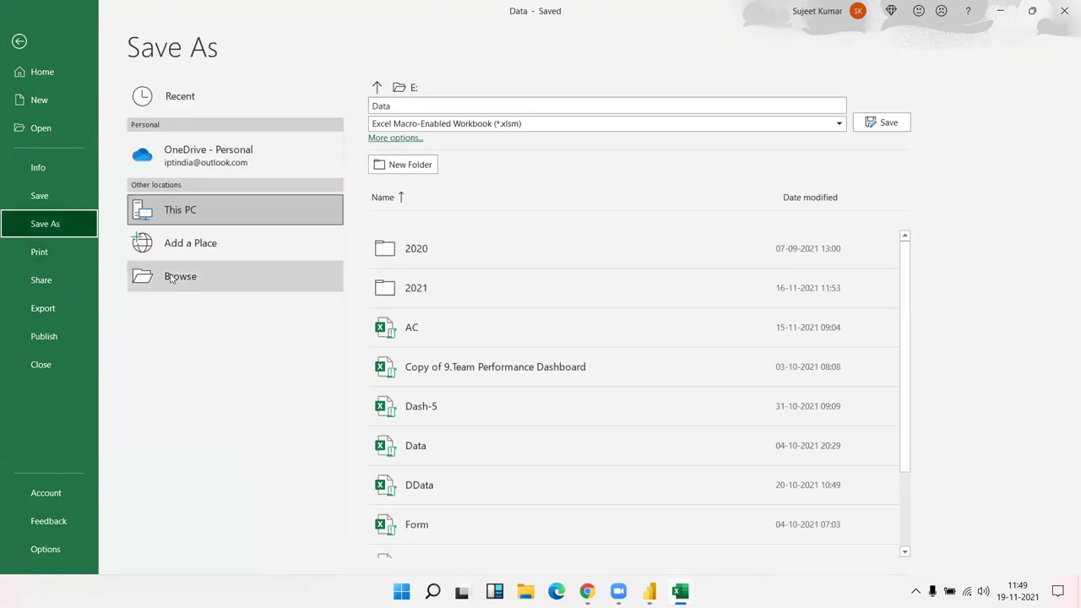
{"action": "left_click", "coordinate": [171, 278]}
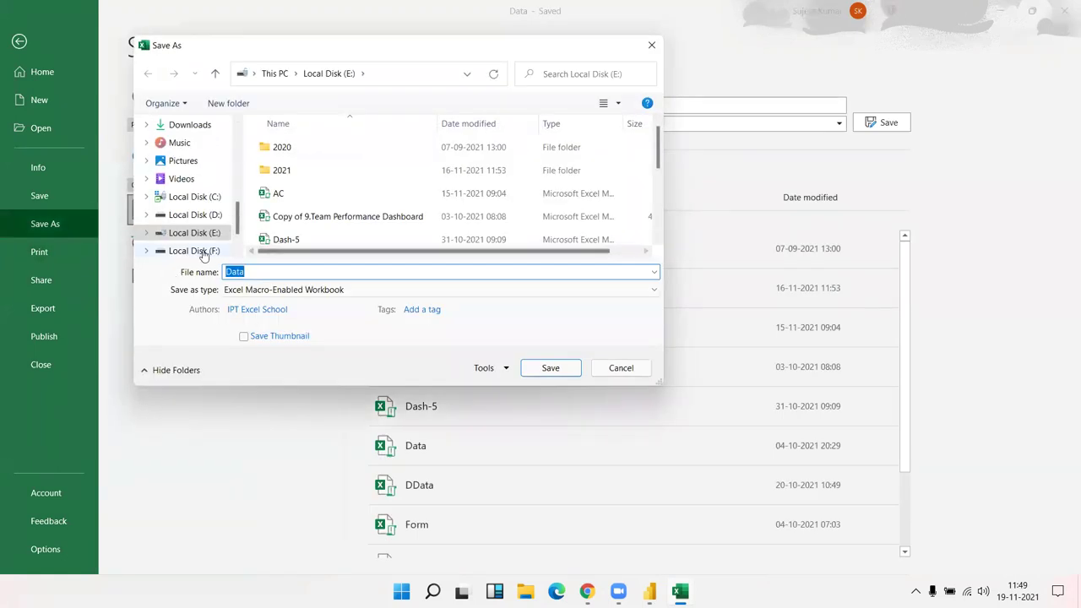
{"action": "scroll", "coordinate": [296, 226], "scroll_direction": "down", "scroll_amount": 1}
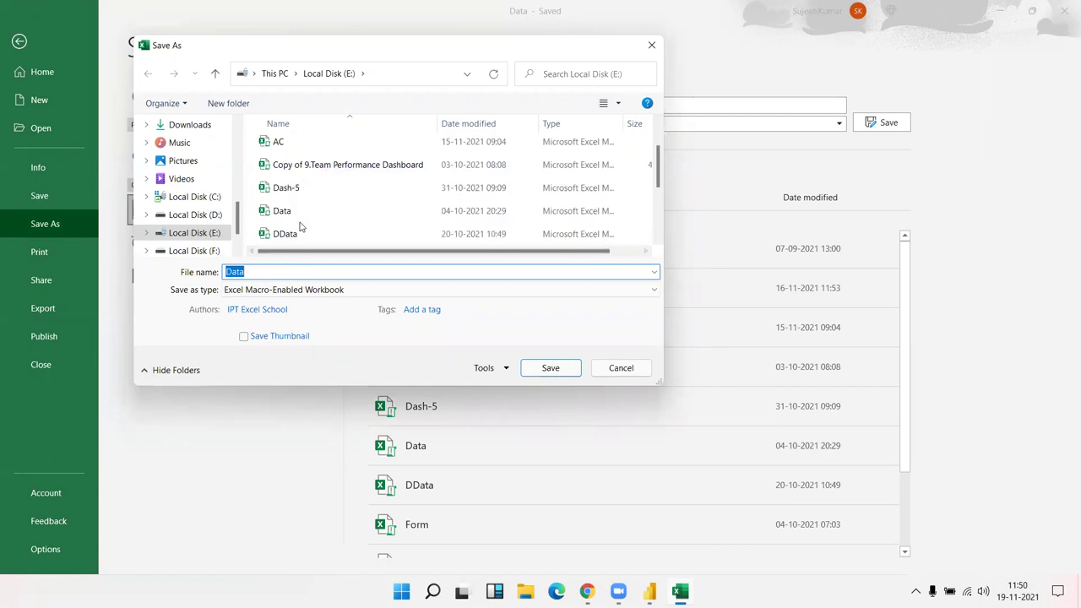
{"action": "scroll", "coordinate": [285, 229], "scroll_direction": "up", "scroll_amount": 1}
{"action": "scroll", "coordinate": [287, 229], "scroll_direction": "down", "scroll_amount": 1}
{"action": "scroll", "coordinate": [291, 236], "scroll_direction": "down", "scroll_amount": 2}
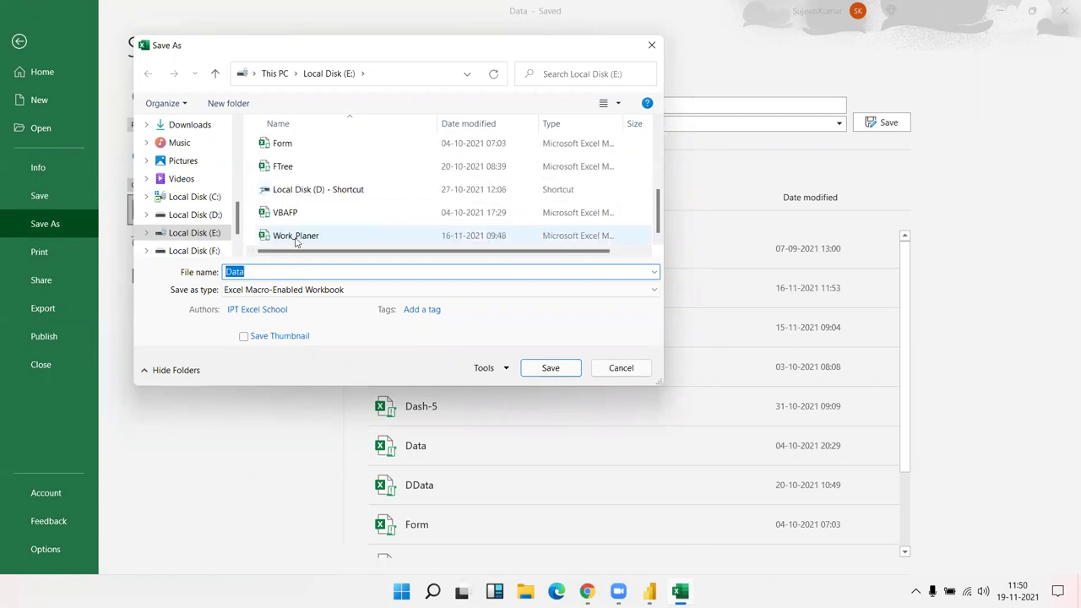
{"action": "scroll", "coordinate": [295, 243], "scroll_direction": "up", "scroll_amount": 3}
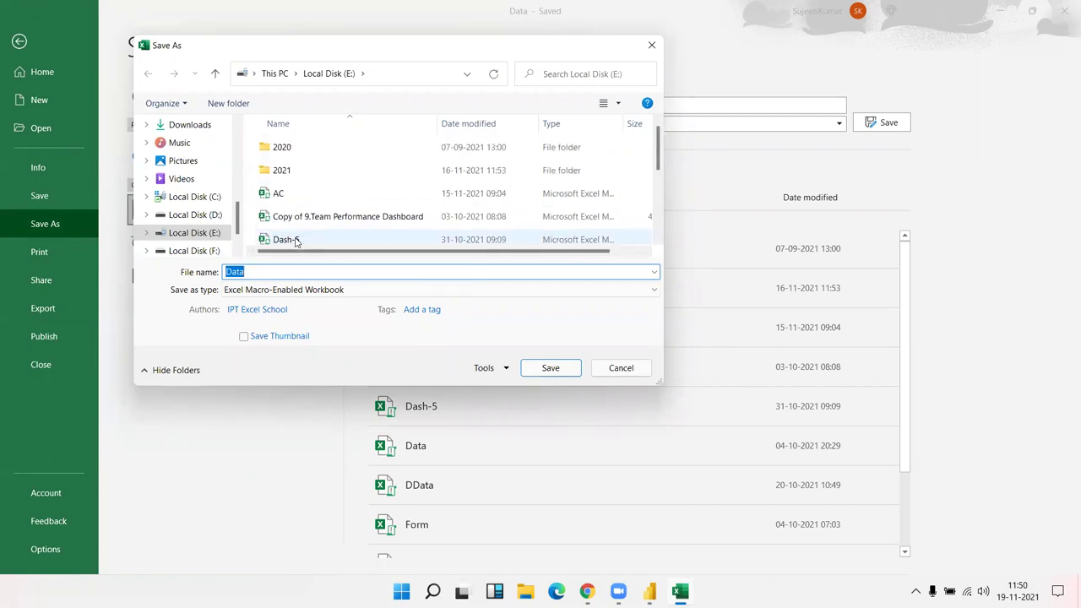
{"action": "scroll", "coordinate": [296, 242], "scroll_direction": "down", "scroll_amount": 2}
{"action": "left_click", "coordinate": [278, 289]}
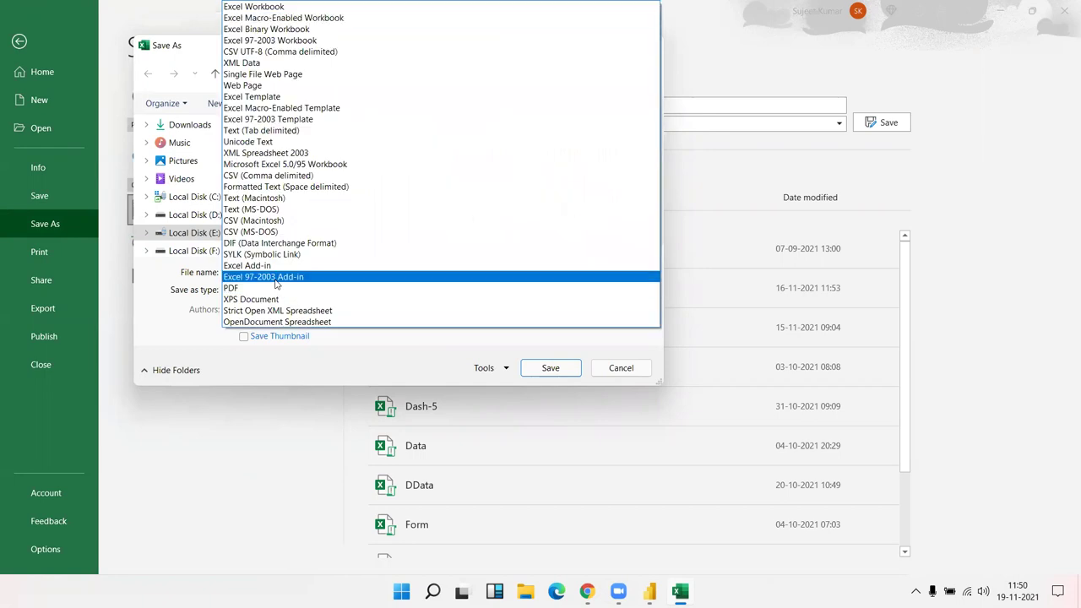
{"action": "left_click", "coordinate": [273, 288]}
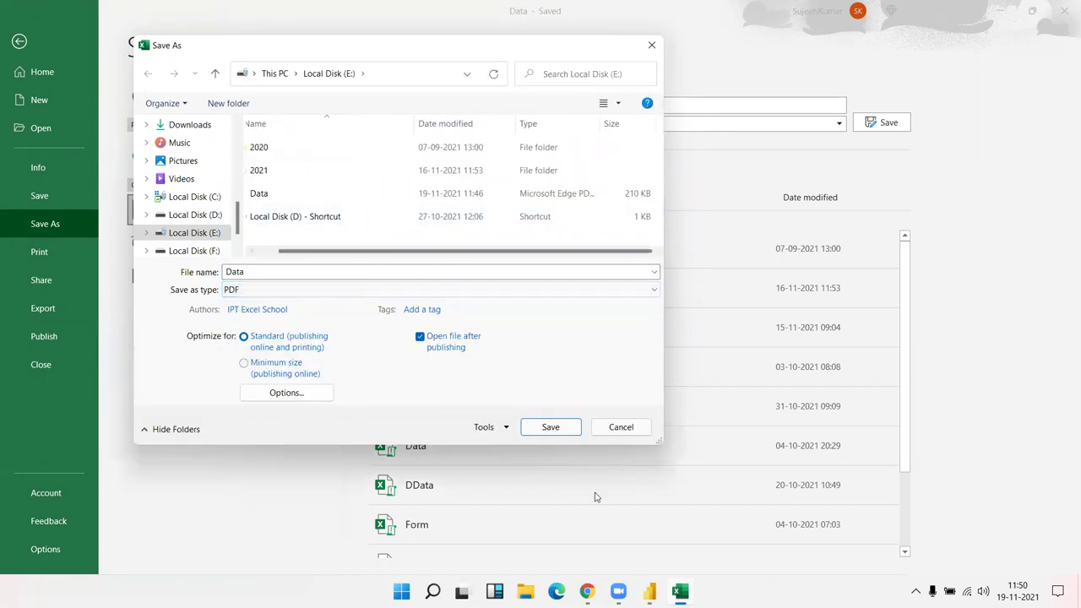
{"action": "left_click", "coordinate": [546, 434]}
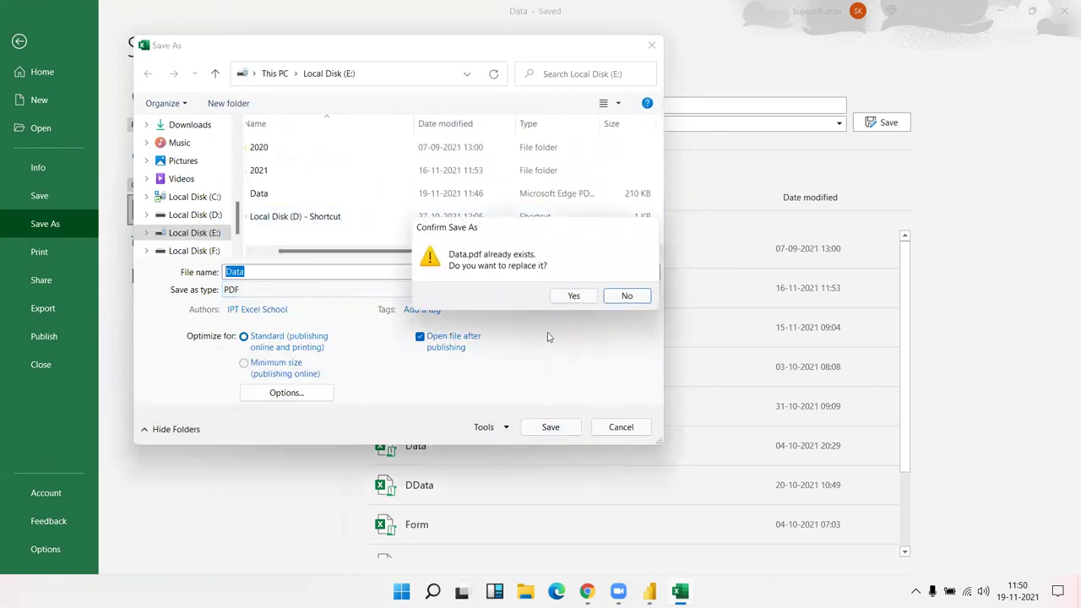
{"action": "left_click", "coordinate": [571, 298]}
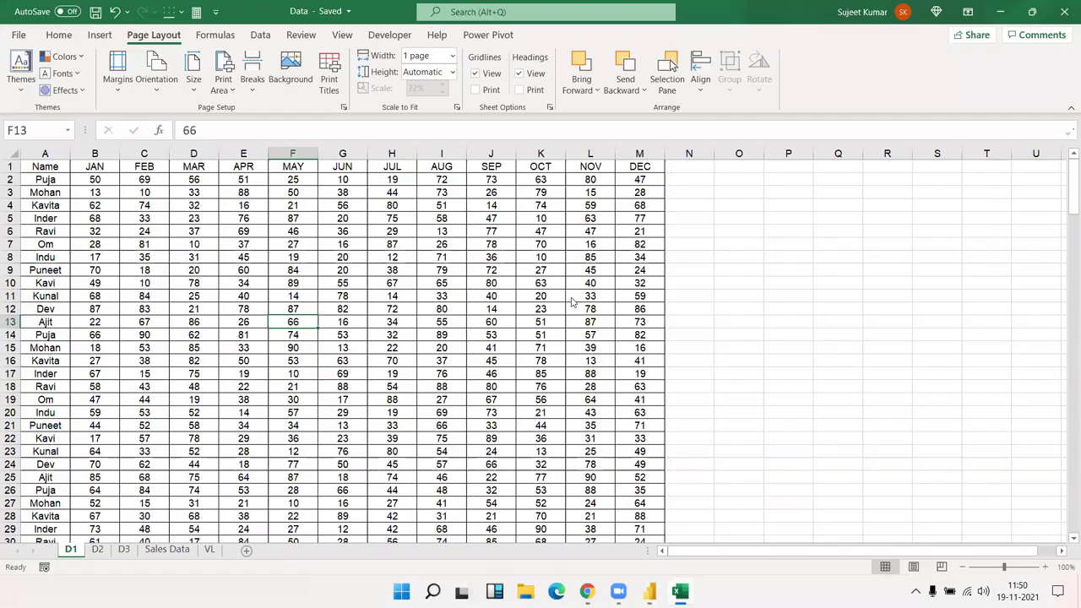
Step: Confirm the Name–DEC header repeats on pages 1 and 2 of Data.pdf, then return to Power BI
{"action": "scroll", "coordinate": [414, 431], "scroll_direction": "up", "scroll_amount": 2}
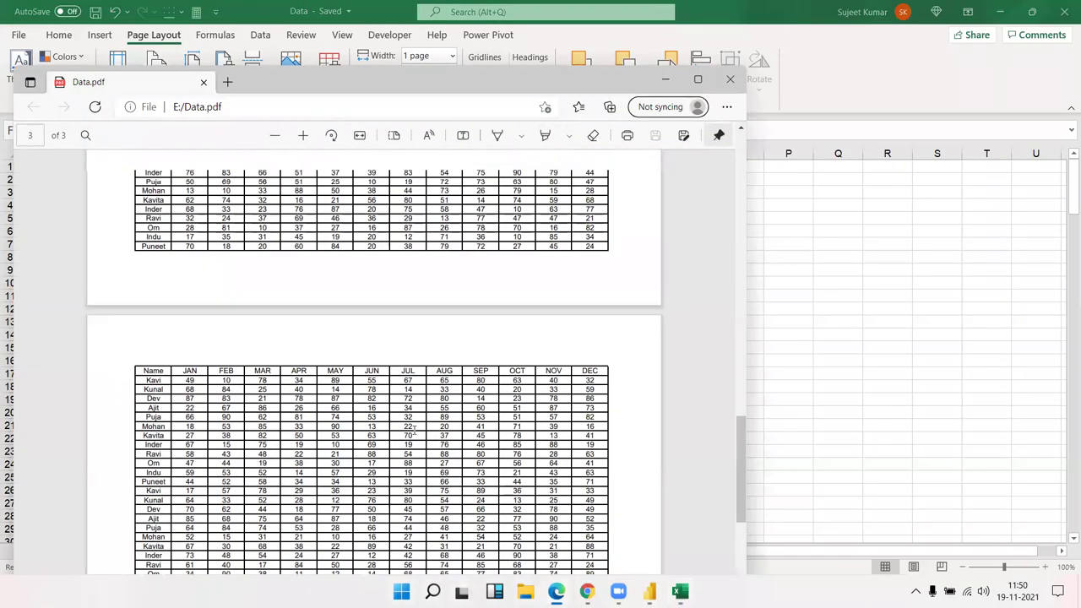
{"action": "scroll", "coordinate": [414, 431], "scroll_direction": "up", "scroll_amount": 15}
{"action": "scroll", "coordinate": [504, 399], "scroll_direction": "down", "scroll_amount": 5}
{"action": "scroll", "coordinate": [504, 402], "scroll_direction": "down", "scroll_amount": 2}
{"action": "scroll", "coordinate": [504, 406], "scroll_direction": "up", "scroll_amount": 8}
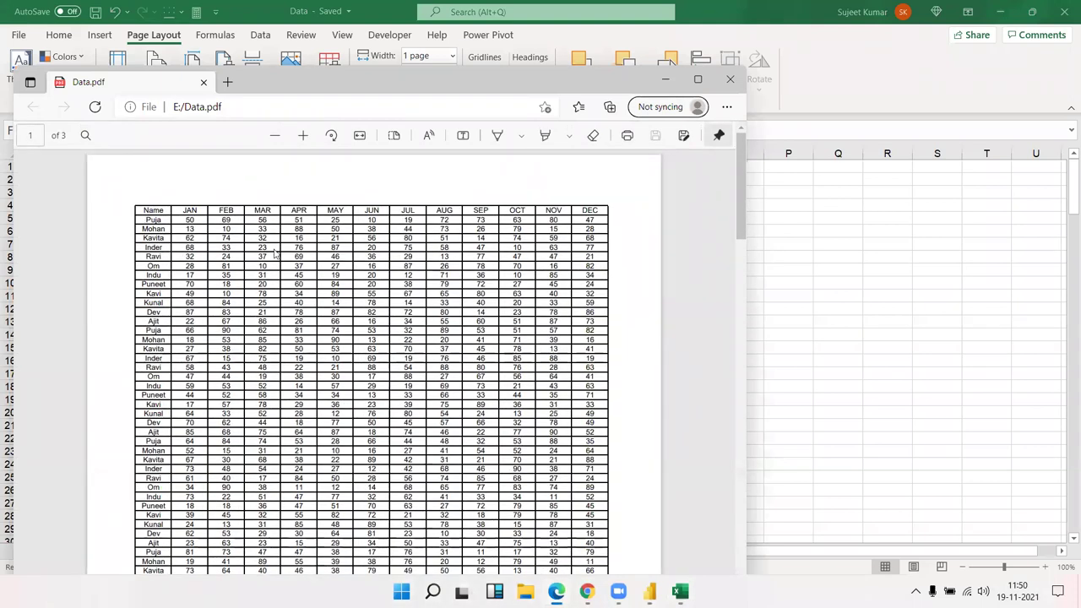
{"action": "left_click_drag", "start_coordinate": [145, 210], "coordinate": [607, 210]}
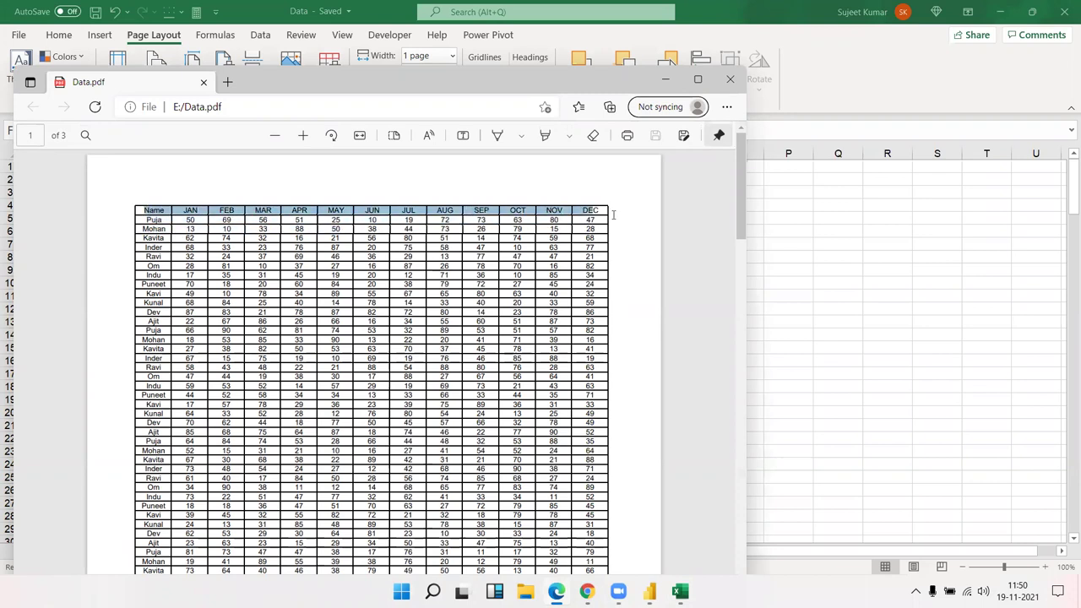
{"action": "scroll", "coordinate": [552, 250], "scroll_direction": "down", "scroll_amount": 3}
{"action": "scroll", "coordinate": [422, 237], "scroll_direction": "down", "scroll_amount": 5}
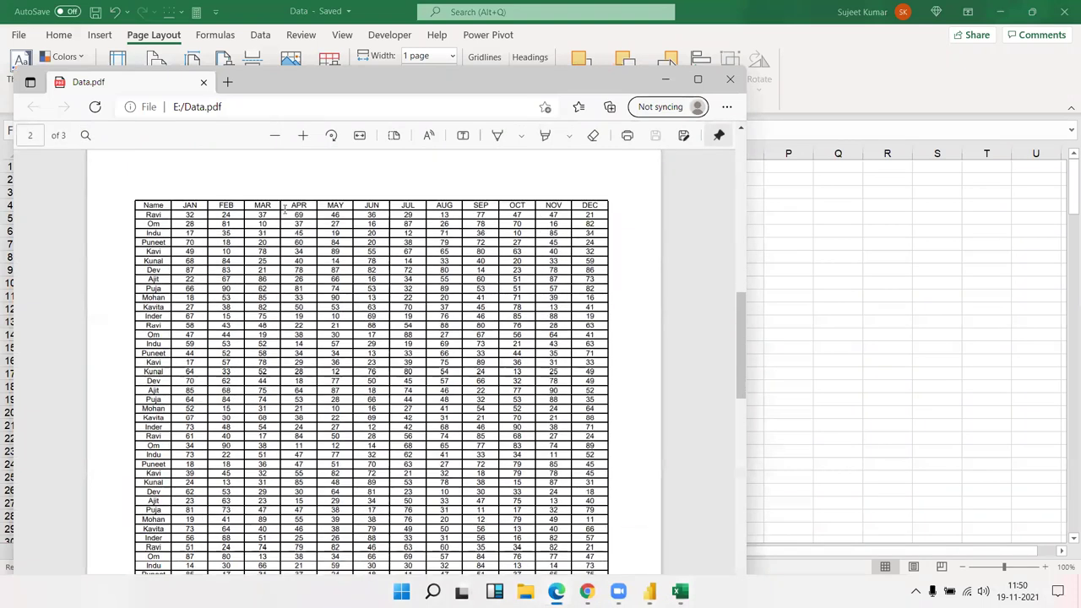
{"action": "left_click_drag", "start_coordinate": [153, 212], "coordinate": [600, 213]}
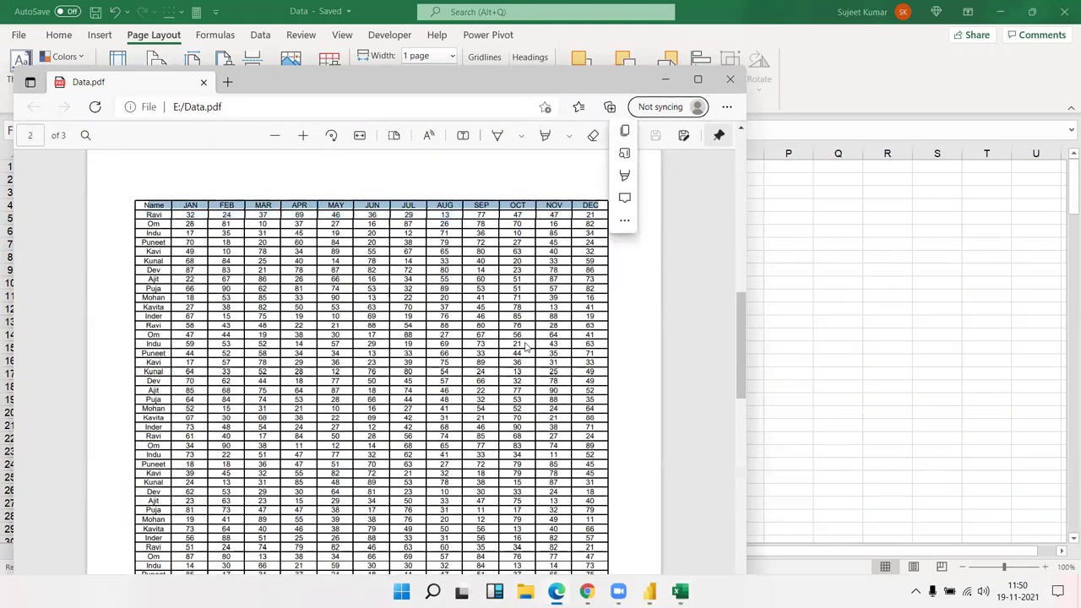
{"action": "scroll", "coordinate": [601, 213], "scroll_direction": "down", "scroll_amount": 8}
{"action": "left_click", "coordinate": [648, 591]}
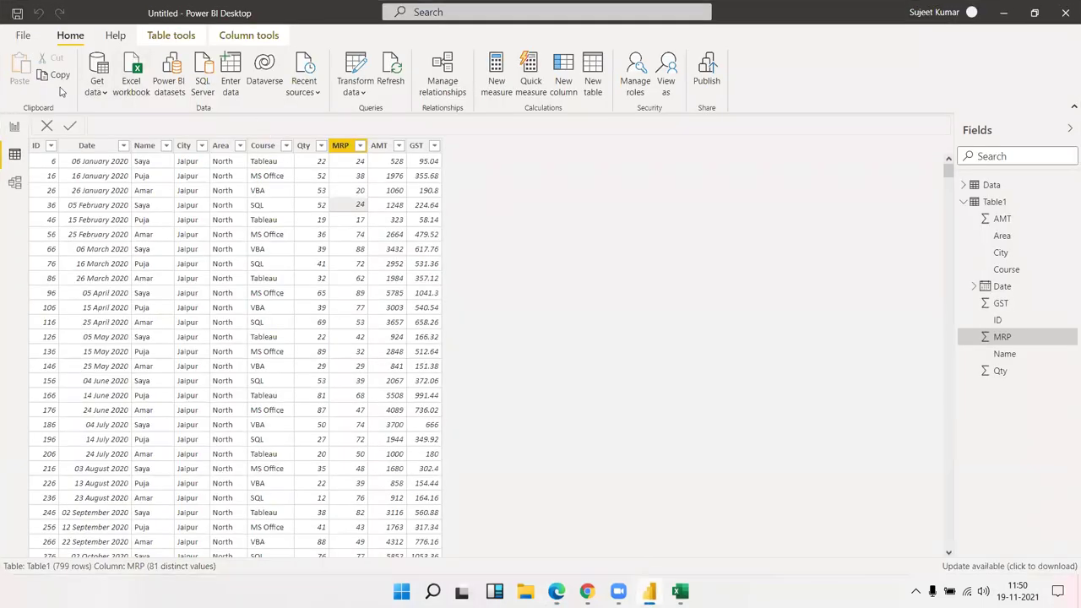
Step: Connect to a new PDF data source by opening the Data.pdf file
{"action": "left_click", "coordinate": [99, 89]}
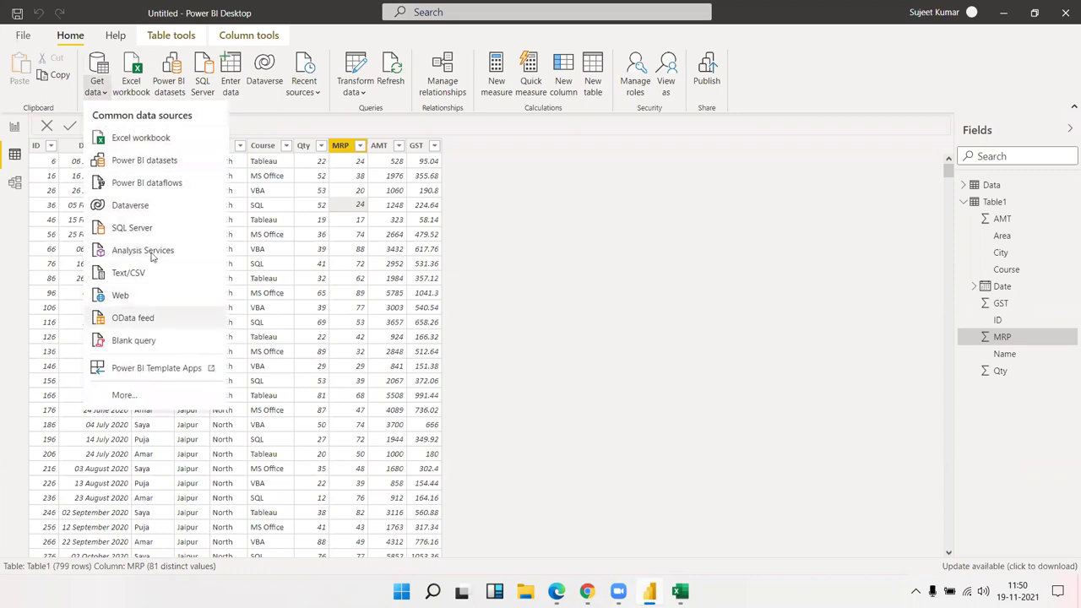
{"action": "left_click", "coordinate": [140, 397]}
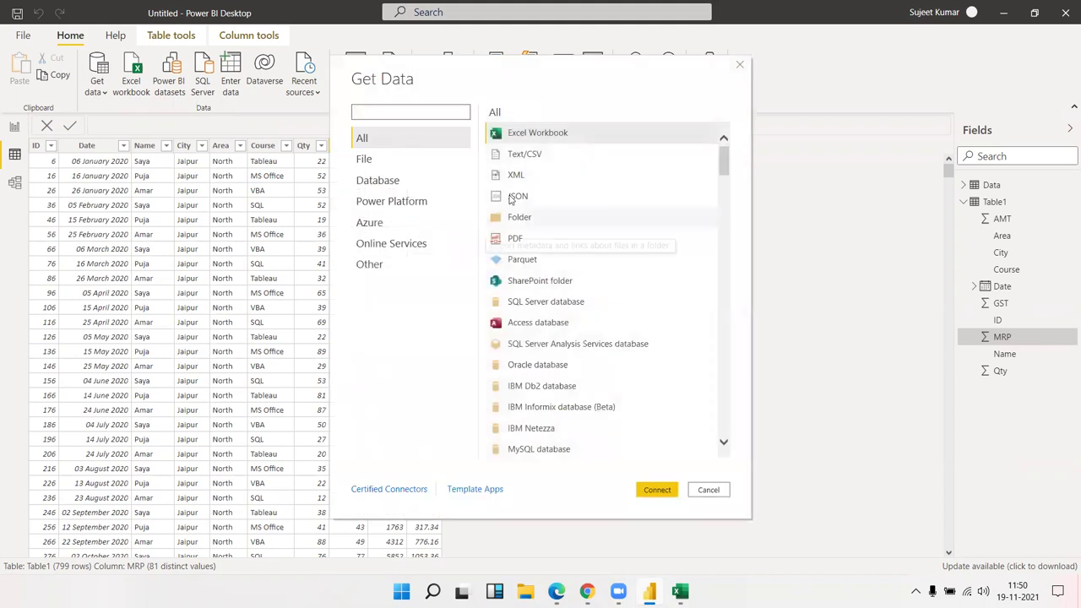
{"action": "left_click", "coordinate": [515, 239]}
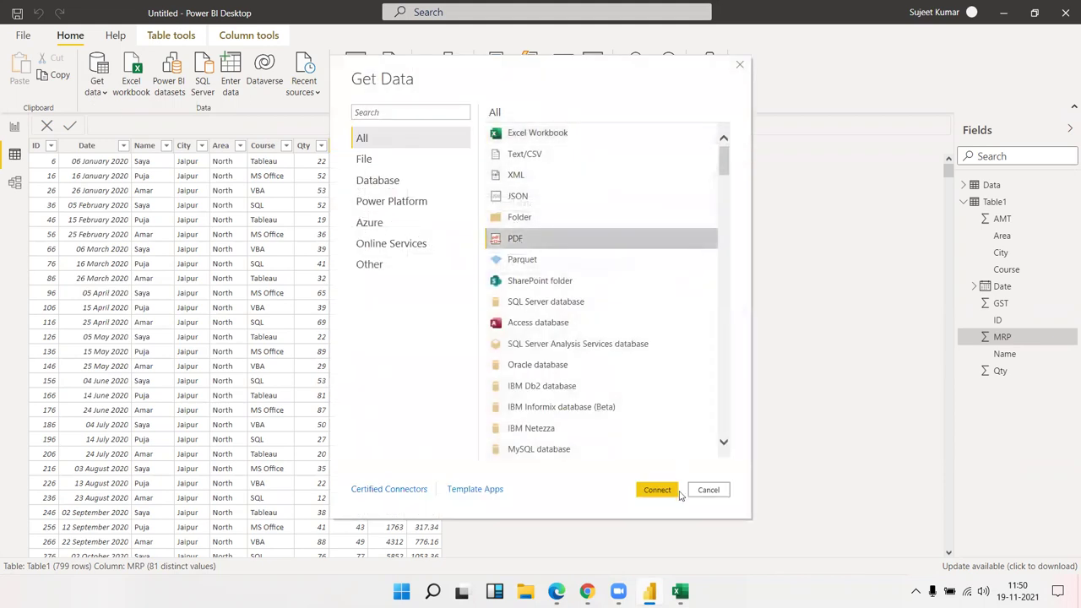
{"action": "left_click", "coordinate": [676, 492]}
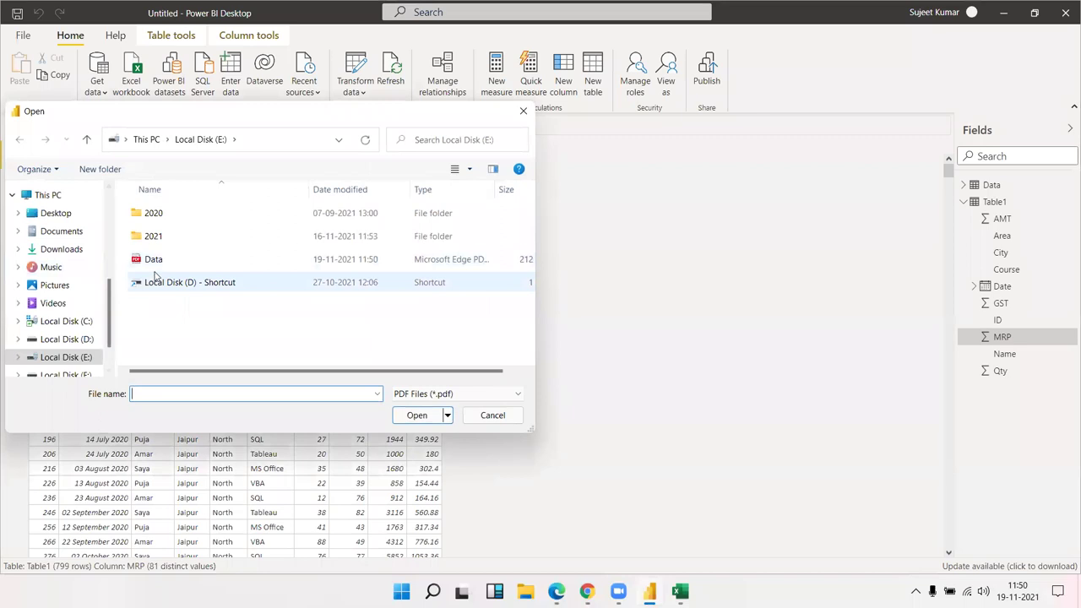
{"action": "left_click", "coordinate": [157, 262]}
{"action": "left_click", "coordinate": [417, 418]}
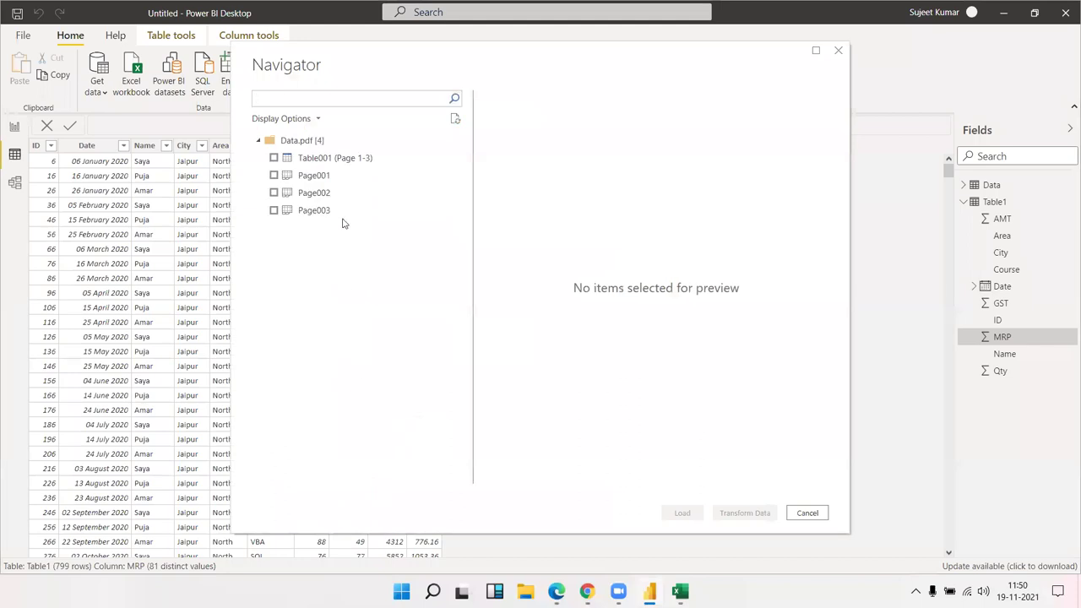
Step: Preview Page001, Page002, Page003 and Table001 (Page 1-3), ticking Table001 for loading
{"action": "left_click", "coordinate": [315, 176]}
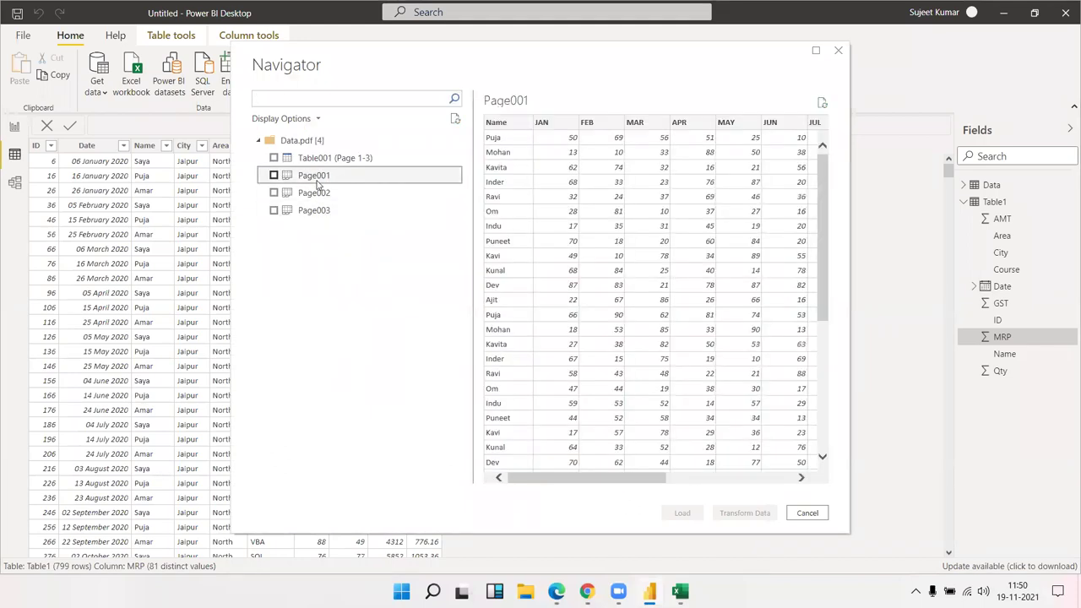
{"action": "left_click_drag", "start_coordinate": [574, 478], "coordinate": [683, 475]}
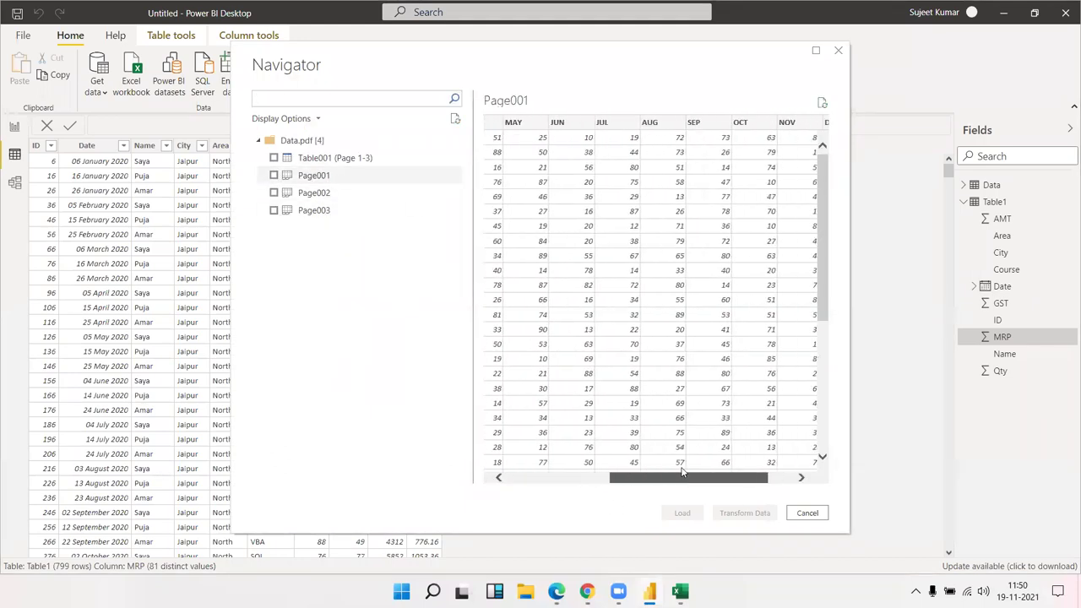
{"action": "left_click", "coordinate": [332, 196]}
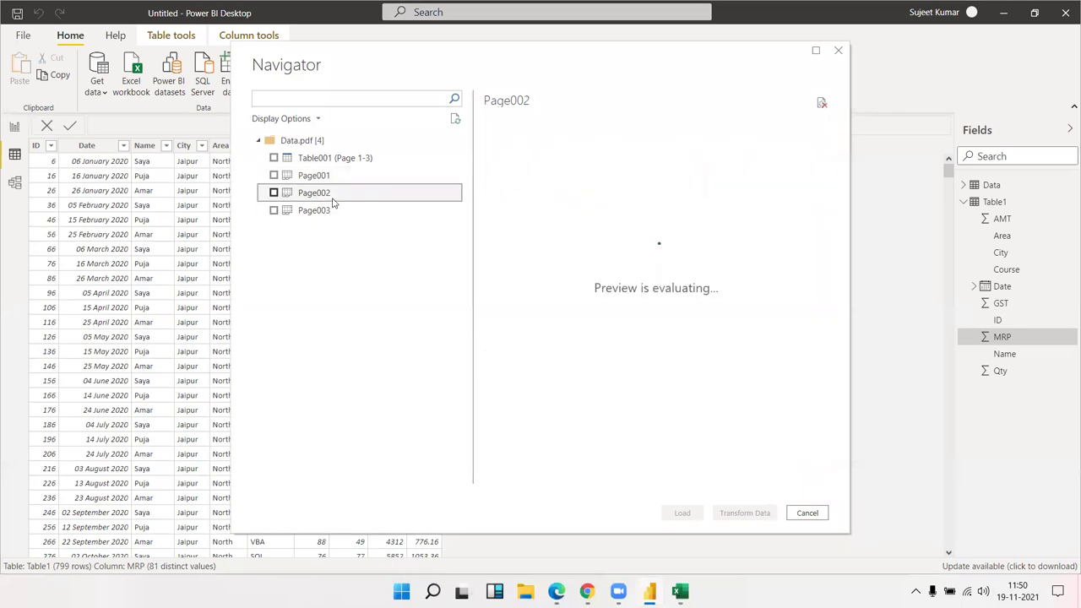
{"action": "mouse_move", "coordinate": [610, 478]}
{"action": "left_mouse_down"}
{"action": "mouse_move", "coordinate": [735, 494]}
{"action": "mouse_move", "coordinate": [592, 488]}
{"action": "mouse_move", "coordinate": [413, 339]}
{"action": "left_mouse_up"}
{"action": "left_click", "coordinate": [312, 210]}
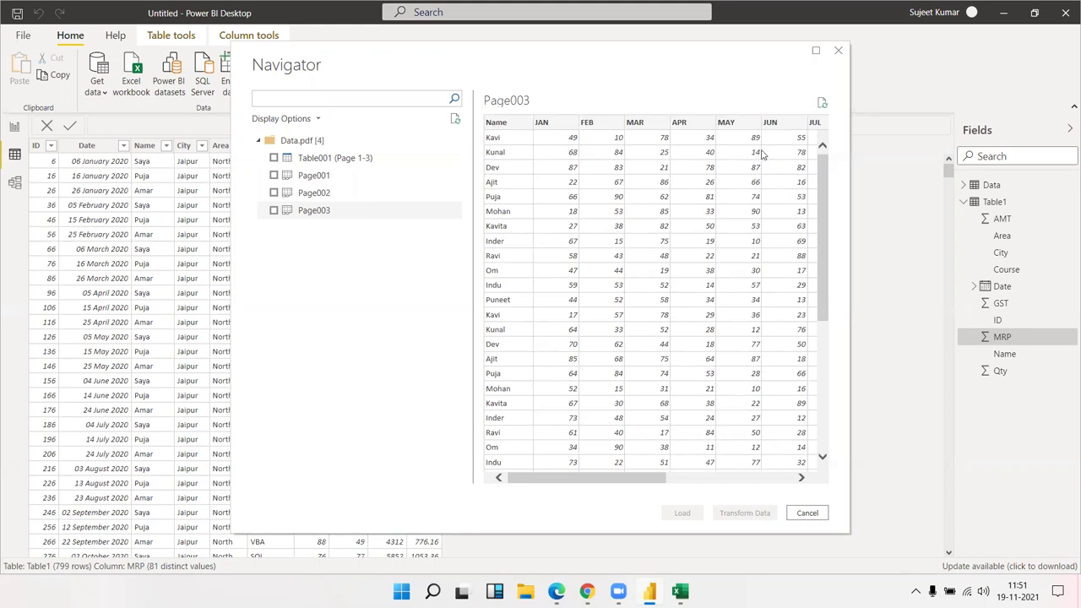
{"action": "left_click", "coordinate": [377, 160]}
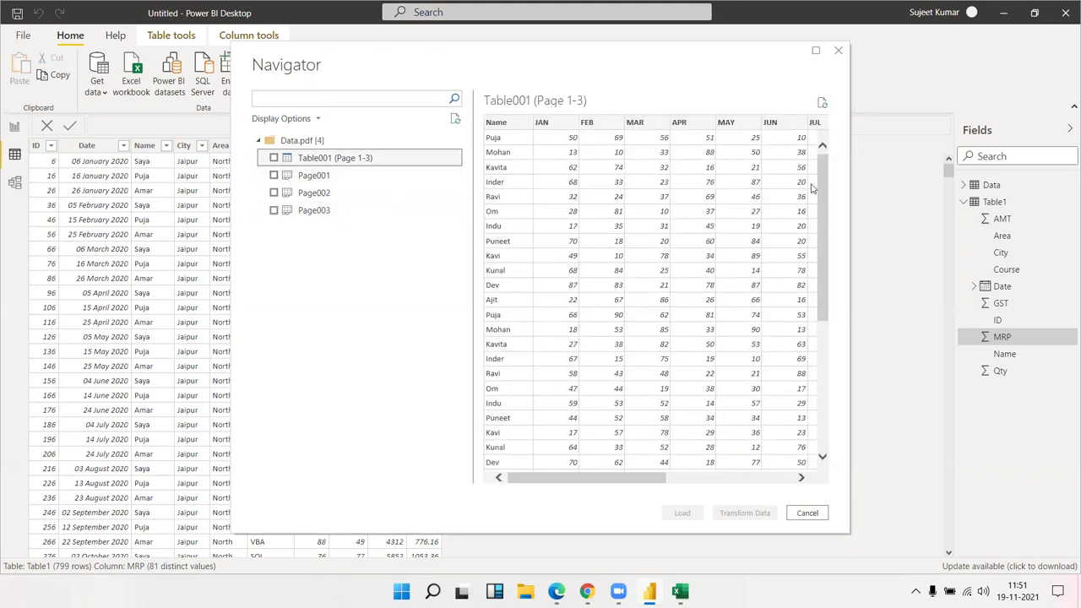
{"action": "mouse_move", "coordinate": [825, 180]}
{"action": "left_mouse_down"}
{"action": "mouse_move", "coordinate": [834, 282]}
{"action": "mouse_move", "coordinate": [832, 164]}
{"action": "left_mouse_up"}
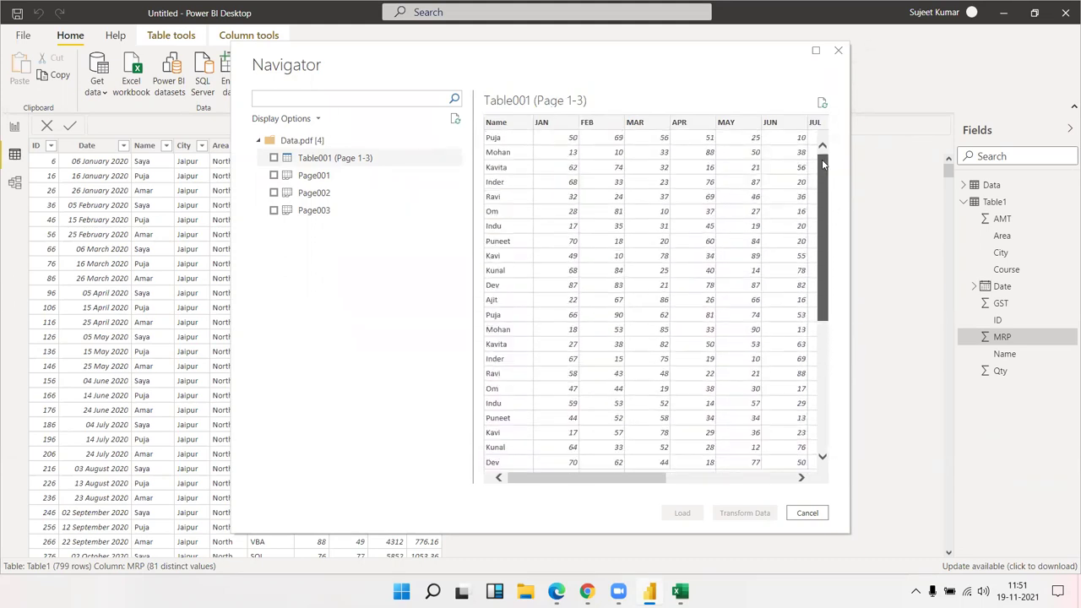
{"action": "mouse_move", "coordinate": [622, 480]}
{"action": "left_mouse_down"}
{"action": "mouse_move", "coordinate": [797, 512]}
{"action": "mouse_move", "coordinate": [555, 464]}
{"action": "left_mouse_up"}
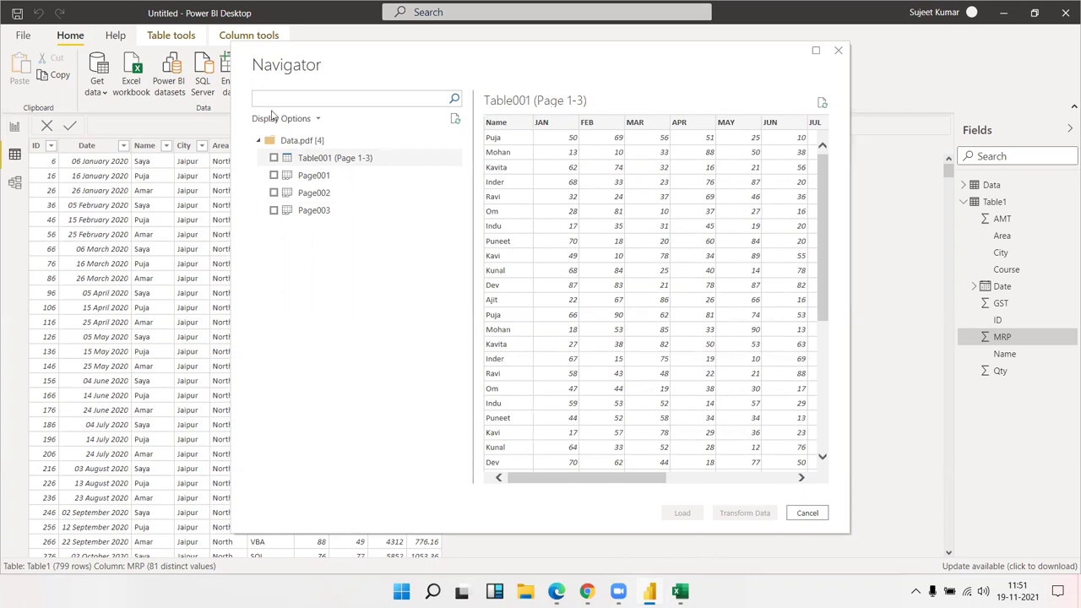
{"action": "left_click", "coordinate": [273, 158]}
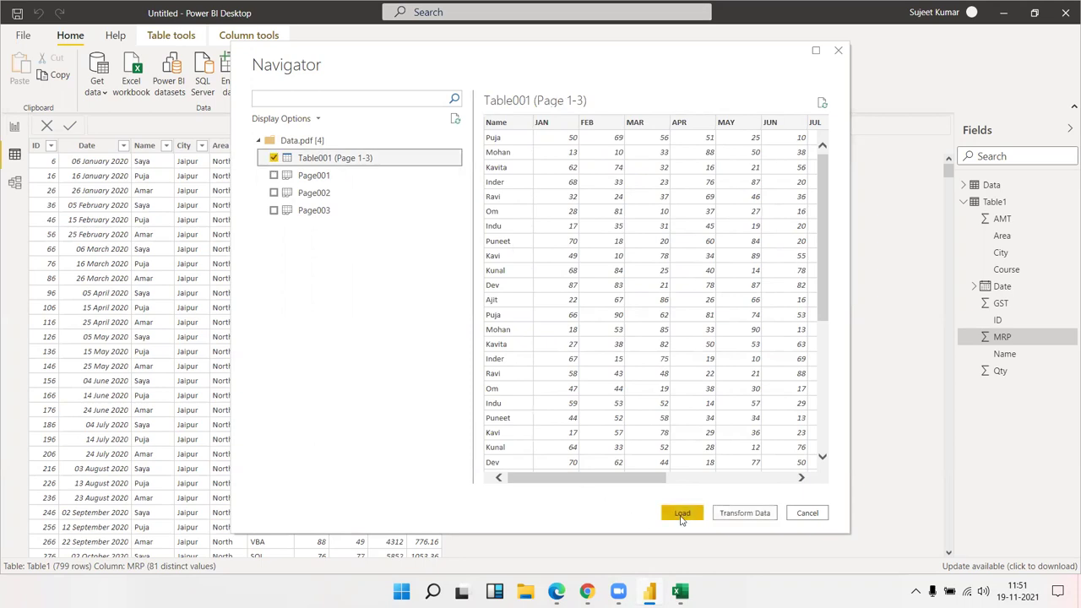
Step: Load Table001 (Page 1-3) and inspect its Name, City and Area columns in Data view
{"action": "left_click", "coordinate": [682, 512]}
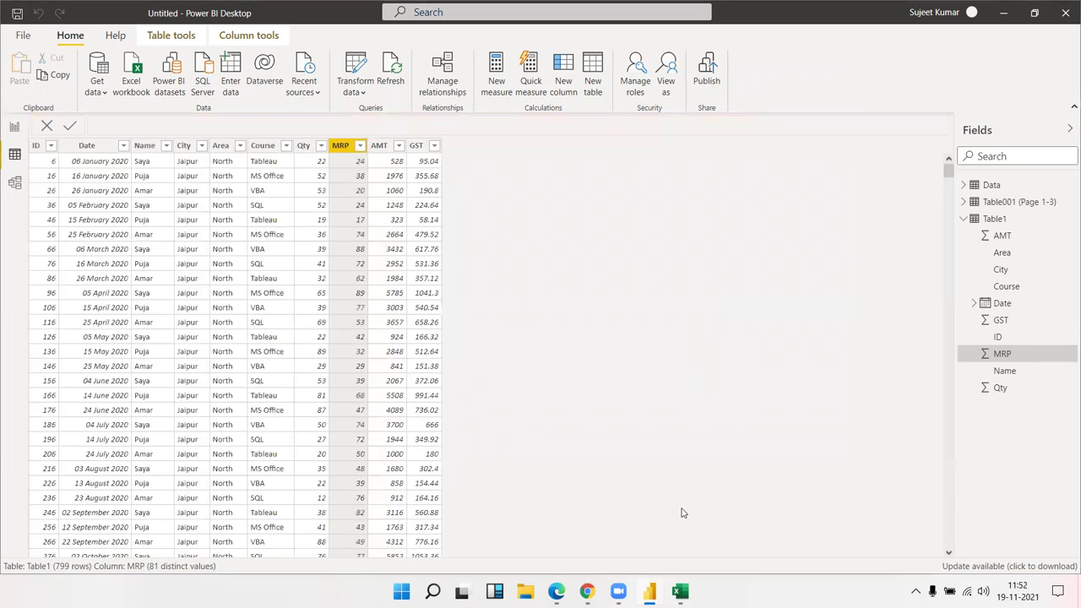
{"action": "left_click", "coordinate": [146, 145]}
{"action": "left_click", "coordinate": [181, 147]}
{"action": "left_click", "coordinate": [228, 147]}
{"action": "scroll", "coordinate": [237, 329], "scroll_direction": "down", "scroll_amount": 5}
{"action": "scroll", "coordinate": [240, 330], "scroll_direction": "down", "scroll_amount": 5}
{"action": "scroll", "coordinate": [240, 325], "scroll_direction": "down", "scroll_amount": 5}
{"action": "scroll", "coordinate": [240, 326], "scroll_direction": "up", "scroll_amount": 2}
{"action": "scroll", "coordinate": [244, 321], "scroll_direction": "up", "scroll_amount": 5}
{"action": "scroll", "coordinate": [245, 310], "scroll_direction": "up", "scroll_amount": 8}
{"action": "scroll", "coordinate": [245, 310], "scroll_direction": "up", "scroll_amount": 7}
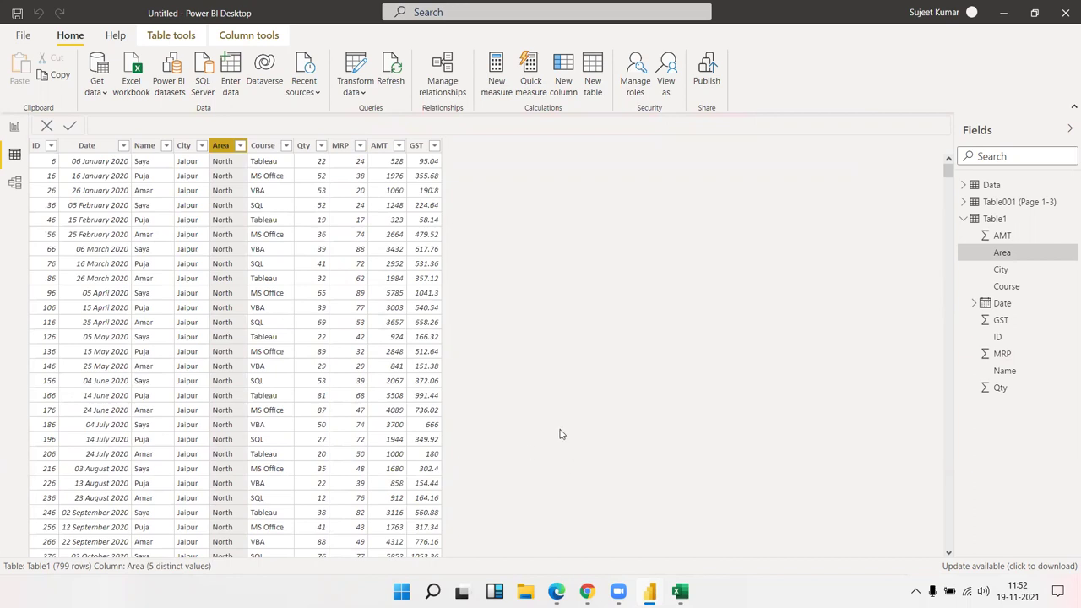
Step: Select the MRP and AMT columns, then bring up Chrome's YouTube tab
{"action": "left_click", "coordinate": [364, 311]}
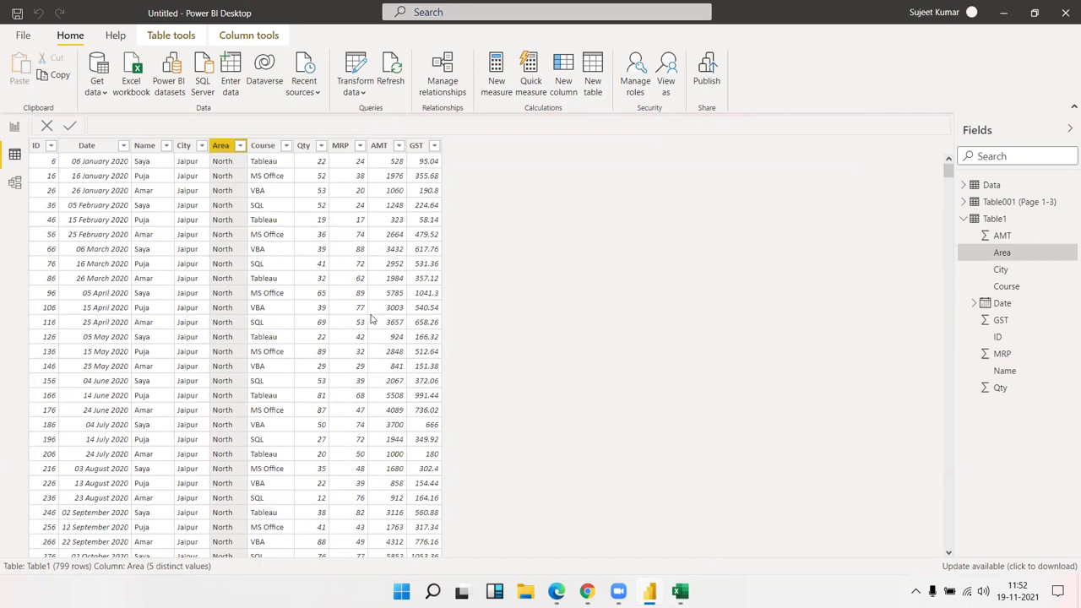
{"action": "left_click", "coordinate": [405, 248]}
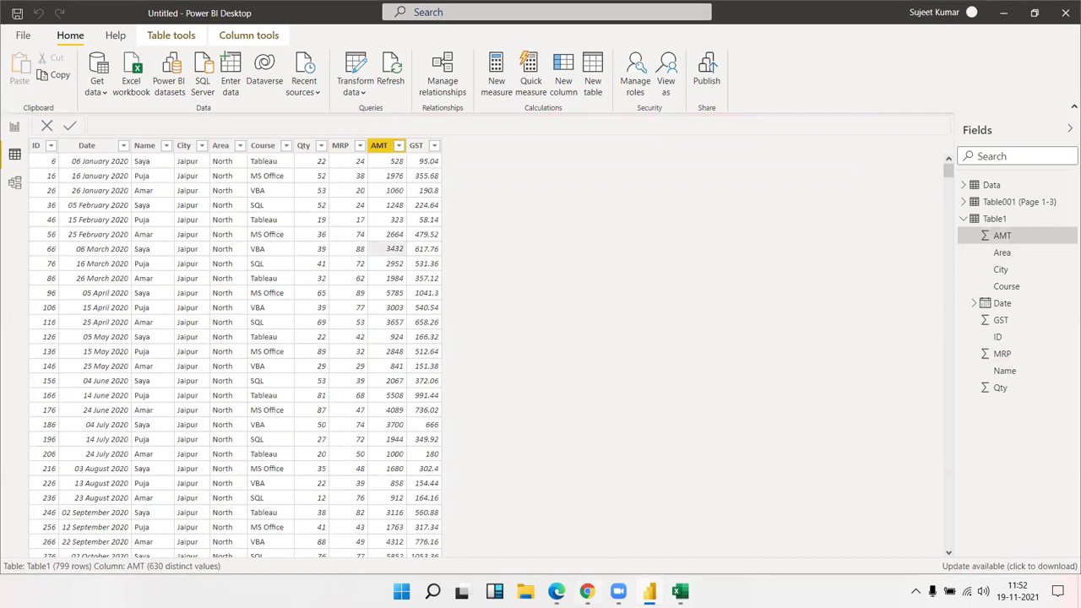
{"action": "left_click", "coordinate": [588, 591]}
{"action": "left_click", "coordinate": [698, 25]}
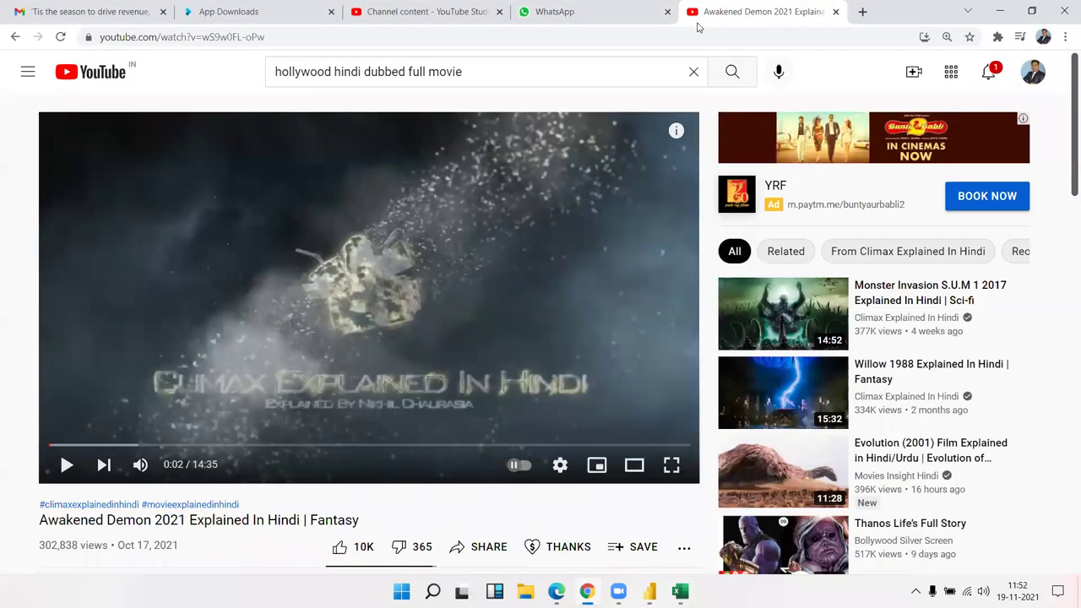
Step: In a new Chrome tab, go to Google and search for 'Report in pdf'
{"action": "left_click", "coordinate": [861, 12]}
{"action": "type", "text": "google.com"}
{"action": "key", "text": "Return"}
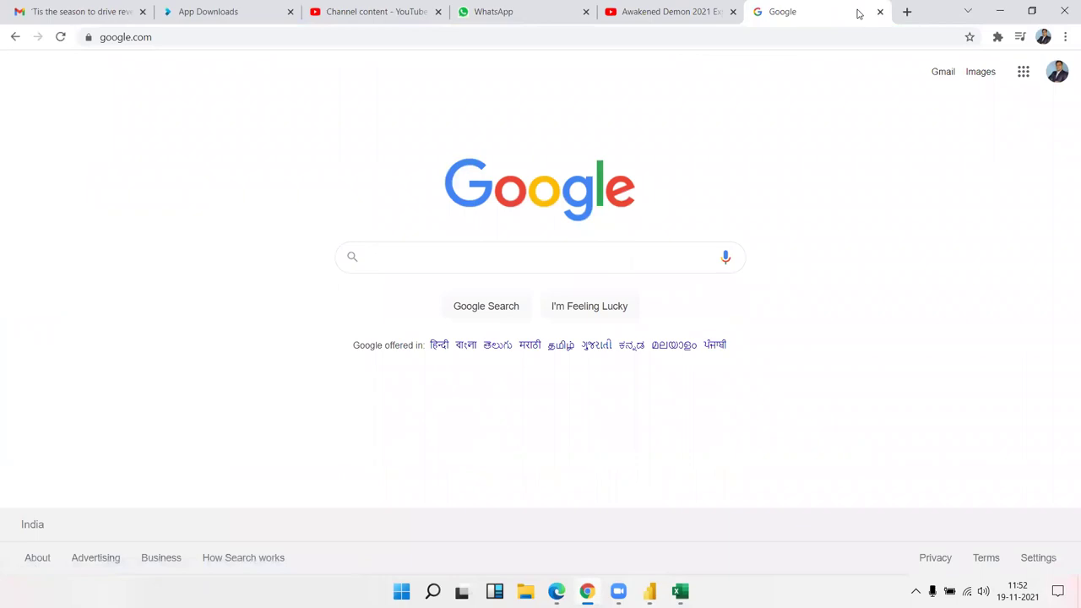
{"action": "type", "text": "Report i"}
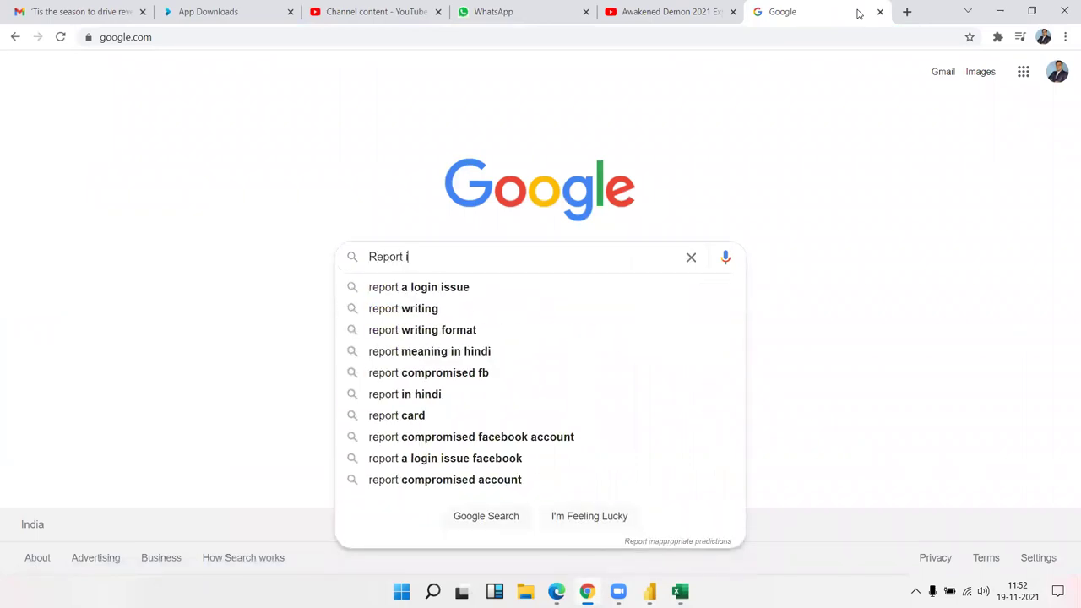
{"action": "type", "text": "n pdf"}
{"action": "key", "text": "Return"}
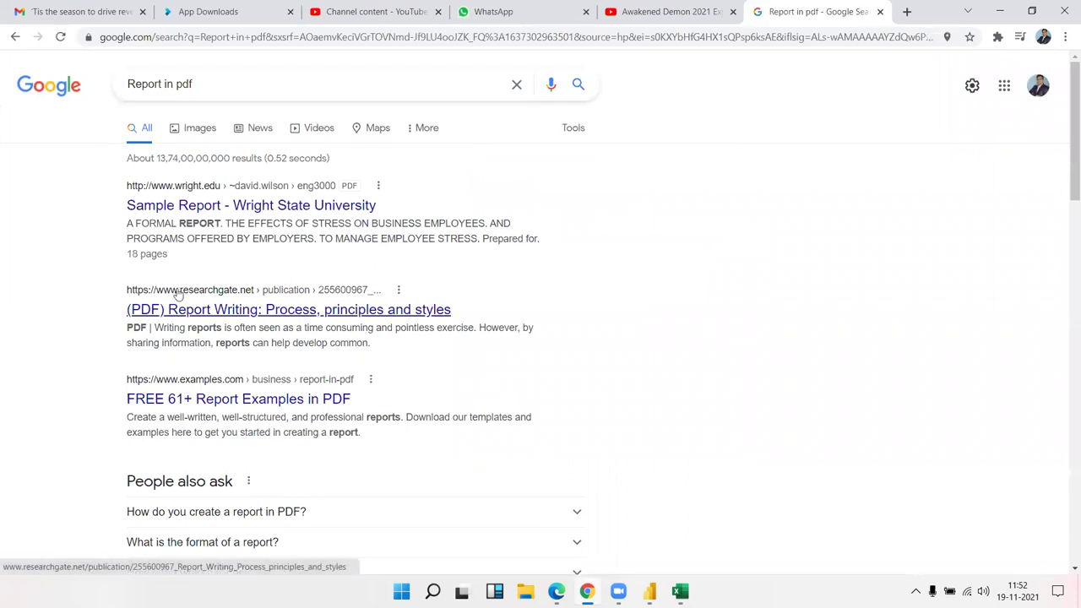
Step: Change the search to 'Report .pdf' and open the Sample Report result in a new tab
{"action": "left_click", "coordinate": [177, 84]}
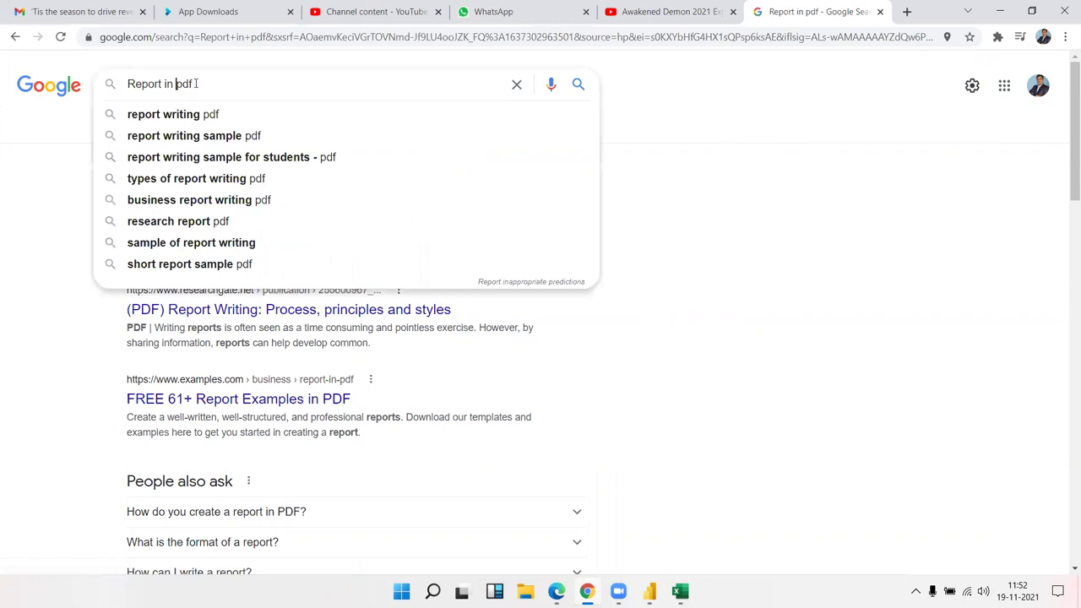
{"action": "key", "text": "BackSpace"}
{"action": "key", "text": "BackSpace"}
{"action": "key", "text": "BackSpace"}
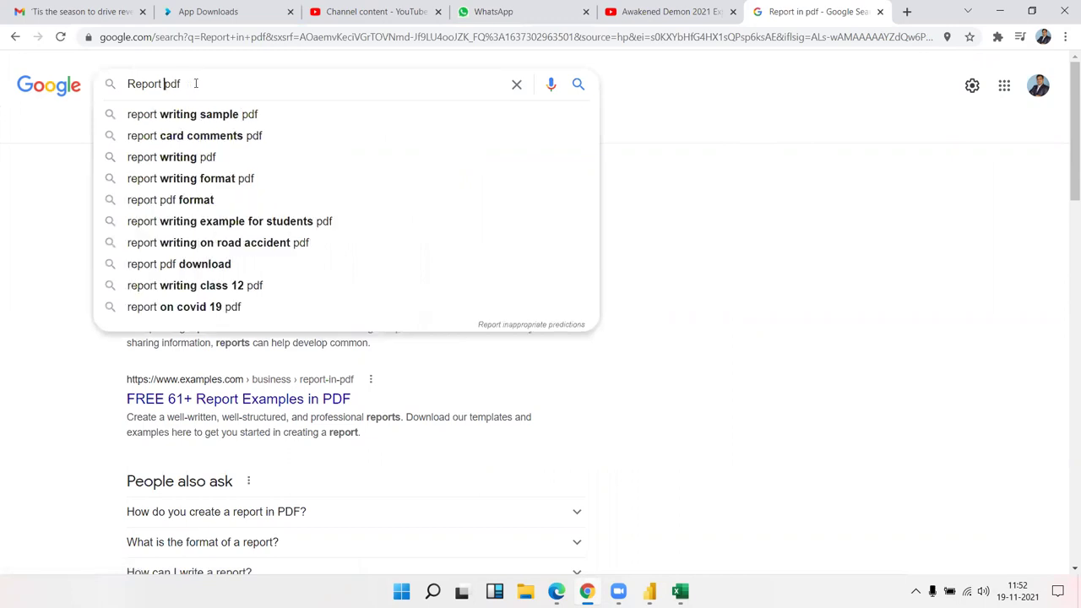
{"action": "type", "text": "."}
{"action": "key", "text": "Return"}
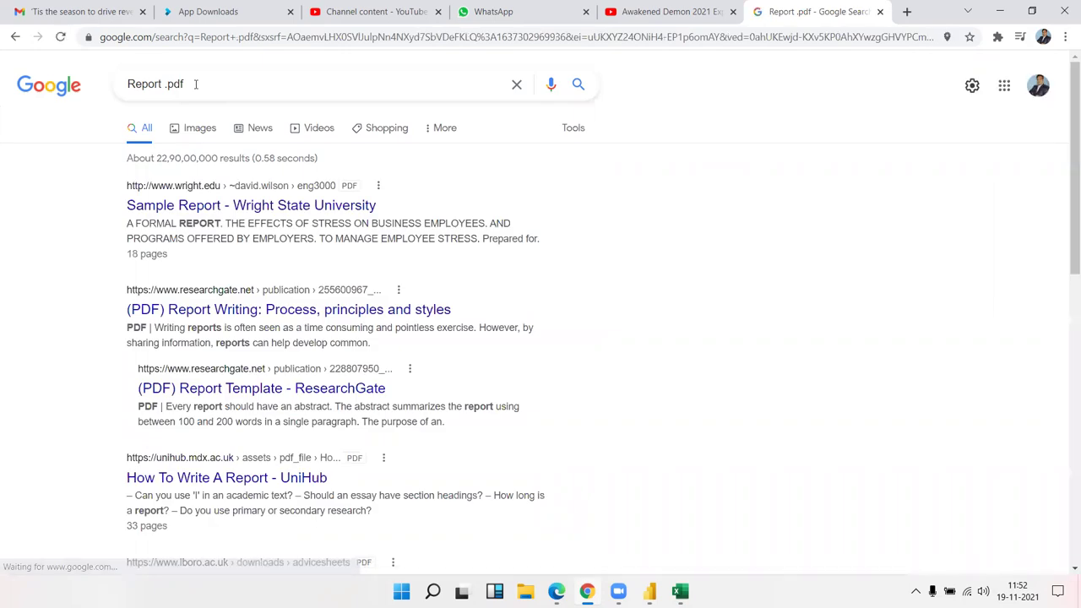
{"action": "right_click", "coordinate": [254, 209]}
{"action": "left_click", "coordinate": [283, 218]}
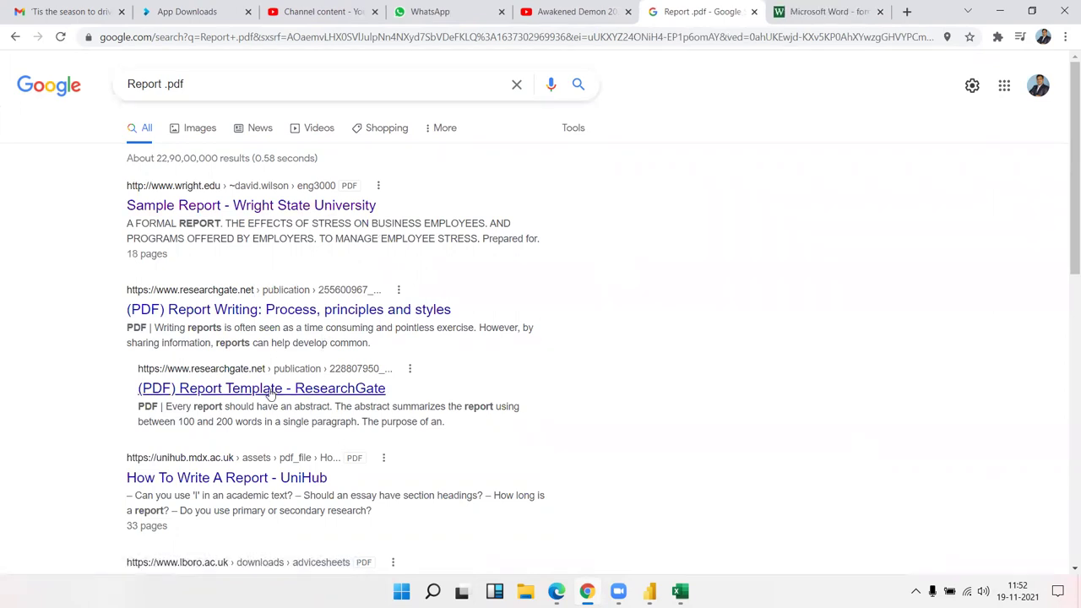
{"action": "scroll", "coordinate": [270, 386], "scroll_direction": "down", "scroll_amount": 10}
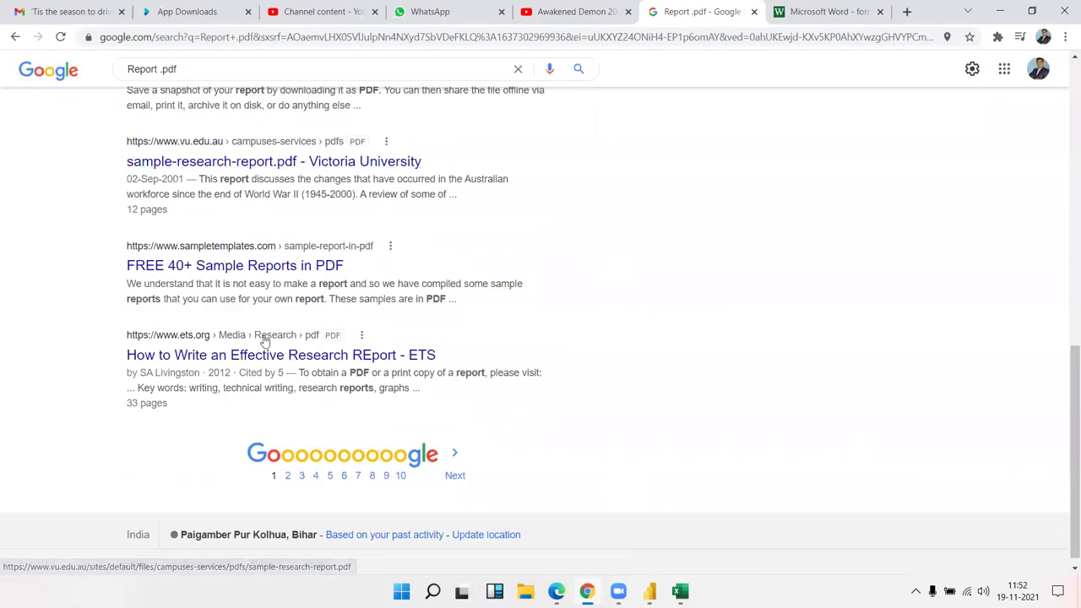
{"action": "scroll", "coordinate": [250, 272], "scroll_direction": "up", "scroll_amount": 10}
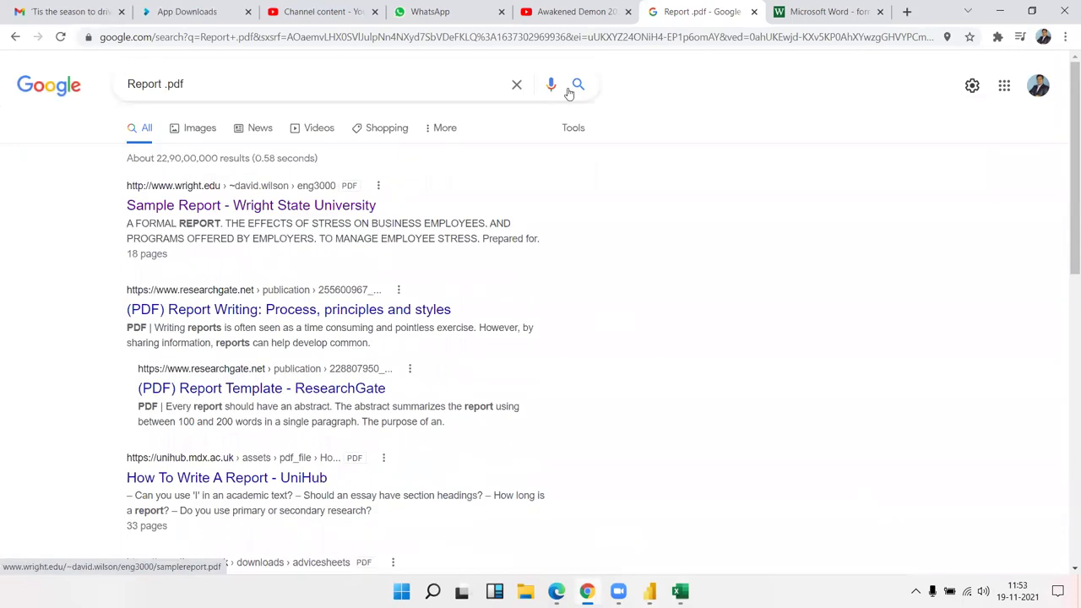
Step: Scroll through the sample report PDF in its new tab
{"action": "left_click", "coordinate": [797, 11]}
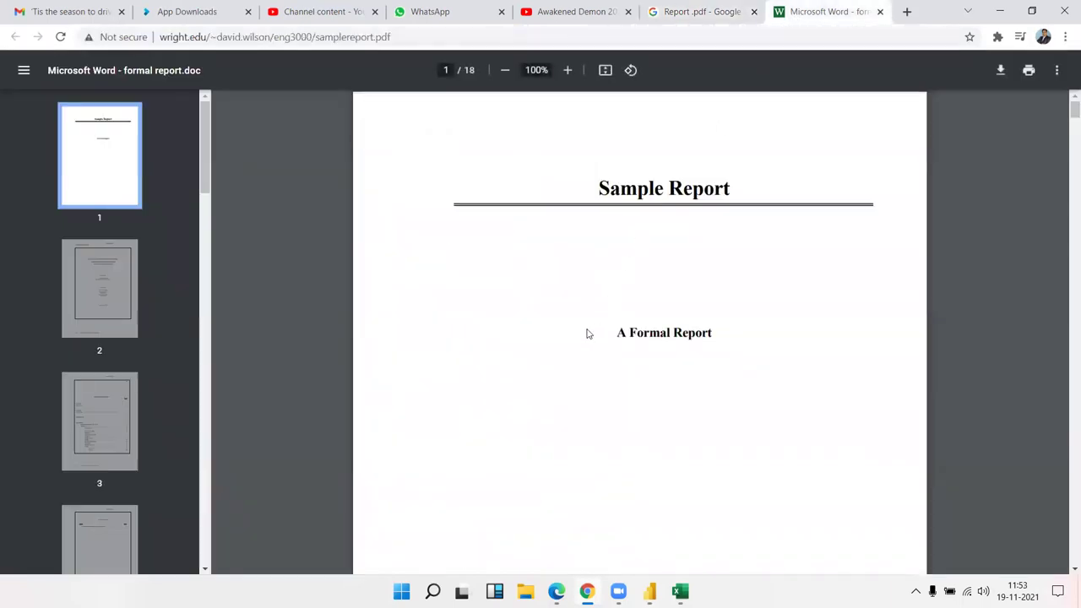
{"action": "scroll", "coordinate": [589, 334], "scroll_direction": "down", "scroll_amount": 15}
{"action": "scroll", "coordinate": [589, 333], "scroll_direction": "down", "scroll_amount": 3}
{"action": "scroll", "coordinate": [588, 333], "scroll_direction": "down", "scroll_amount": 6}
{"action": "scroll", "coordinate": [589, 334], "scroll_direction": "down", "scroll_amount": 5}
{"action": "scroll", "coordinate": [588, 334], "scroll_direction": "down", "scroll_amount": 5}
{"action": "scroll", "coordinate": [588, 334], "scroll_direction": "down", "scroll_amount": 5}
{"action": "scroll", "coordinate": [588, 334], "scroll_direction": "down", "scroll_amount": 5}
{"action": "scroll", "coordinate": [589, 333], "scroll_direction": "down", "scroll_amount": 5}
{"action": "scroll", "coordinate": [588, 334], "scroll_direction": "down", "scroll_amount": 5}
{"action": "scroll", "coordinate": [586, 328], "scroll_direction": "down", "scroll_amount": 10}
{"action": "scroll", "coordinate": [587, 328], "scroll_direction": "down", "scroll_amount": 4}
{"action": "scroll", "coordinate": [587, 328], "scroll_direction": "up", "scroll_amount": 4}
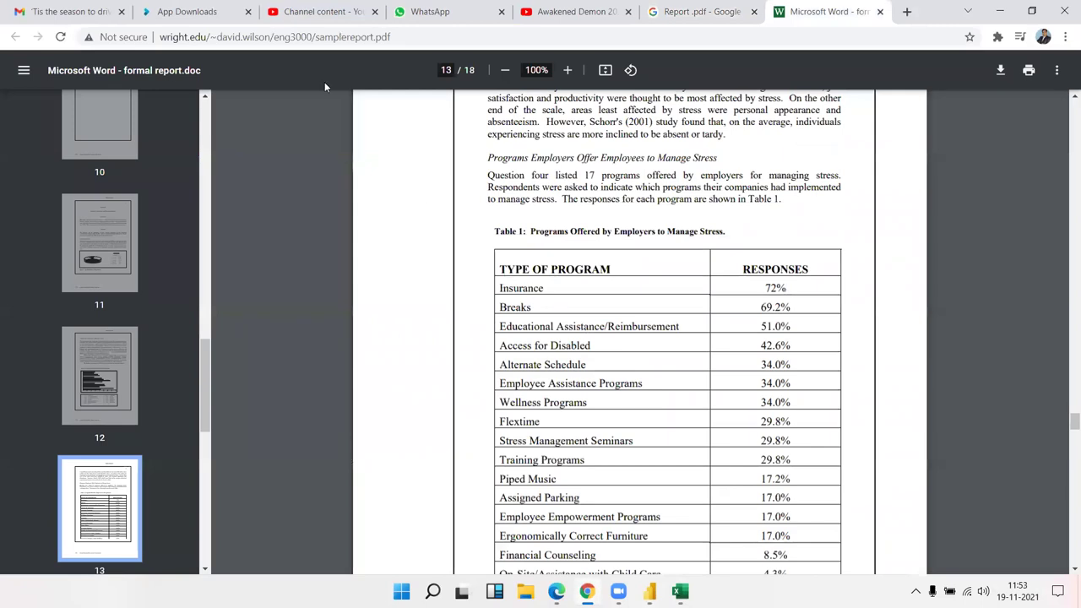
Step: Save the report as samplereport.pdf in Pictures, then open Get data in Power BI
{"action": "left_click", "coordinate": [1000, 70]}
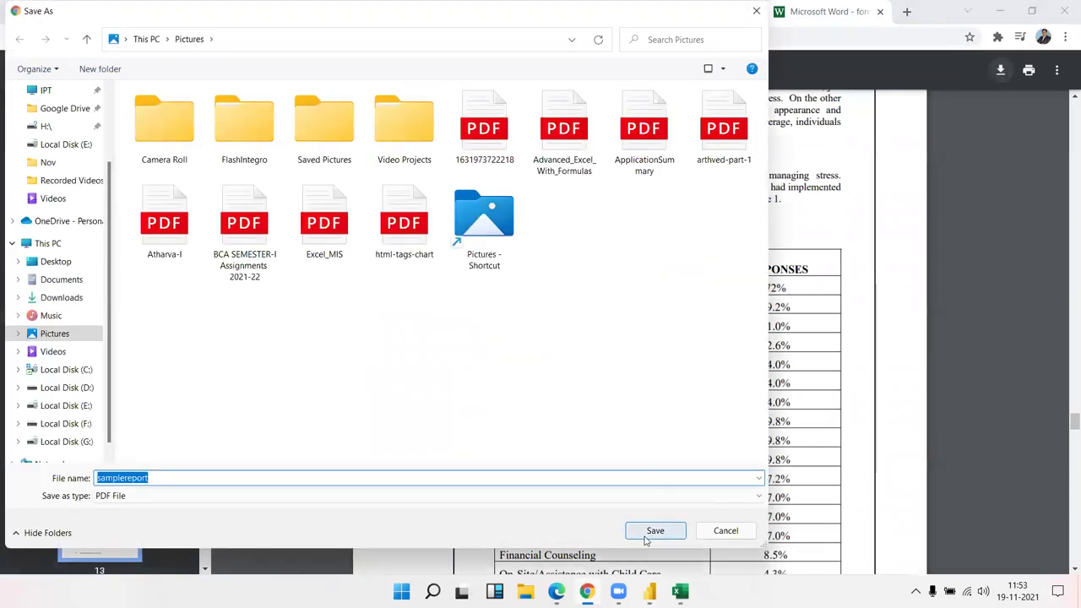
{"action": "left_click", "coordinate": [644, 529]}
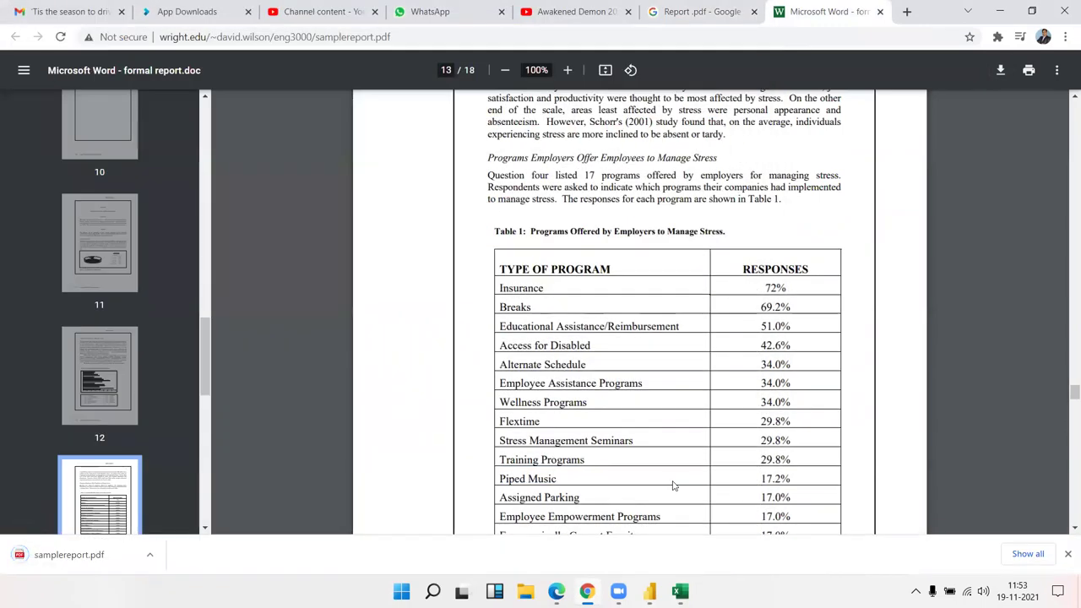
{"action": "scroll", "coordinate": [522, 272], "scroll_direction": "down", "scroll_amount": 20}
{"action": "scroll", "coordinate": [522, 274], "scroll_direction": "up", "scroll_amount": 5}
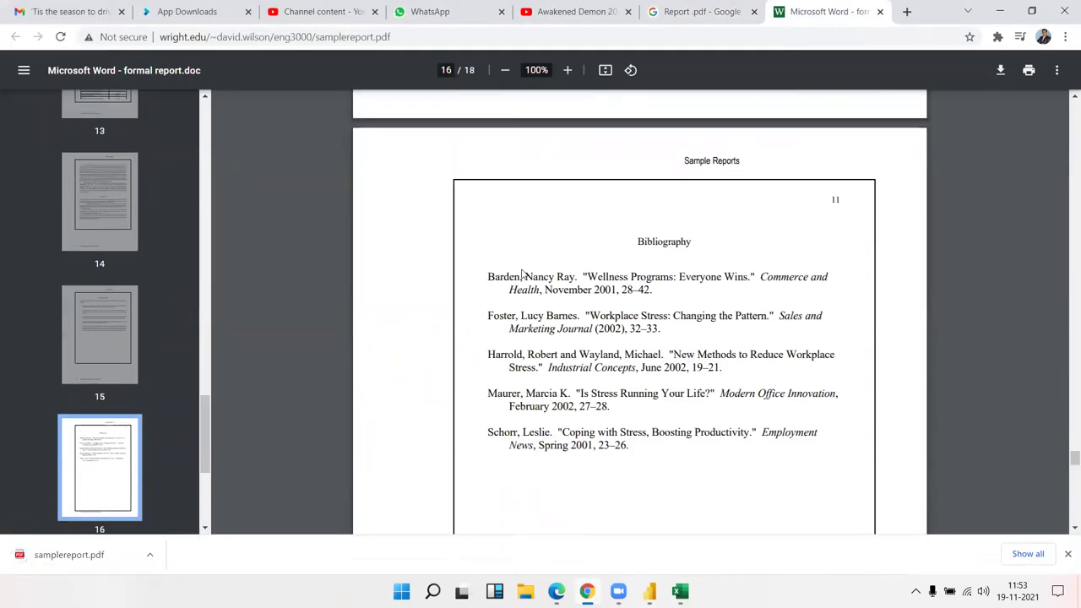
{"action": "scroll", "coordinate": [522, 274], "scroll_direction": "down", "scroll_amount": 15}
{"action": "scroll", "coordinate": [580, 363], "scroll_direction": "down", "scroll_amount": 5}
{"action": "scroll", "coordinate": [580, 363], "scroll_direction": "up", "scroll_amount": 4}
{"action": "scroll", "coordinate": [579, 364], "scroll_direction": "down", "scroll_amount": 5}
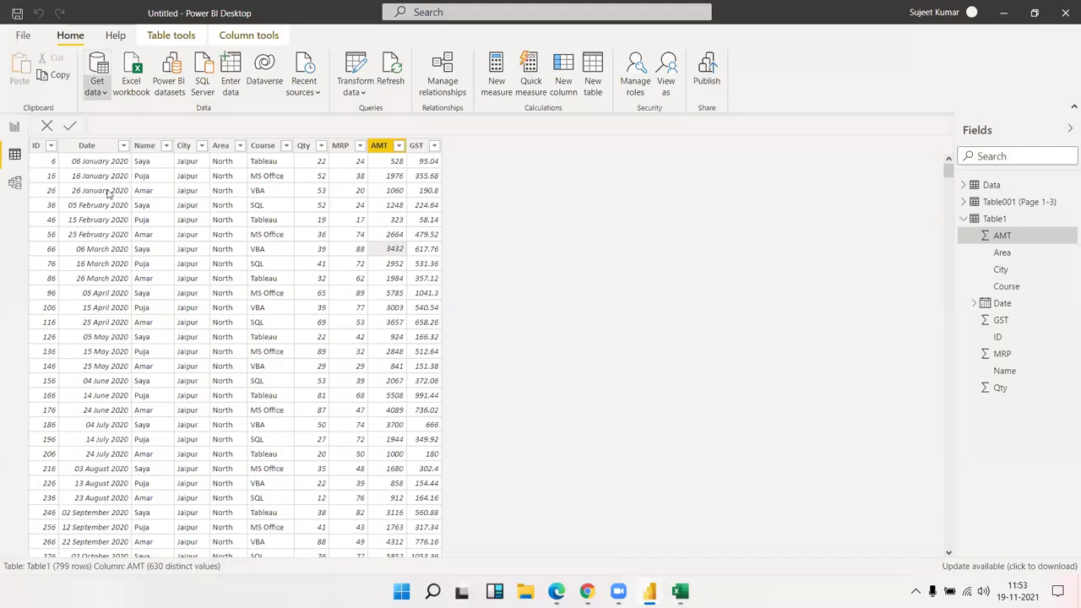
{"action": "left_click", "coordinate": [99, 82]}
Step: Start a PDF connection and browse the Documents, Downloads and Pictures folders for the file
{"action": "left_click", "coordinate": [155, 400]}
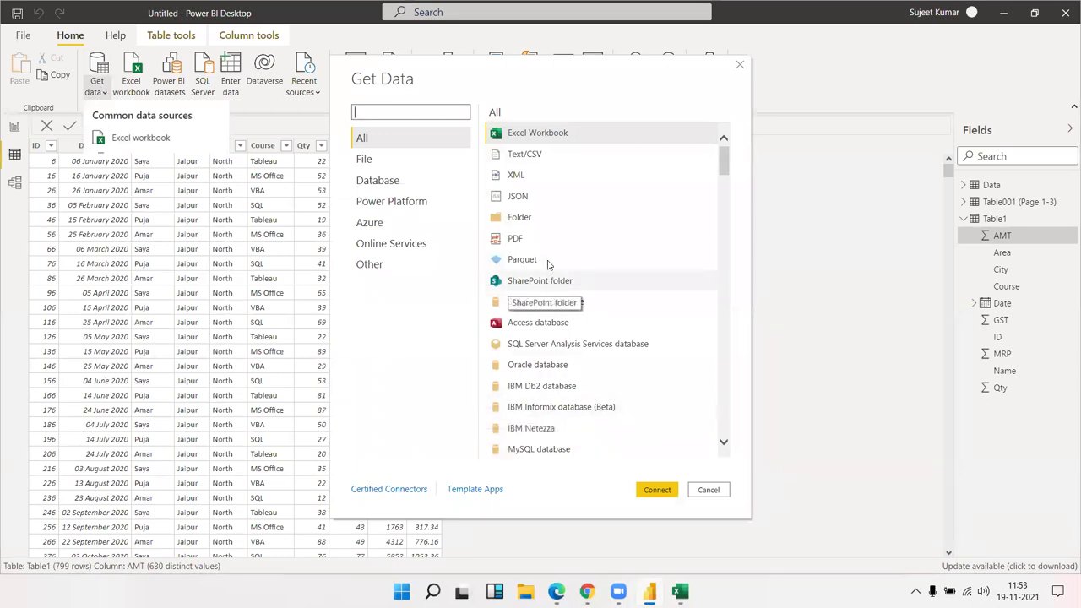
{"action": "left_click", "coordinate": [529, 240]}
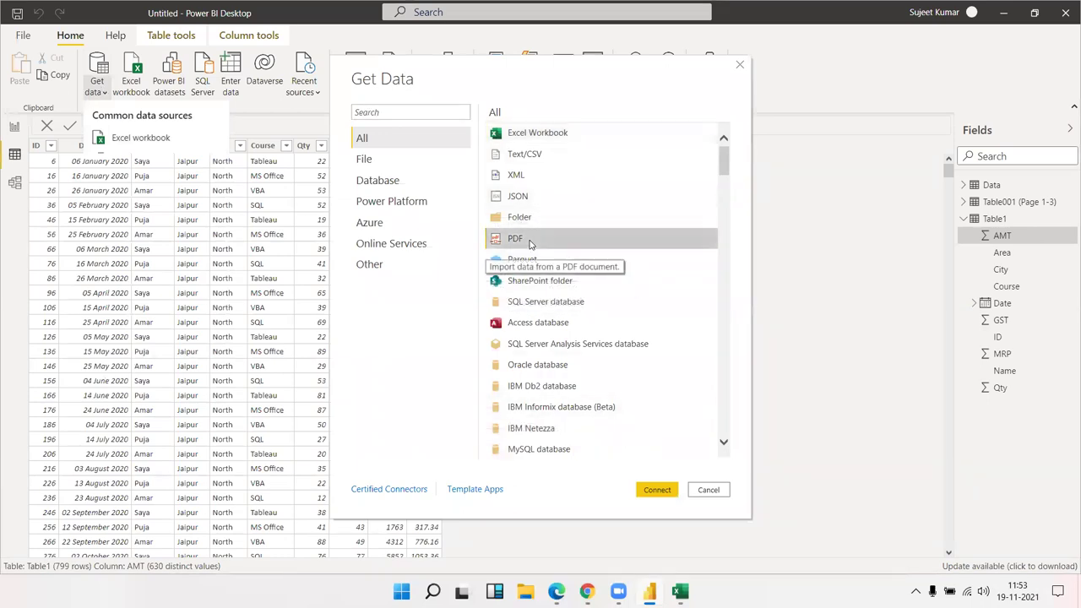
{"action": "left_click", "coordinate": [657, 490]}
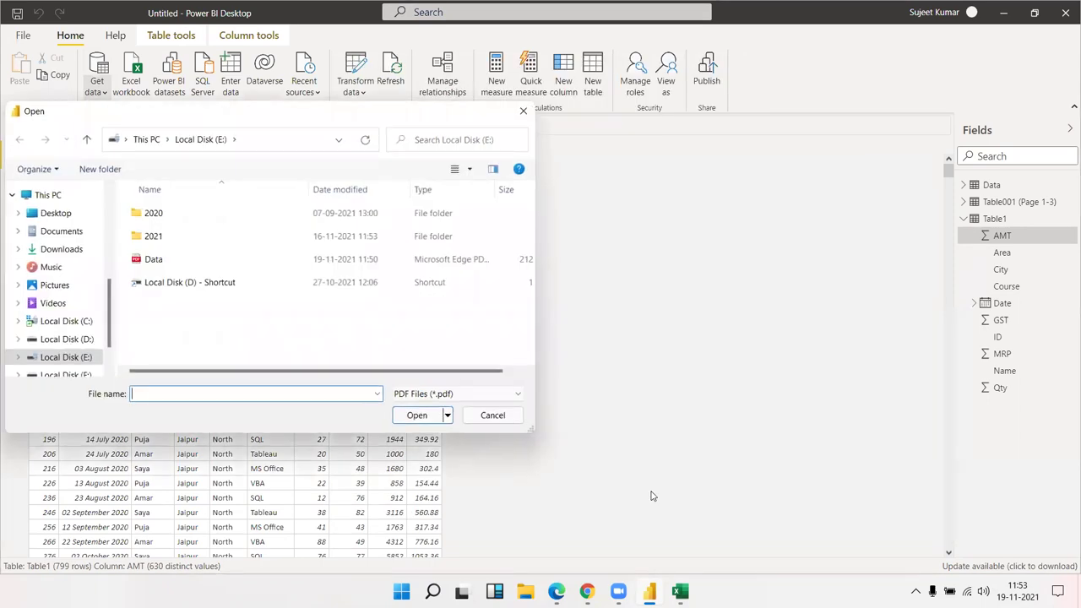
{"action": "left_click", "coordinate": [62, 234]}
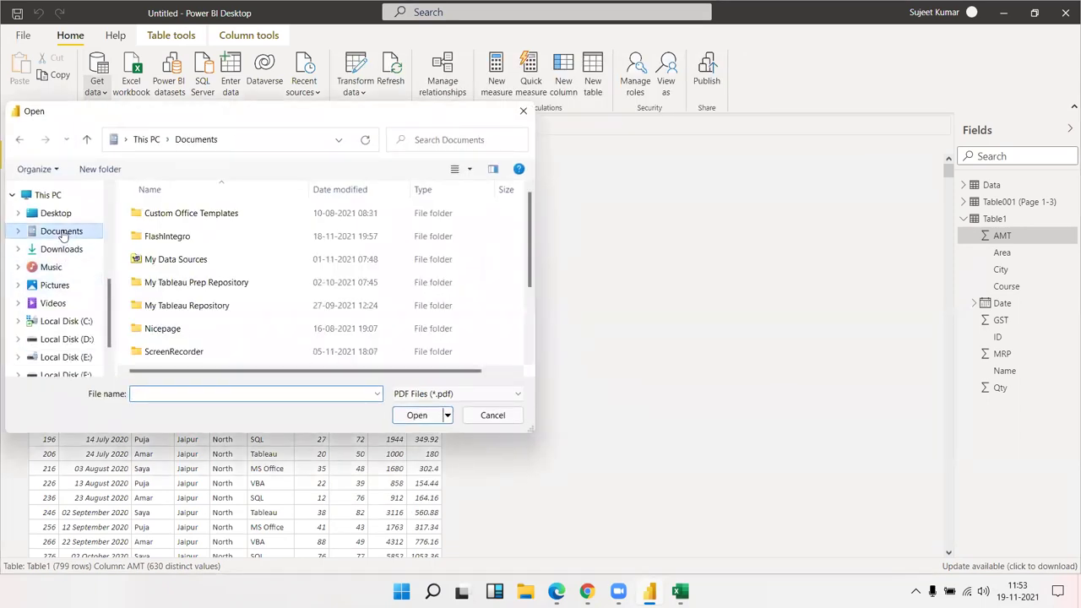
{"action": "left_click", "coordinate": [62, 251]}
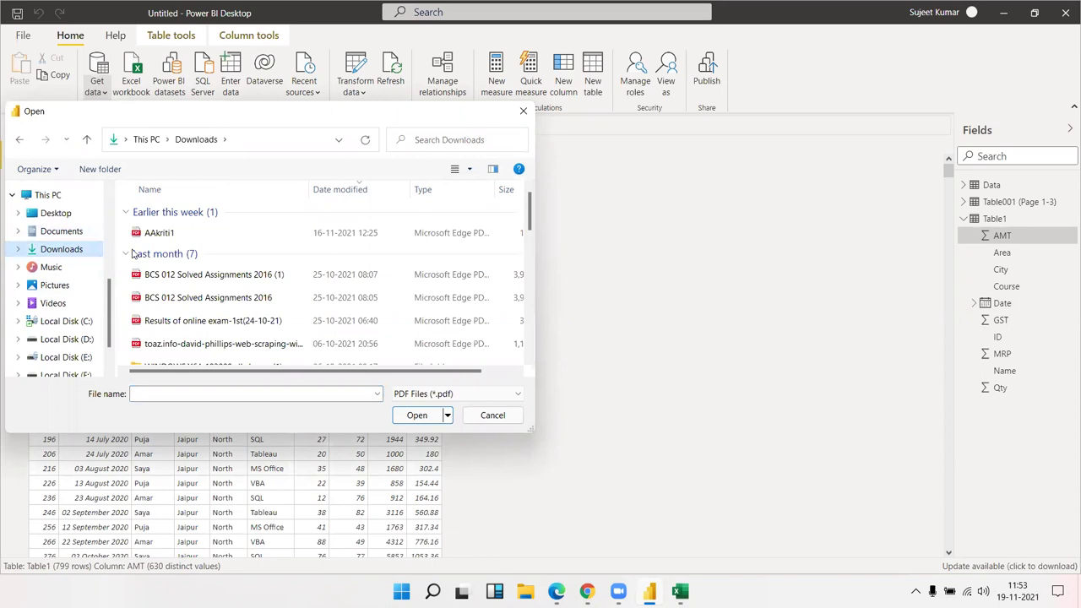
{"action": "scroll", "coordinate": [200, 297], "scroll_direction": "down", "scroll_amount": 5}
{"action": "scroll", "coordinate": [199, 297], "scroll_direction": "up", "scroll_amount": 5}
{"action": "left_click", "coordinate": [54, 287]}
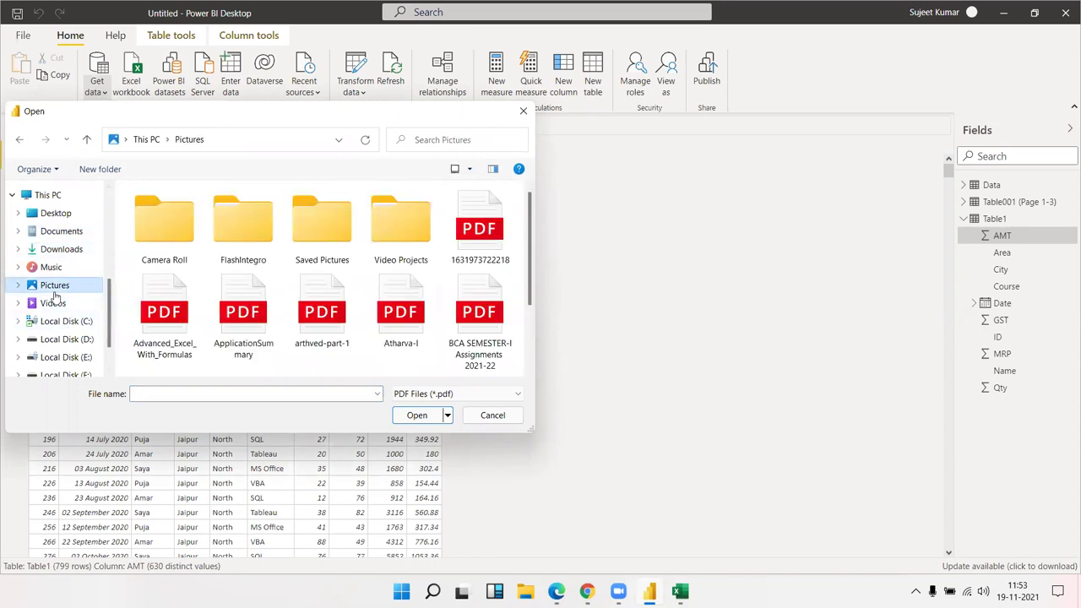
{"action": "scroll", "coordinate": [340, 308], "scroll_direction": "down", "scroll_amount": 1}
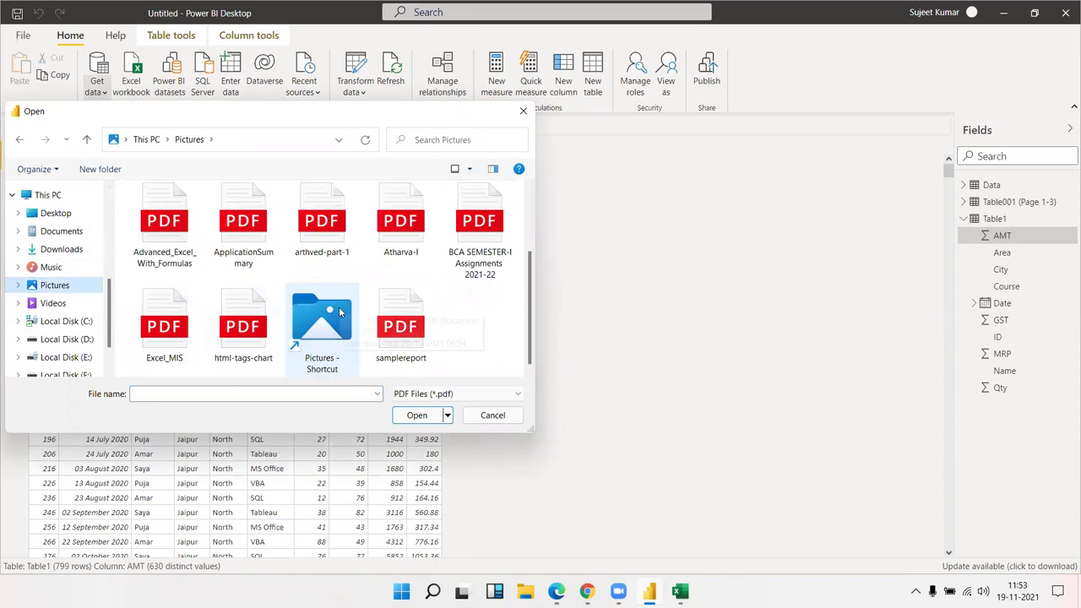
{"action": "scroll", "coordinate": [340, 308], "scroll_direction": "up", "scroll_amount": 1}
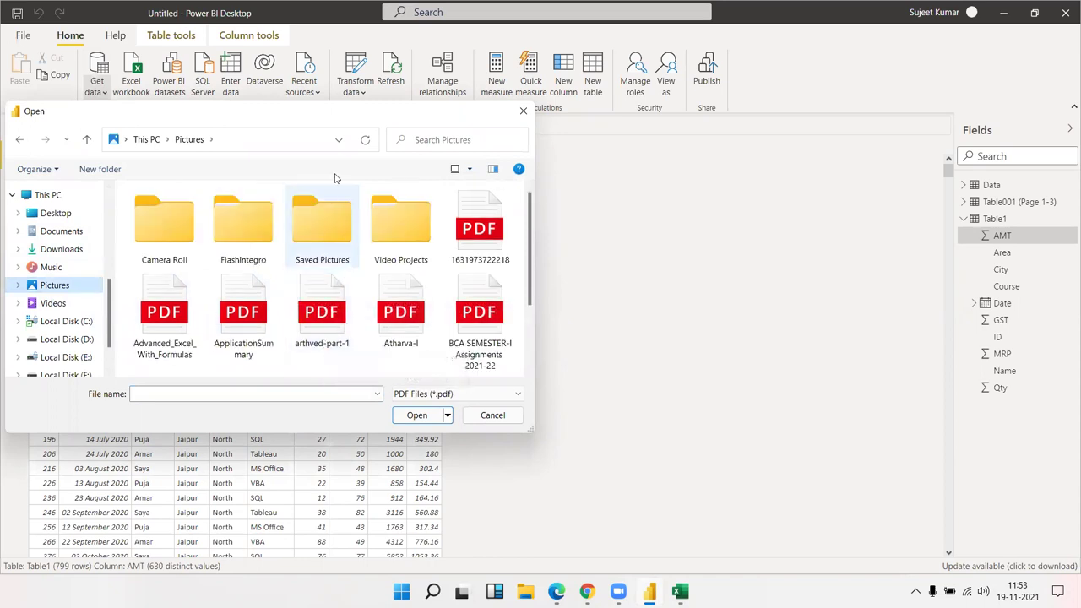
Step: Show Pictures in Details view sorted by date and open samplereport.pdf
{"action": "left_click", "coordinate": [469, 169]}
{"action": "left_click_drag", "start_coordinate": [469, 169], "coordinate": [463, 257]}
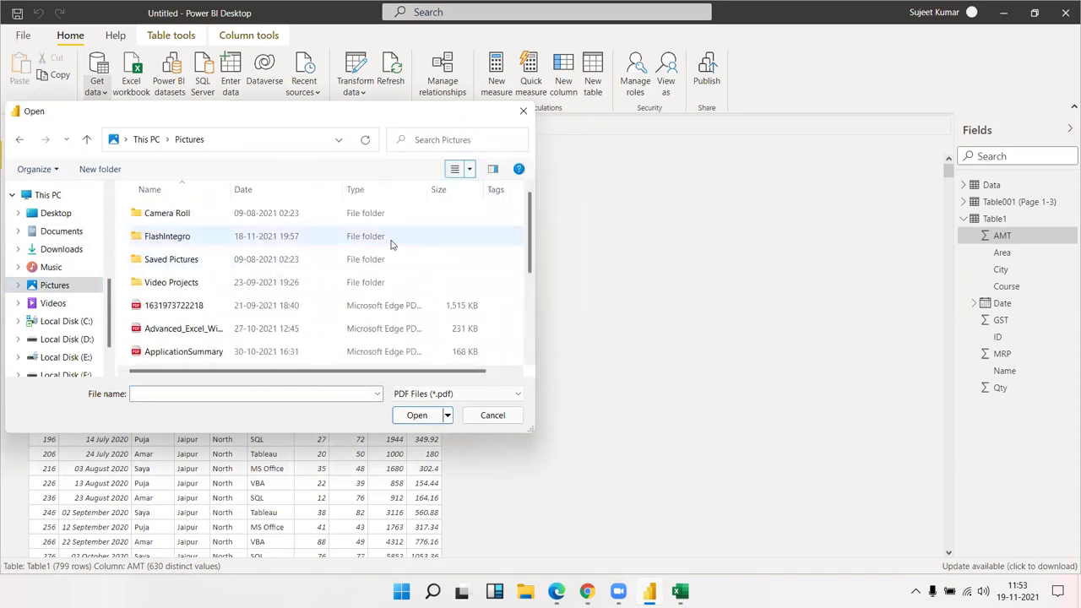
{"action": "left_click", "coordinate": [262, 196]}
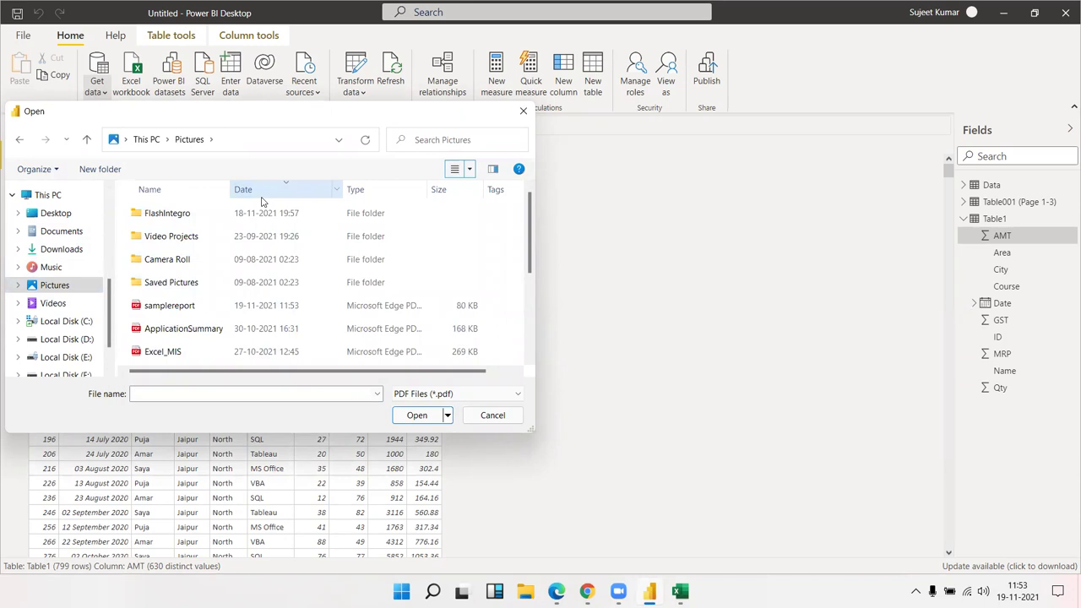
{"action": "left_click", "coordinate": [243, 309]}
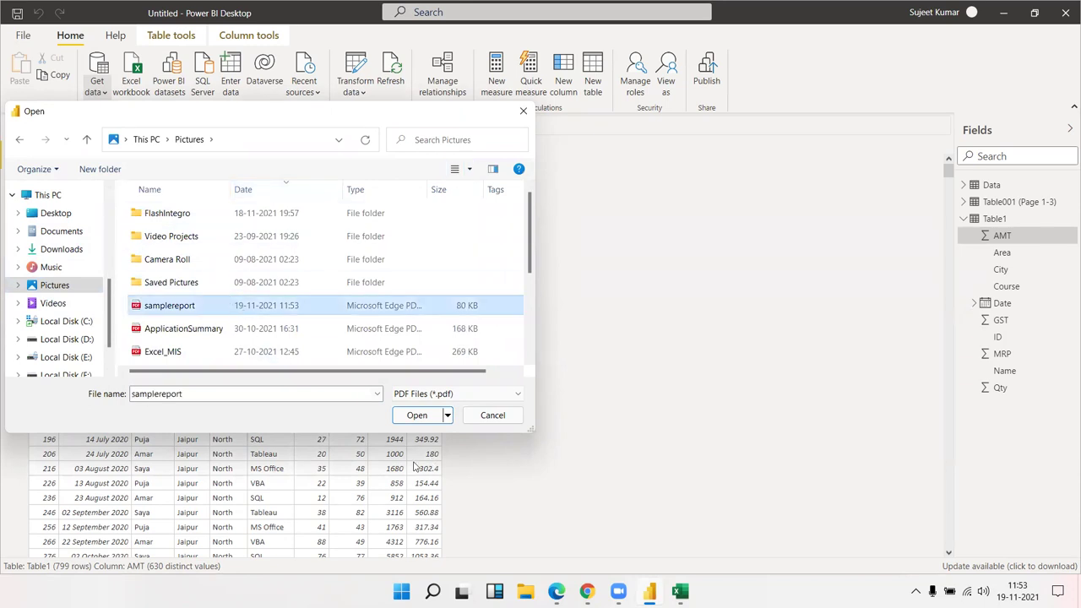
{"action": "left_click", "coordinate": [417, 414]}
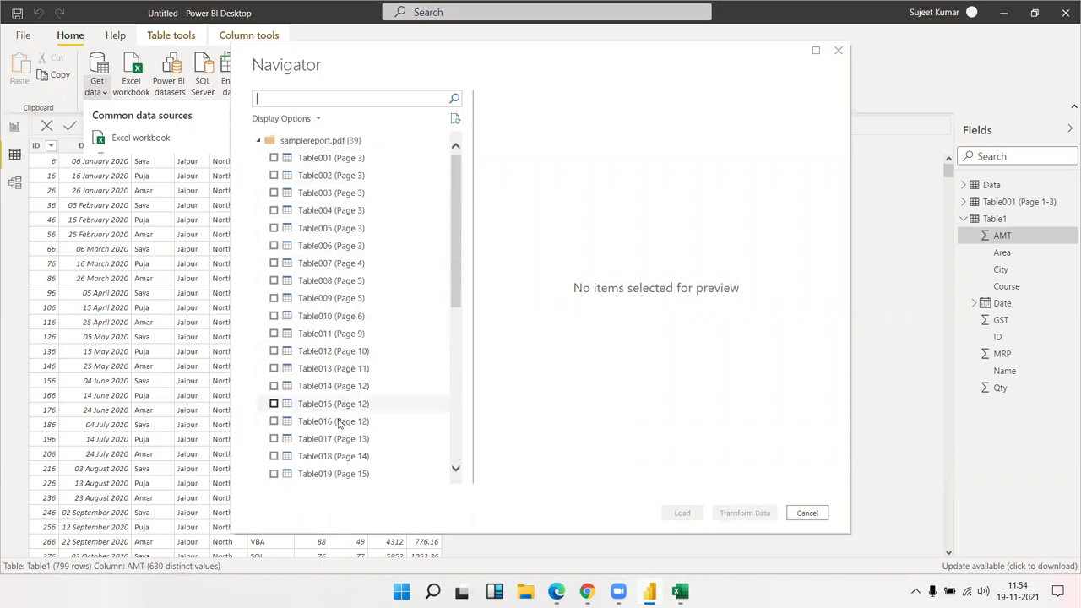
Step: Preview samplereport.pdf's Table001 through Table016 (pages 3–12) one by one
{"action": "scroll", "coordinate": [345, 457], "scroll_direction": "down", "scroll_amount": 3}
{"action": "scroll", "coordinate": [344, 470], "scroll_direction": "down", "scroll_amount": 5}
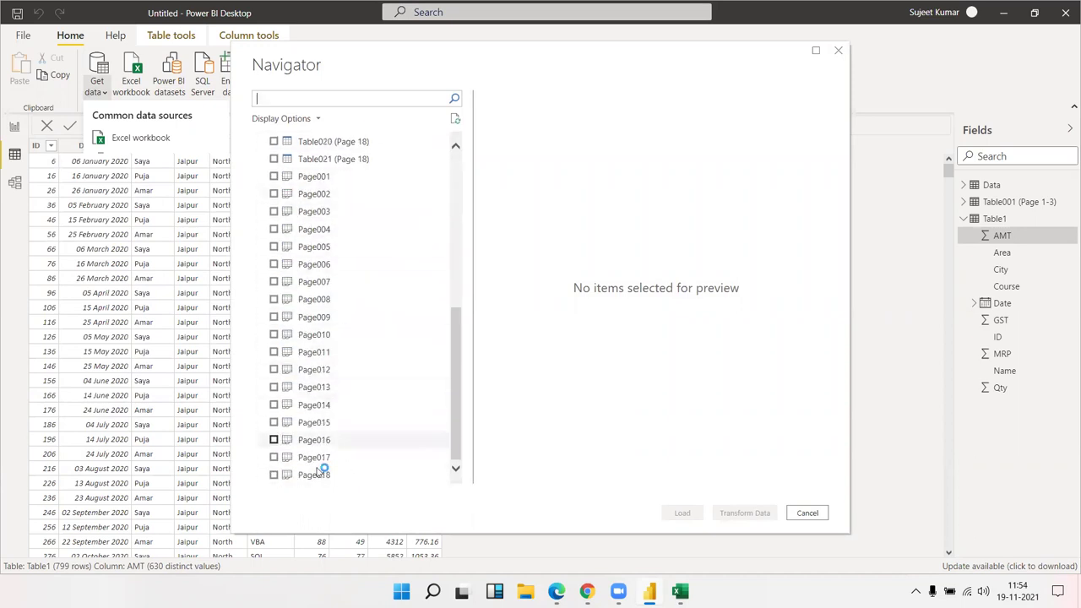
{"action": "scroll", "coordinate": [319, 477], "scroll_direction": "up", "scroll_amount": 8}
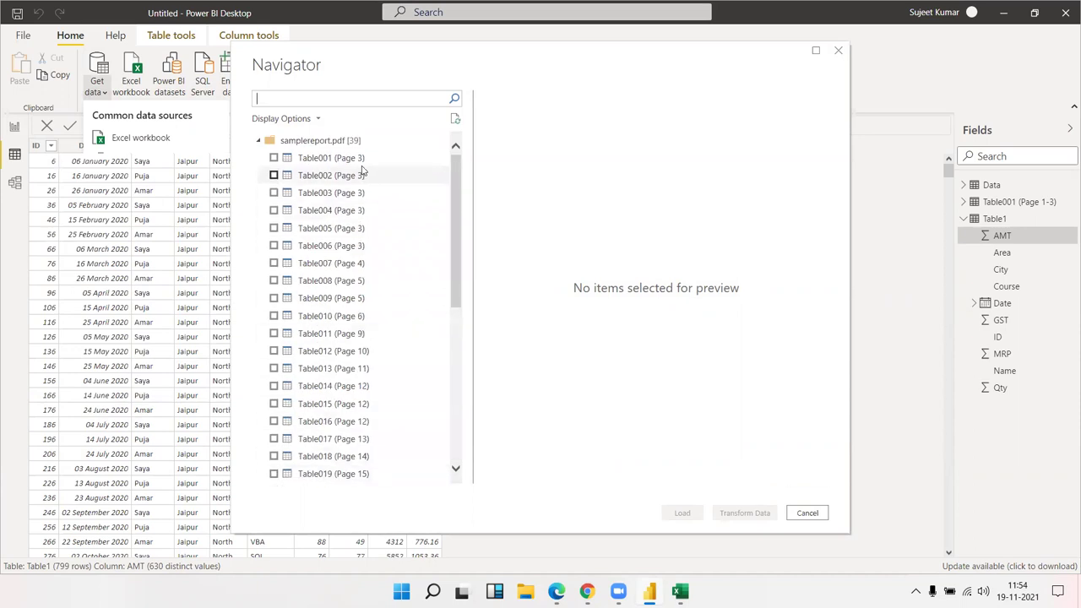
{"action": "left_click", "coordinate": [310, 163]}
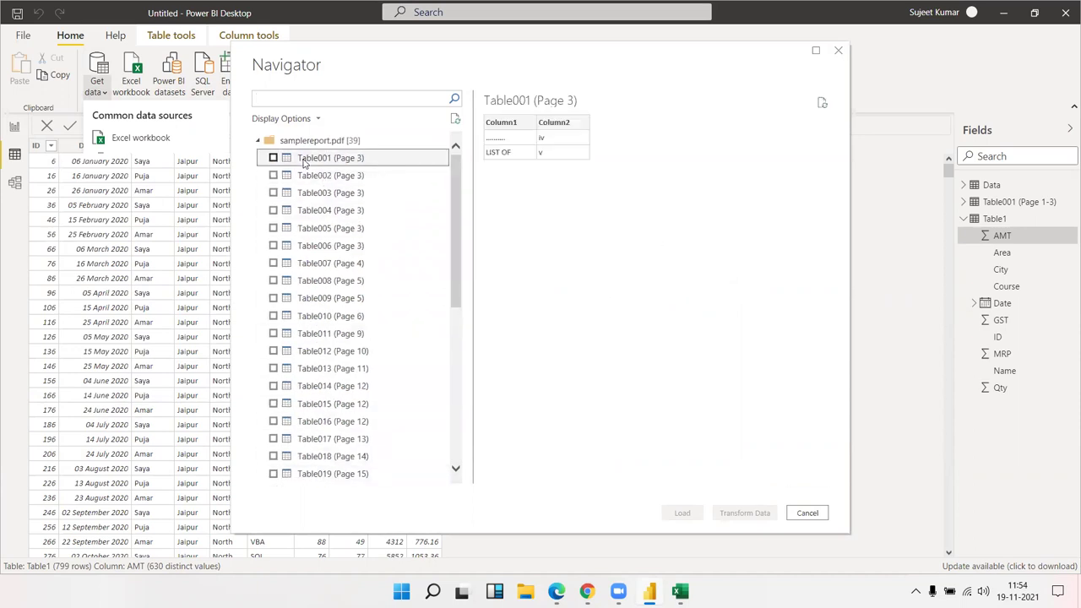
{"action": "left_click", "coordinate": [376, 179]}
{"action": "left_click", "coordinate": [377, 194]}
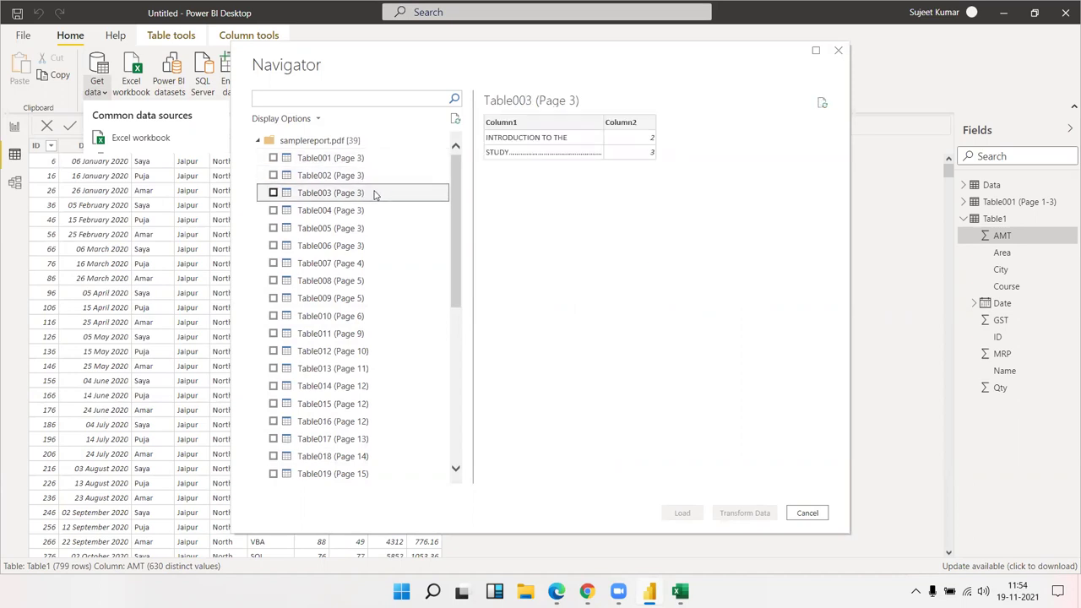
{"action": "left_click", "coordinate": [356, 213]}
{"action": "left_click", "coordinate": [359, 229]}
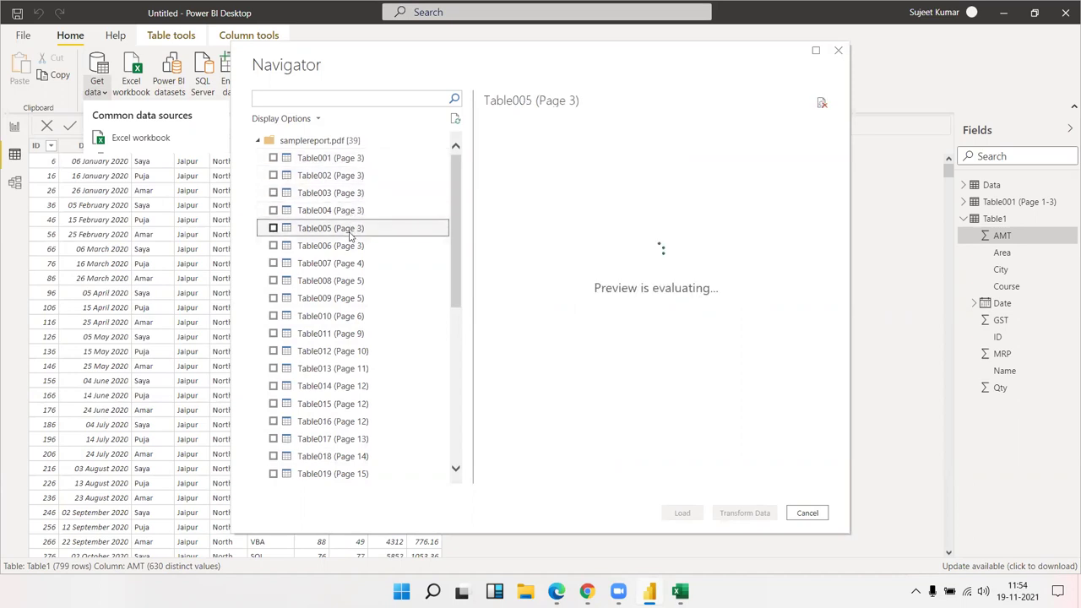
{"action": "left_click", "coordinate": [355, 246]}
{"action": "left_click", "coordinate": [351, 265]}
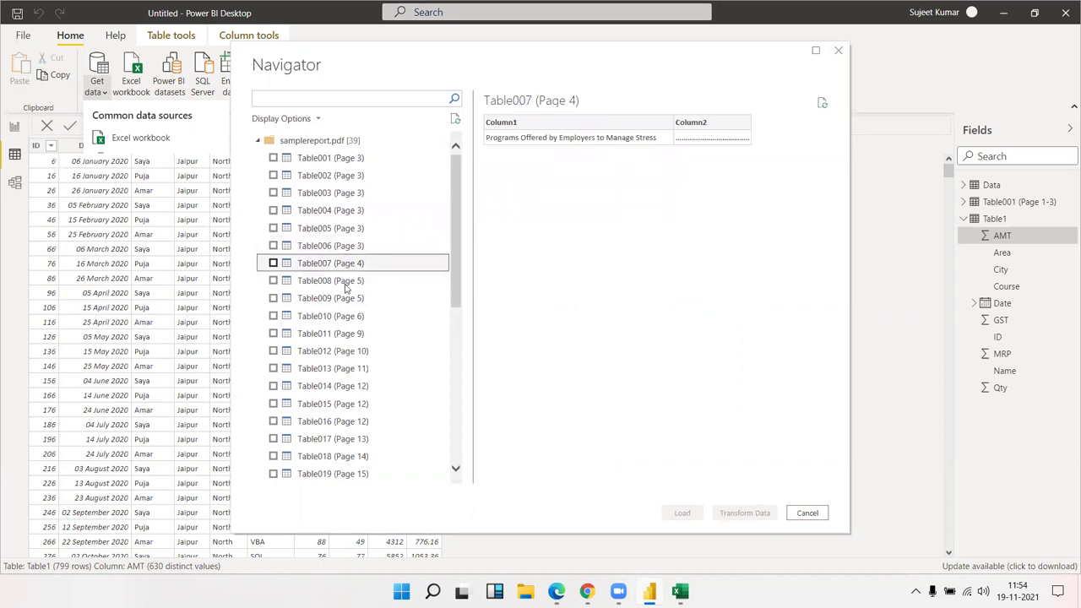
{"action": "left_click", "coordinate": [343, 299]}
{"action": "left_click", "coordinate": [344, 315]}
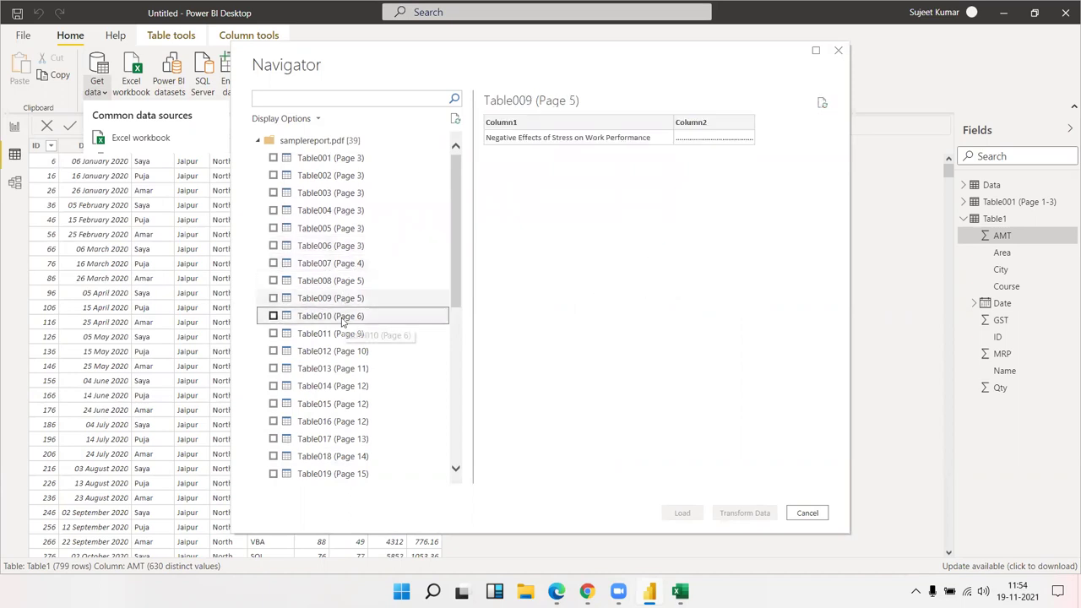
{"action": "left_click", "coordinate": [344, 349]}
{"action": "left_click", "coordinate": [353, 370]}
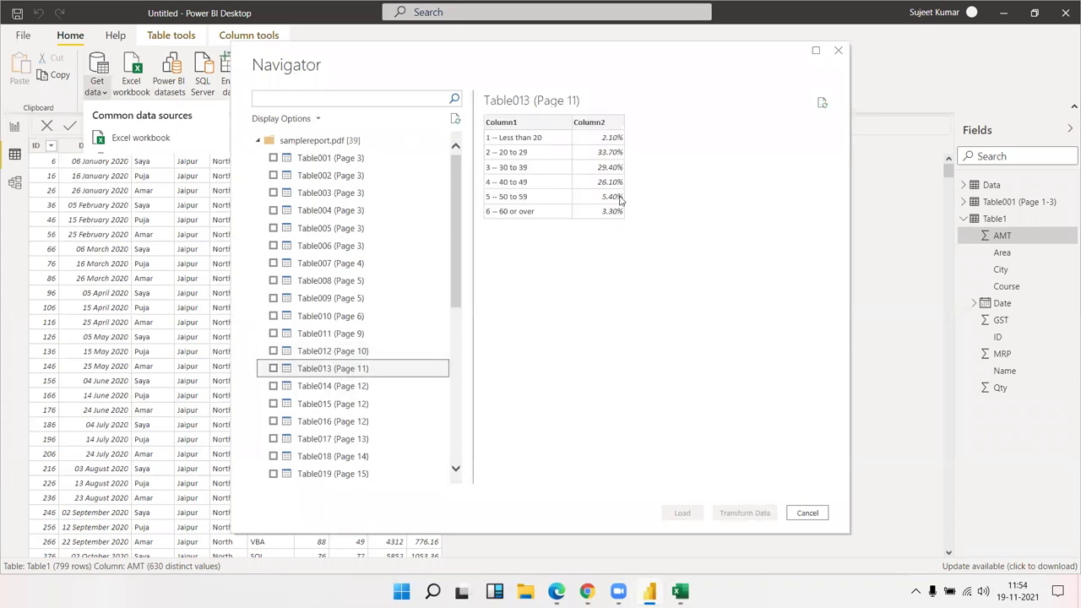
{"action": "left_click", "coordinate": [348, 385]}
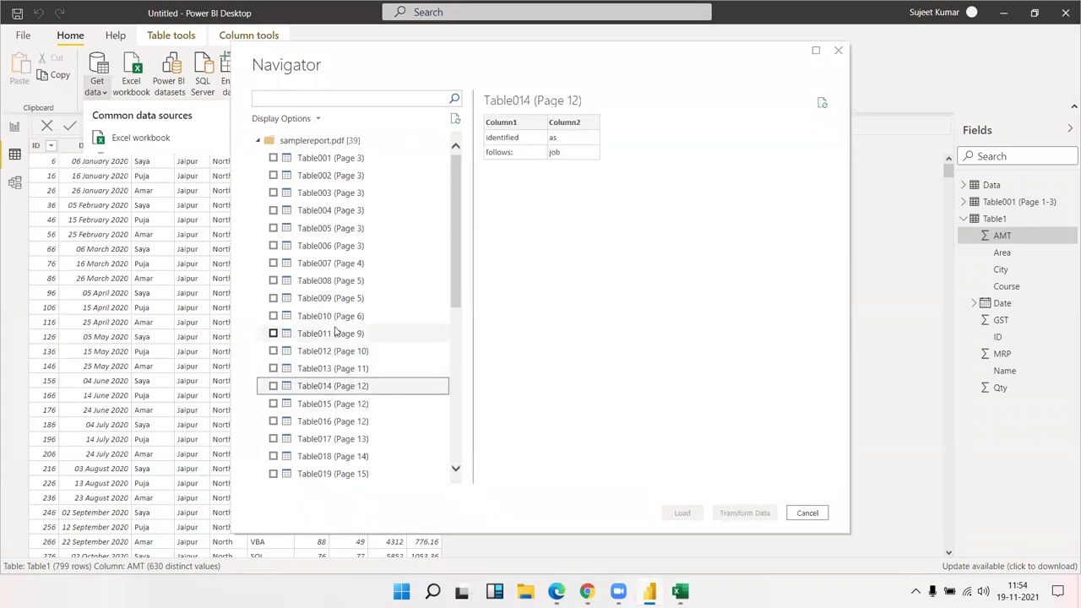
{"action": "left_click", "coordinate": [334, 405]}
{"action": "left_click", "coordinate": [337, 424]}
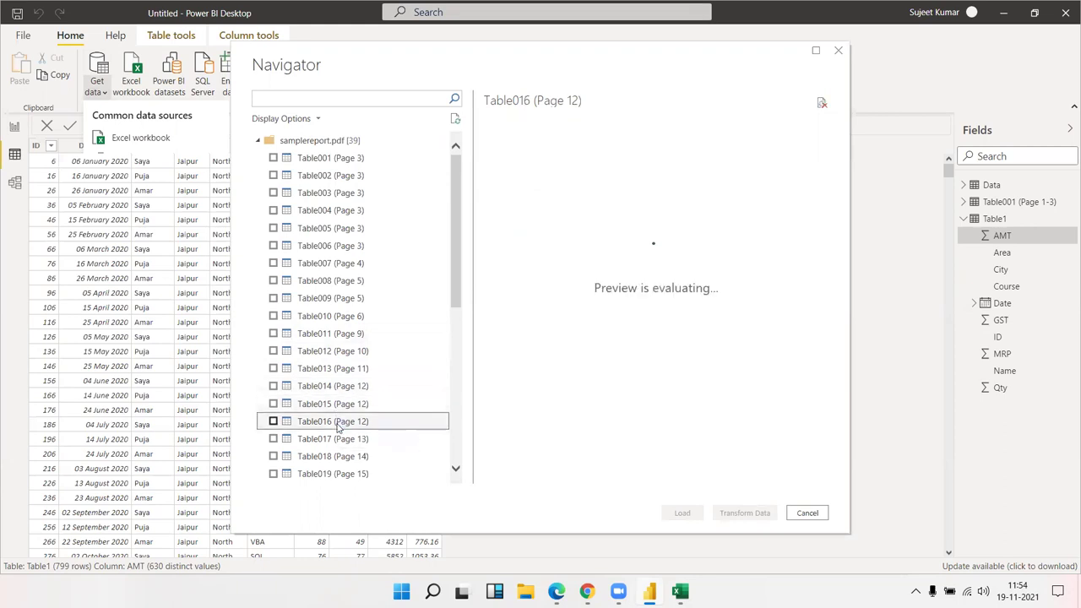
Step: Preview Table017 (Page 13), Table018 (Page 14) and Table019 (Page 15)
{"action": "left_click", "coordinate": [617, 475]}
{"action": "left_click_drag", "start_coordinate": [715, 480], "coordinate": [734, 478]}
{"action": "left_click", "coordinate": [371, 441]}
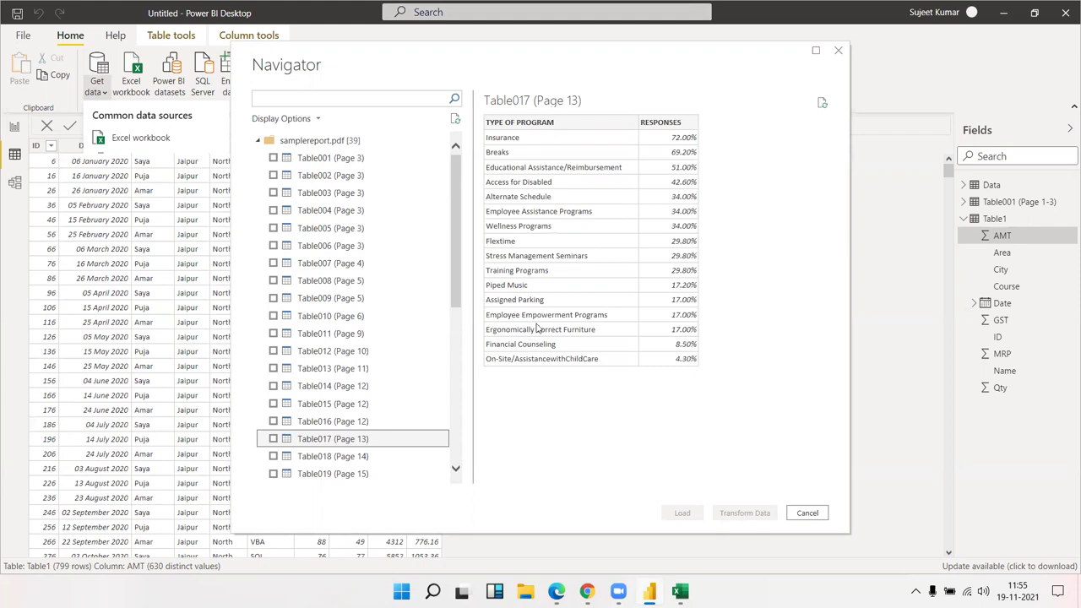
{"action": "left_click", "coordinate": [353, 460]}
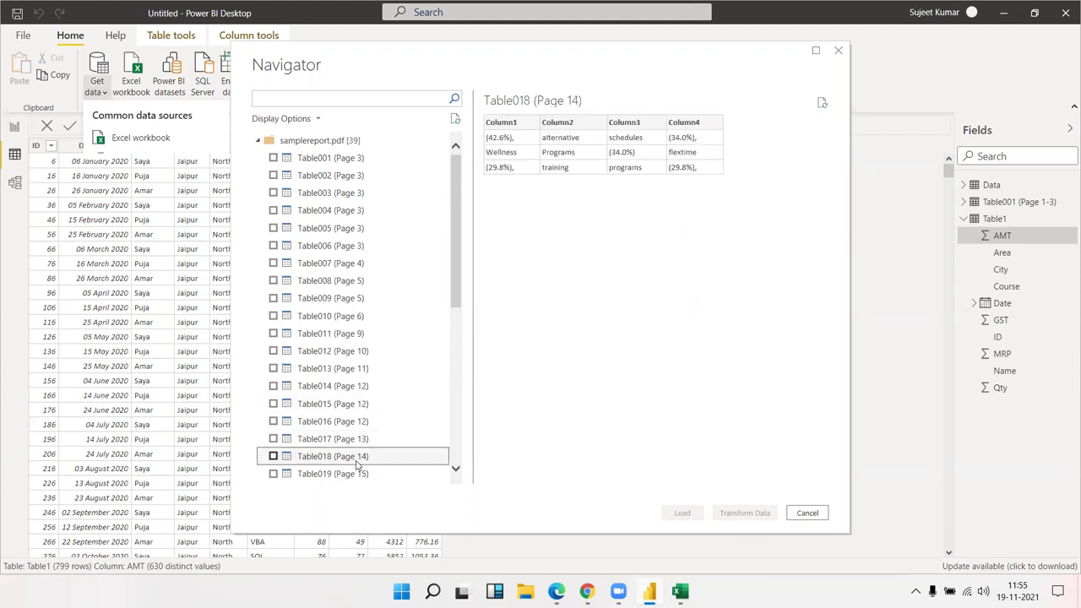
{"action": "left_click", "coordinate": [359, 473]}
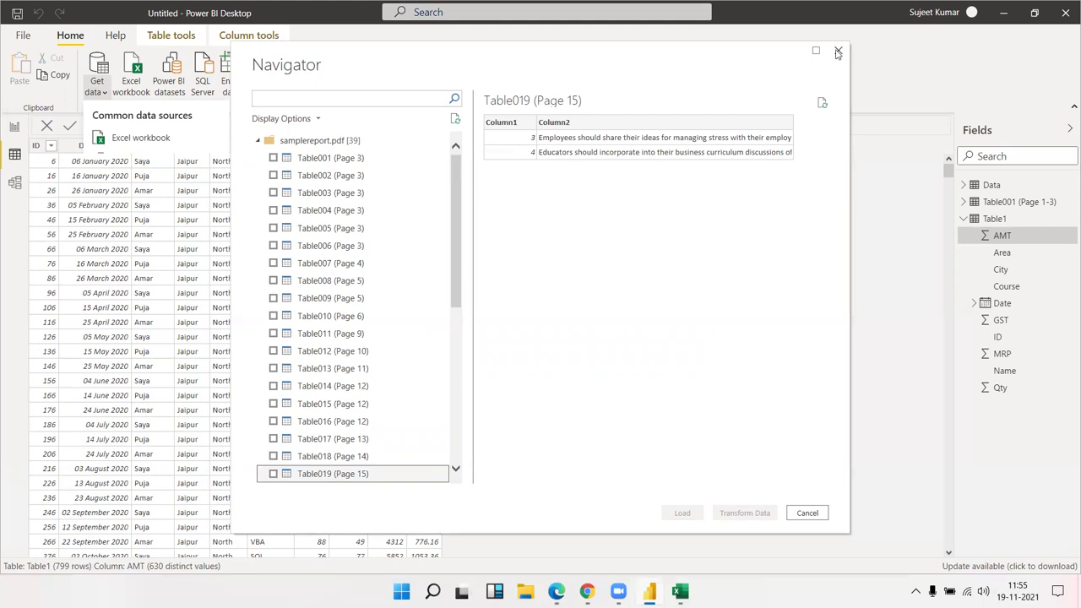
Step: Preview Page001 to Page004, settling on Page003's contents-page text
{"action": "scroll", "coordinate": [314, 375], "scroll_direction": "down", "scroll_amount": 7}
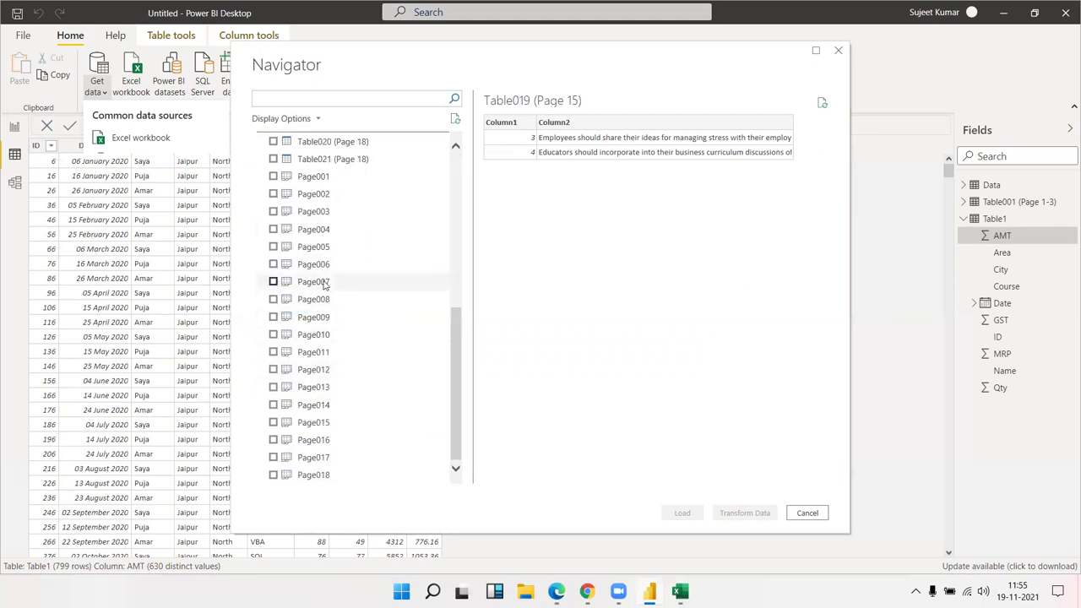
{"action": "left_click", "coordinate": [314, 177]}
{"action": "left_click", "coordinate": [328, 195]}
{"action": "left_click", "coordinate": [324, 212]}
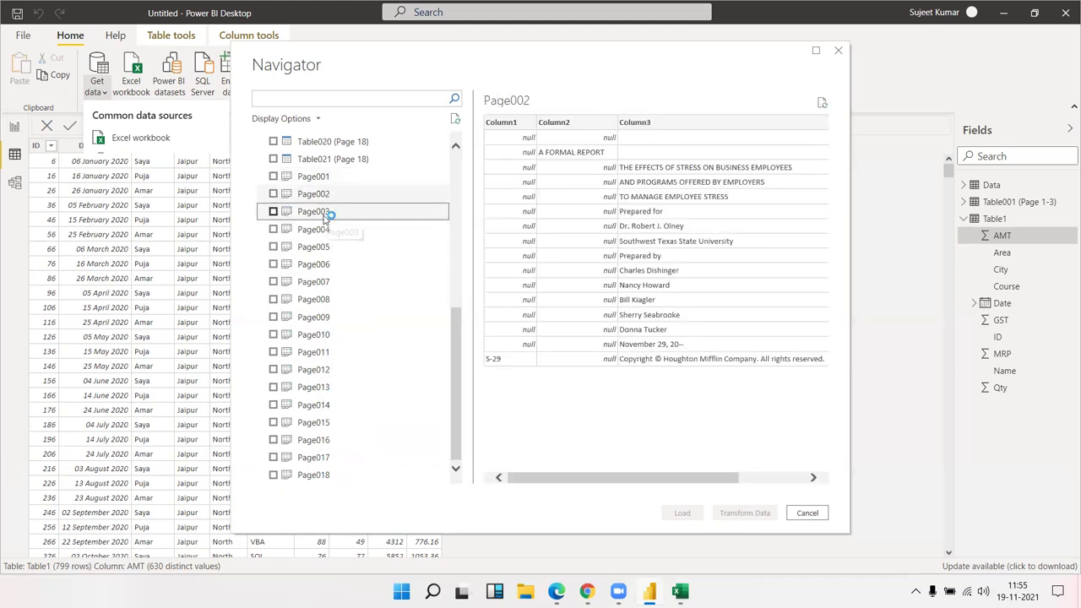
{"action": "left_click", "coordinate": [322, 235]}
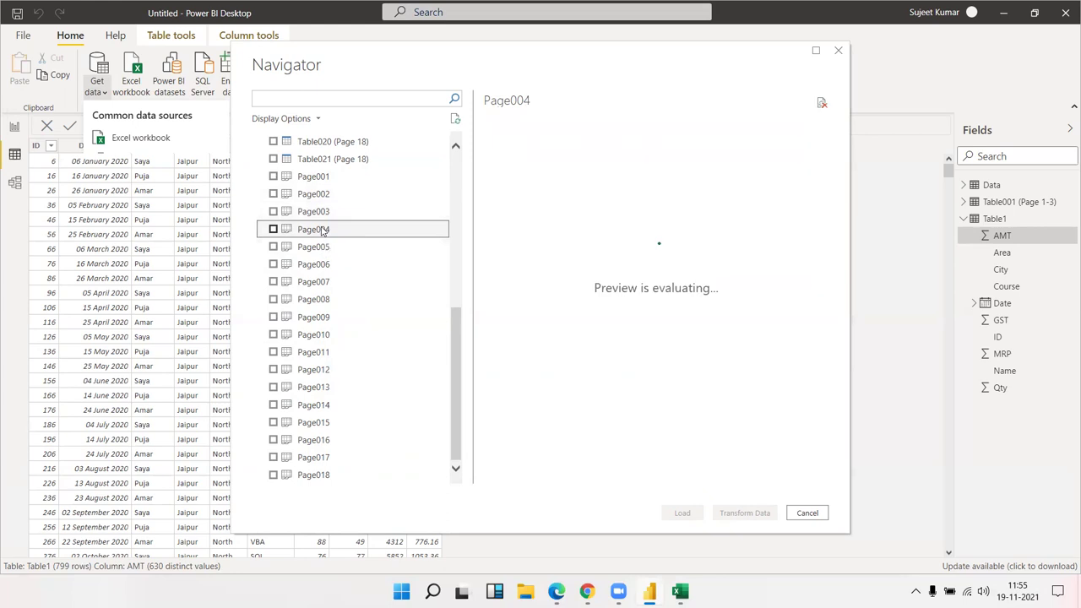
{"action": "left_click", "coordinate": [323, 217]}
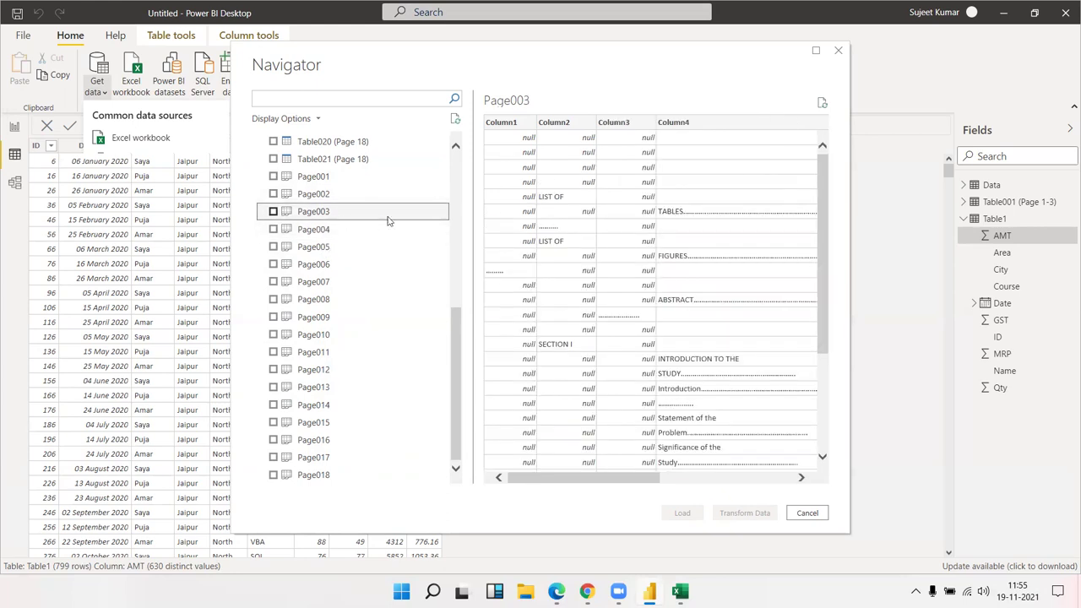
{"action": "scroll", "coordinate": [595, 351], "scroll_direction": "down", "scroll_amount": 3}
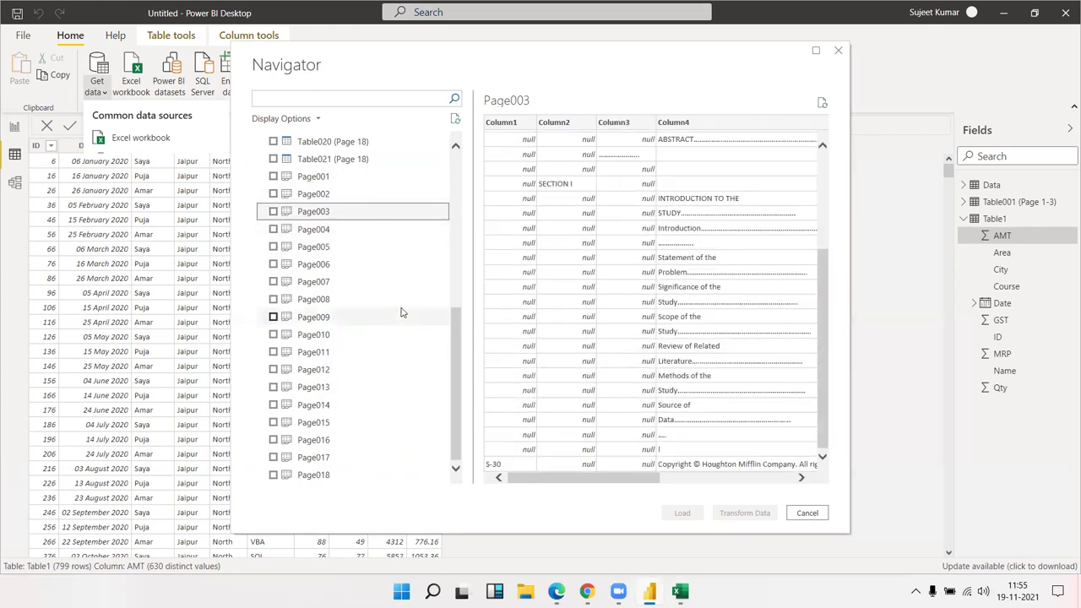
{"action": "scroll", "coordinate": [323, 214], "scroll_direction": "up", "scroll_amount": 7}
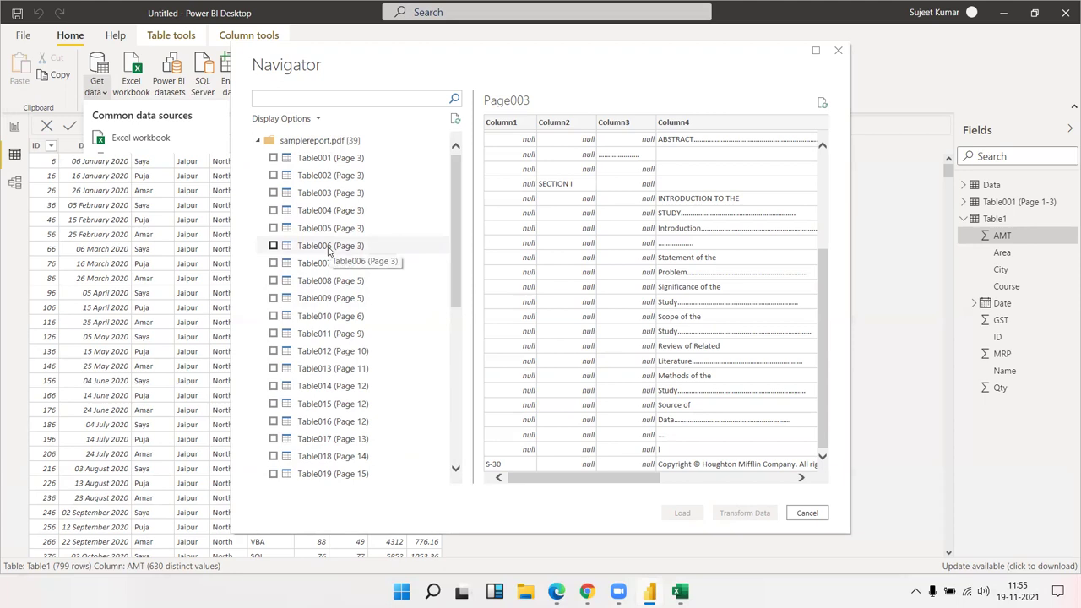
{"action": "scroll", "coordinate": [330, 246], "scroll_direction": "down", "scroll_amount": 7}
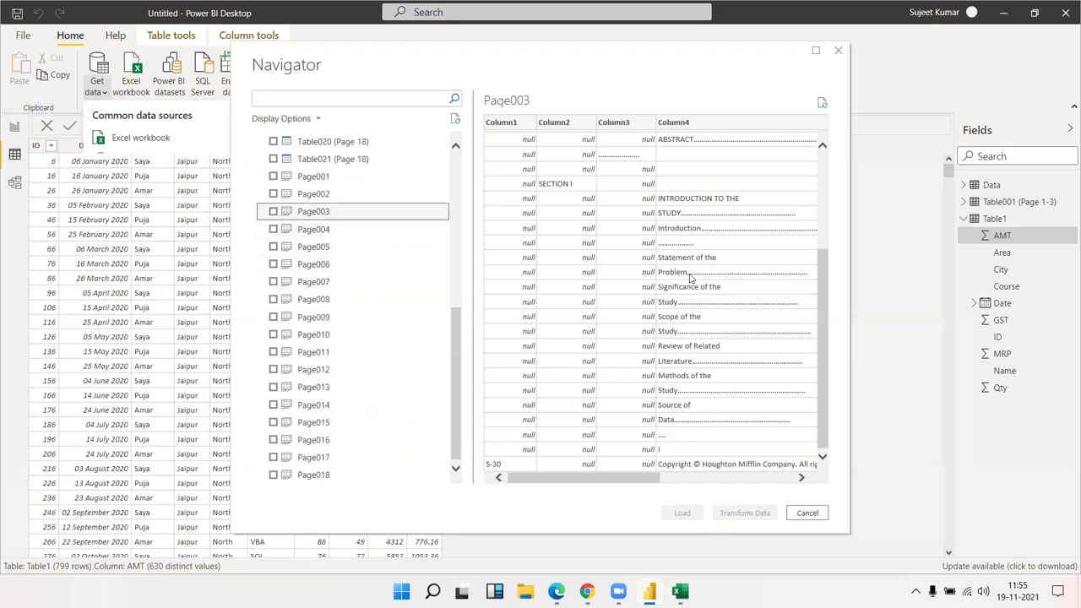
{"action": "mouse_move", "coordinate": [629, 479]}
{"action": "left_mouse_down"}
{"action": "mouse_move", "coordinate": [777, 494]}
{"action": "mouse_move", "coordinate": [744, 494]}
{"action": "left_mouse_up"}
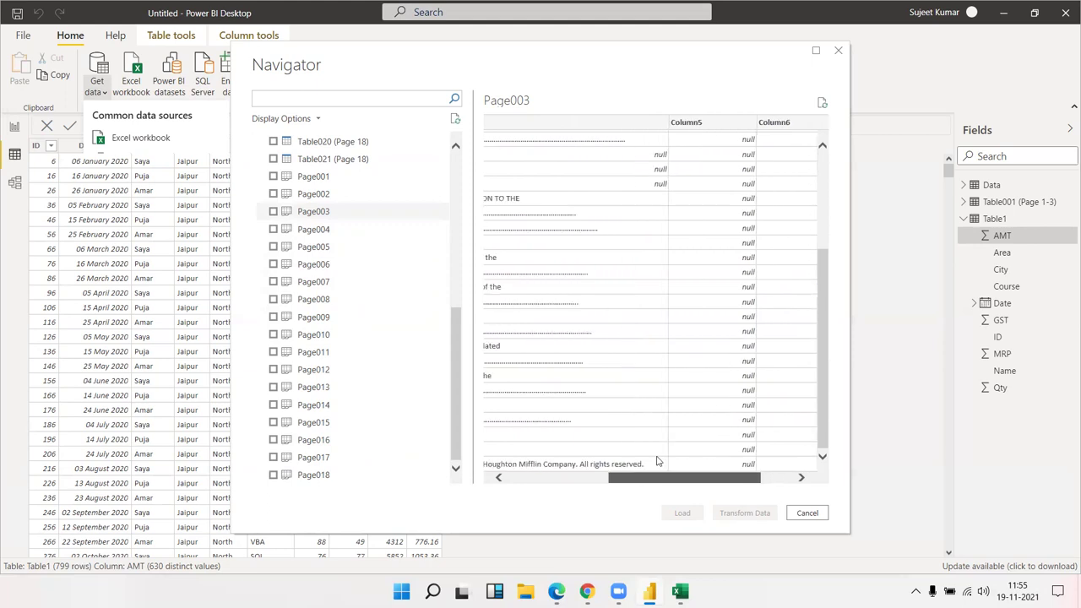
{"action": "scroll", "coordinate": [340, 285], "scroll_direction": "up", "scroll_amount": 7}
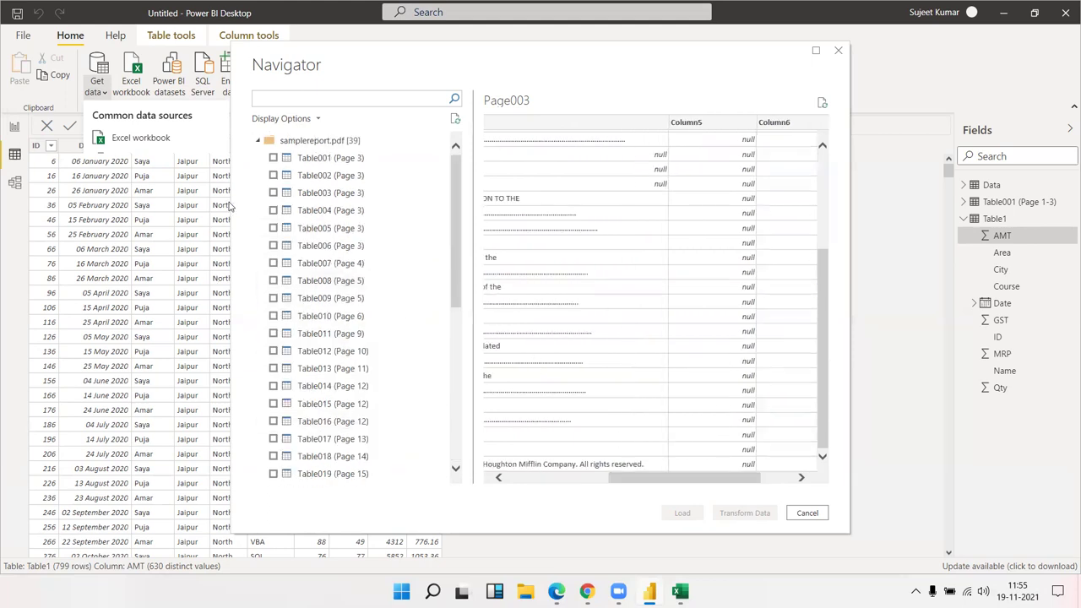
Step: Re-preview Table001–Table006 (Page 3), then Page001 through Page003 again
{"action": "left_click", "coordinate": [325, 158]}
{"action": "left_click", "coordinate": [302, 179]}
{"action": "left_click", "coordinate": [306, 194]}
{"action": "left_click", "coordinate": [308, 211]}
{"action": "left_click", "coordinate": [310, 230]}
{"action": "left_click", "coordinate": [311, 245]}
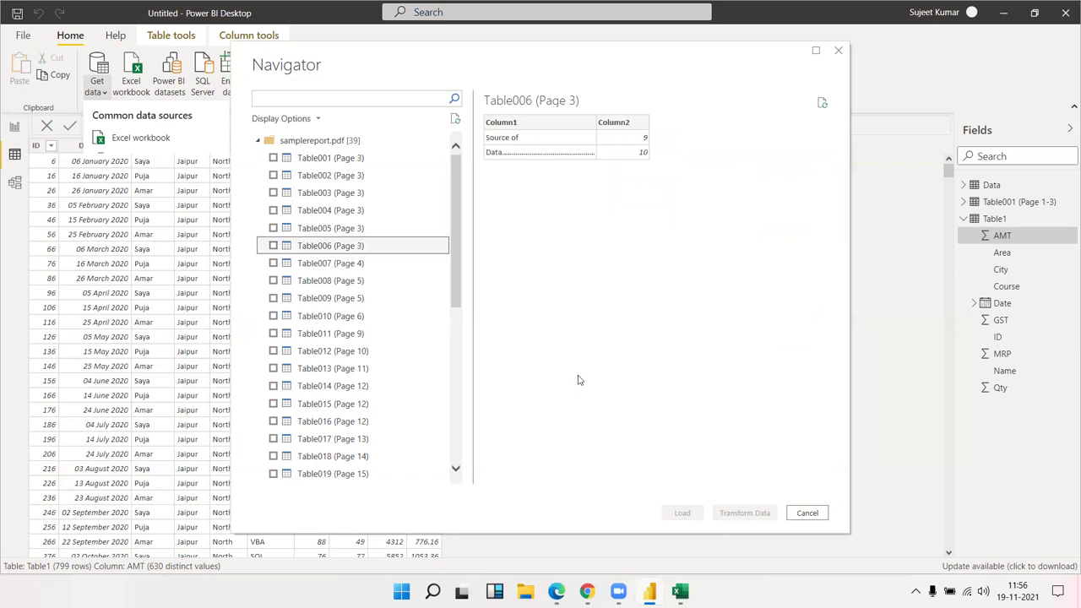
{"action": "scroll", "coordinate": [394, 334], "scroll_direction": "down", "scroll_amount": 5}
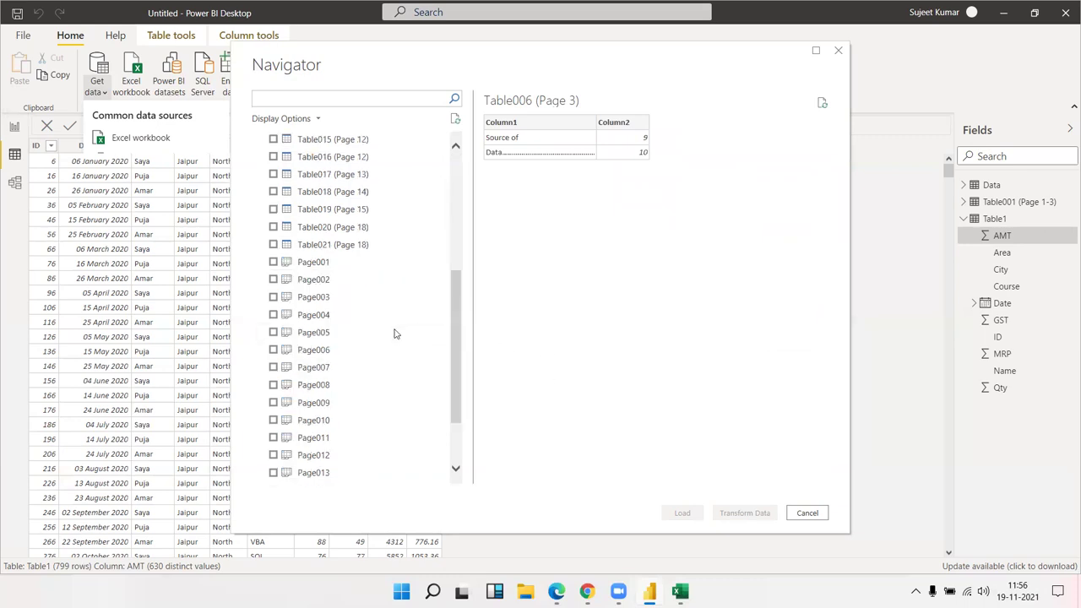
{"action": "left_click", "coordinate": [331, 269]}
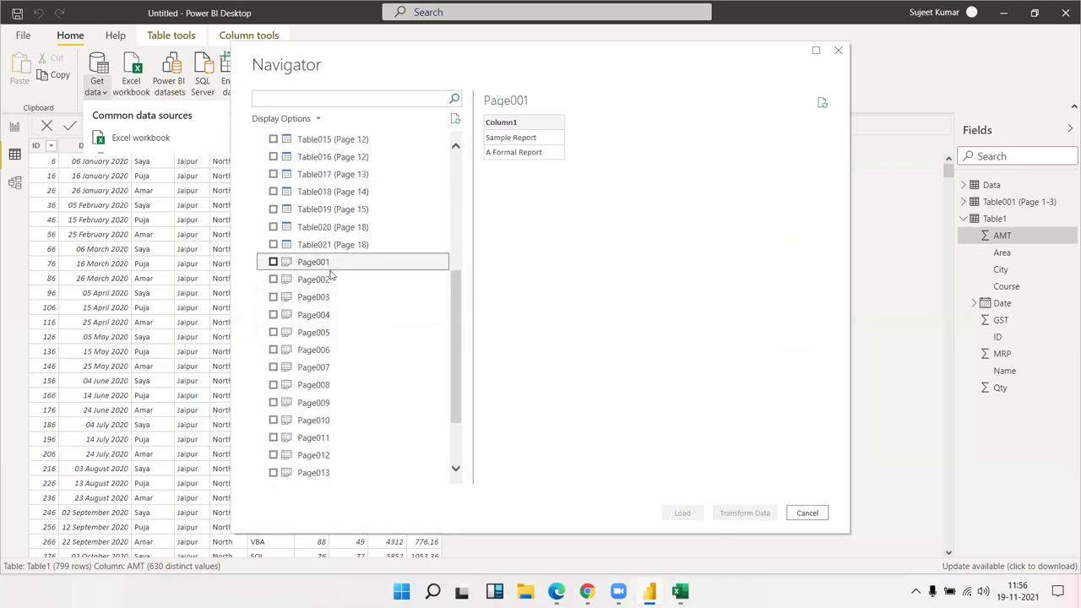
{"action": "left_click", "coordinate": [332, 280]}
{"action": "left_click", "coordinate": [334, 298]}
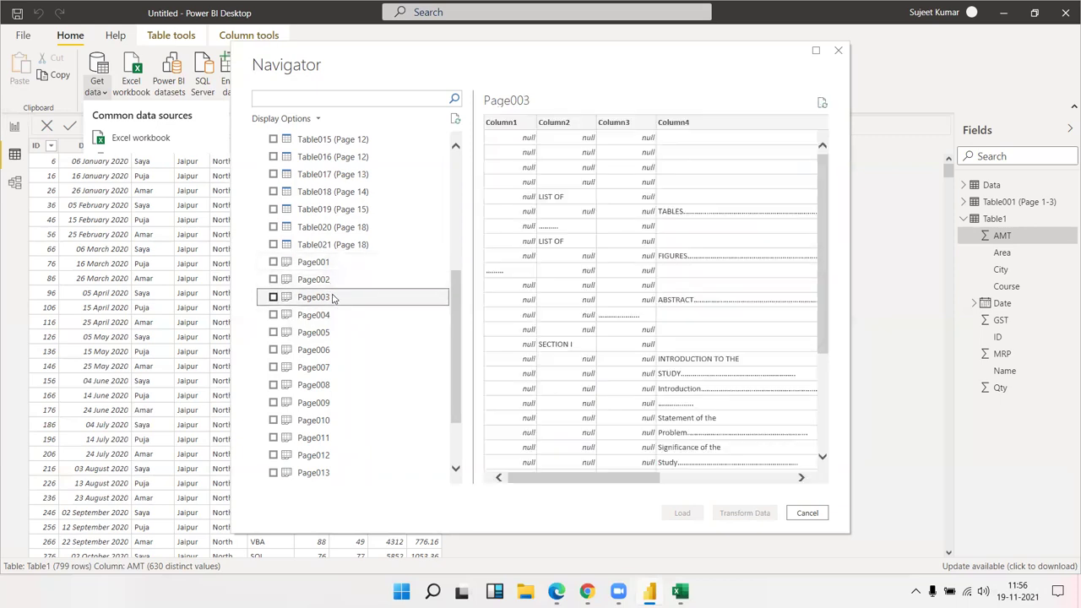
{"action": "scroll", "coordinate": [644, 356], "scroll_direction": "down", "scroll_amount": 3}
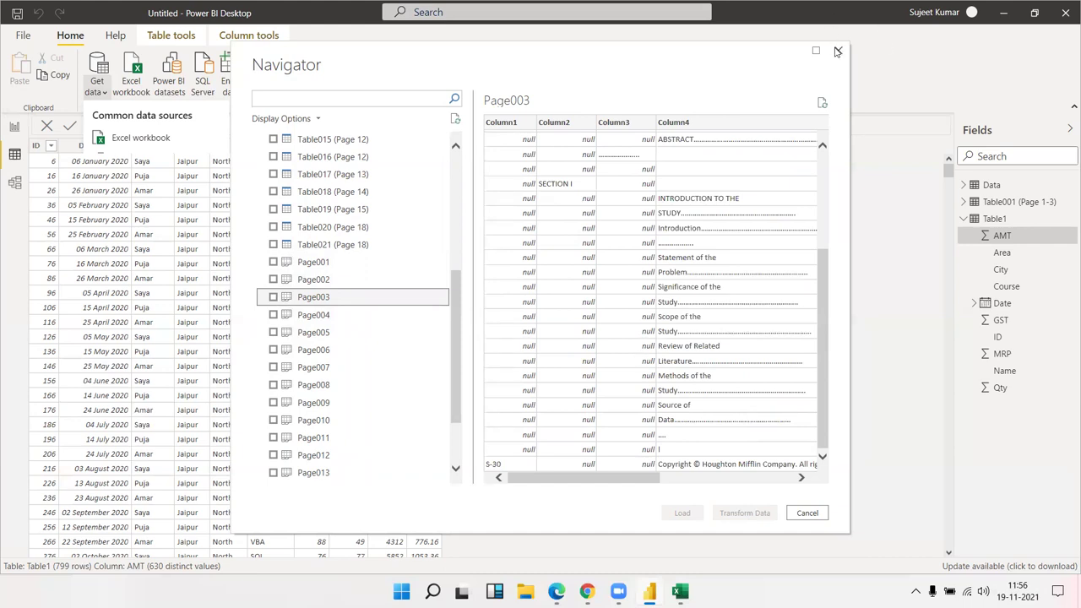
Step: In Chrome, close the PDF tab and search Google for 'world mobile users by country'
{"action": "key", "text": "alt+Tab"}
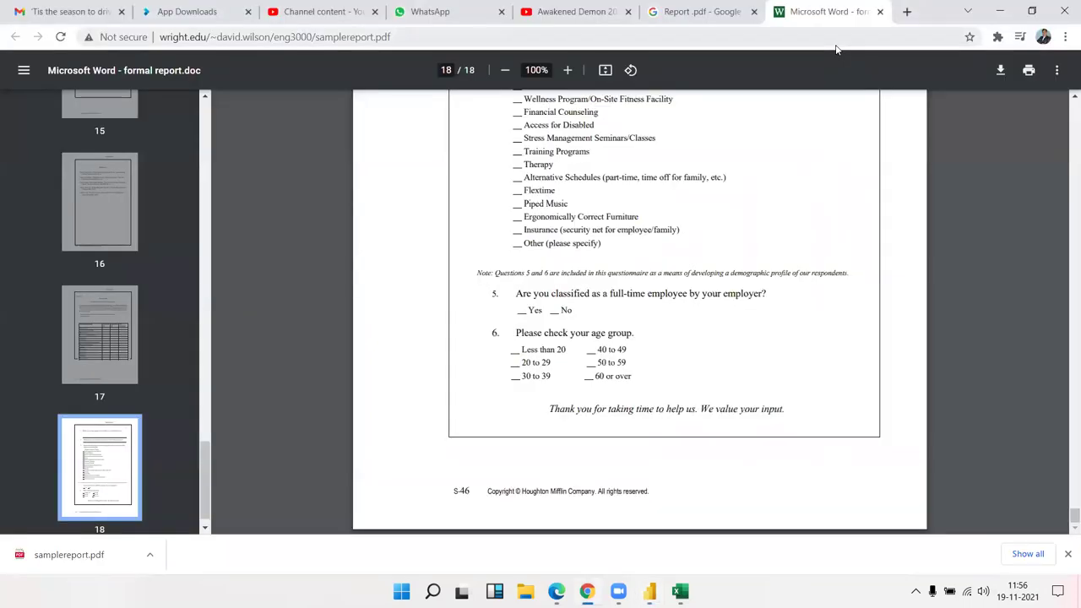
{"action": "left_click", "coordinate": [880, 13]}
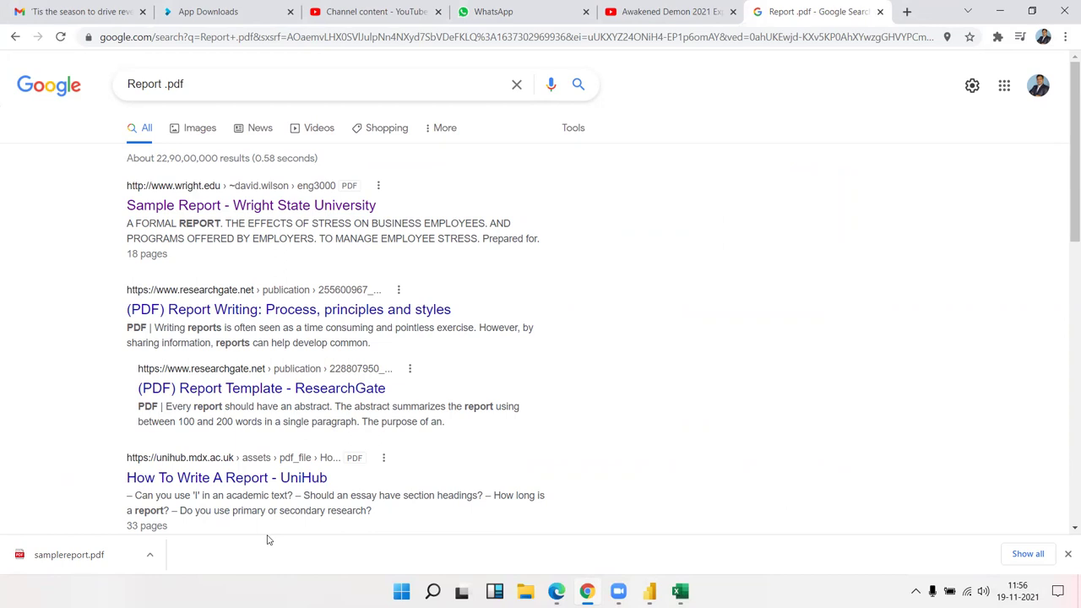
{"action": "left_click_drag", "start_coordinate": [190, 80], "coordinate": [80, 76]}
{"action": "type", "text": "w"}
{"action": "type", "text": "ol"}
{"action": "key", "text": "BackSpace"}
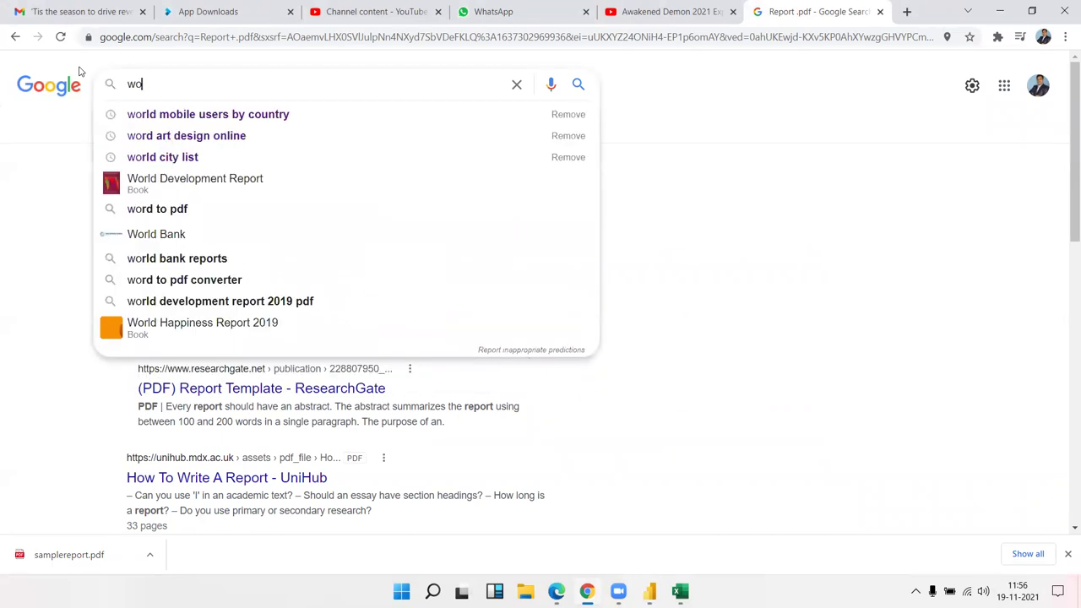
{"action": "type", "text": "l"}
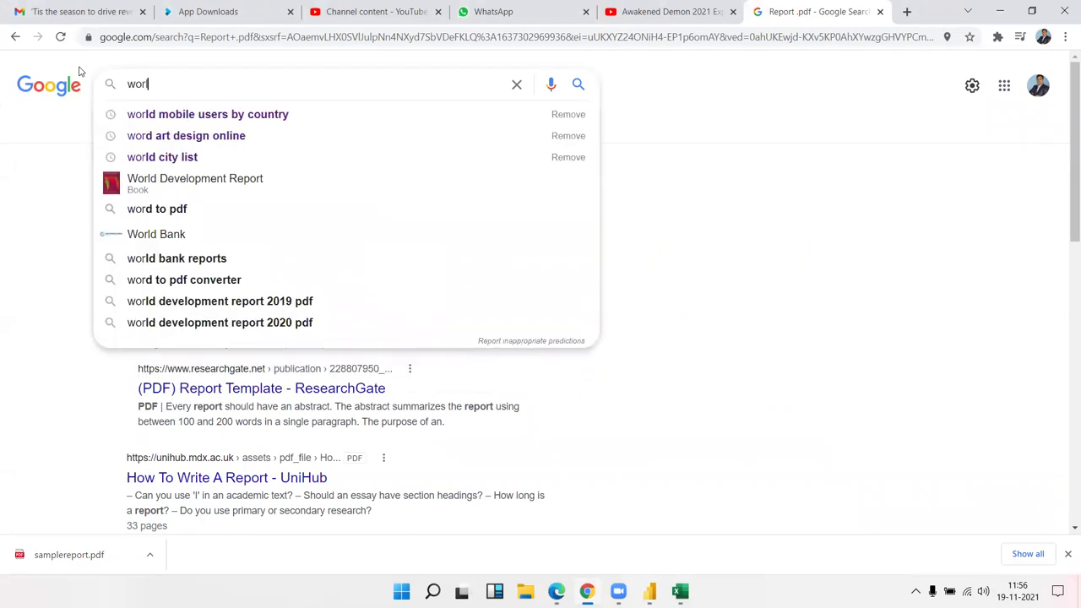
{"action": "type", "text": "d"}
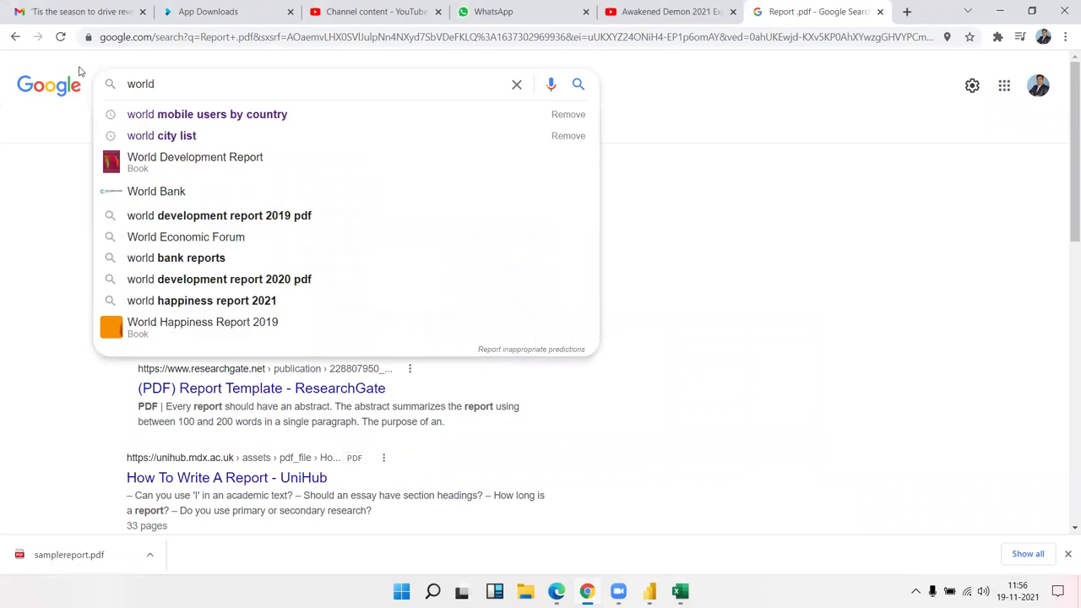
{"action": "key", "text": "Down"}
{"action": "key", "text": "Return"}
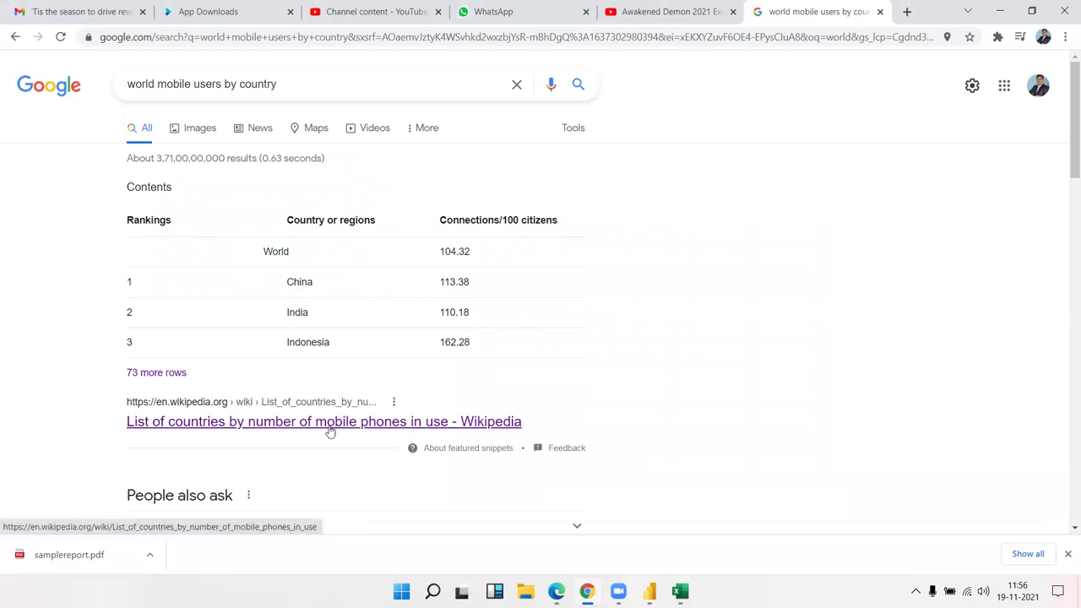
Step: Open the Wikipedia list of countries by mobile phones in use and copy its URL, returning to Power BI
{"action": "left_click", "coordinate": [332, 424]}
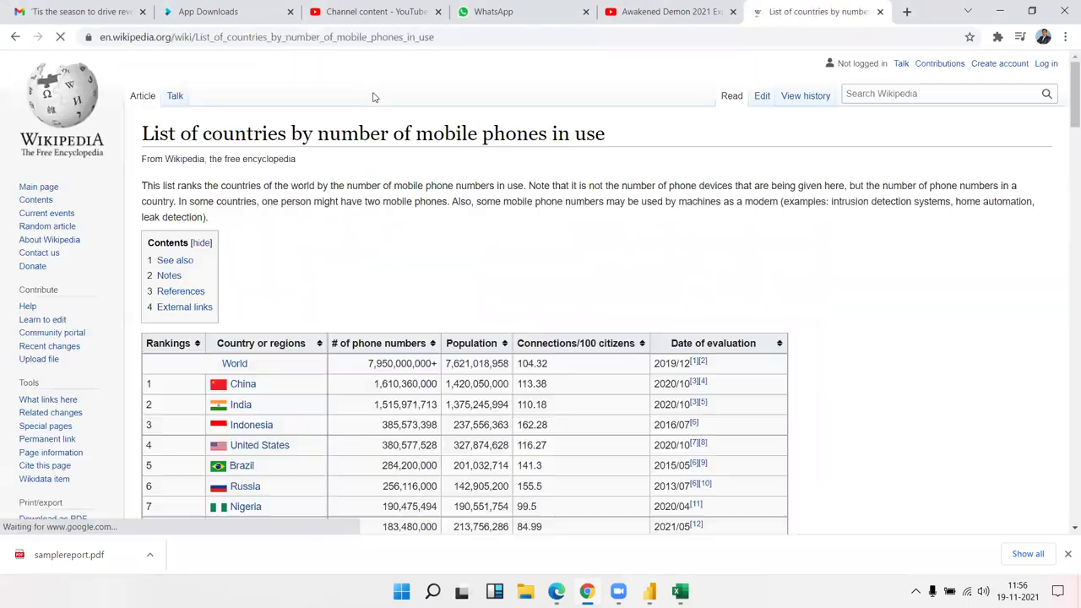
{"action": "scroll", "coordinate": [443, 296], "scroll_direction": "down", "scroll_amount": 6}
{"action": "scroll", "coordinate": [443, 295], "scroll_direction": "down", "scroll_amount": 3}
{"action": "scroll", "coordinate": [439, 297], "scroll_direction": "down", "scroll_amount": 14}
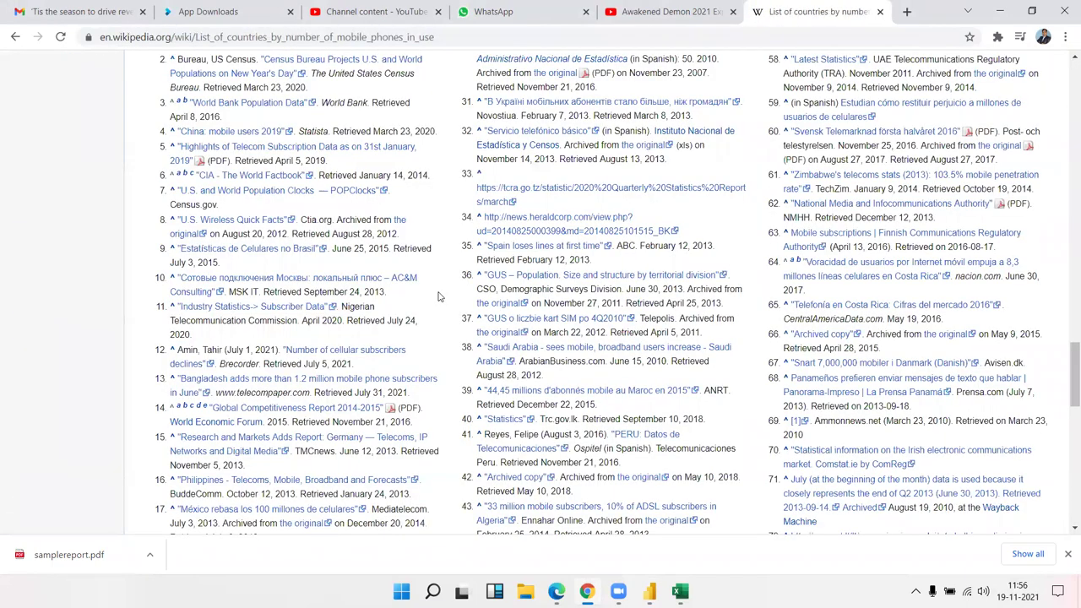
{"action": "scroll", "coordinate": [439, 296], "scroll_direction": "up", "scroll_amount": 15}
{"action": "scroll", "coordinate": [439, 296], "scroll_direction": "up", "scroll_amount": 10}
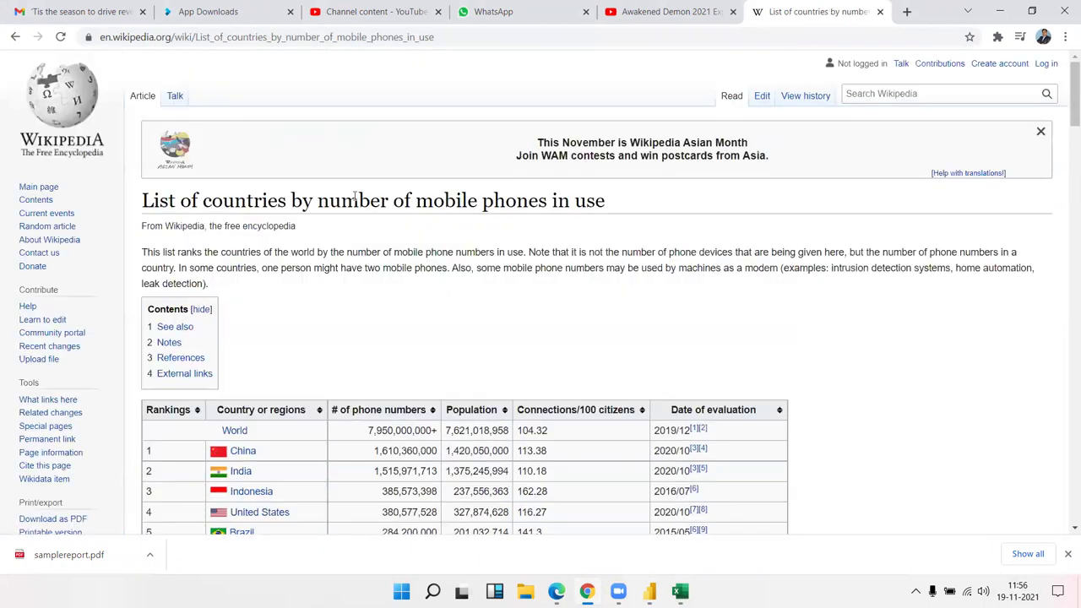
{"action": "left_click", "coordinate": [284, 37]}
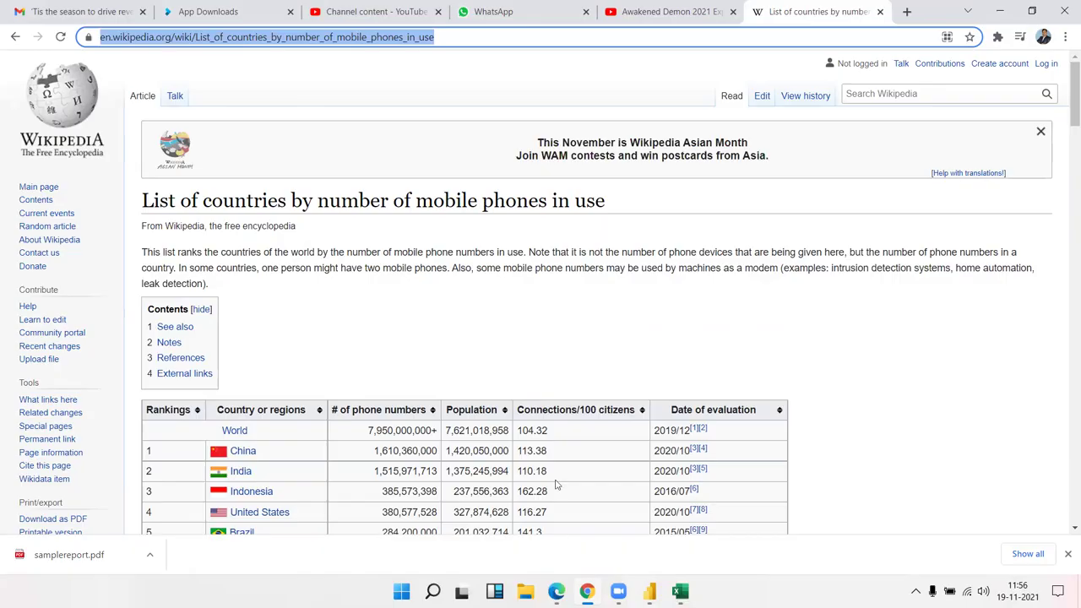
{"action": "key", "text": "alt+Tab"}
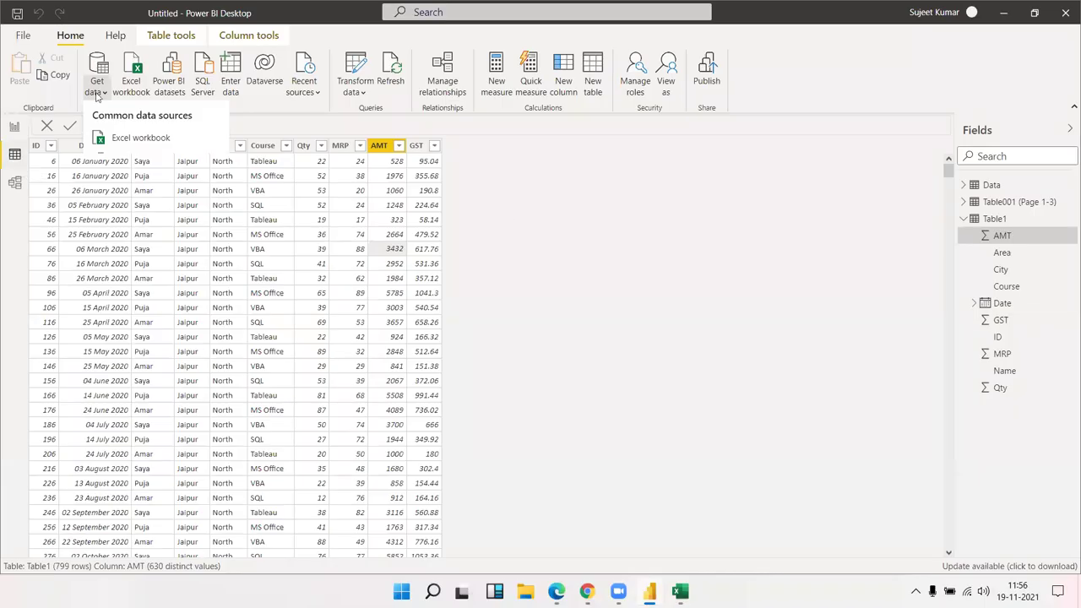
Step: Connect Power BI to the copied Wikipedia page URL as a Web data source
{"action": "left_click", "coordinate": [97, 89]}
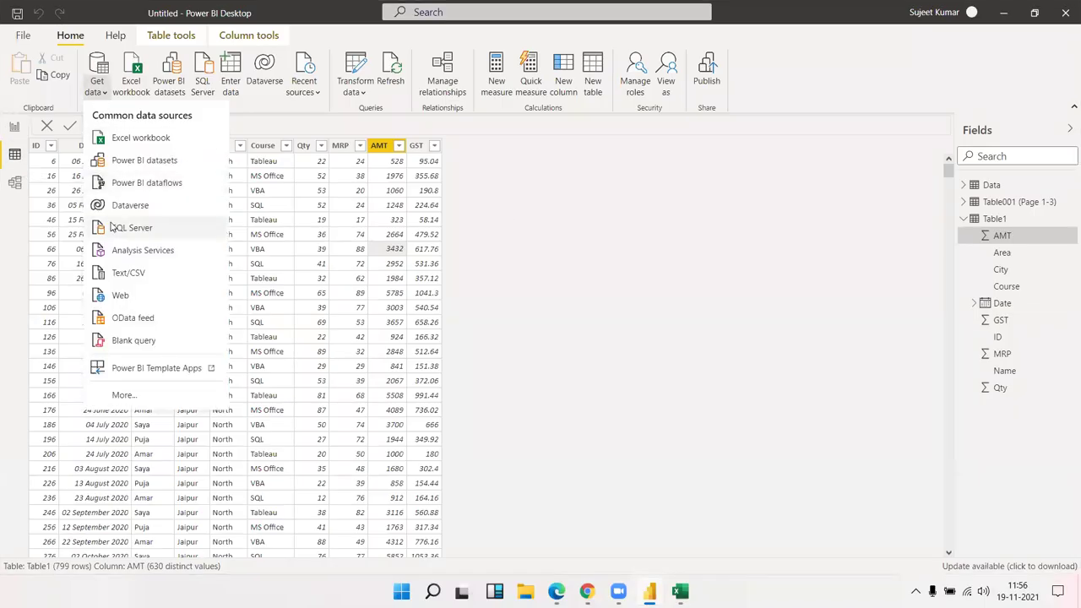
{"action": "left_click", "coordinate": [118, 297]}
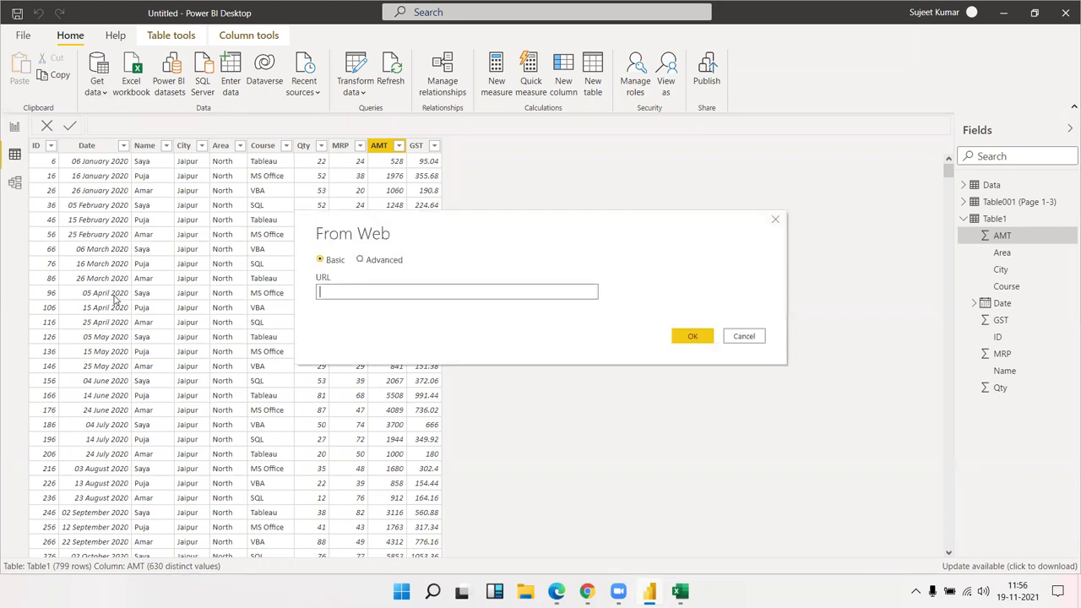
{"action": "key", "text": "ctrl+v"}
{"action": "left_click", "coordinate": [692, 338]}
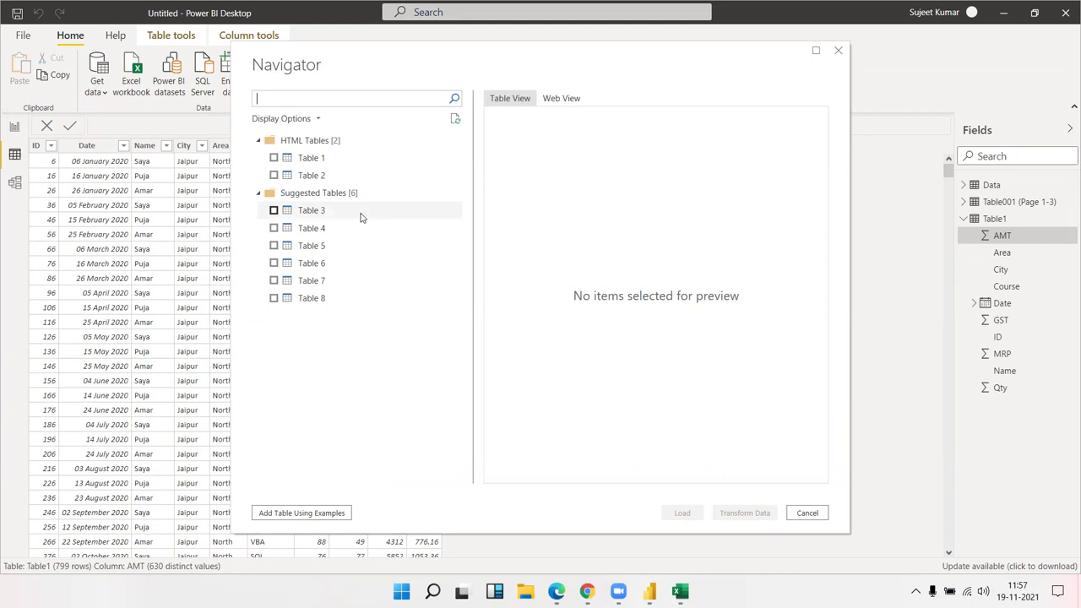
Step: Preview Table 1 through Table 8 of the Wikipedia page in the Navigator
{"action": "left_click", "coordinate": [312, 164]}
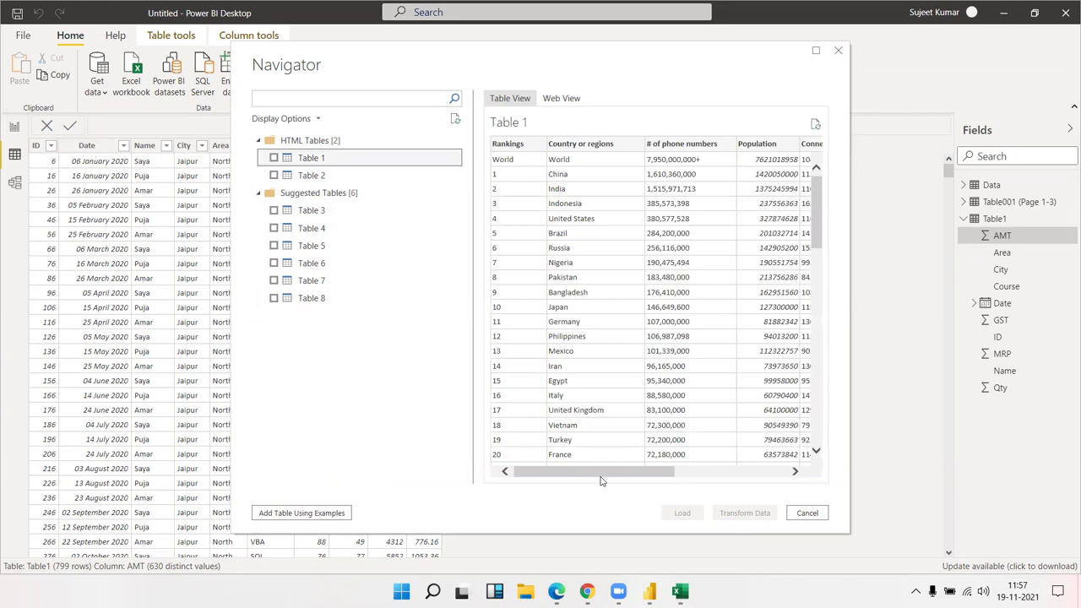
{"action": "mouse_move", "coordinate": [602, 478]}
{"action": "left_mouse_down"}
{"action": "mouse_move", "coordinate": [625, 474]}
{"action": "mouse_move", "coordinate": [538, 474]}
{"action": "left_mouse_up"}
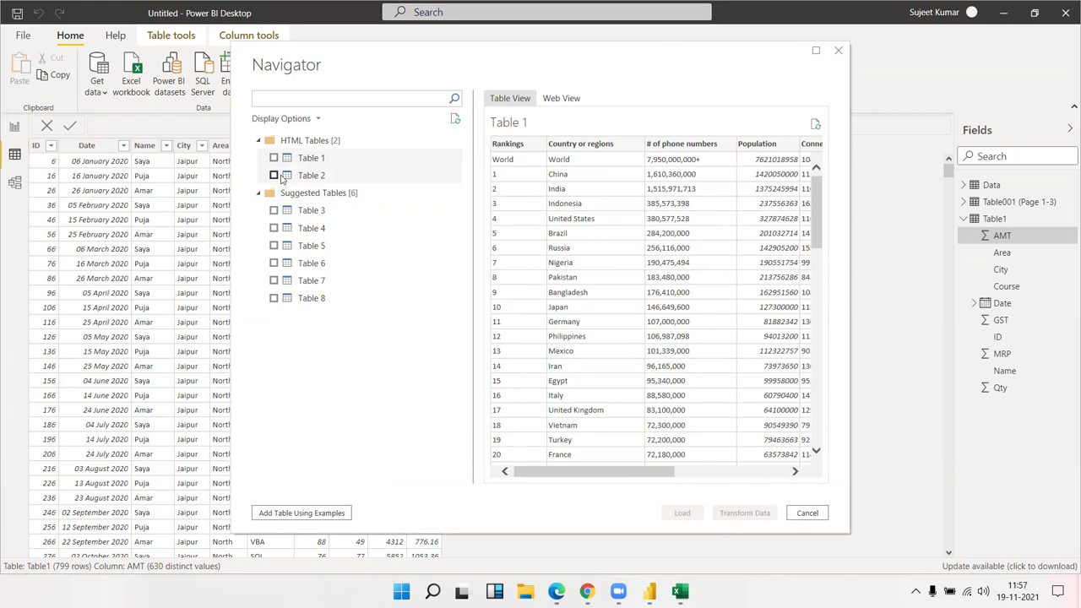
{"action": "left_click", "coordinate": [304, 174]}
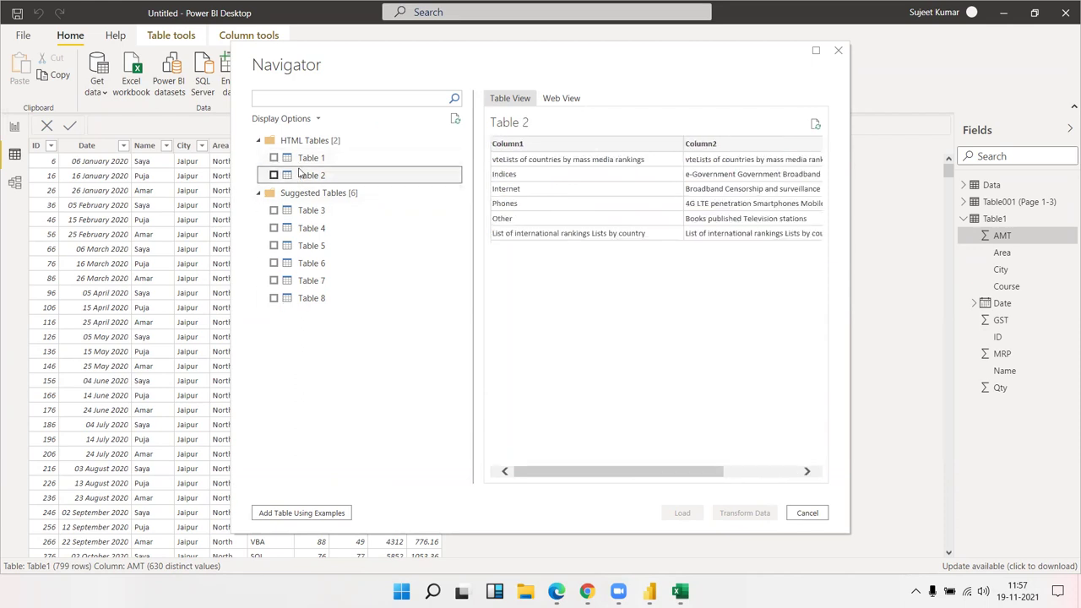
{"action": "left_click", "coordinate": [309, 211]}
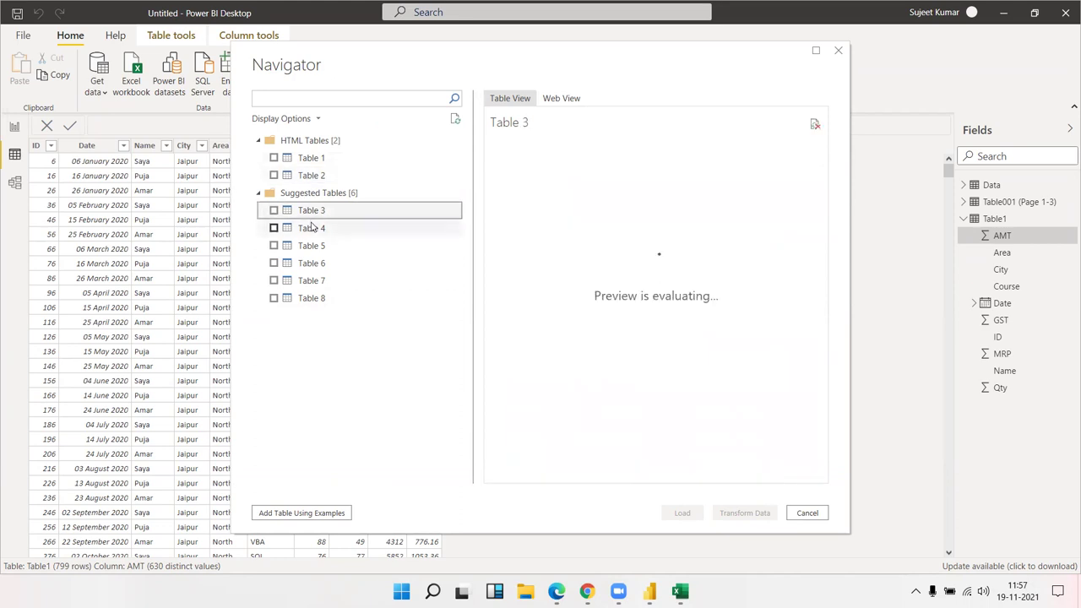
{"action": "left_click", "coordinate": [309, 233]}
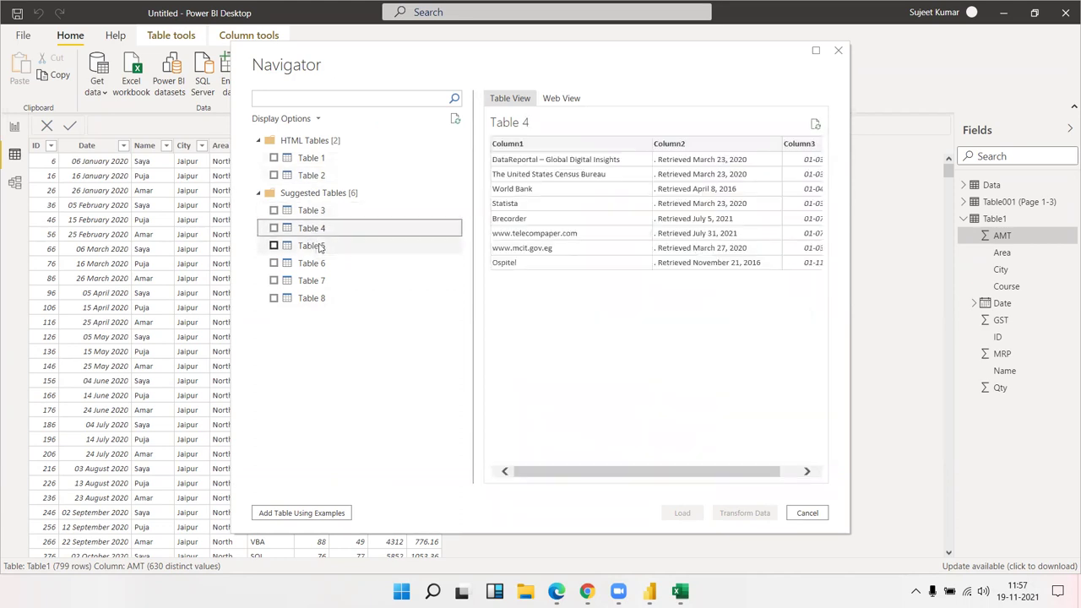
{"action": "left_click", "coordinate": [320, 246]}
{"action": "left_click", "coordinate": [321, 263]}
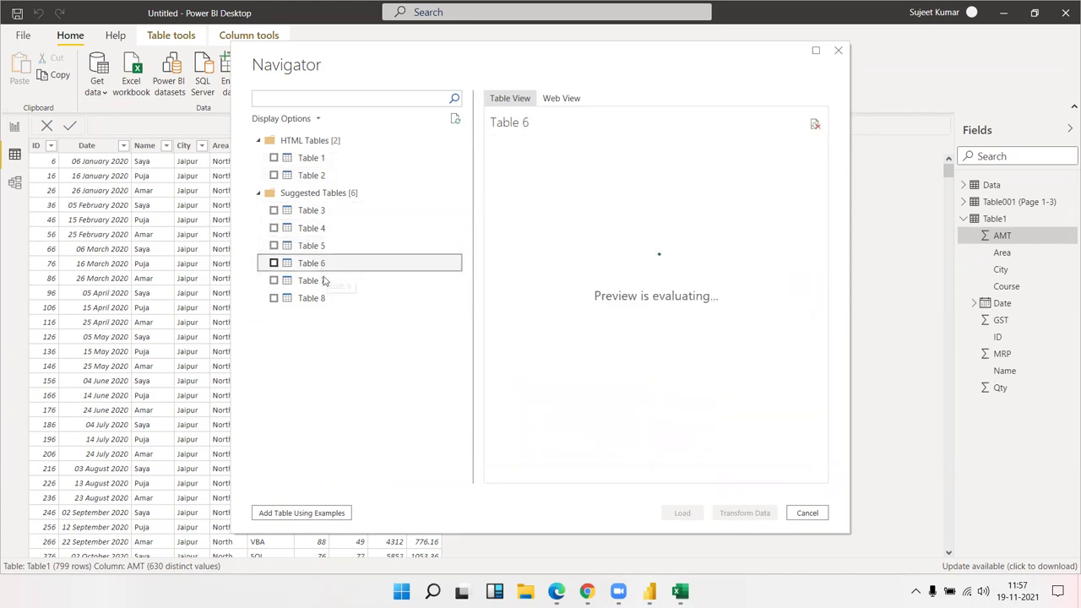
{"action": "left_click", "coordinate": [328, 281]}
{"action": "left_click", "coordinate": [330, 300]}
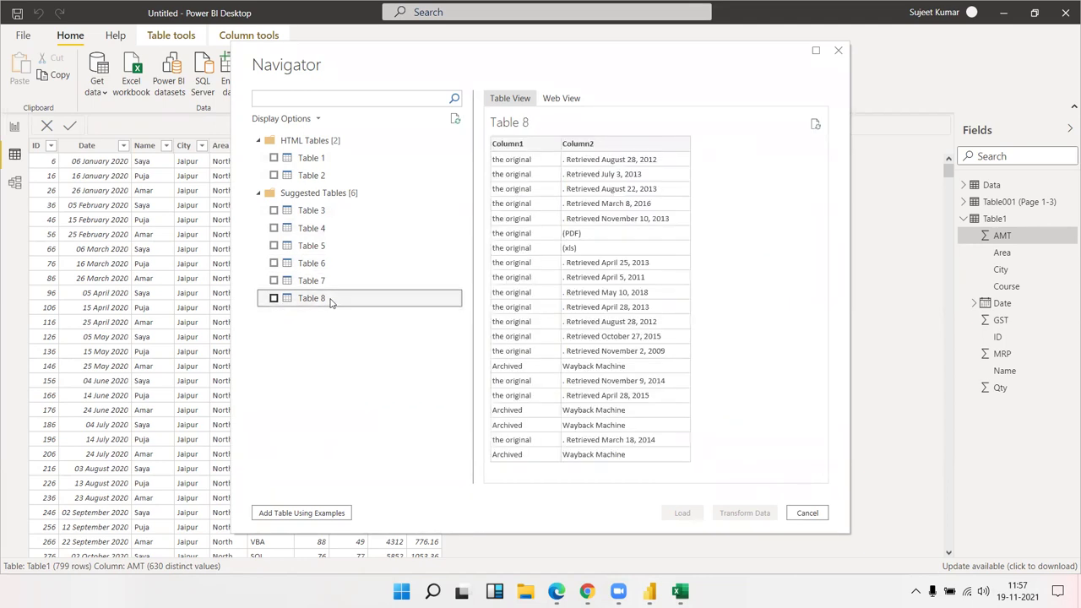
Step: Recheck Table 2, return to Table 1's phone-number rankings, then bring Chrome forward
{"action": "left_click", "coordinate": [311, 177]}
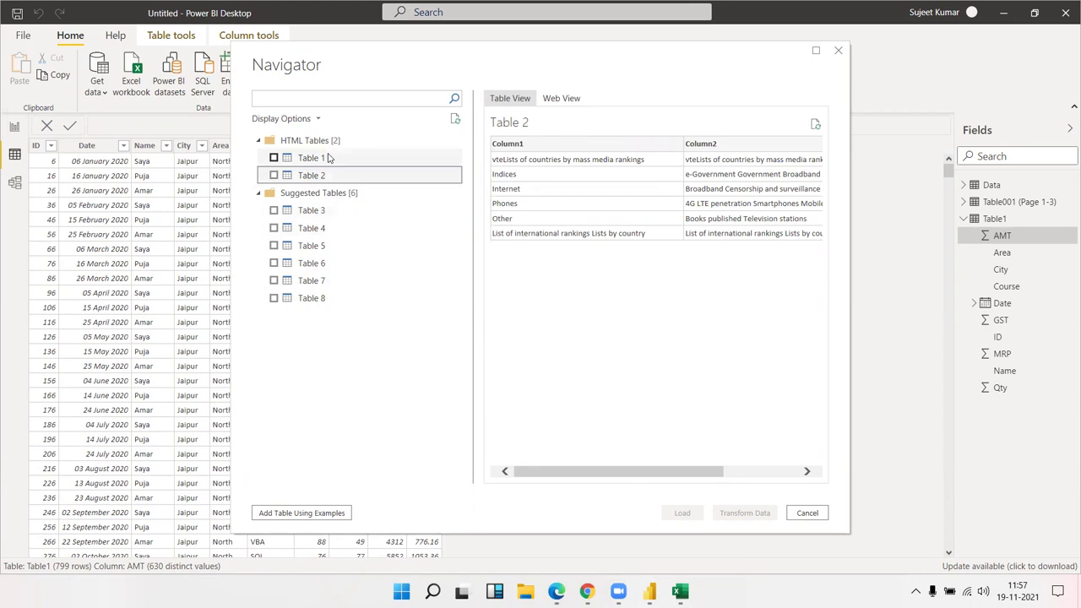
{"action": "left_click", "coordinate": [329, 159]}
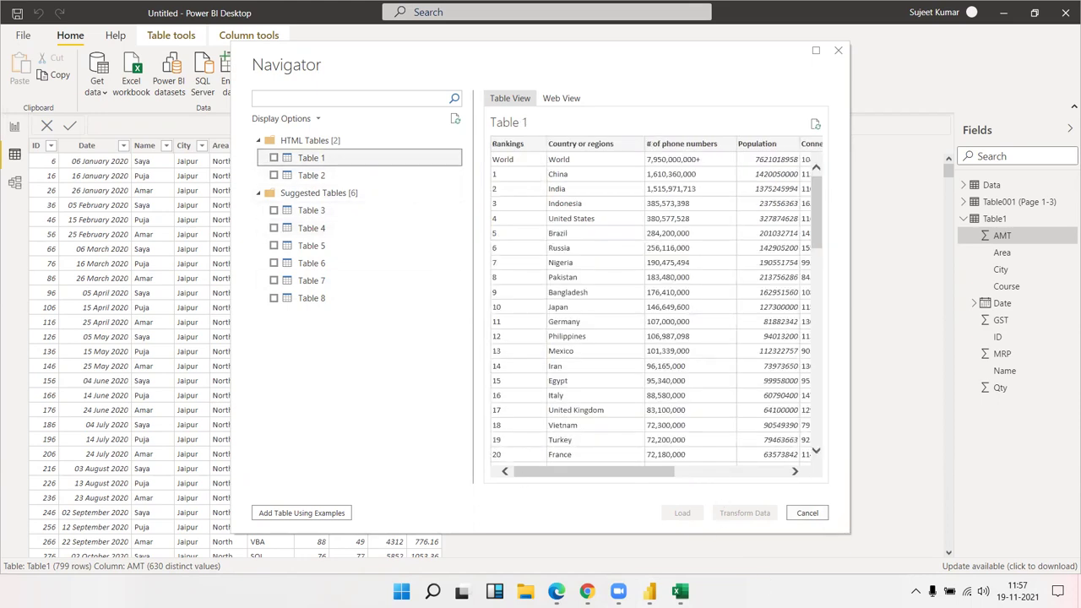
{"action": "left_click", "coordinate": [587, 591]}
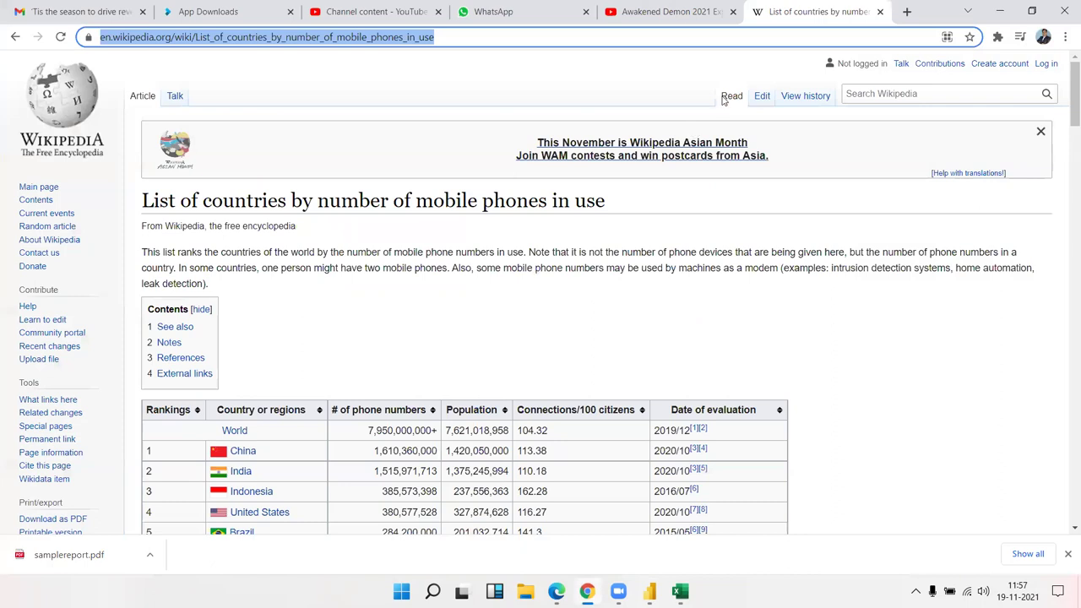
Step: Go to google.com and search for 'stock market data'
{"action": "type", "text": "google.com"}
{"action": "key", "text": "Return"}
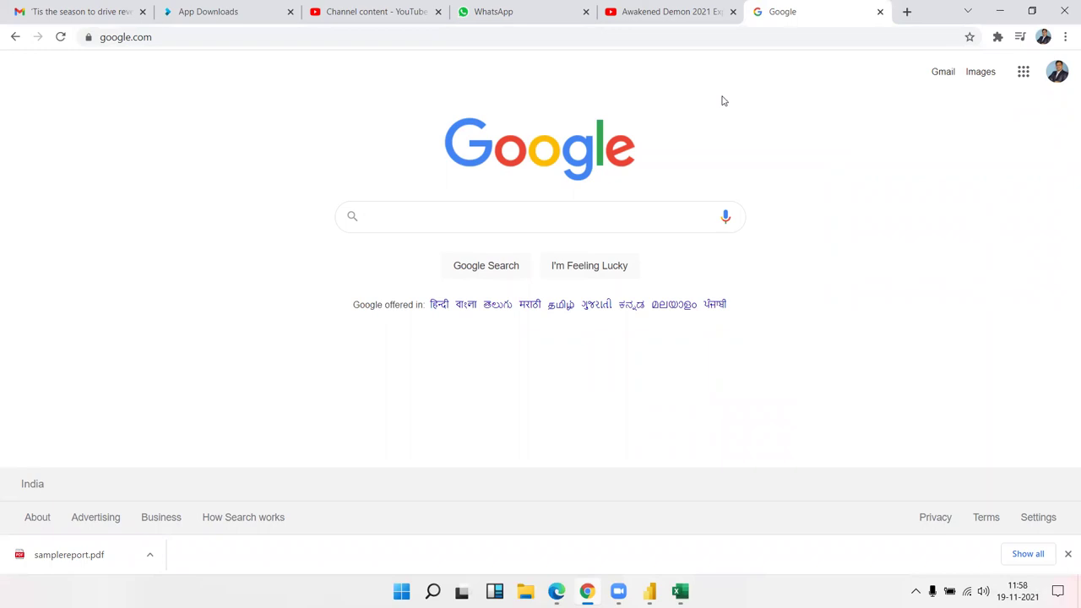
{"action": "type", "text": "s"}
{"action": "type", "text": "tok"}
{"action": "key", "text": "BackSpace"}
{"action": "key", "text": "Down"}
{"action": "key", "text": "Return"}
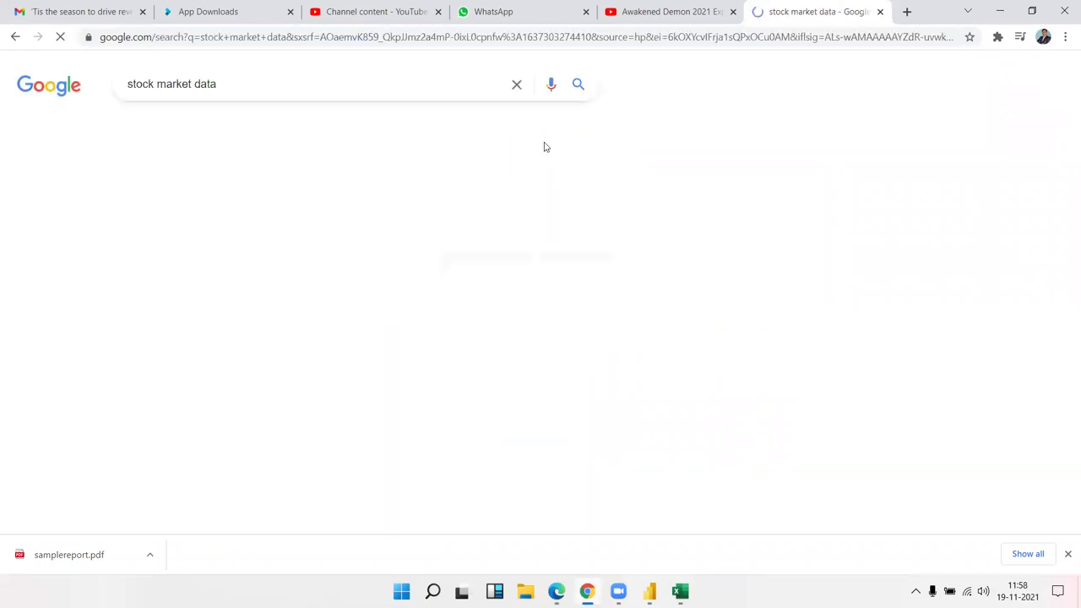
Step: Open the CNN and moneycontrol stock market results in new tabs
{"action": "scroll", "coordinate": [245, 508], "scroll_direction": "down", "scroll_amount": 4}
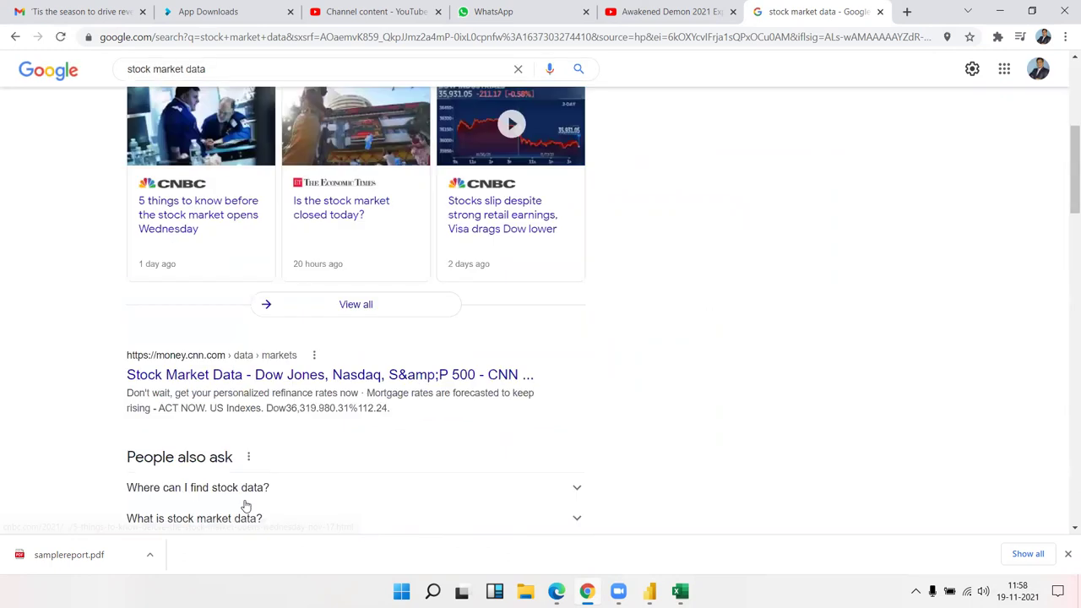
{"action": "right_click", "coordinate": [253, 378]}
{"action": "left_click", "coordinate": [269, 385]}
{"action": "scroll", "coordinate": [263, 397], "scroll_direction": "down", "scroll_amount": 4}
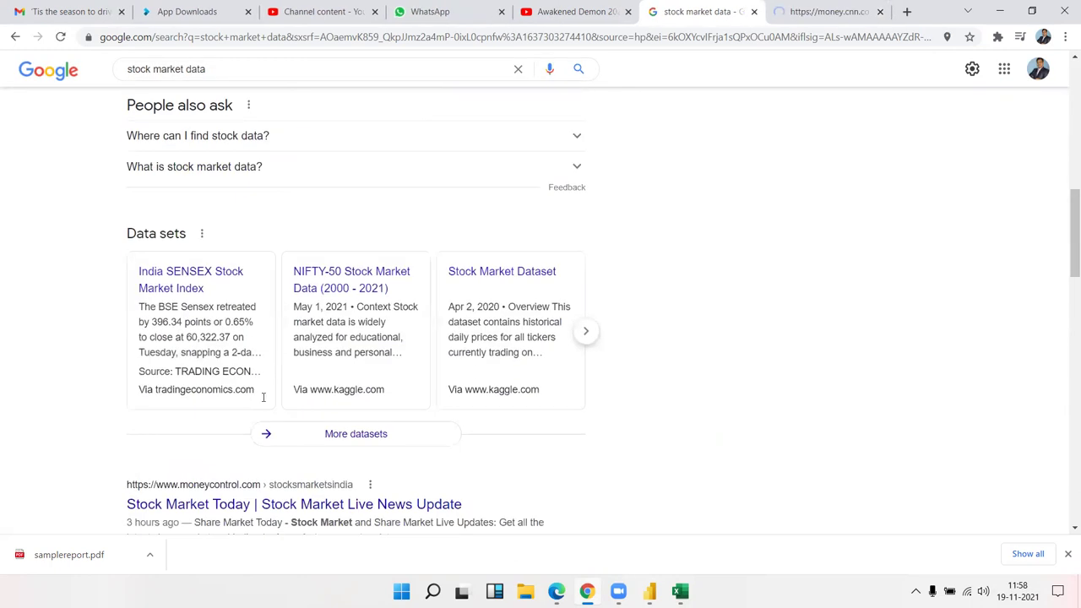
{"action": "right_click", "coordinate": [275, 505]}
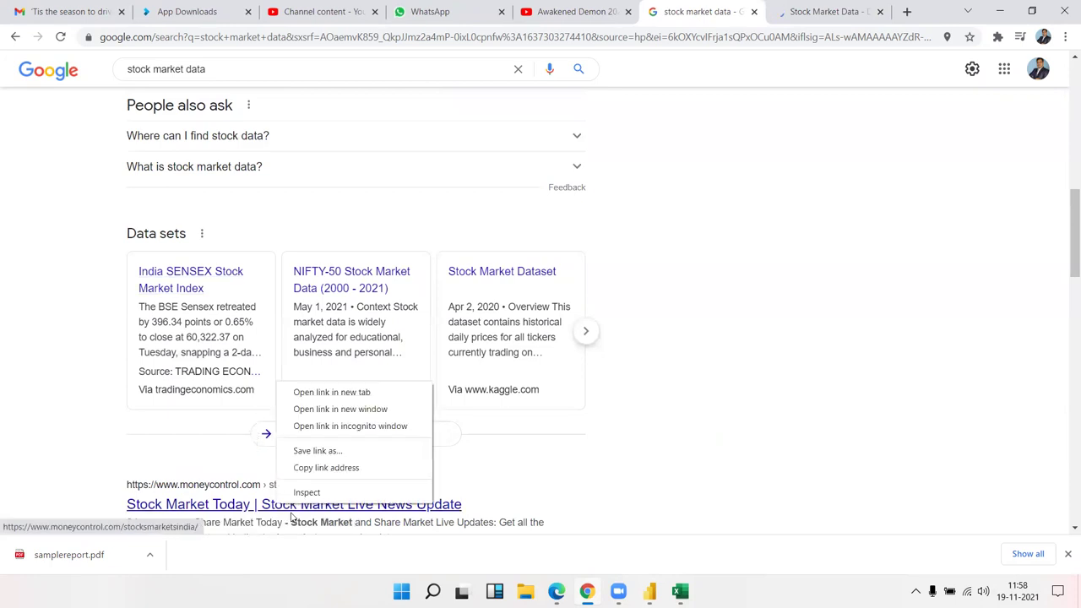
{"action": "left_click", "coordinate": [306, 392]}
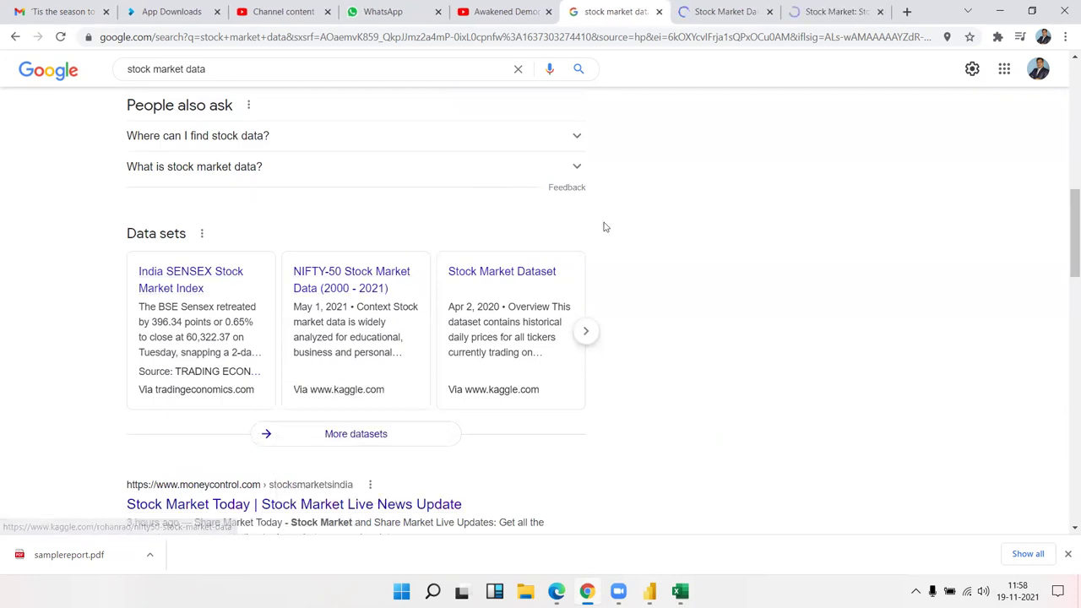
Step: Browse CNN Business's Markets page, then move to the moneycontrol stock market tab
{"action": "left_click", "coordinate": [722, 12]}
{"action": "scroll", "coordinate": [506, 211], "scroll_direction": "down", "scroll_amount": 2}
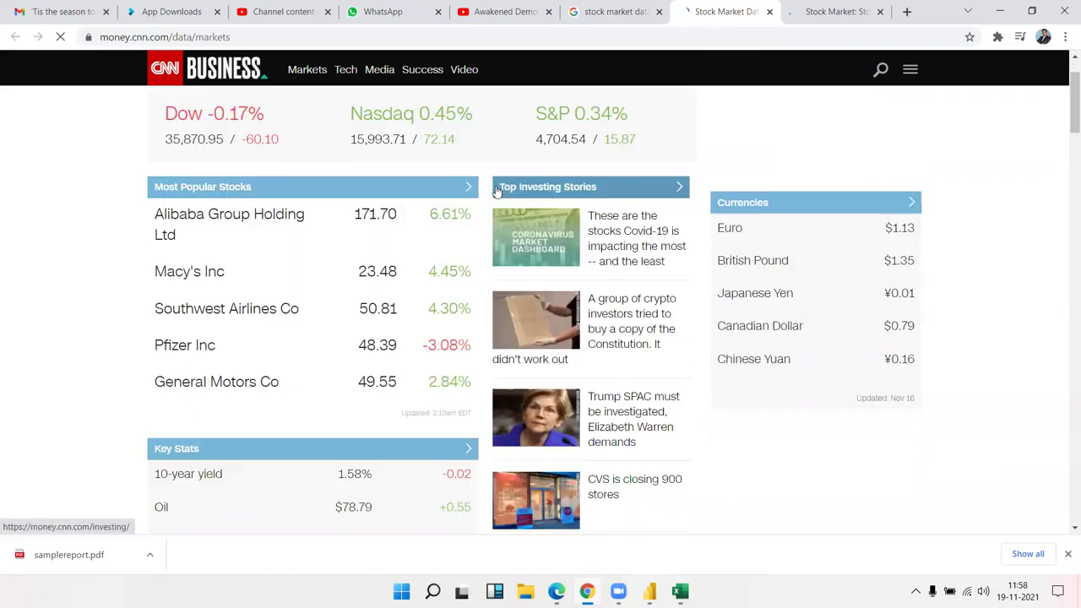
{"action": "scroll", "coordinate": [499, 203], "scroll_direction": "down", "scroll_amount": 6}
{"action": "scroll", "coordinate": [492, 194], "scroll_direction": "up", "scroll_amount": 3}
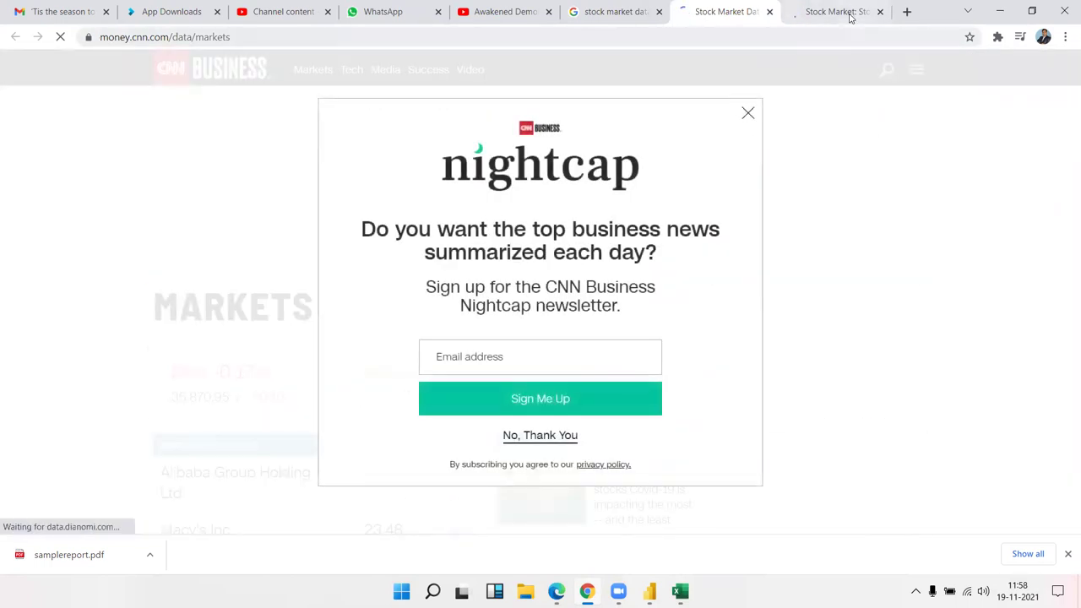
{"action": "left_click", "coordinate": [820, 17]}
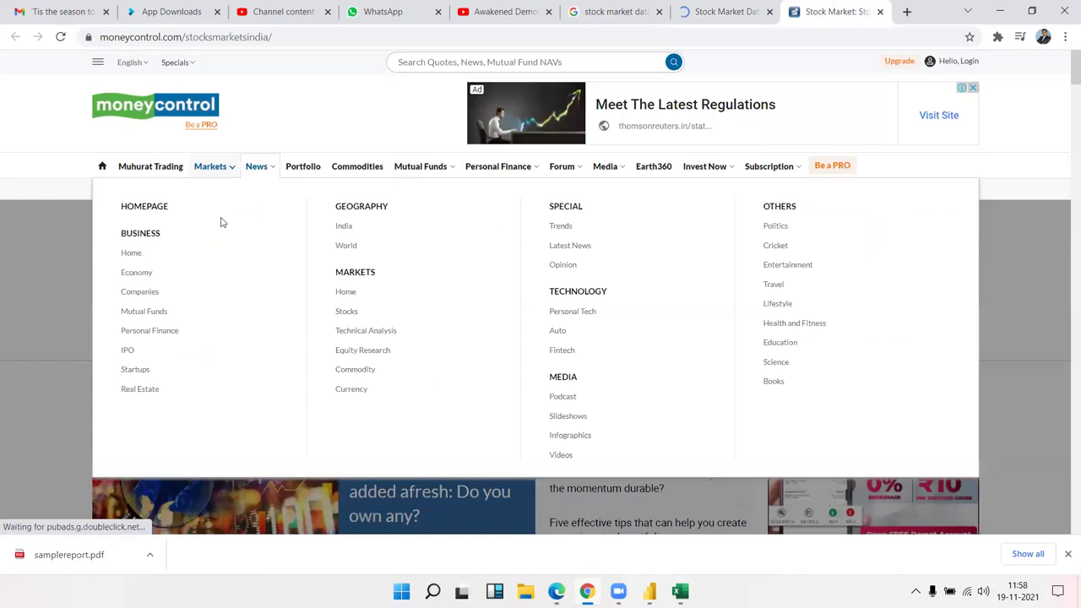
{"action": "mouse_move", "coordinate": [210, 166]}
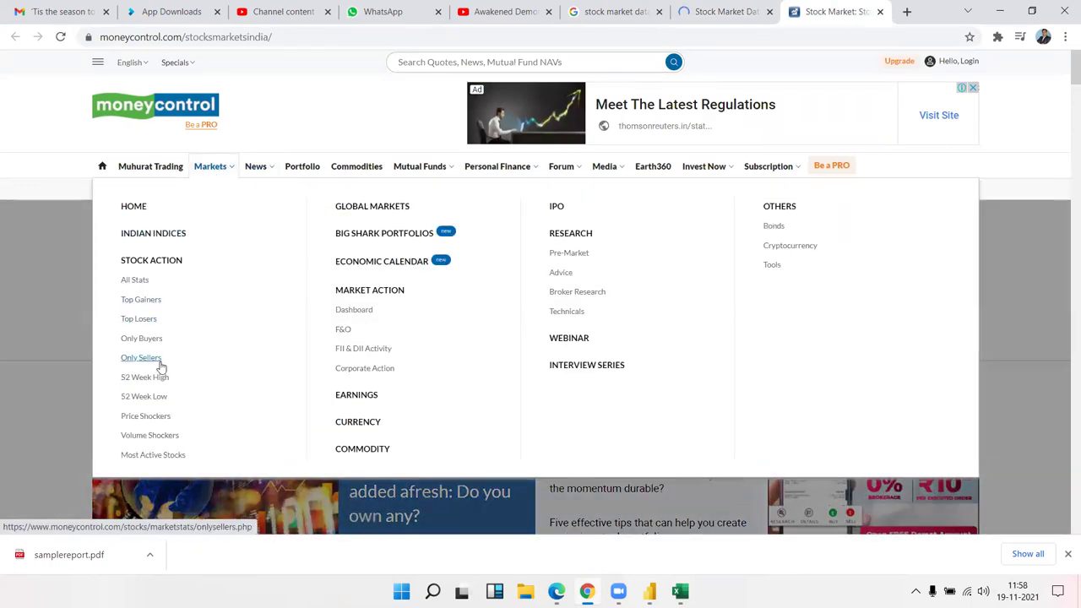
Step: Open moneycontrol's All Stats page and view the full BSE Top Gainers list
{"action": "left_click", "coordinate": [147, 287]}
{"action": "scroll", "coordinate": [144, 285], "scroll_direction": "down", "scroll_amount": 5}
{"action": "scroll", "coordinate": [325, 286], "scroll_direction": "down", "scroll_amount": 5}
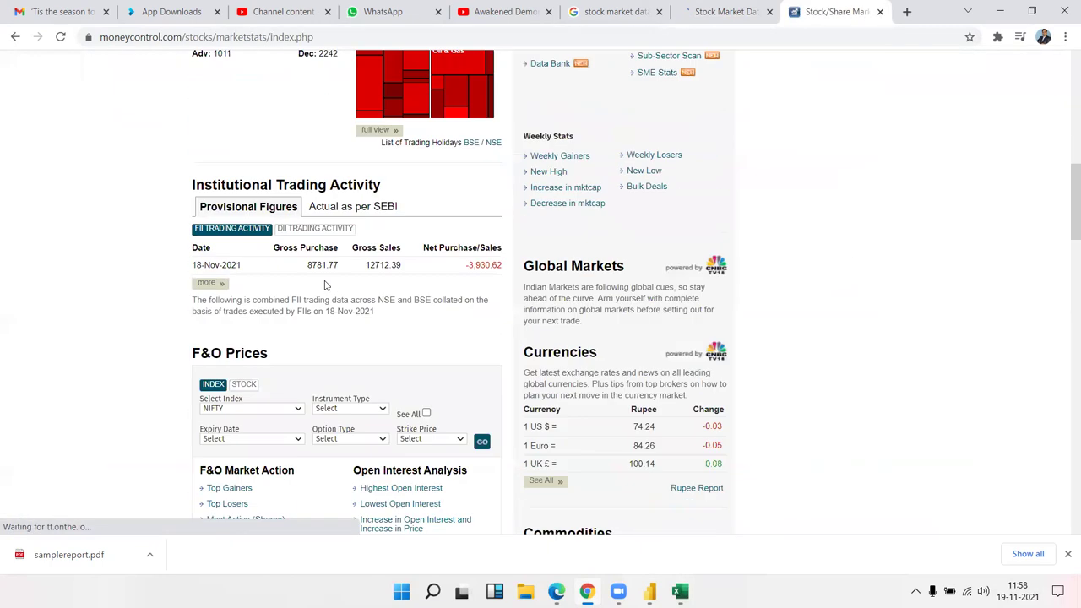
{"action": "scroll", "coordinate": [325, 285], "scroll_direction": "up", "scroll_amount": 10}
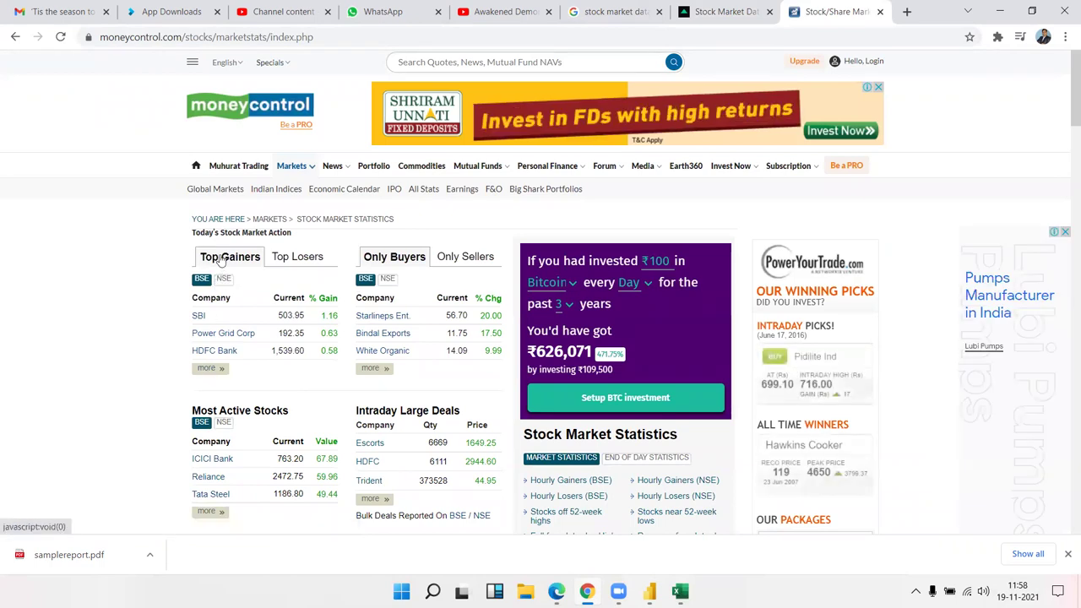
{"action": "left_click", "coordinate": [208, 373]}
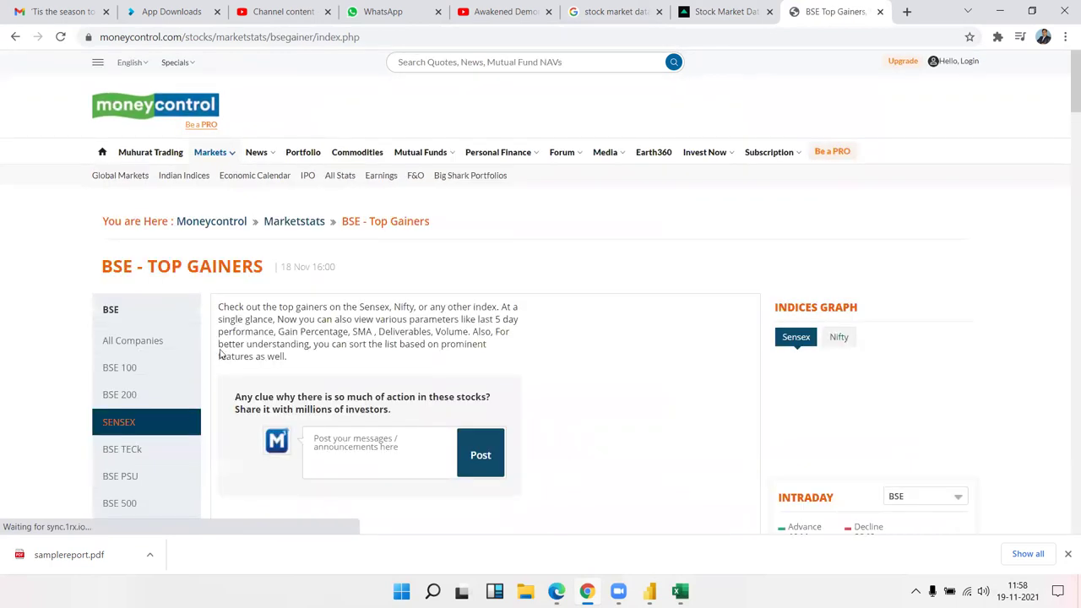
{"action": "scroll", "coordinate": [496, 330], "scroll_direction": "down", "scroll_amount": 10}
{"action": "mouse_move", "coordinate": [495, 309]}
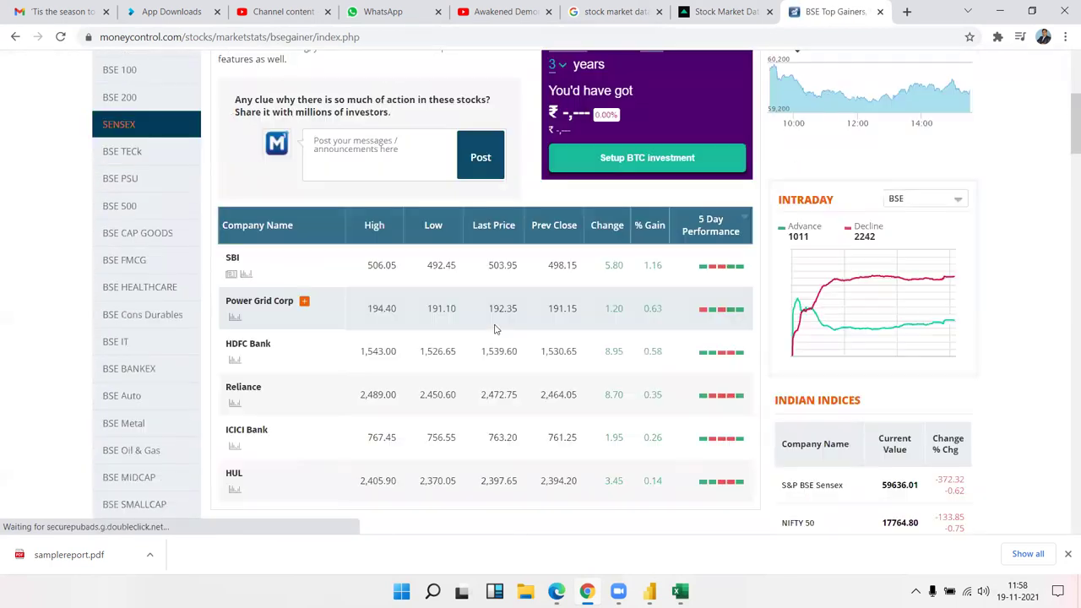
{"action": "scroll", "coordinate": [496, 330], "scroll_direction": "down", "scroll_amount": 3}
{"action": "scroll", "coordinate": [495, 330], "scroll_direction": "up", "scroll_amount": 4}
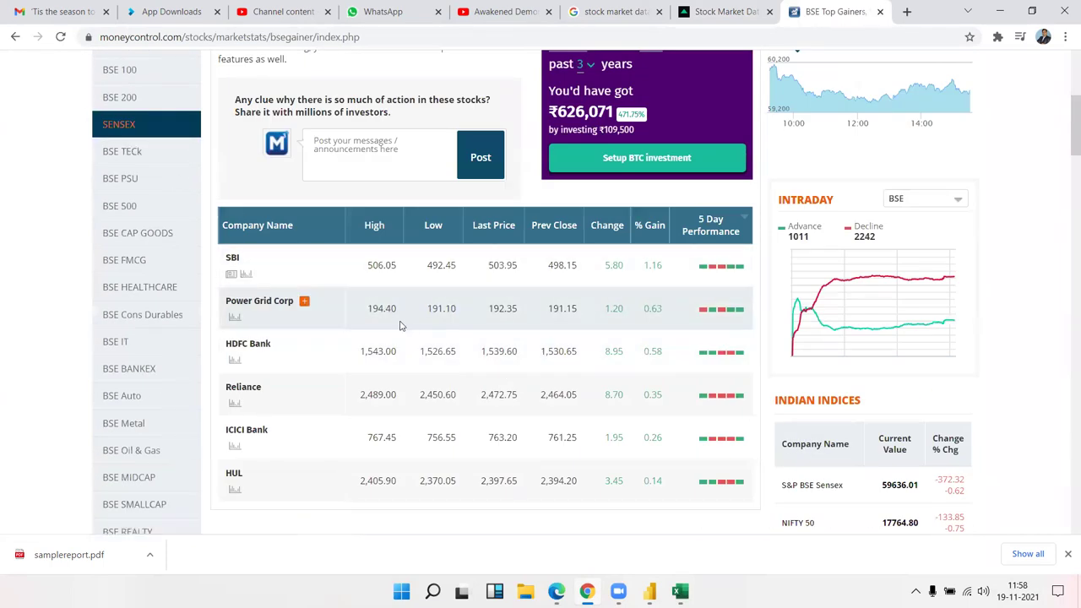
Step: Return to the statistics page and open the full 52 Week High - BSE list
{"action": "left_click", "coordinate": [16, 36]}
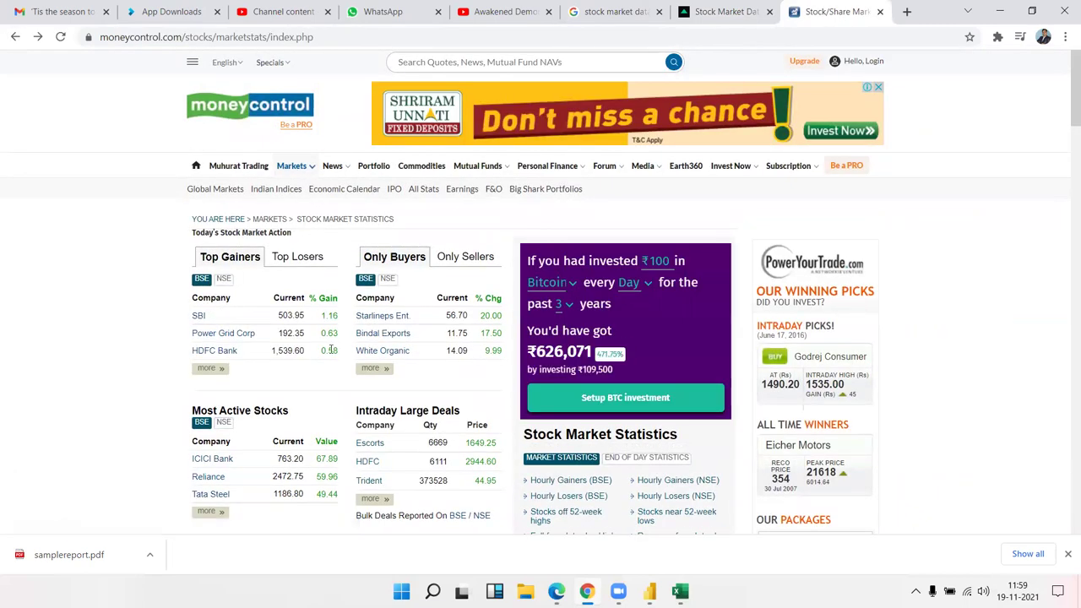
{"action": "scroll", "coordinate": [329, 353], "scroll_direction": "down", "scroll_amount": 4}
{"action": "scroll", "coordinate": [328, 357], "scroll_direction": "down", "scroll_amount": 4}
{"action": "scroll", "coordinate": [328, 357], "scroll_direction": "down", "scroll_amount": 4}
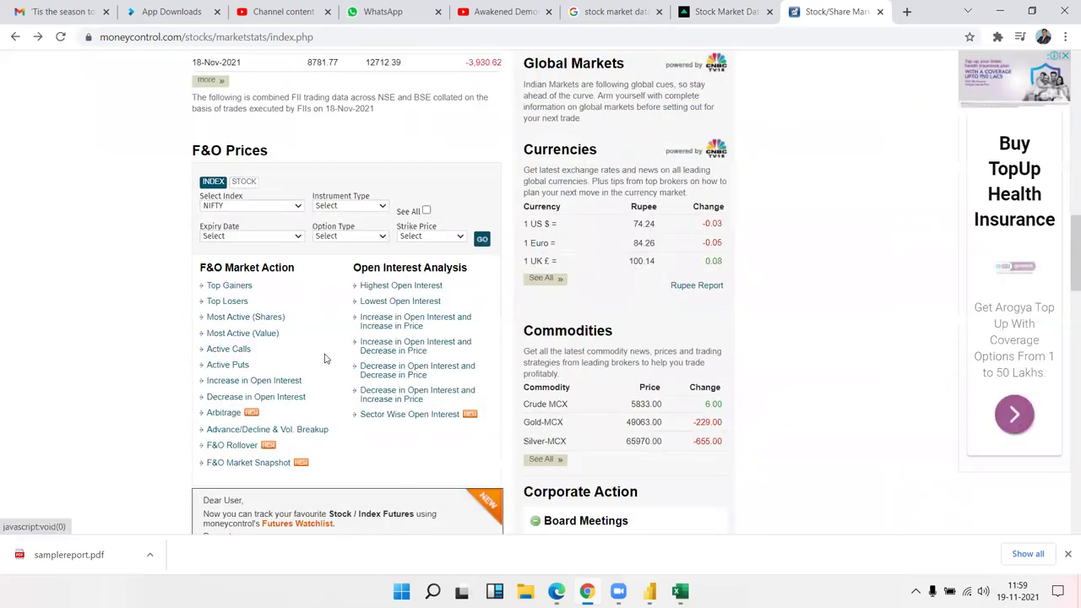
{"action": "scroll", "coordinate": [326, 359], "scroll_direction": "up", "scroll_amount": 4}
{"action": "scroll", "coordinate": [326, 359], "scroll_direction": "up", "scroll_amount": 4}
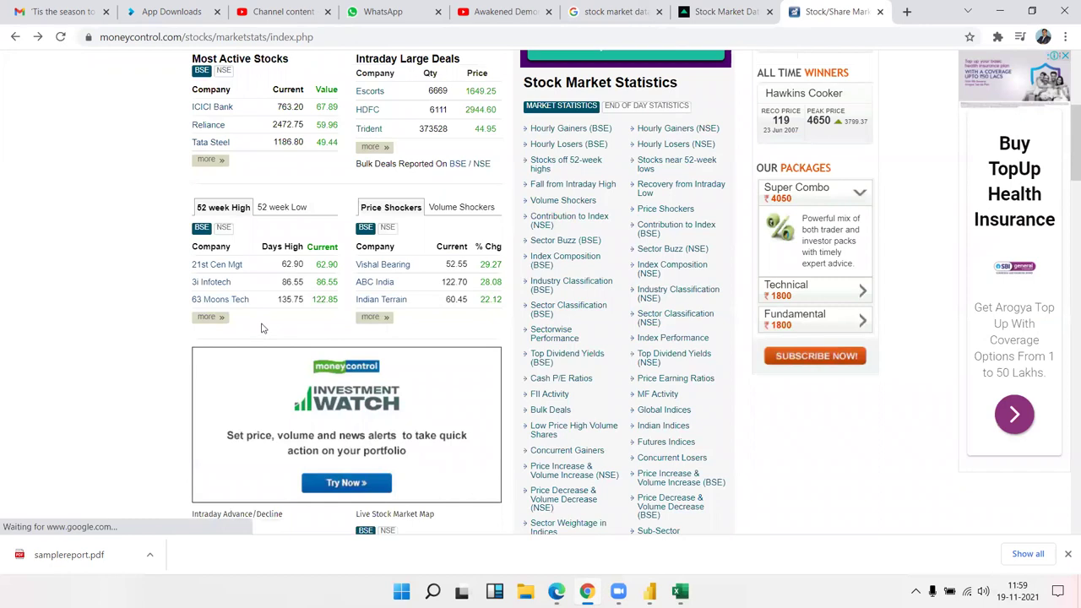
{"action": "left_click", "coordinate": [206, 317]}
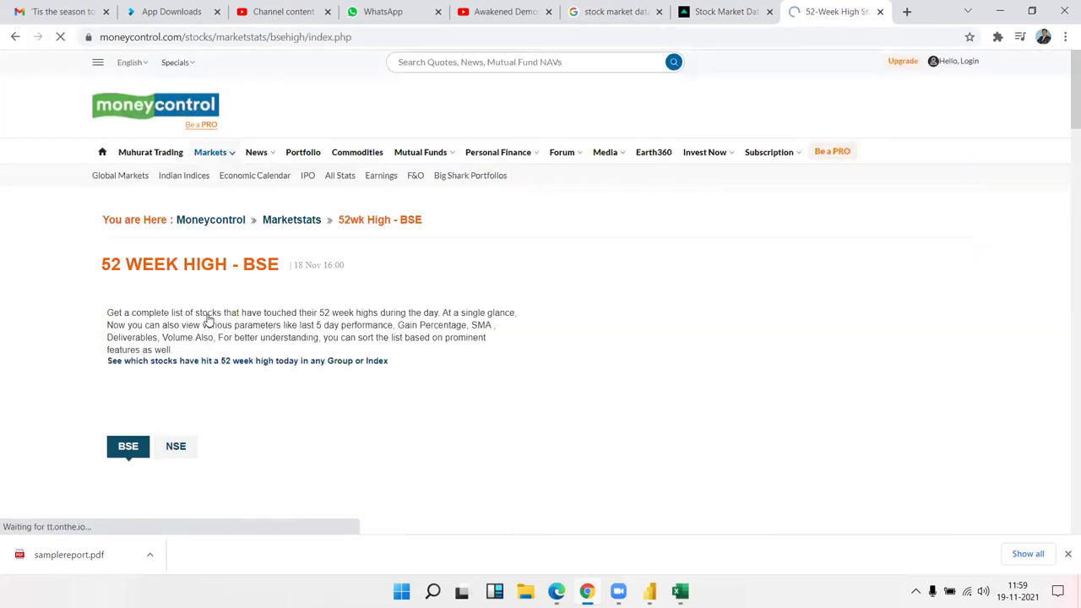
Step: Scroll through the 52-week-high BSE stock list
{"action": "scroll", "coordinate": [223, 316], "scroll_direction": "down", "scroll_amount": 4}
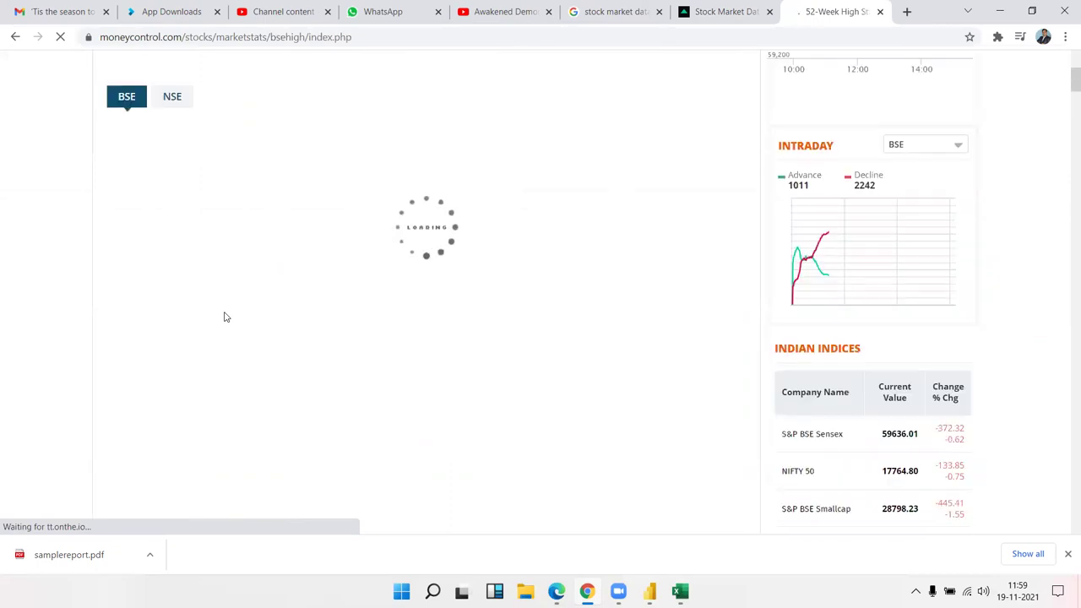
{"action": "scroll", "coordinate": [376, 300], "scroll_direction": "down", "scroll_amount": 4}
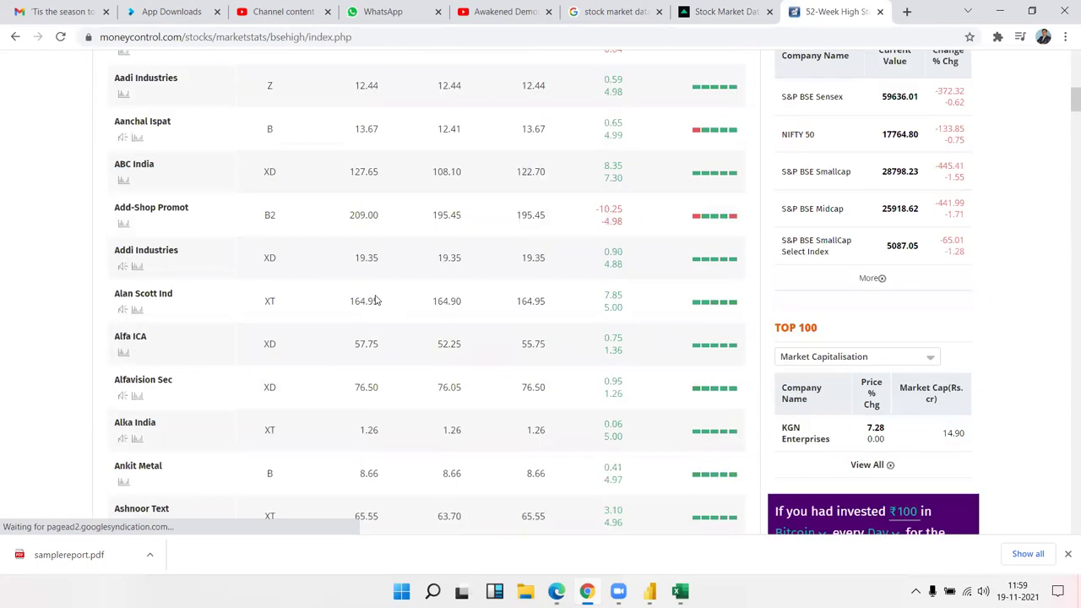
{"action": "scroll", "coordinate": [376, 300], "scroll_direction": "down", "scroll_amount": 5}
{"action": "scroll", "coordinate": [376, 300], "scroll_direction": "down", "scroll_amount": 5}
{"action": "scroll", "coordinate": [376, 300], "scroll_direction": "down", "scroll_amount": 8}
{"action": "scroll", "coordinate": [376, 299], "scroll_direction": "down", "scroll_amount": 10}
{"action": "scroll", "coordinate": [376, 300], "scroll_direction": "down", "scroll_amount": 10}
{"action": "scroll", "coordinate": [376, 300], "scroll_direction": "down", "scroll_amount": 10}
{"action": "scroll", "coordinate": [376, 300], "scroll_direction": "down", "scroll_amount": 10}
{"action": "scroll", "coordinate": [376, 297], "scroll_direction": "down", "scroll_amount": 8}
{"action": "scroll", "coordinate": [376, 298], "scroll_direction": "up", "scroll_amount": 4}
{"action": "scroll", "coordinate": [400, 251], "scroll_direction": "up", "scroll_amount": 10}
{"action": "scroll", "coordinate": [400, 251], "scroll_direction": "up", "scroll_amount": 5}
Step: Select and copy the page's web address, then return to Power BI Desktop
{"action": "left_click", "coordinate": [338, 40]}
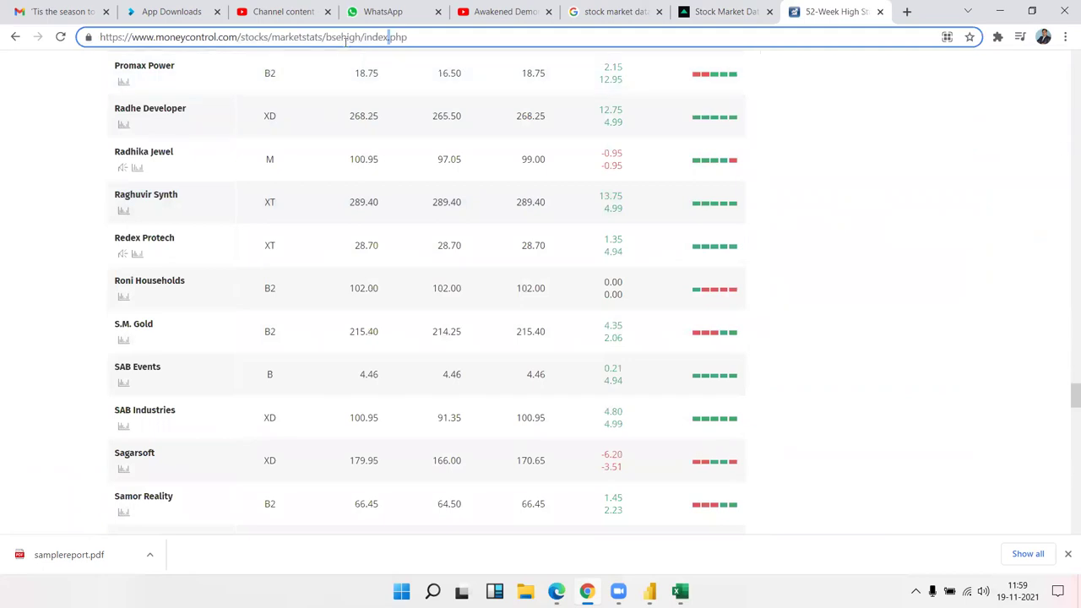
{"action": "left_click", "coordinate": [345, 40]}
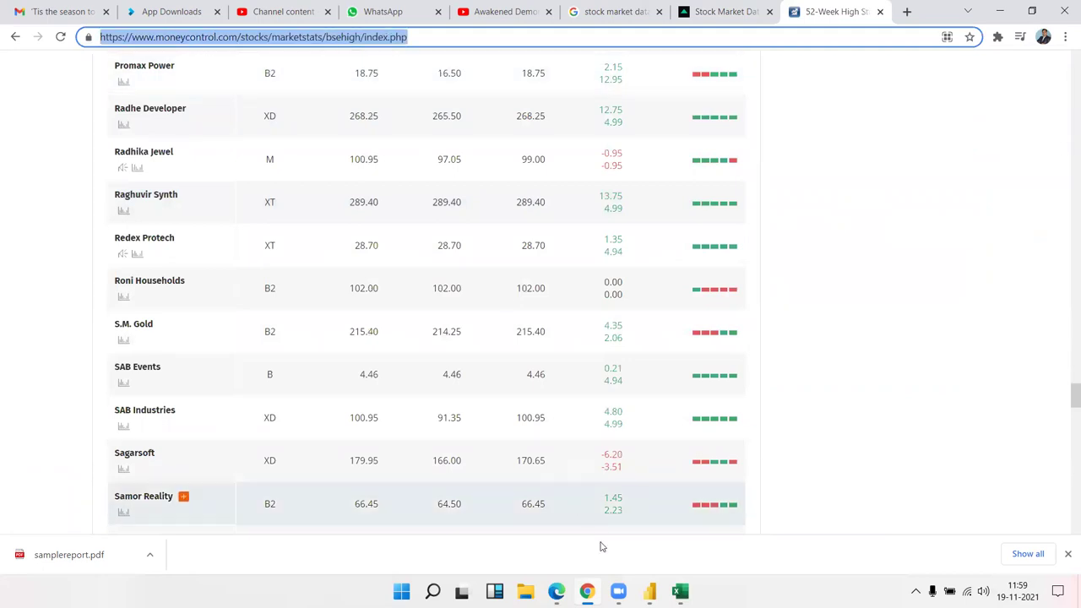
{"action": "left_click", "coordinate": [649, 591]}
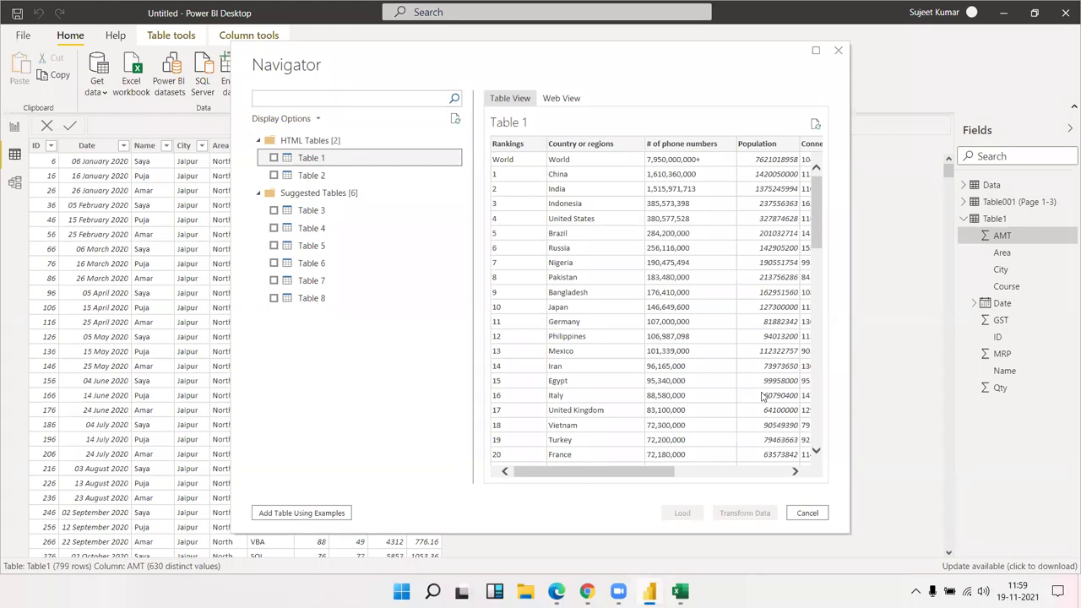
Step: Back in Power BI, add a Web source using the copied moneycontrol 52-week-high URL
{"action": "key", "text": "alt+Tab"}
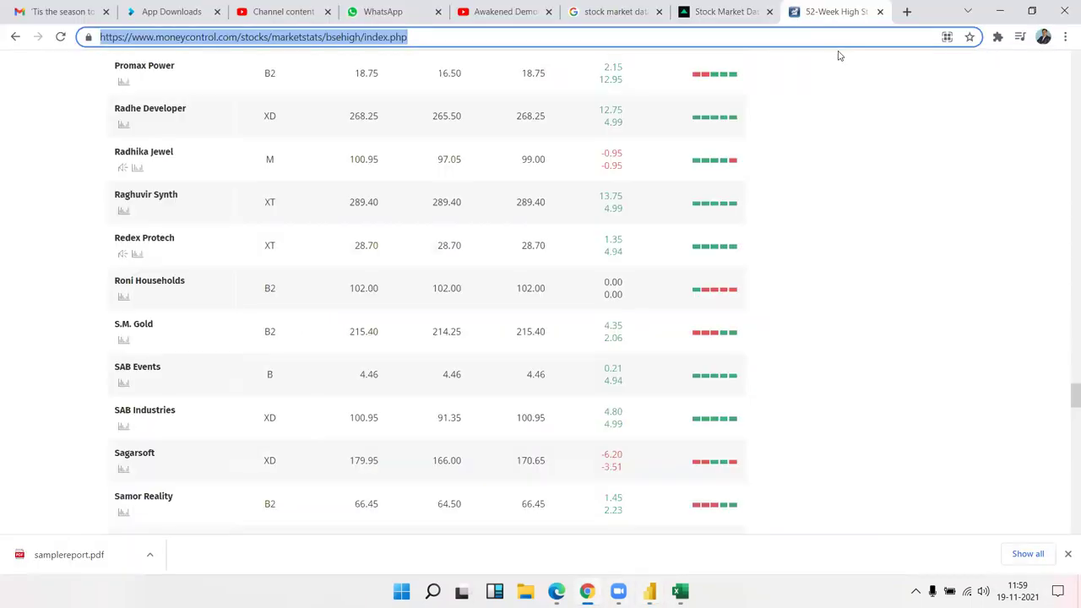
{"action": "key", "text": "alt+Tab"}
{"action": "key", "text": "alt+Tab"}
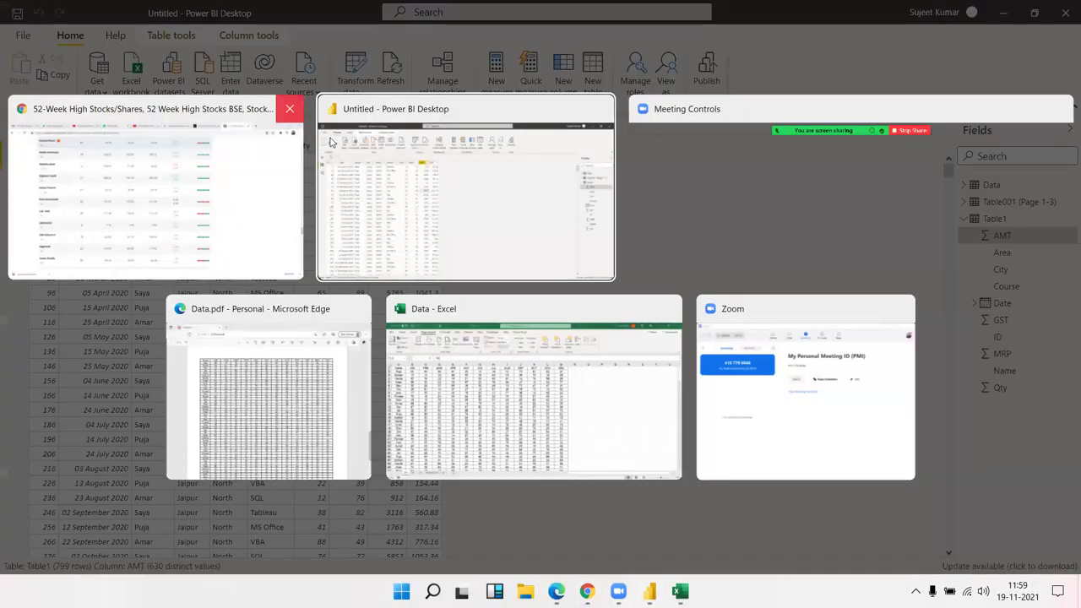
{"action": "left_click", "coordinate": [438, 209]}
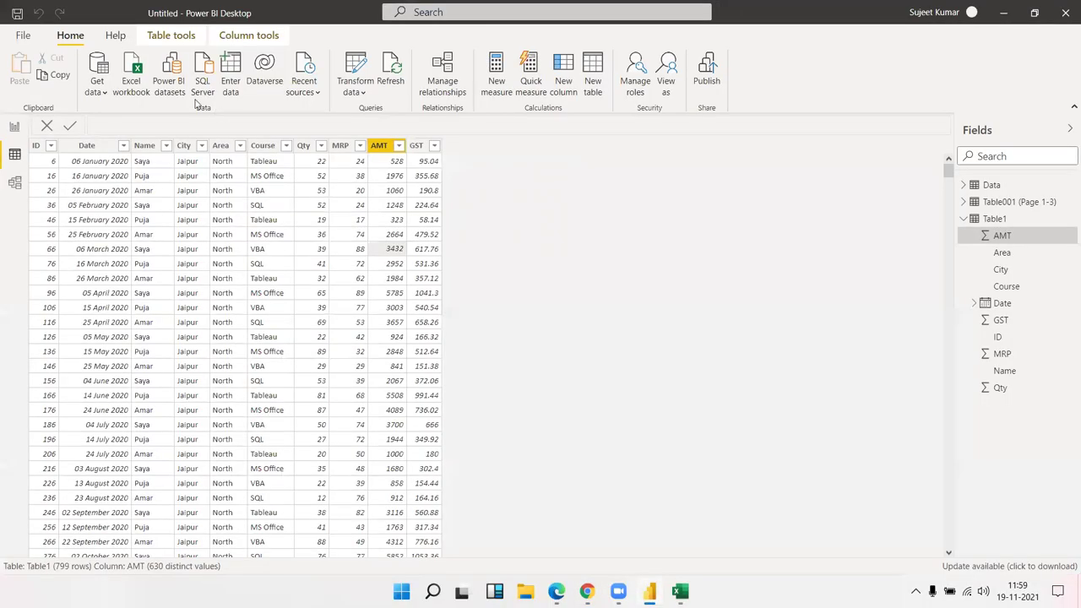
{"action": "left_click", "coordinate": [99, 90]}
{"action": "left_click", "coordinate": [118, 298]}
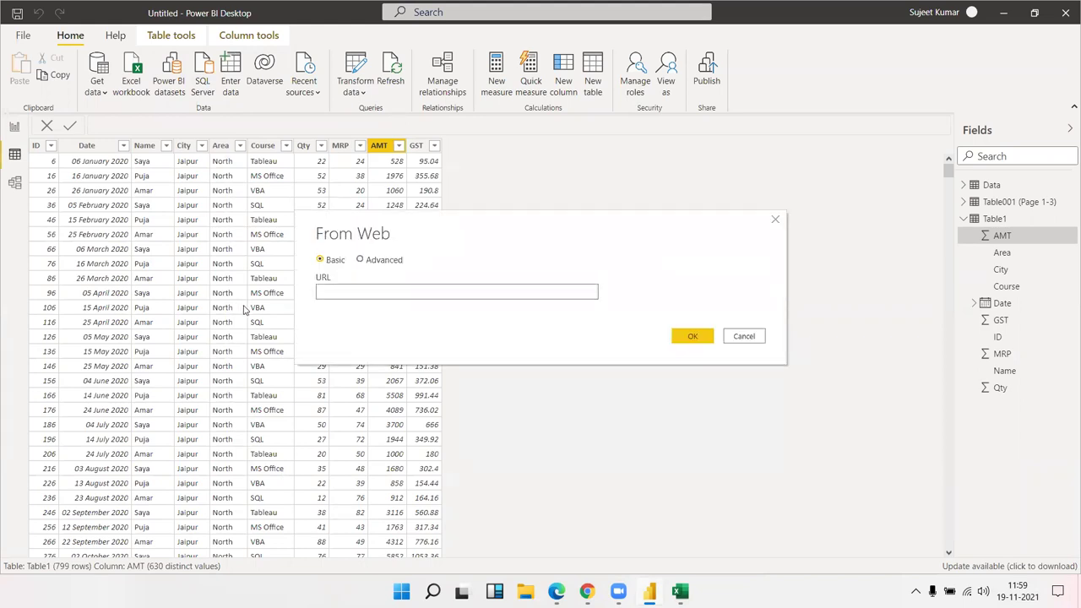
{"action": "type", "text": "https://www.moneycontrol.com/stocks/marketstats/bsehigh/index.php"}
{"action": "left_click", "coordinate": [708, 338]}
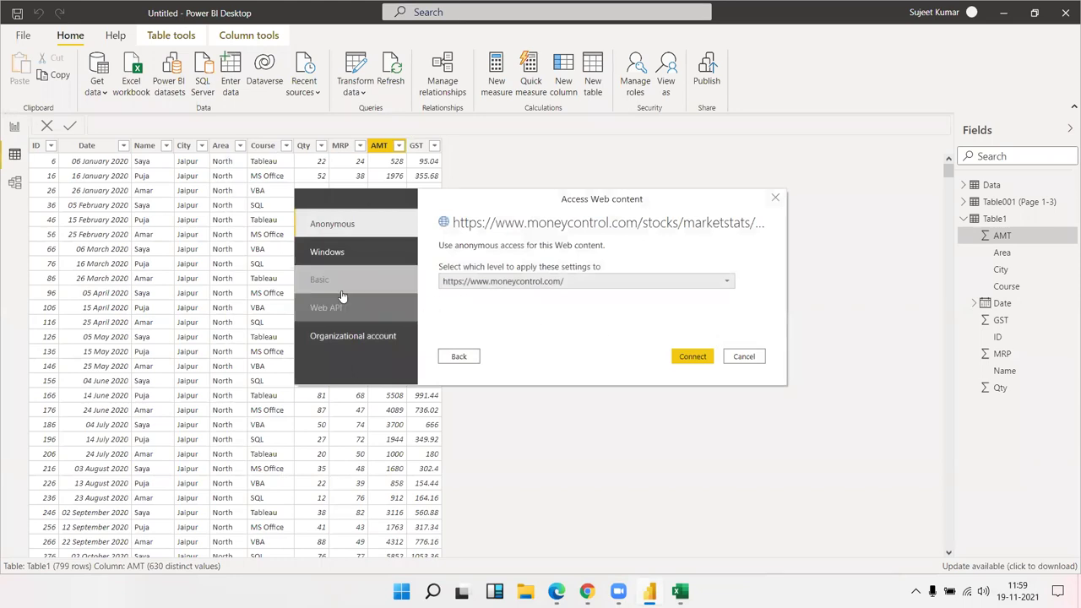
{"action": "left_click", "coordinate": [346, 265]}
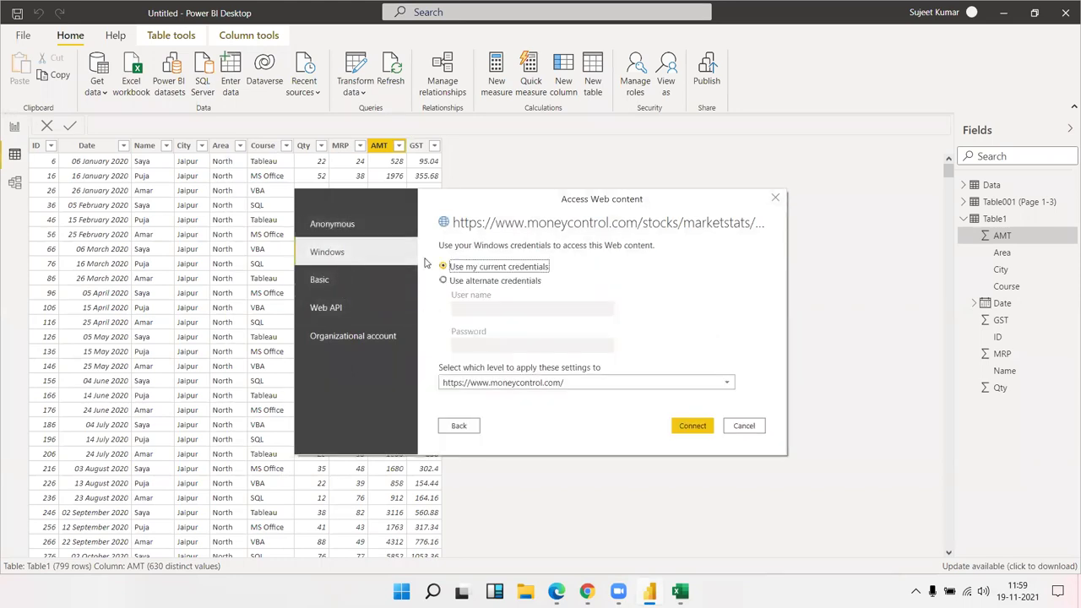
{"action": "left_click", "coordinate": [372, 282]}
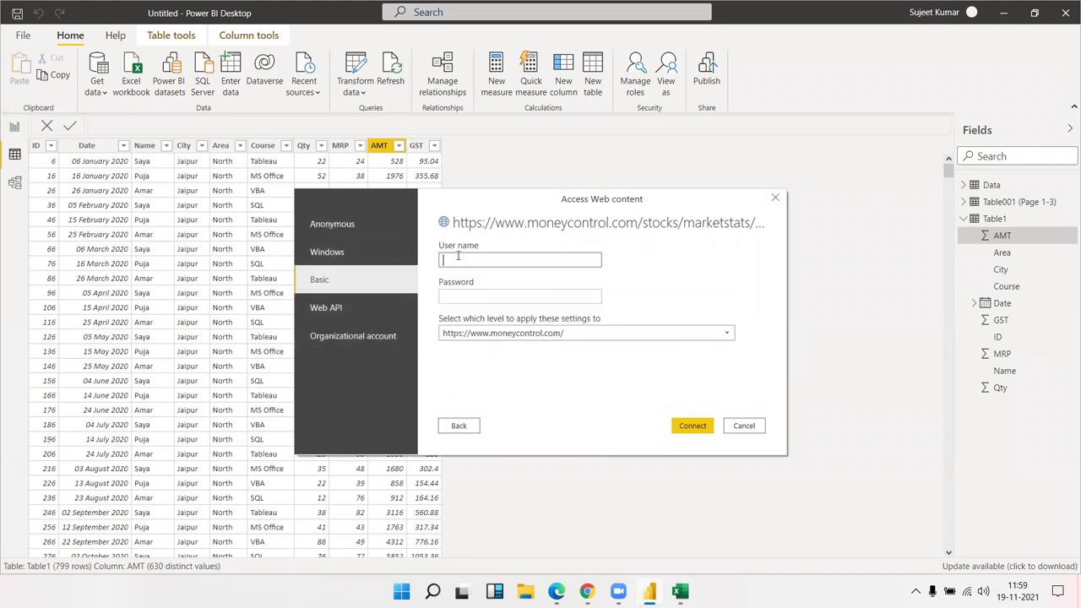
{"action": "left_click", "coordinate": [375, 311]}
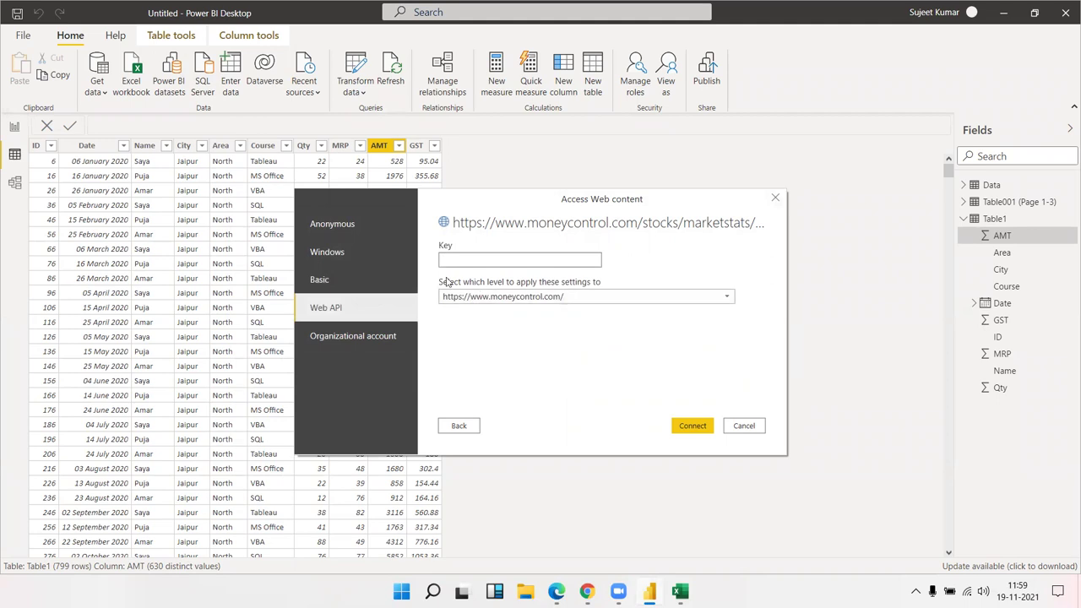
{"action": "left_click", "coordinate": [389, 341]}
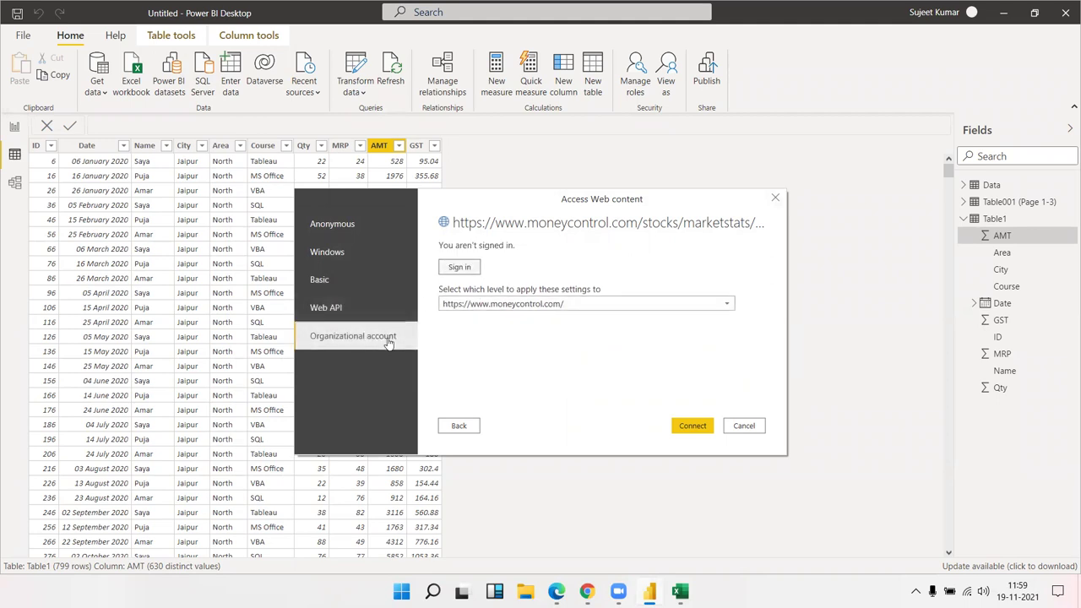
{"action": "left_click", "coordinate": [388, 265]}
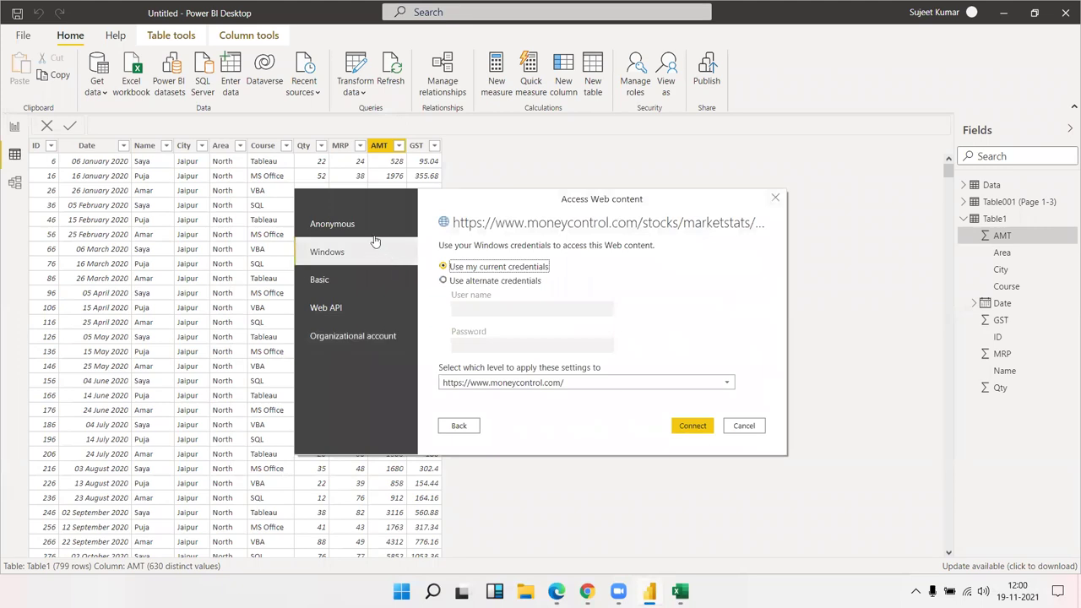
{"action": "left_click", "coordinate": [368, 237]}
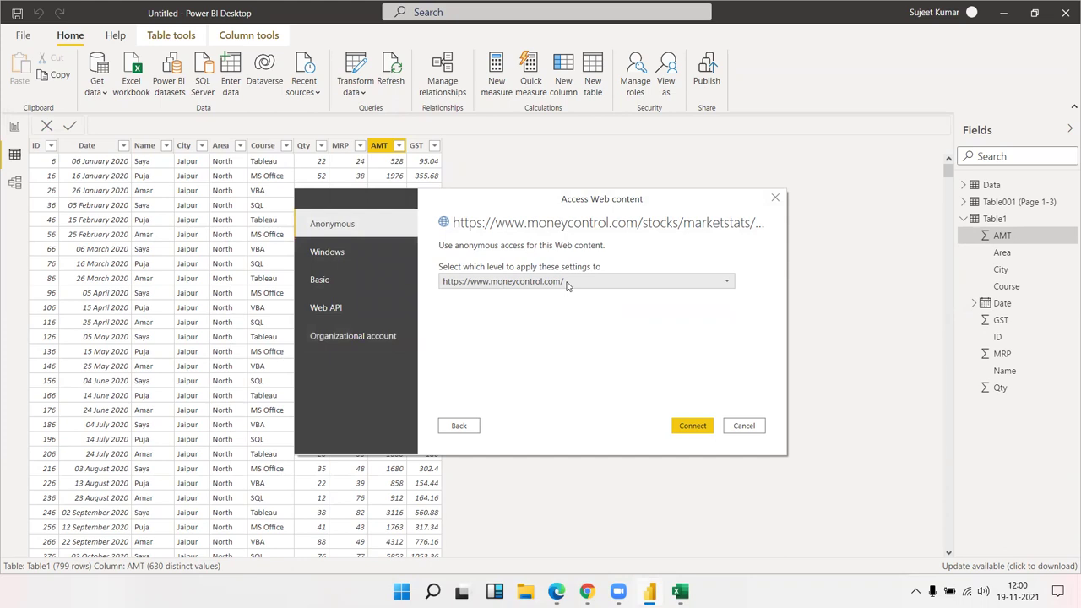
{"action": "left_click", "coordinate": [678, 427]}
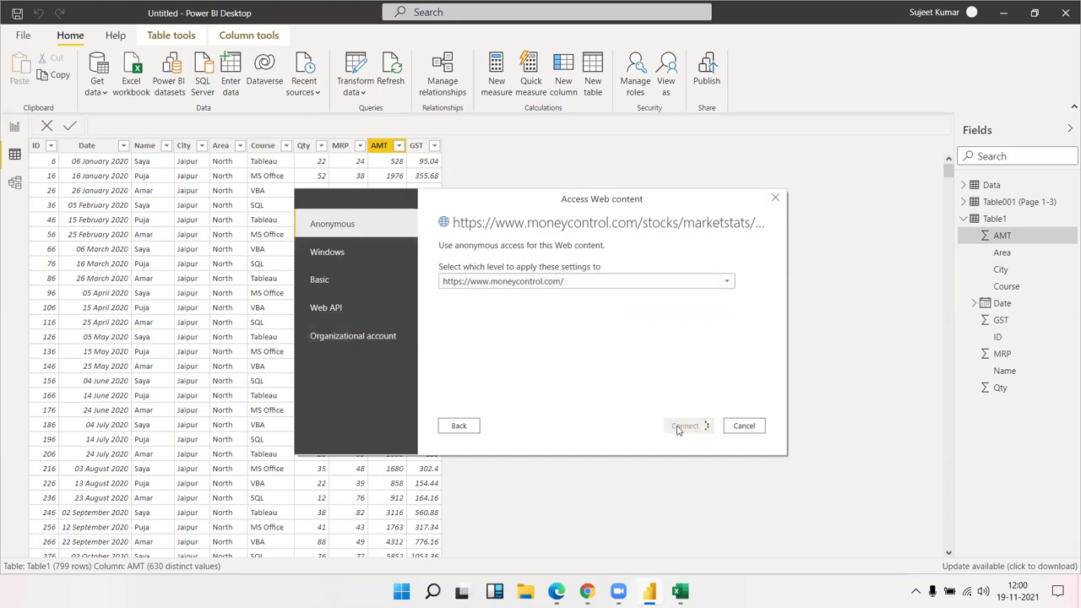
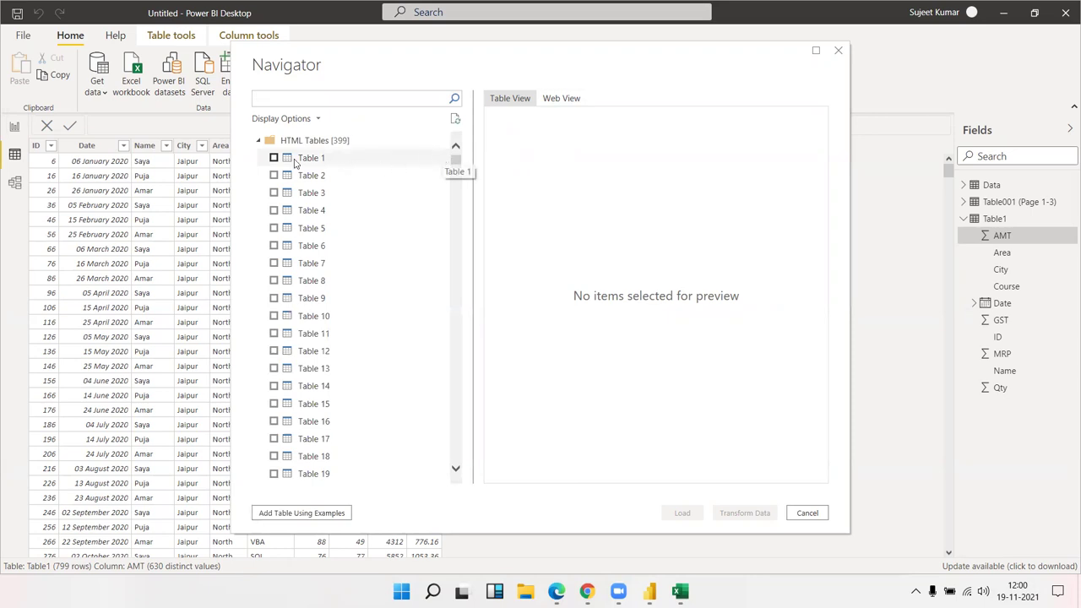
Step: Preview Tables 1 through 4 in the Navigator, then tick Table 1's company stock list for loading
{"action": "left_click", "coordinate": [296, 160]}
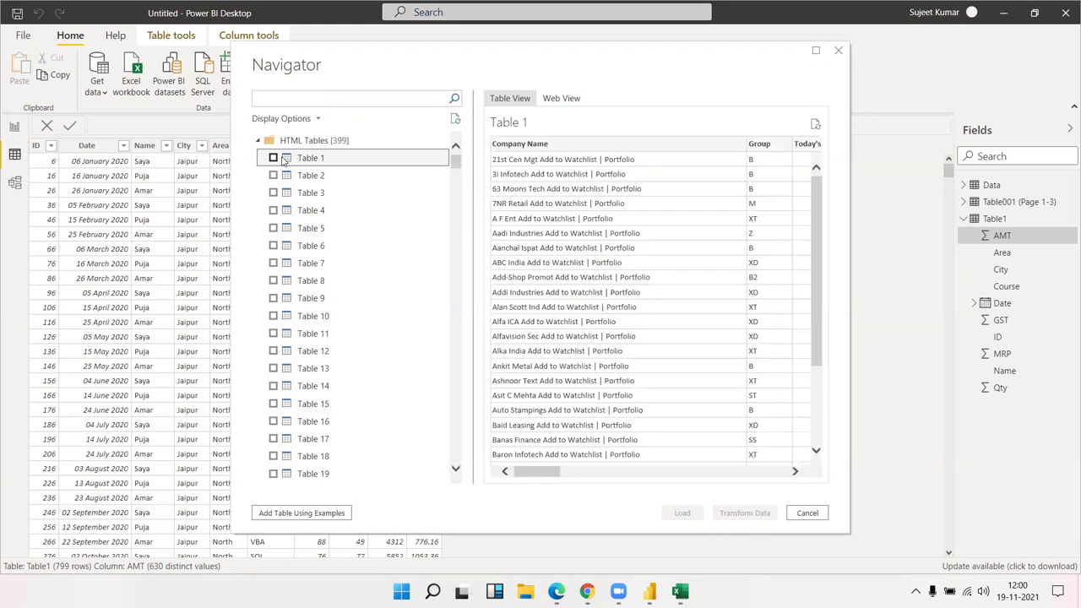
{"action": "mouse_move", "coordinate": [549, 474]}
{"action": "left_mouse_down"}
{"action": "mouse_move", "coordinate": [803, 483]}
{"action": "mouse_move", "coordinate": [571, 474]}
{"action": "left_mouse_up"}
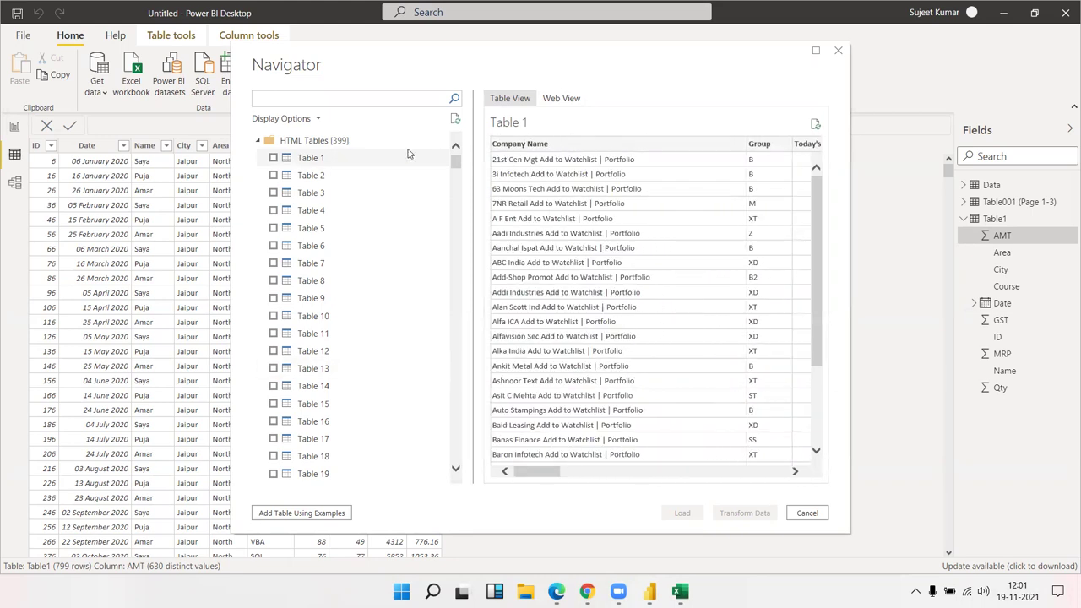
{"action": "left_click", "coordinate": [326, 176]}
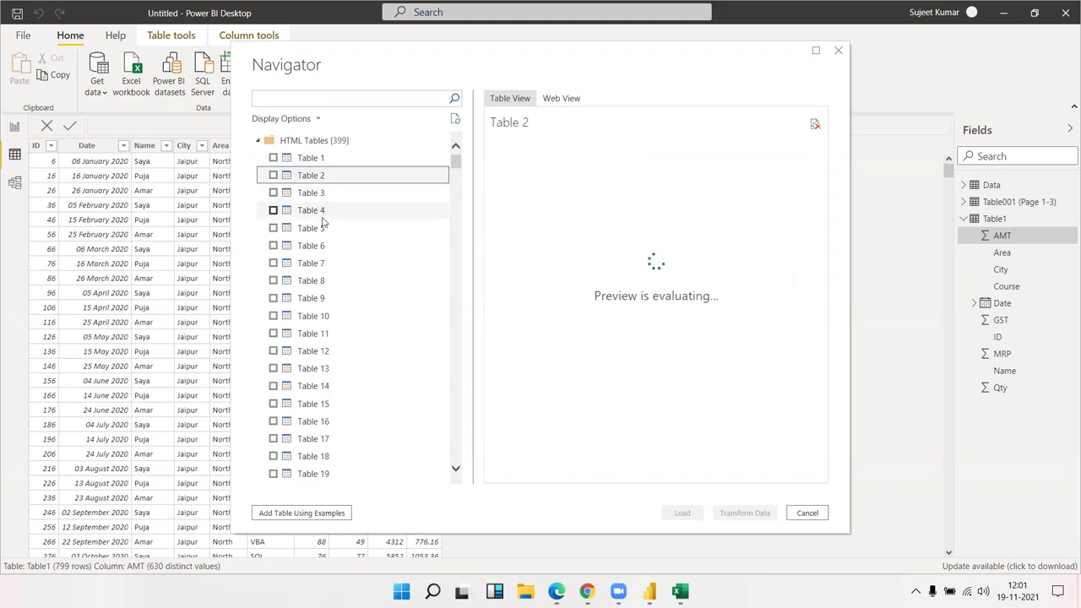
{"action": "left_click", "coordinate": [321, 201]}
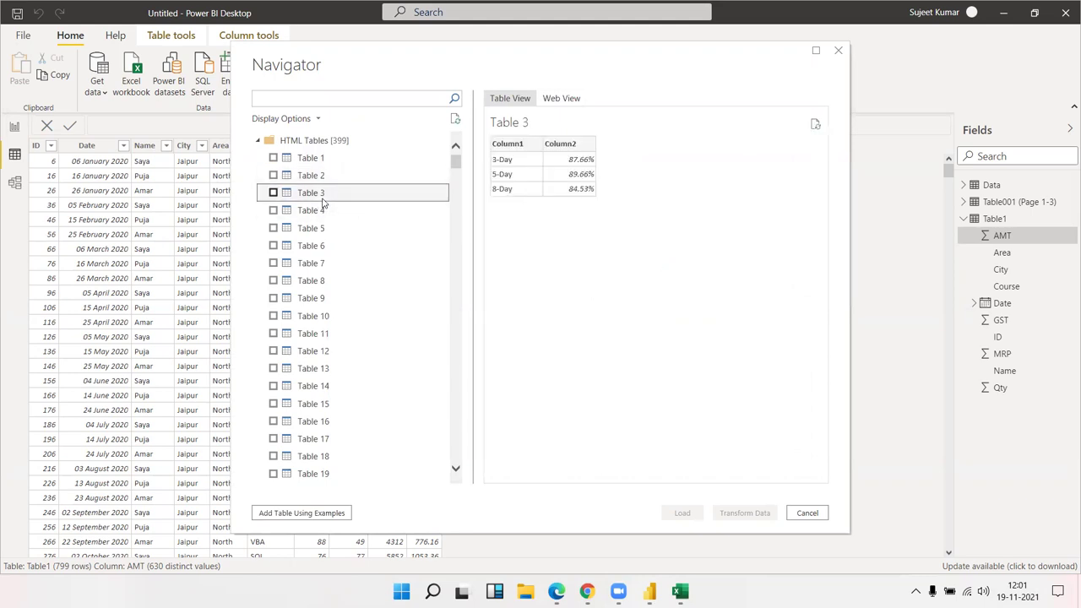
{"action": "left_click", "coordinate": [320, 215]}
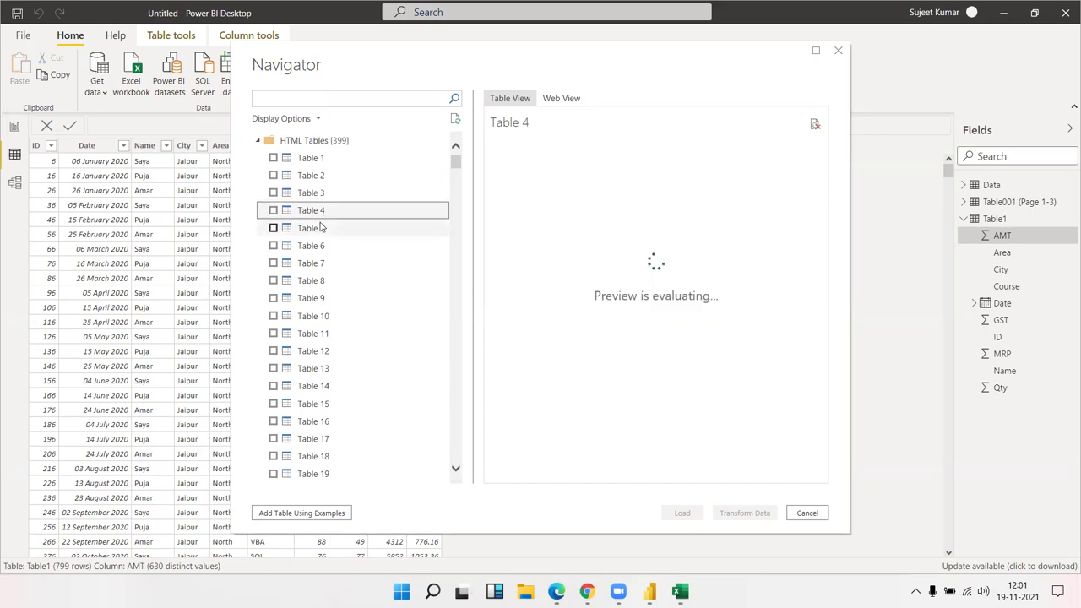
{"action": "left_click", "coordinate": [310, 160]}
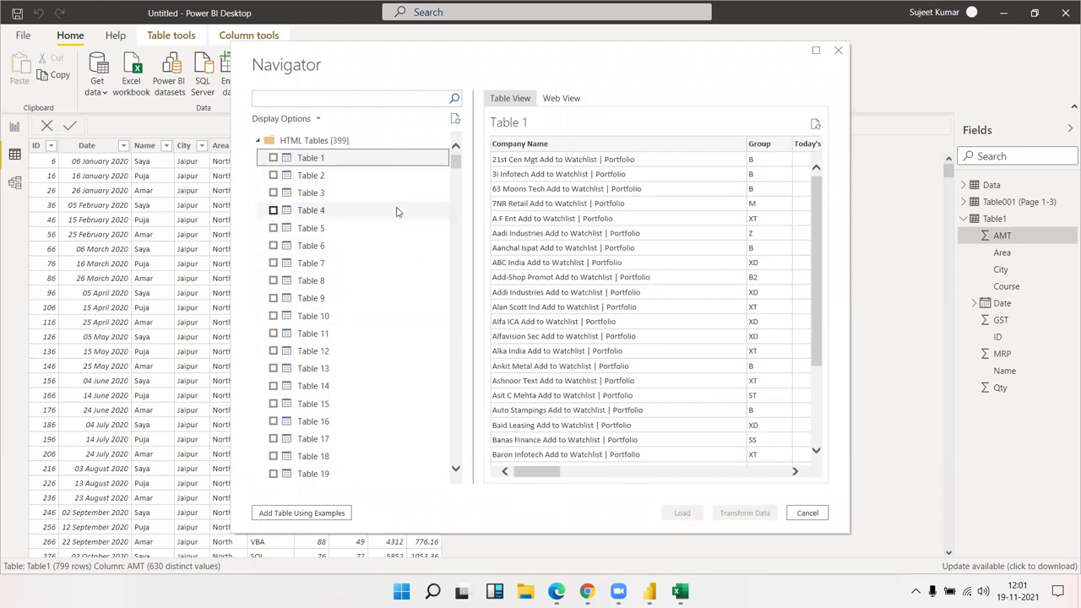
{"action": "left_click", "coordinate": [272, 160]}
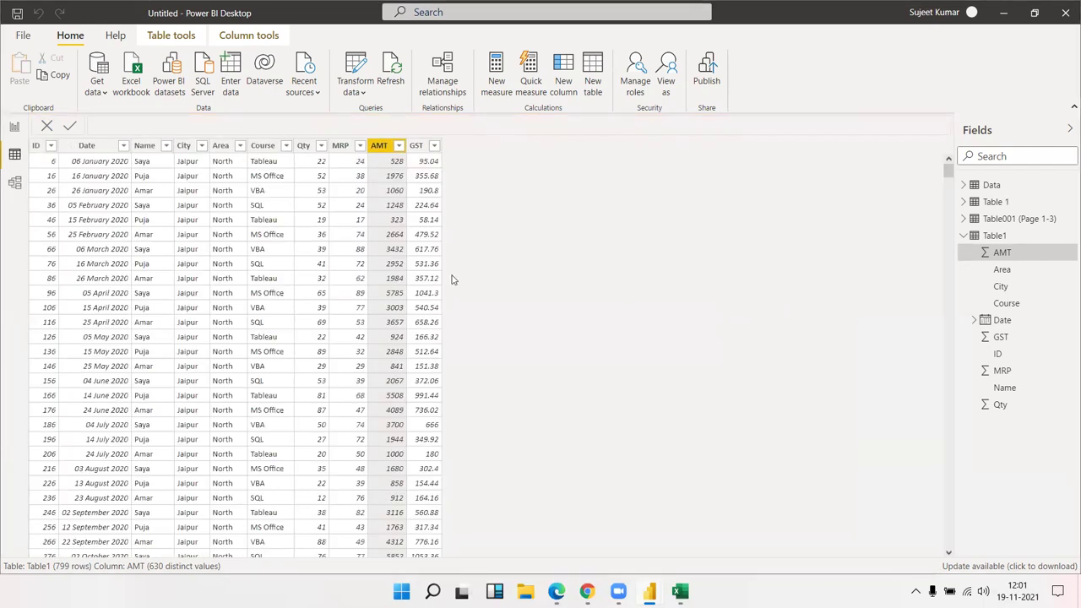
Step: View Table001, then Table 1's 198 stock rows, inspecting the Chg %Chg column, and return to Home
{"action": "left_click", "coordinate": [964, 238]}
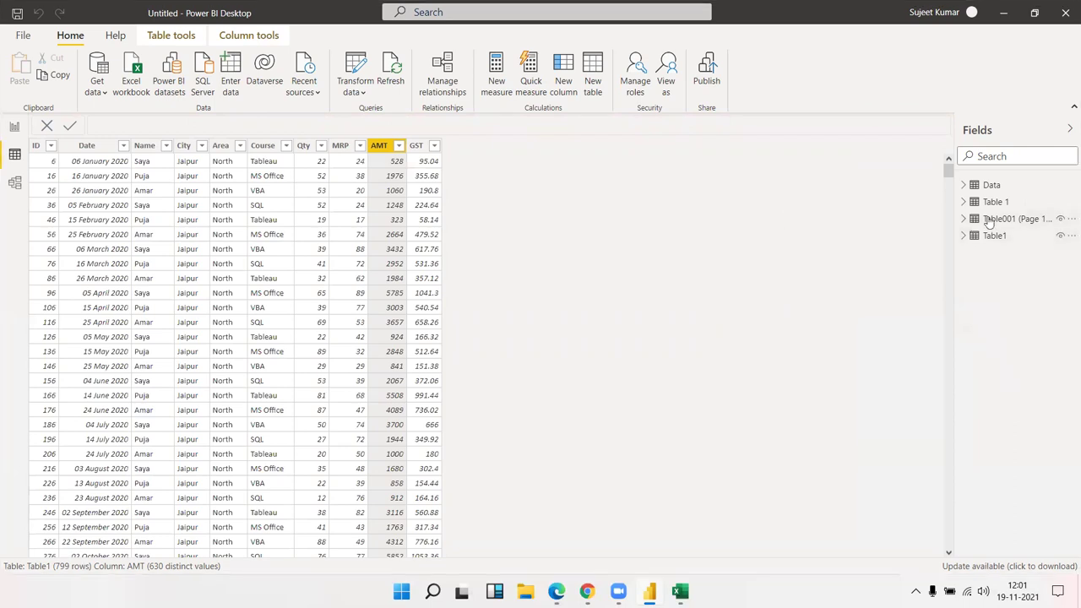
{"action": "left_click", "coordinate": [980, 220]}
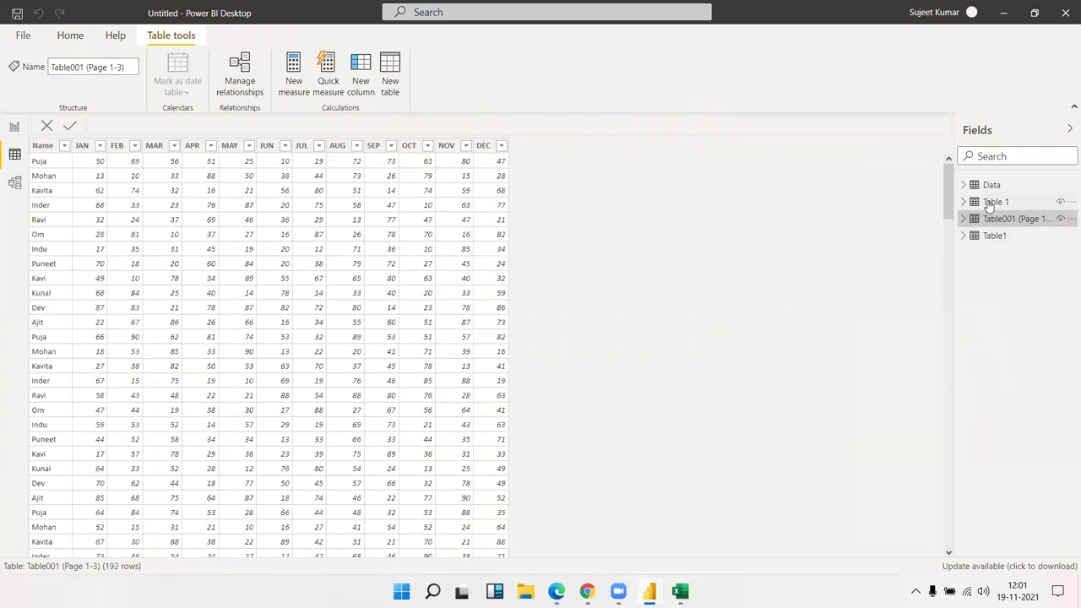
{"action": "left_click", "coordinate": [990, 202]}
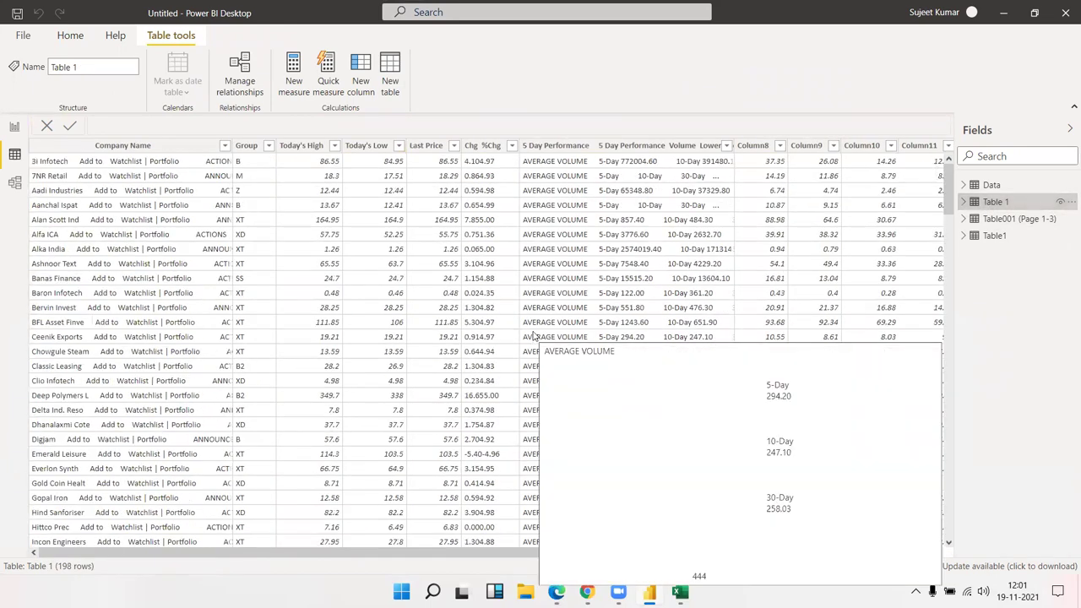
{"action": "left_click", "coordinate": [485, 307]}
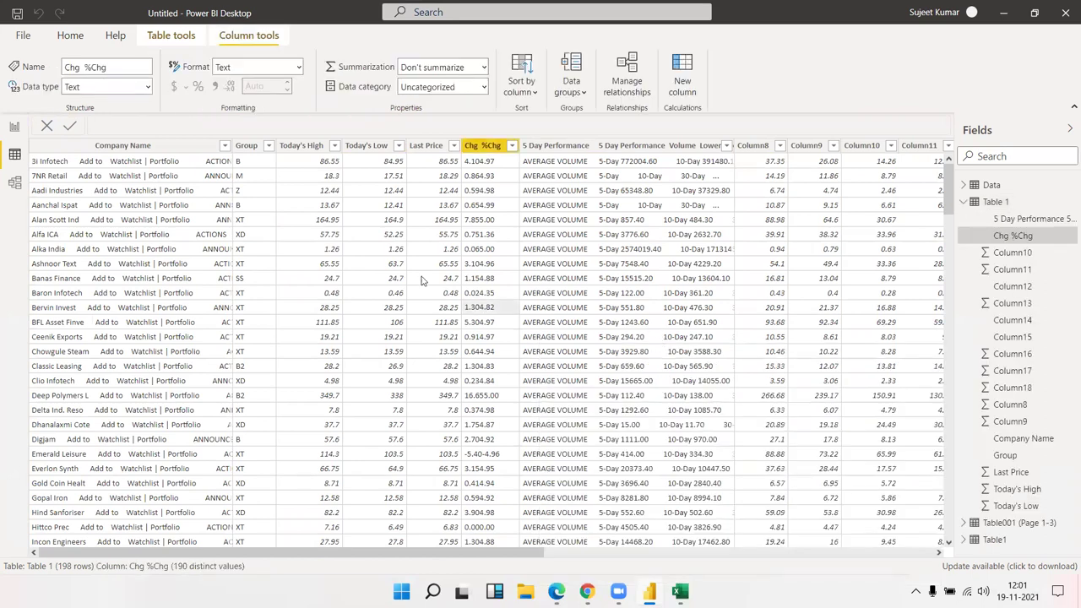
{"action": "left_click", "coordinate": [192, 43]}
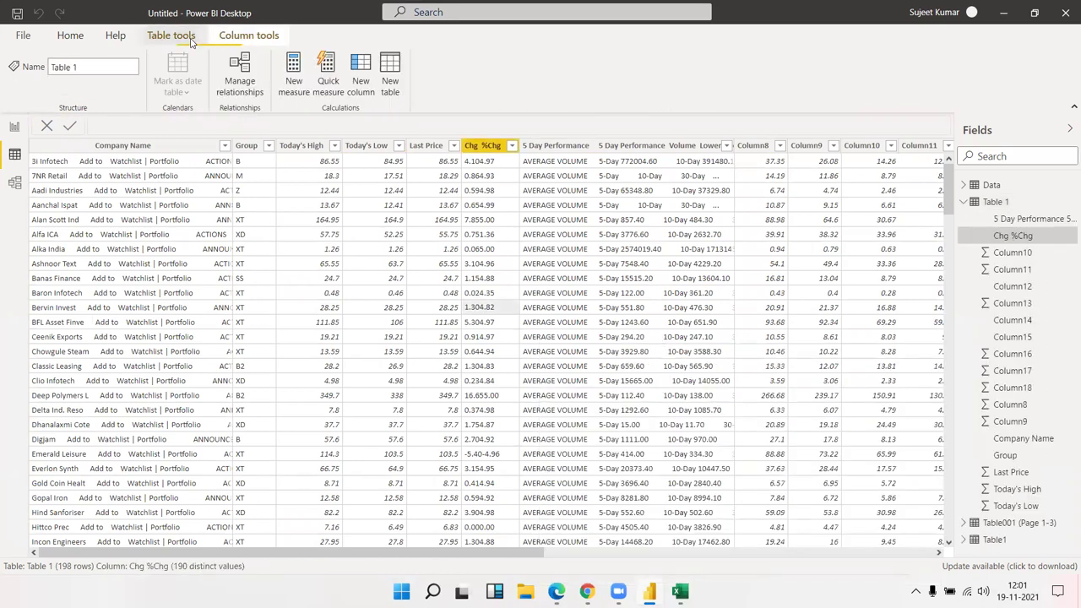
{"action": "left_click", "coordinate": [88, 39]}
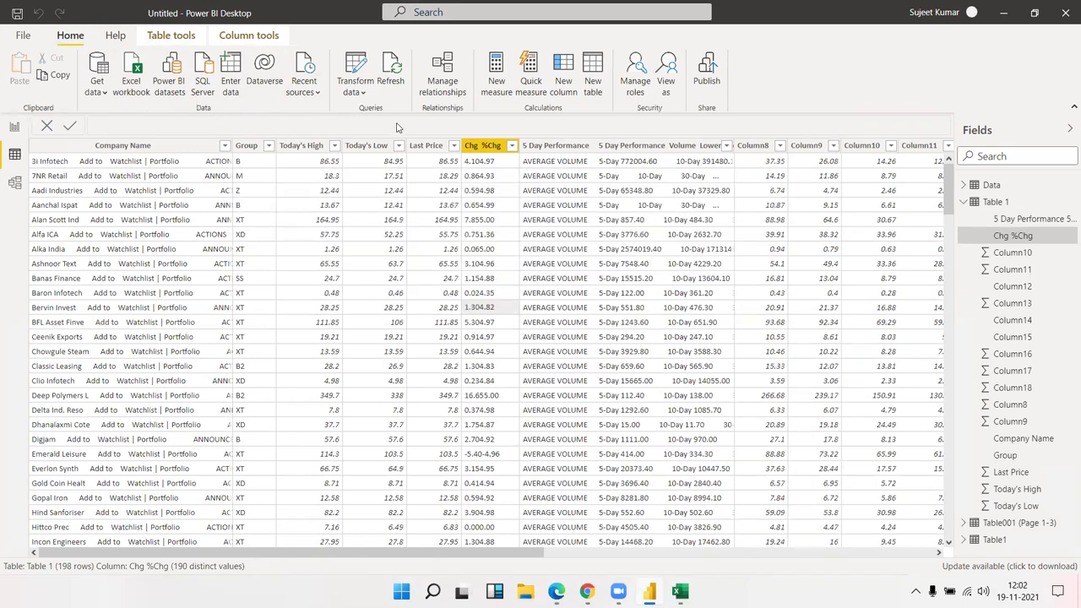
Step: Refresh the model's data and check Table 1's last refresh time from its Fields options
{"action": "left_click", "coordinate": [391, 80]}
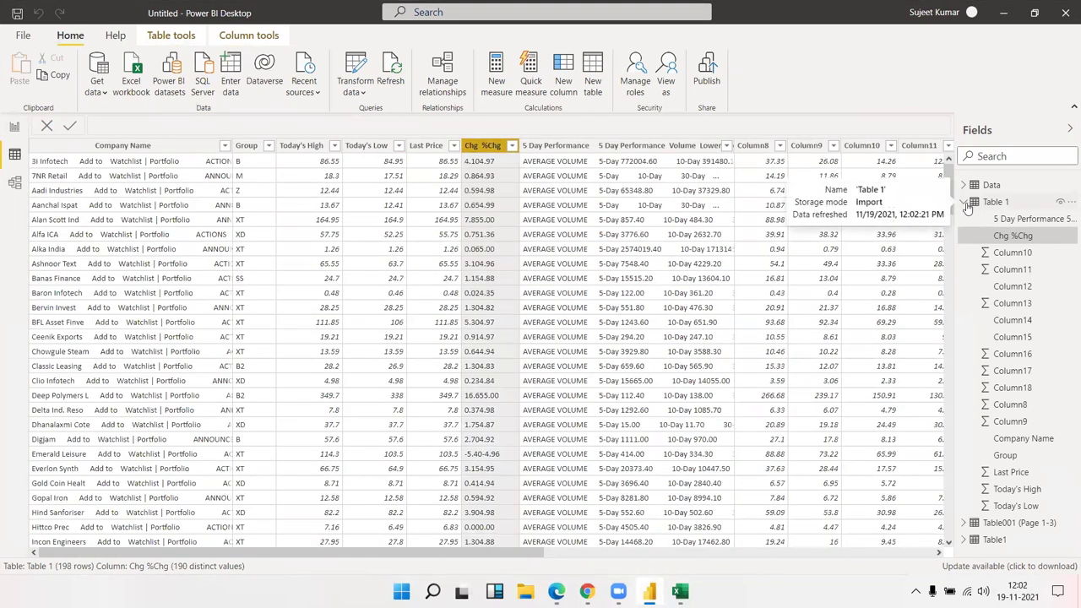
{"action": "right_click", "coordinate": [988, 207]}
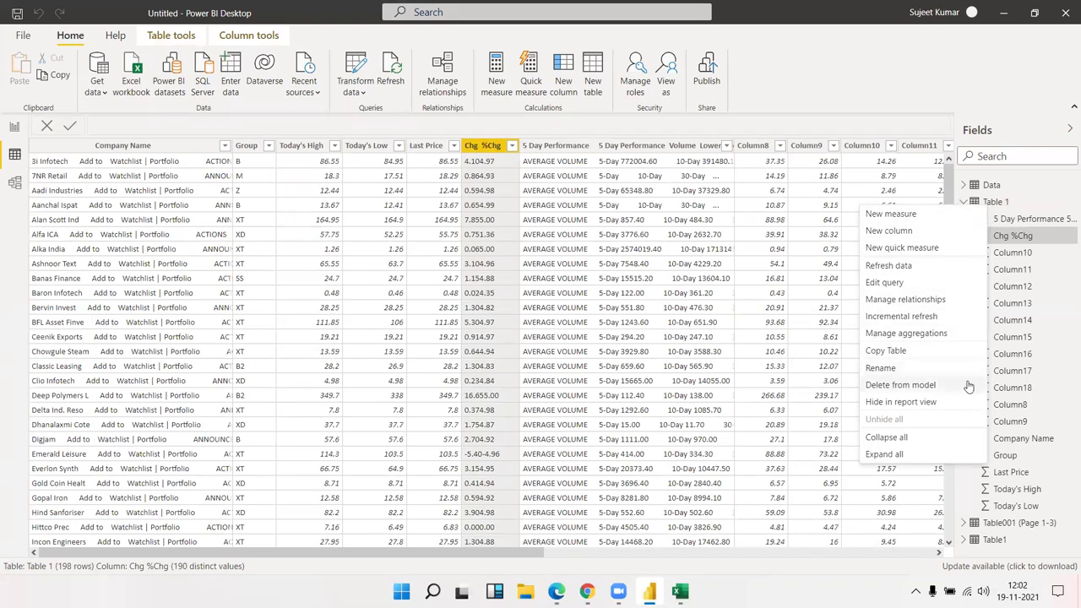
{"action": "left_click", "coordinate": [581, 227]}
{"action": "left_click", "coordinate": [581, 226]}
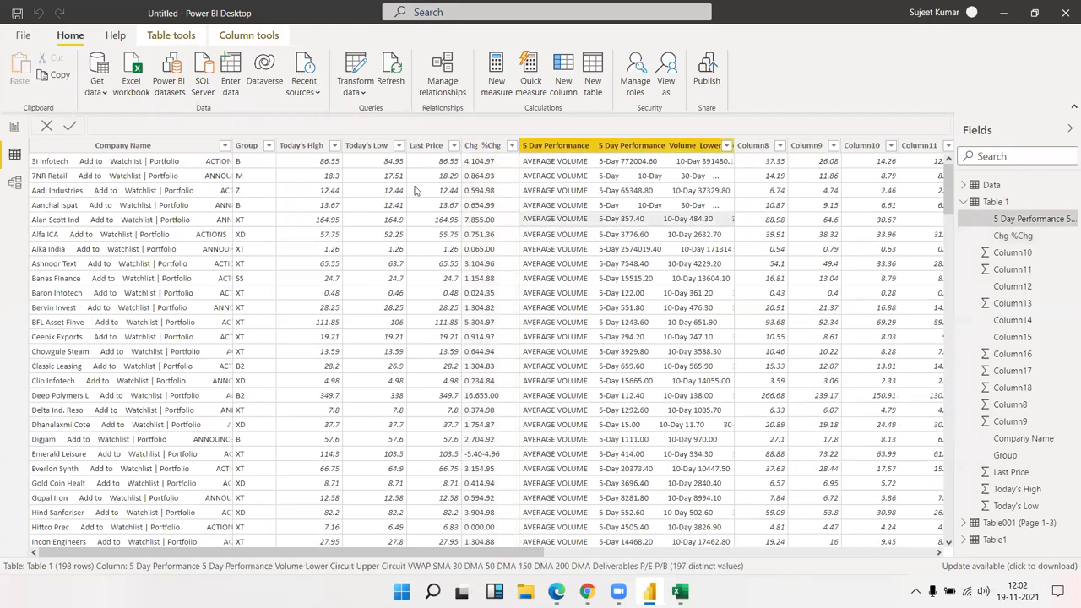
Step: Open and close the Transform data dropdown, leaving Table 1's Last Price column selected
{"action": "left_click", "coordinate": [414, 191]}
{"action": "left_click", "coordinate": [365, 92]}
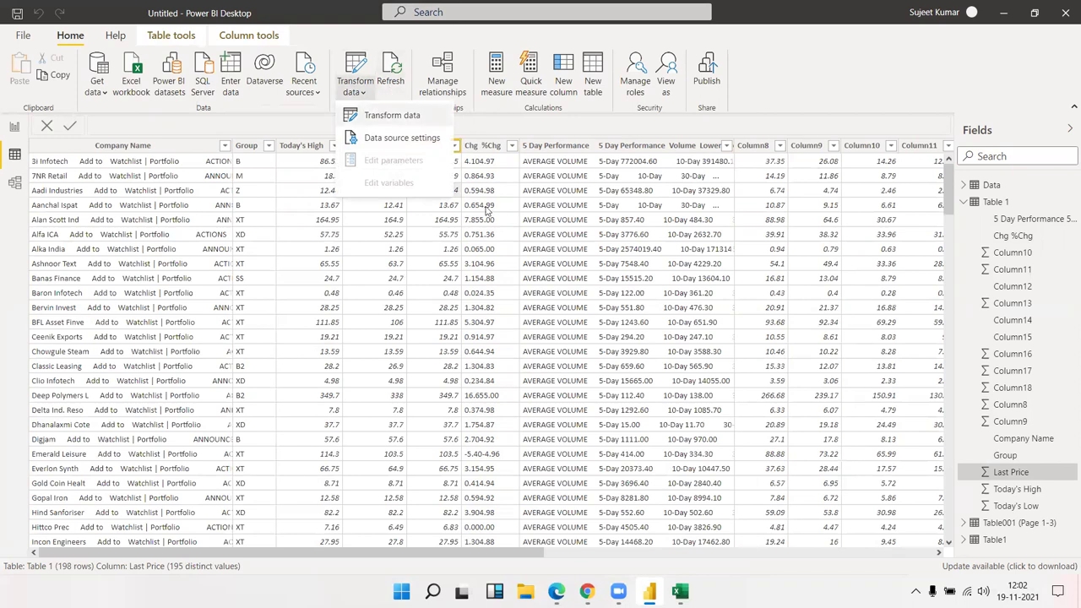
{"action": "left_click", "coordinate": [433, 133]}
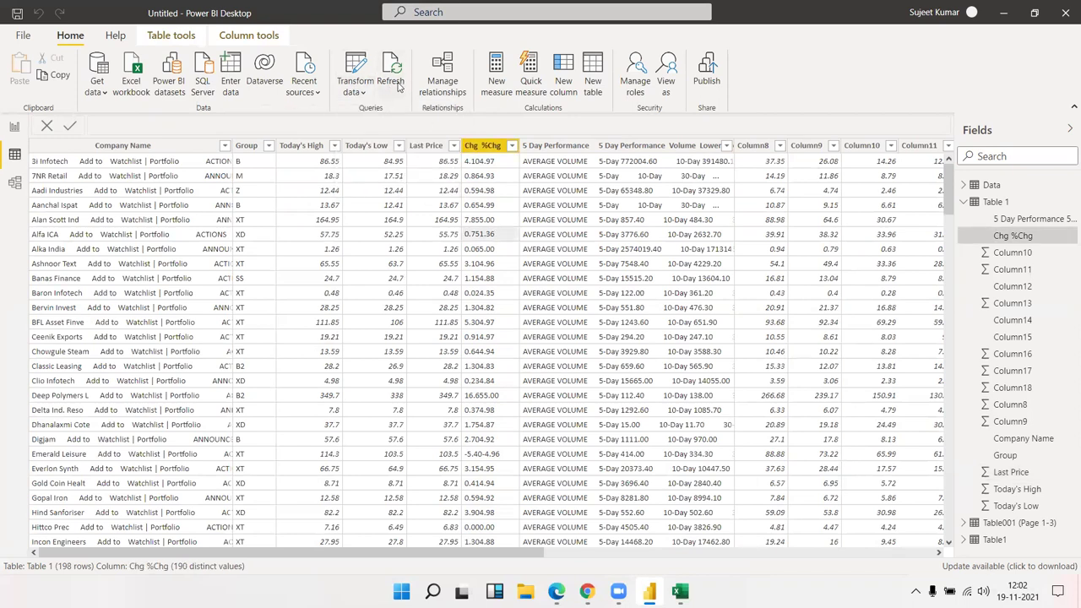
{"action": "left_click", "coordinate": [417, 191]}
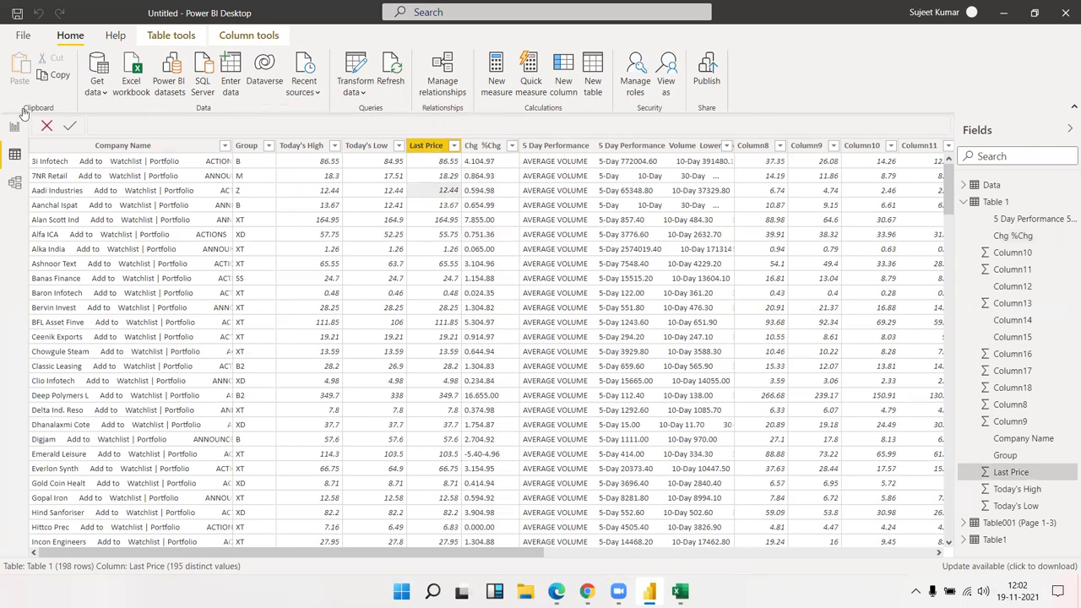
Step: In Model view, delete the relationship between the Data and Table1 tables
{"action": "left_click", "coordinate": [15, 181]}
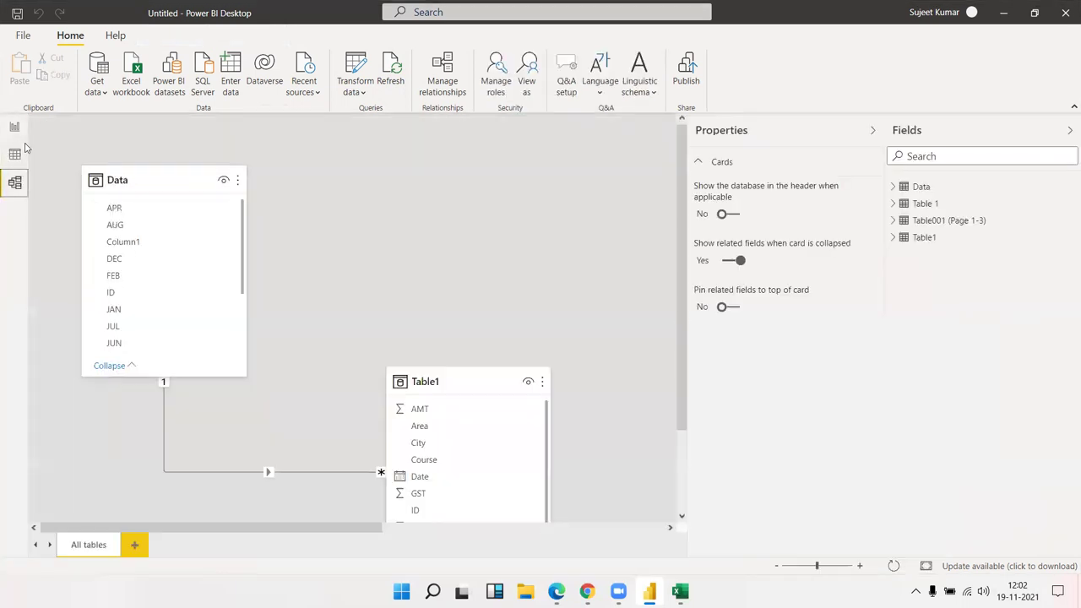
{"action": "scroll", "coordinate": [303, 273], "scroll_direction": "down", "scroll_amount": 3}
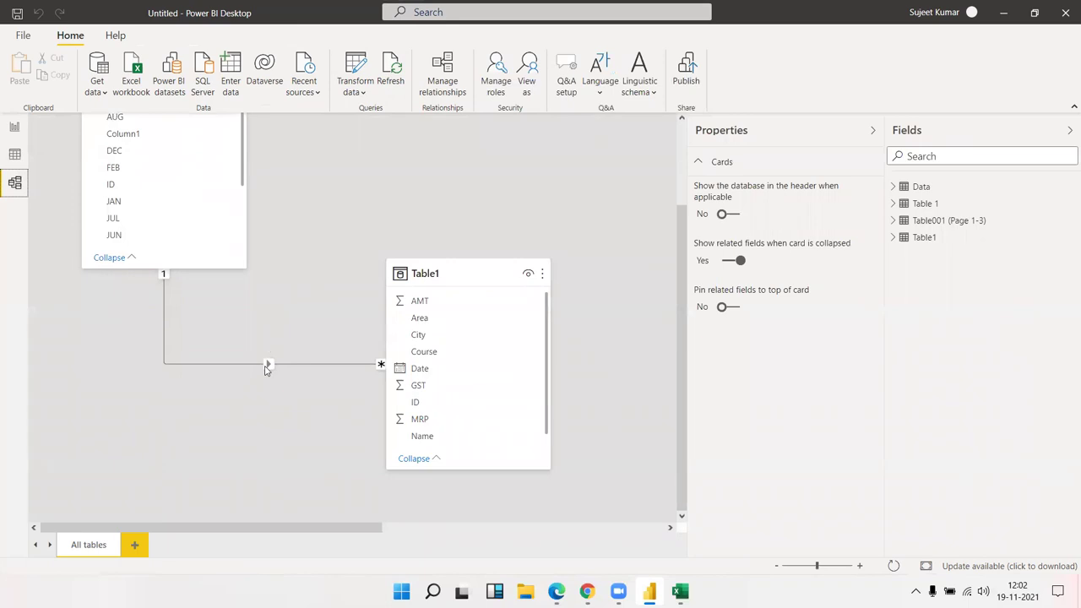
{"action": "scroll", "coordinate": [244, 362], "scroll_direction": "up", "scroll_amount": 3}
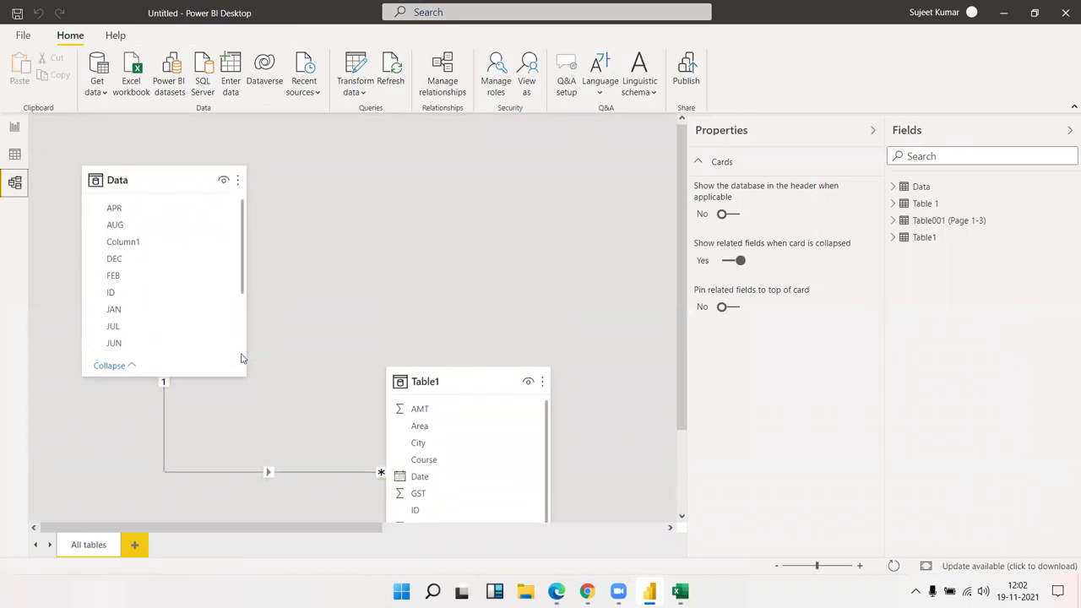
{"action": "scroll", "coordinate": [221, 398], "scroll_direction": "down", "scroll_amount": 3}
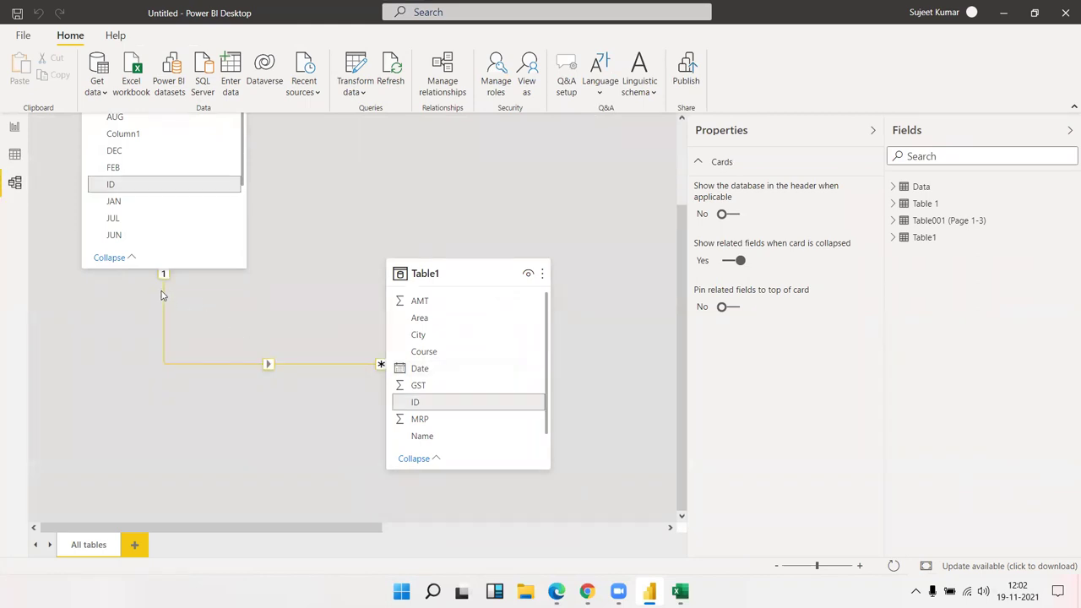
{"action": "right_click", "coordinate": [243, 365]}
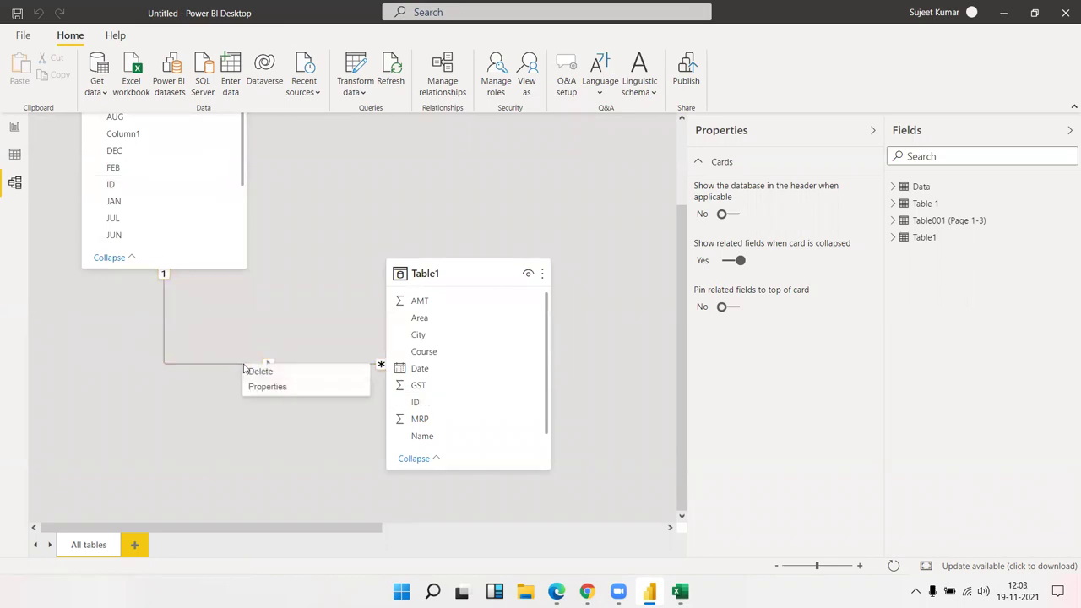
{"action": "left_click", "coordinate": [250, 379]}
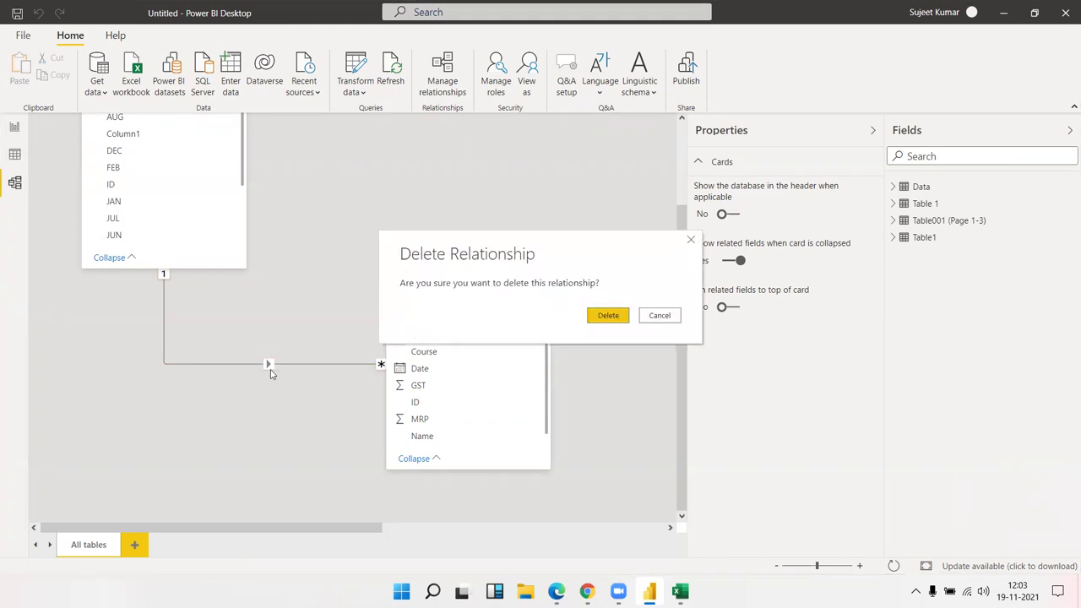
{"action": "left_click", "coordinate": [608, 321]}
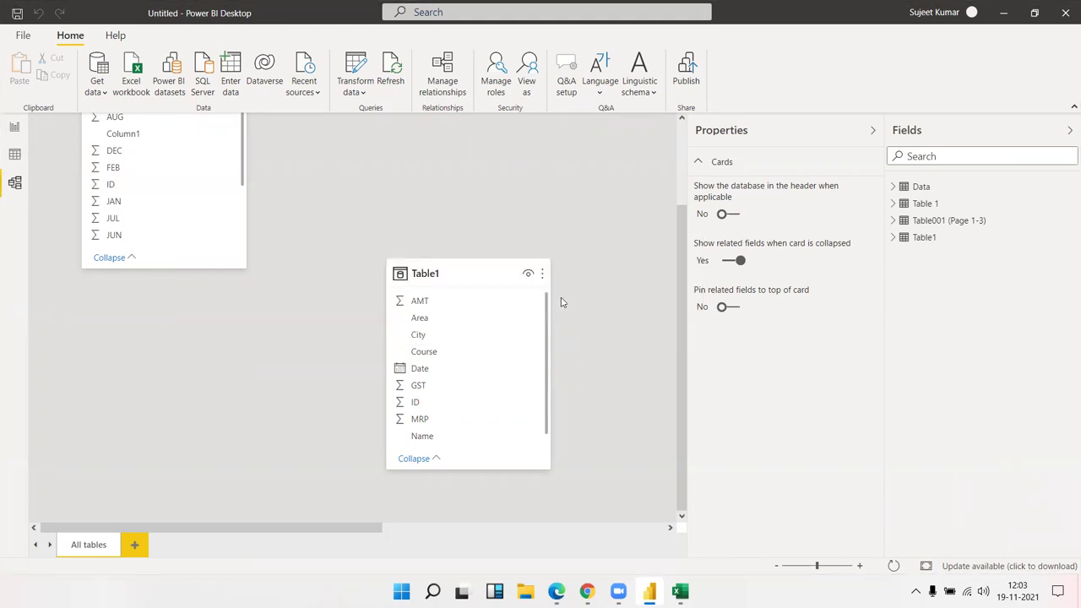
Step: Confirm Table1's Advanced storage mode stays Import, then return to the Table 1 data grid
{"action": "left_click", "coordinate": [464, 273]}
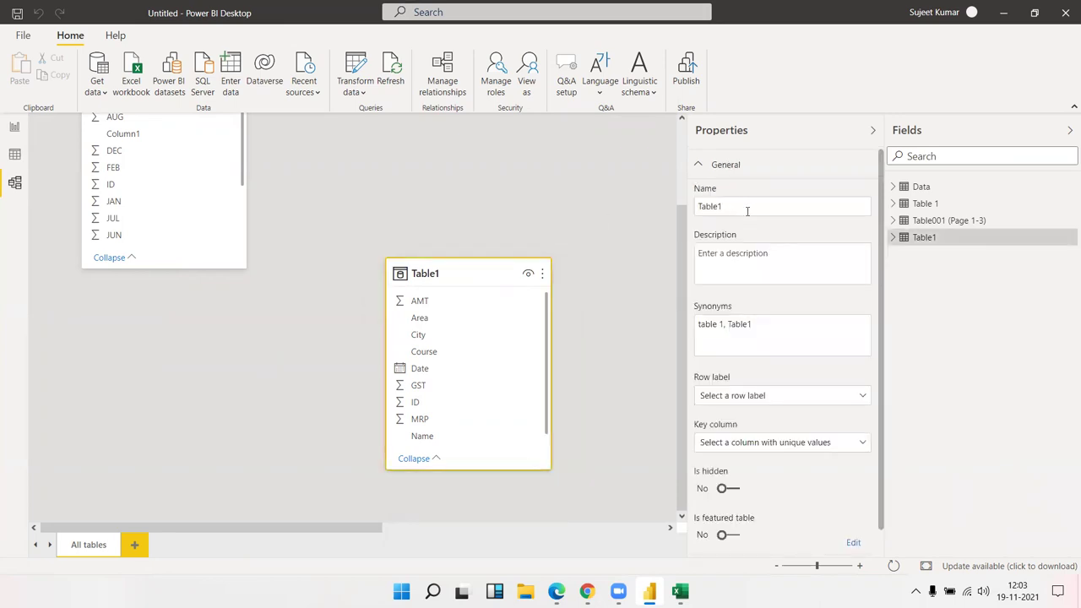
{"action": "scroll", "coordinate": [767, 245], "scroll_direction": "down", "scroll_amount": 1}
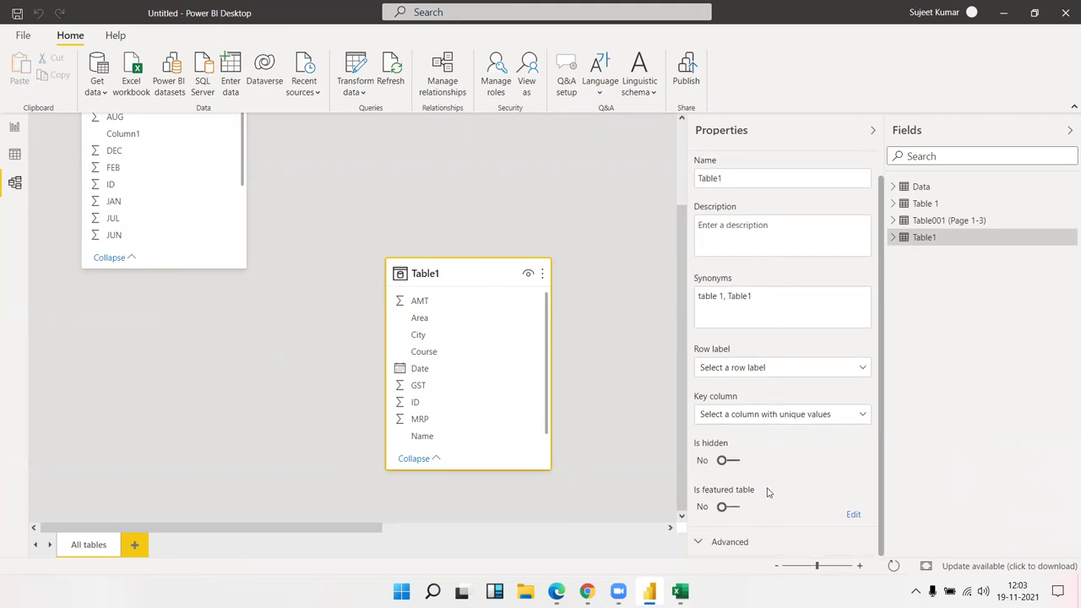
{"action": "scroll", "coordinate": [770, 402], "scroll_direction": "up", "scroll_amount": 1}
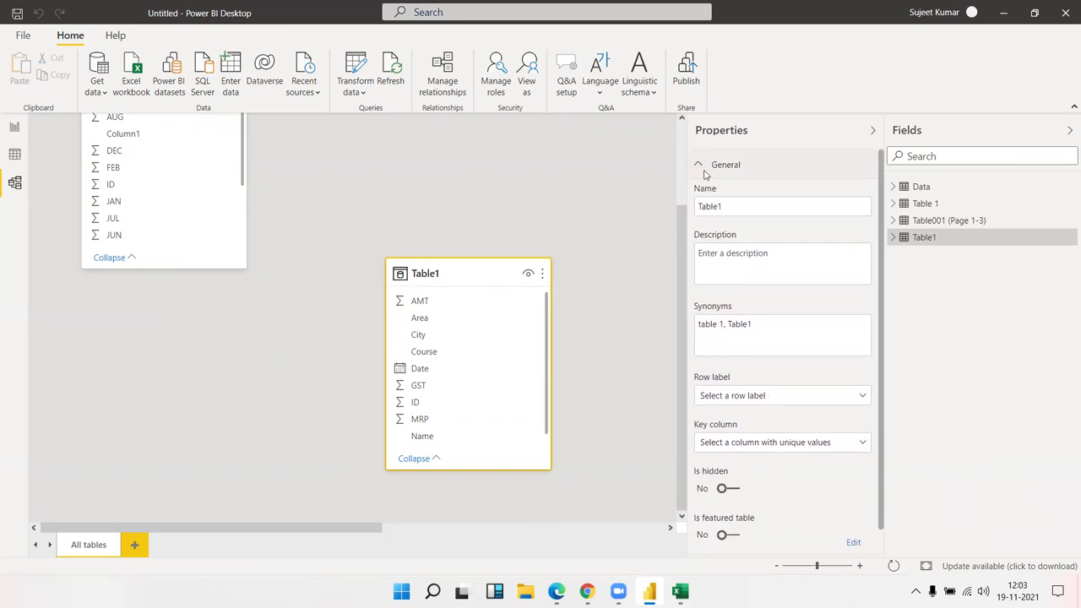
{"action": "left_click", "coordinate": [706, 172]}
{"action": "left_click", "coordinate": [708, 195]}
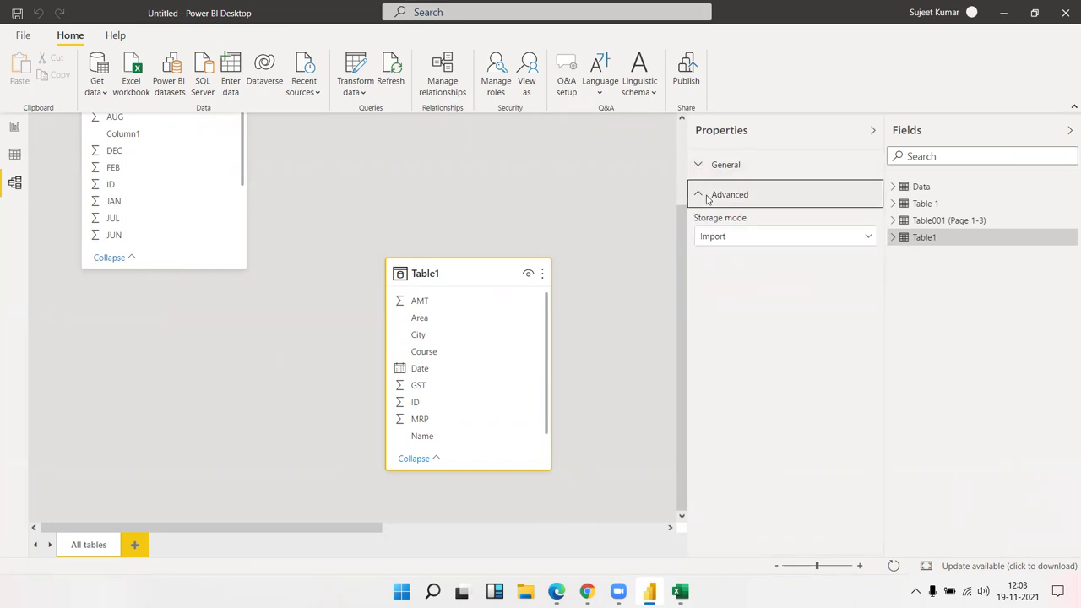
{"action": "left_click", "coordinate": [724, 242]}
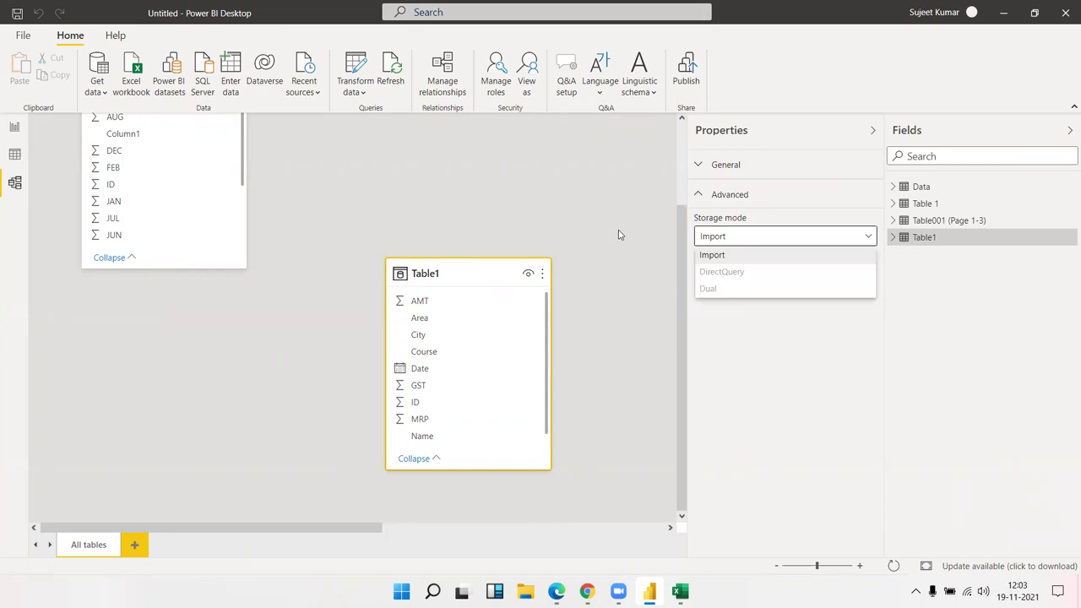
{"action": "left_click", "coordinate": [470, 434]}
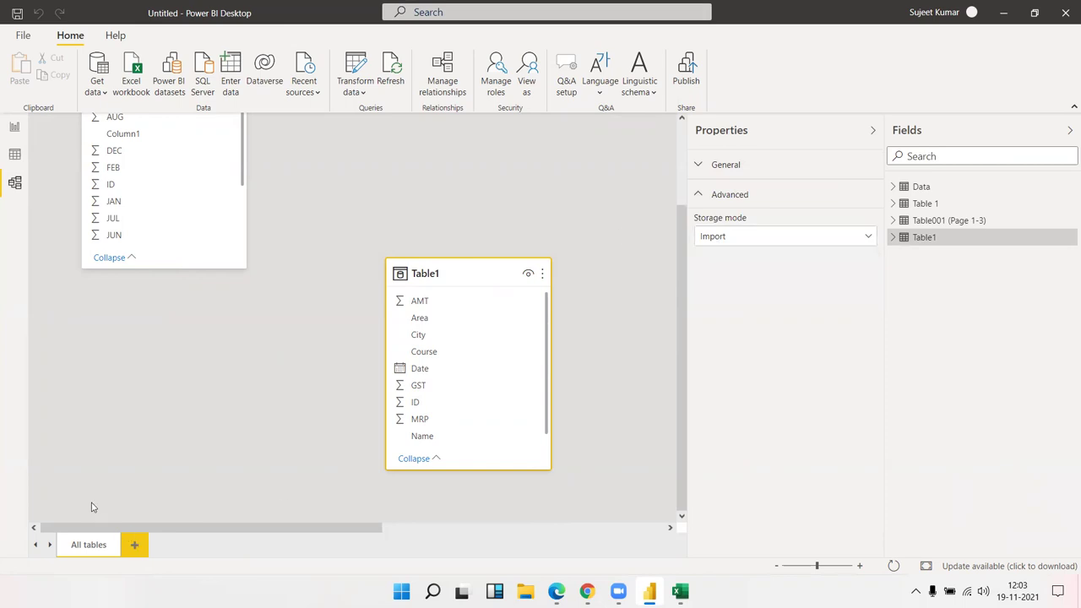
{"action": "left_click", "coordinate": [16, 156]}
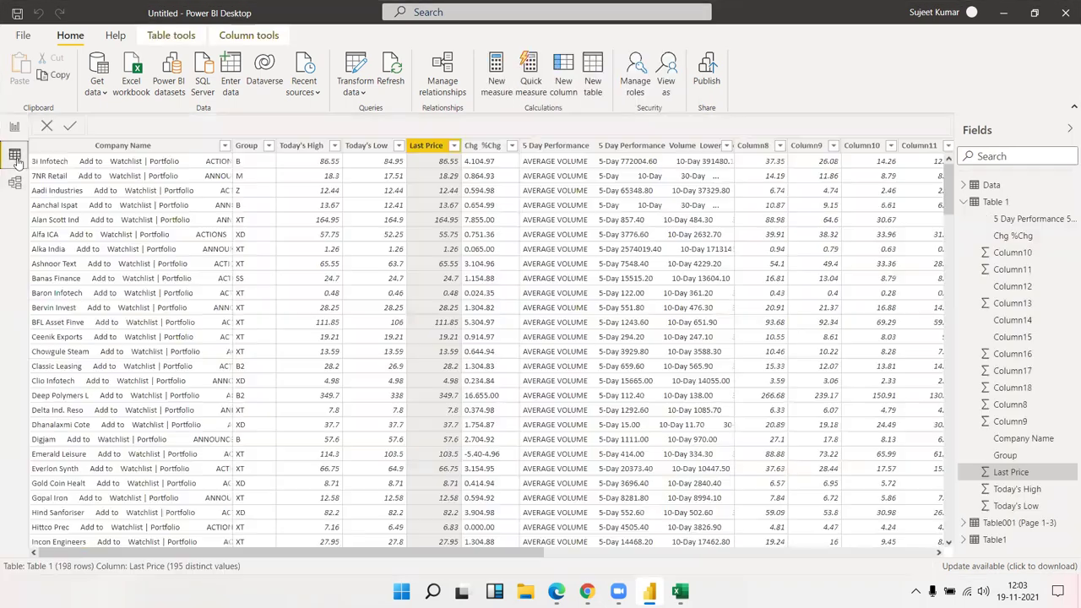
Step: In a new Chrome tab, open facebook.com's profile Friends page, copy its URL, and return to Power BI
{"action": "left_click", "coordinate": [587, 591]}
{"action": "left_click", "coordinate": [906, 12]}
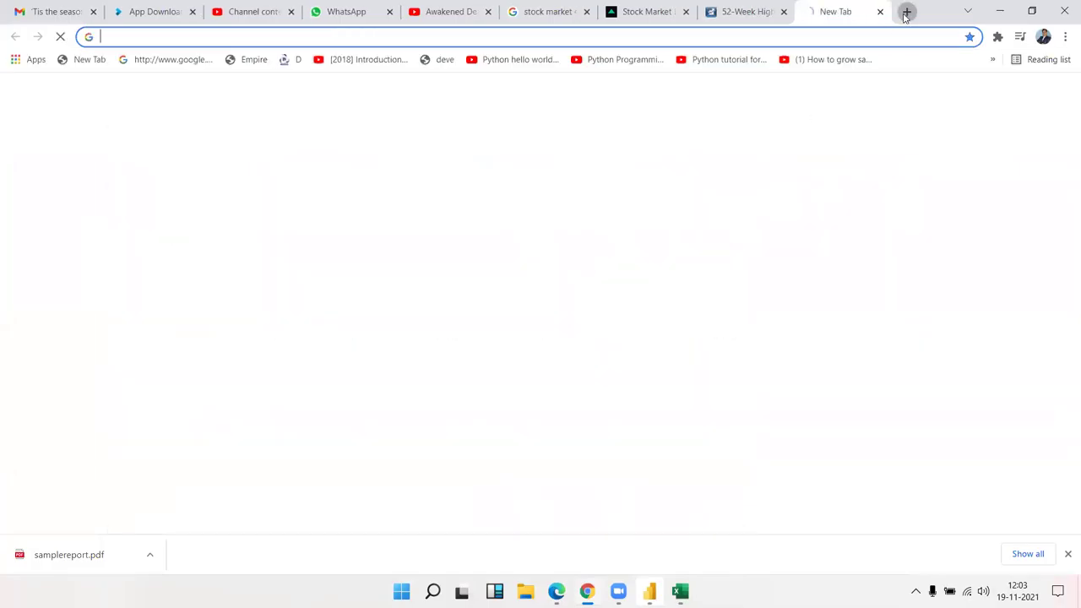
{"action": "type", "text": "fac"}
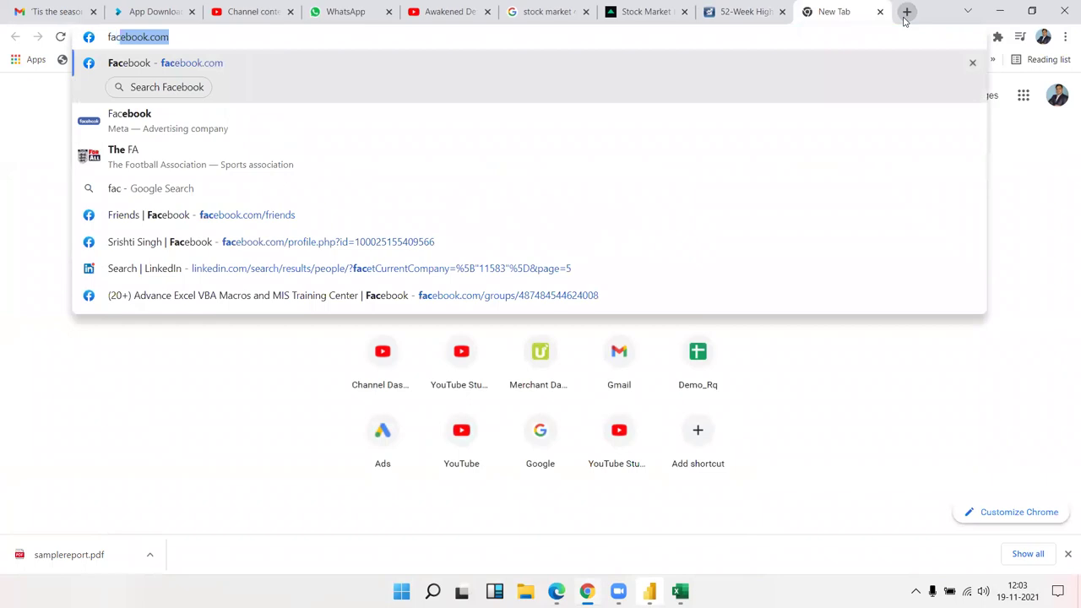
{"action": "key", "text": "Return"}
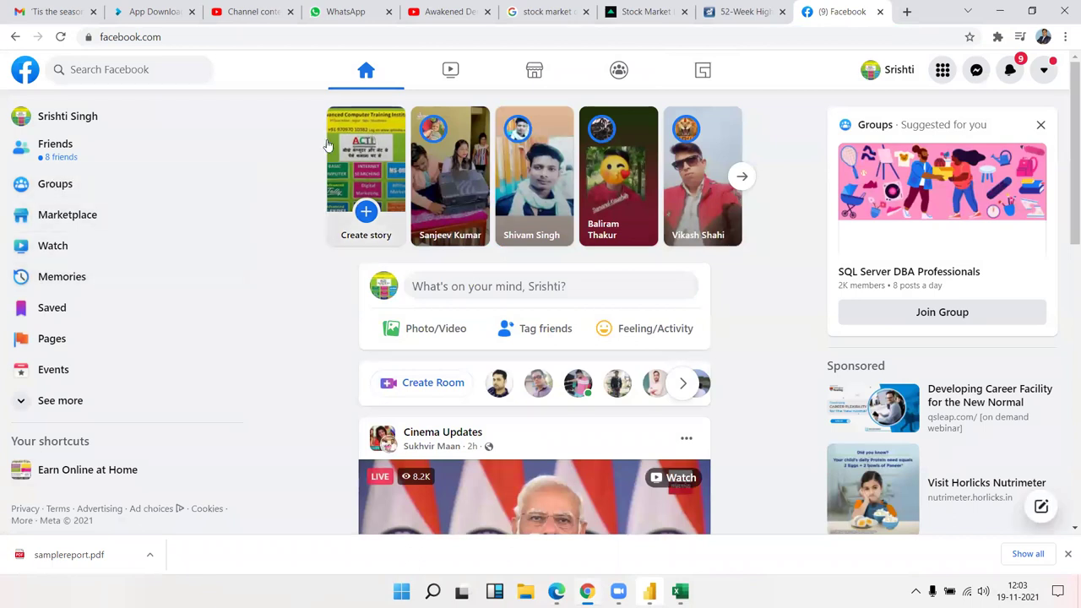
{"action": "left_click", "coordinate": [73, 127]}
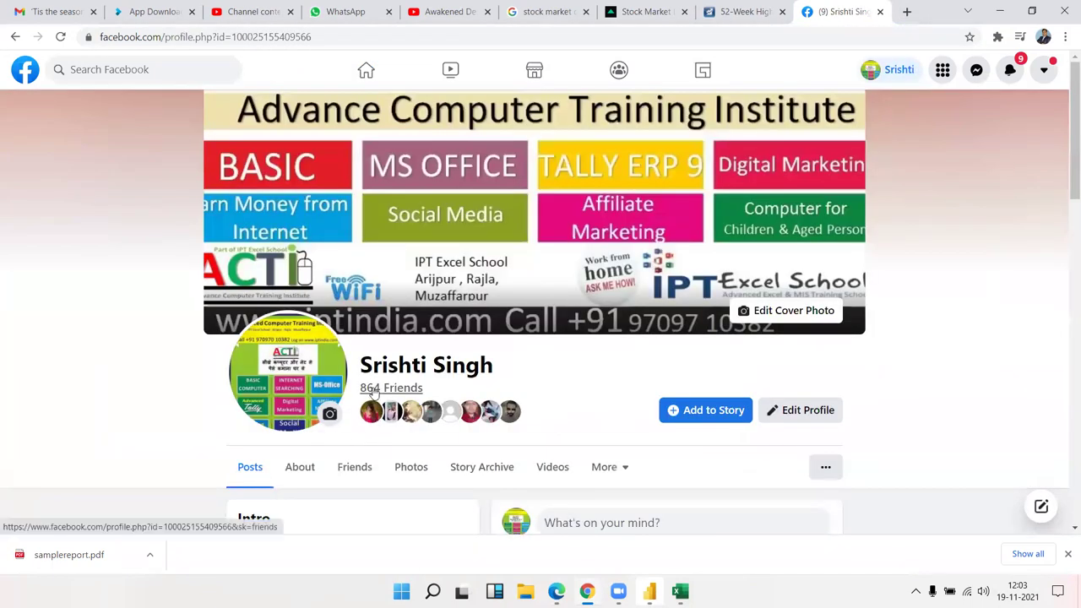
{"action": "left_click", "coordinate": [372, 390]}
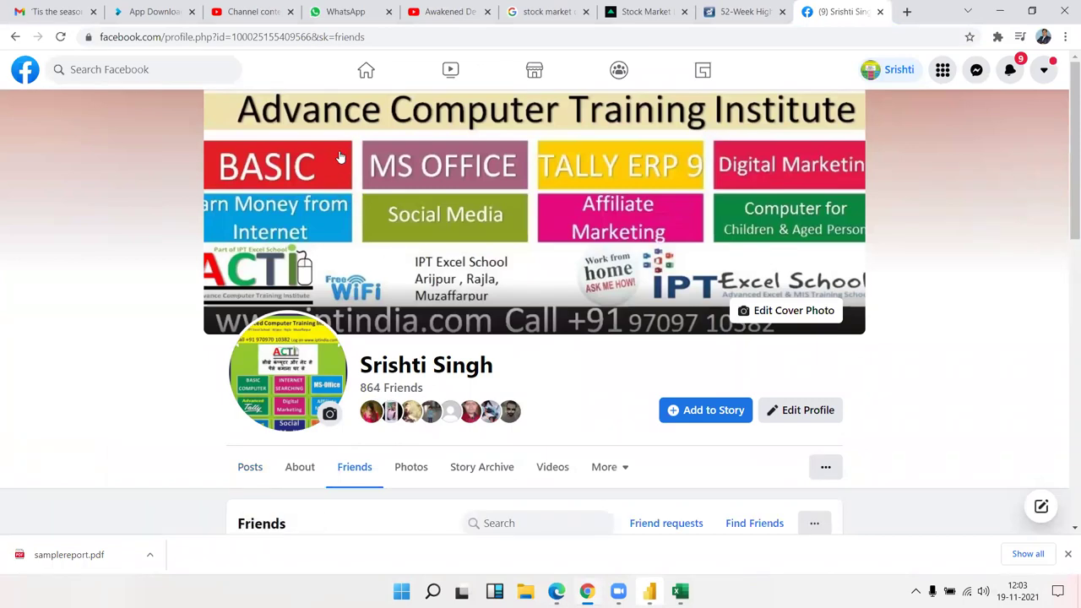
{"action": "left_click", "coordinate": [347, 37]}
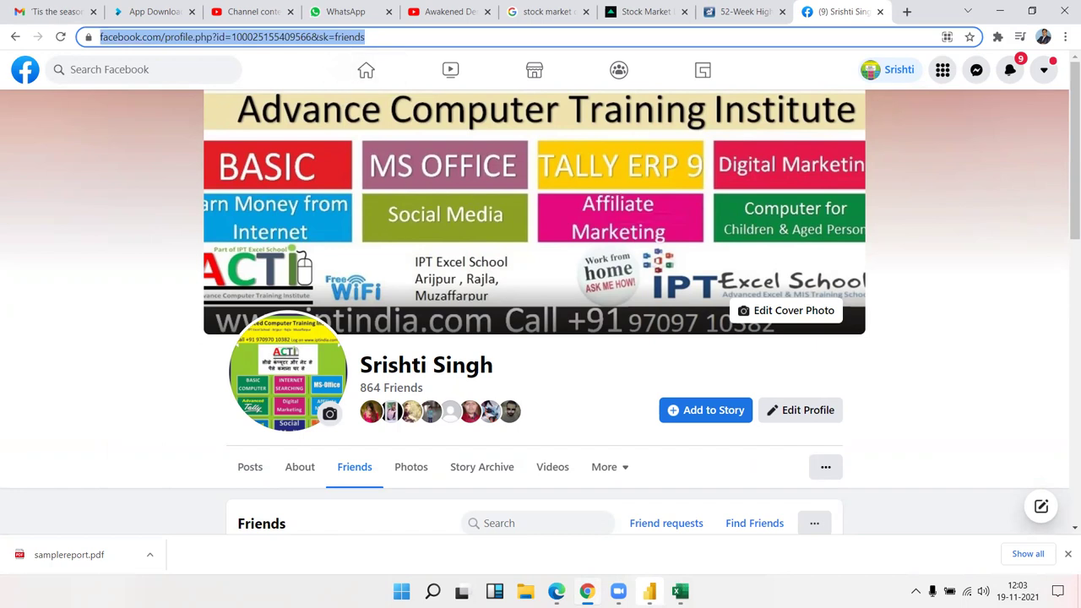
{"action": "left_click", "coordinate": [649, 591]}
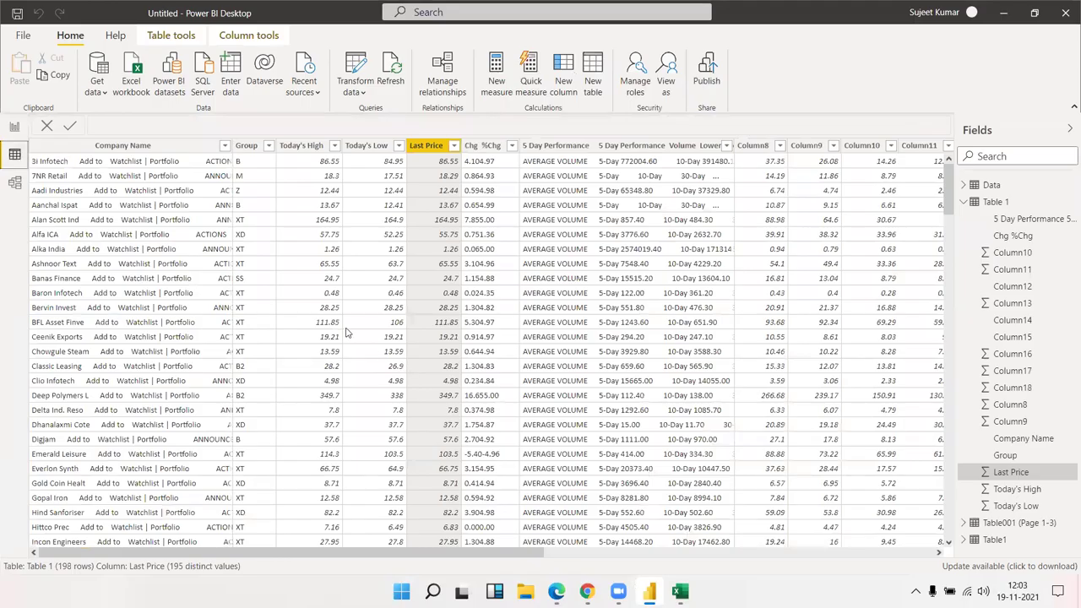
Step: Start a Get Data > Web import using the pasted Facebook friends page URL
{"action": "left_click", "coordinate": [345, 327]}
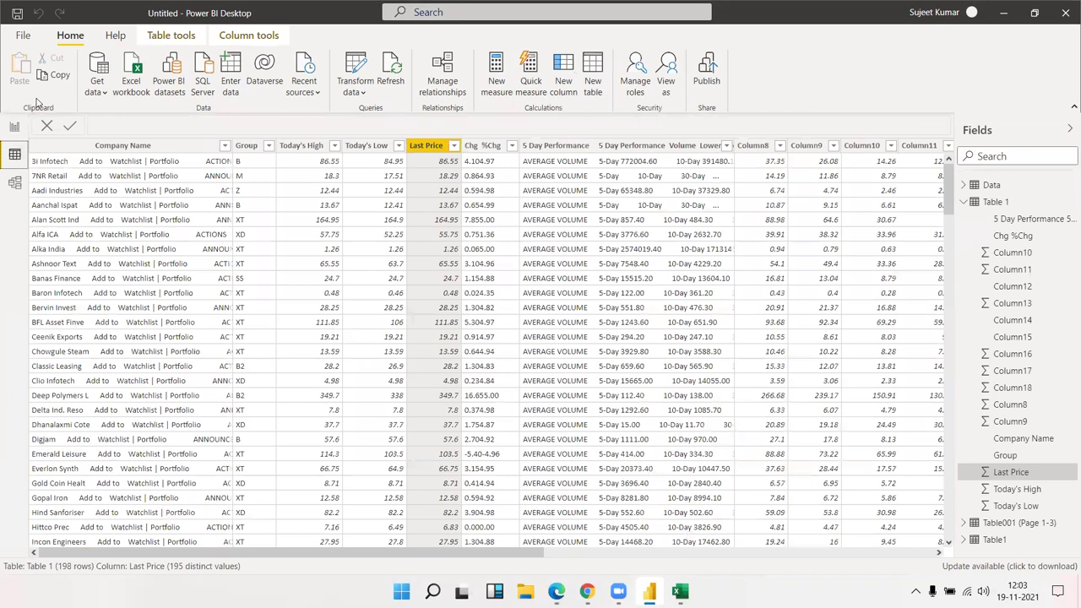
{"action": "left_click", "coordinate": [94, 92]}
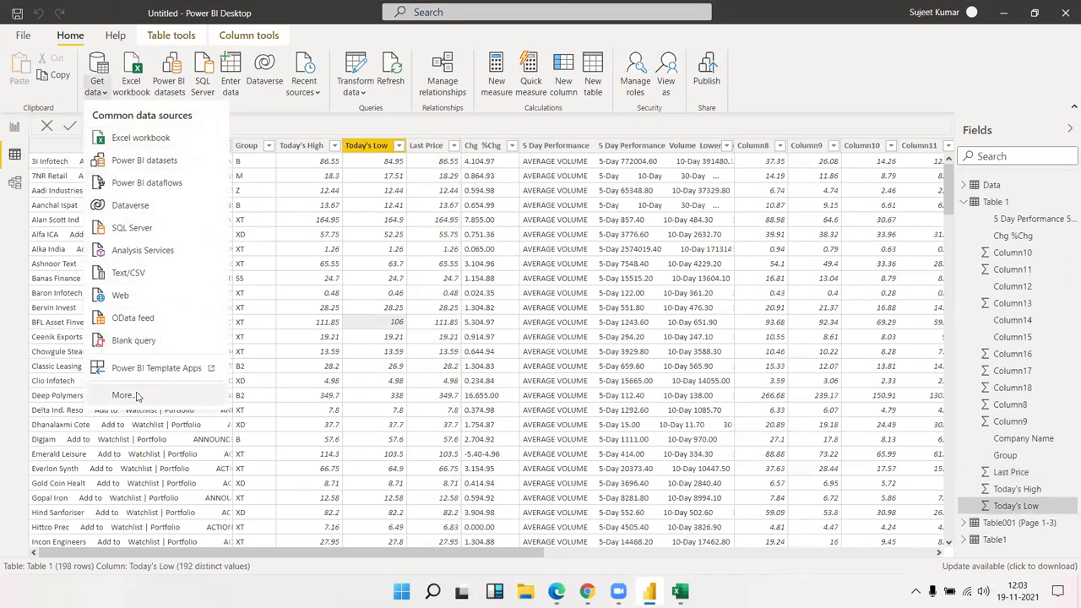
{"action": "left_click", "coordinate": [127, 297]}
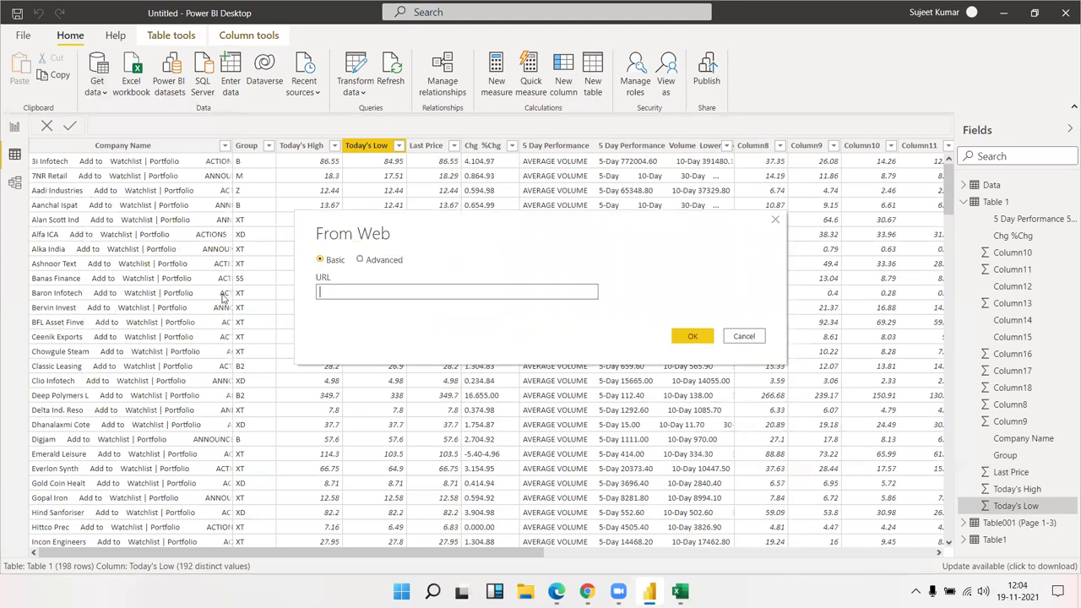
{"action": "key", "text": "ctrl+v"}
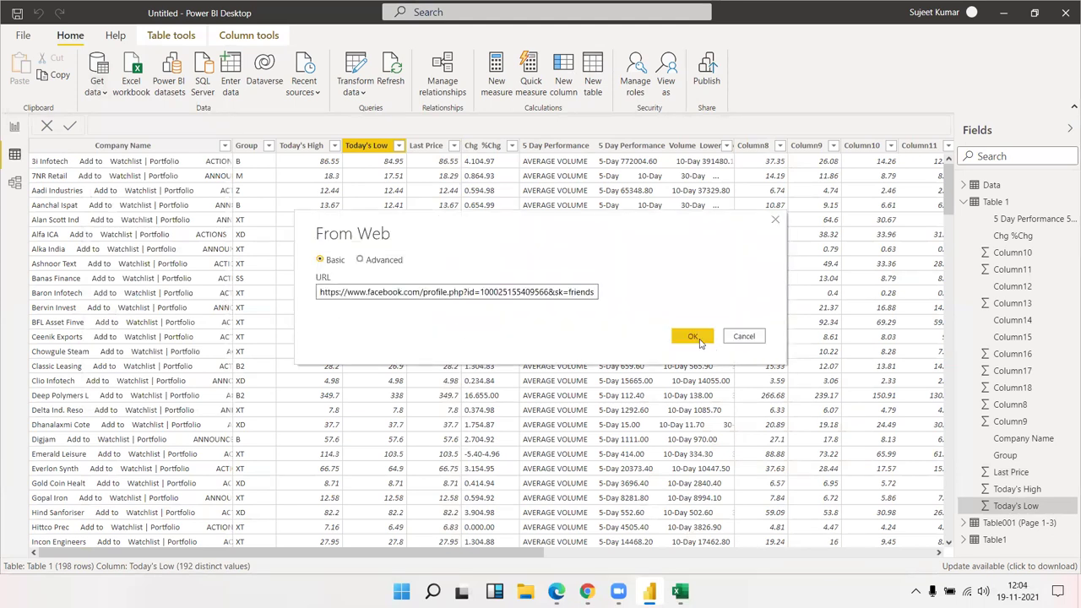
{"action": "left_click", "coordinate": [692, 337]}
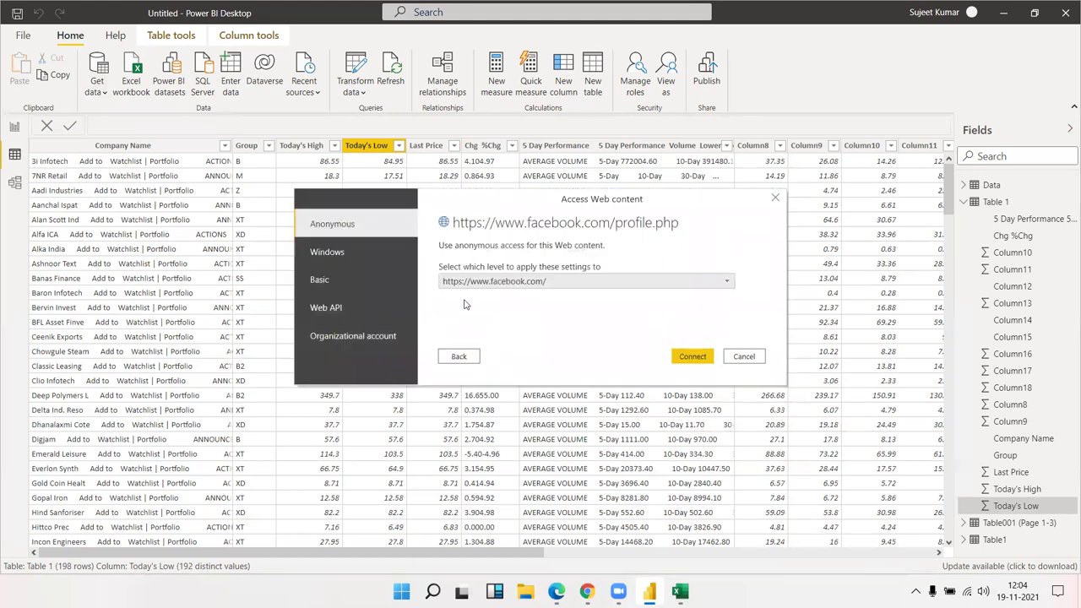
Step: Connect with Basic credentials using a username and password, then dismiss the resulting DataSource.Error
{"action": "left_click", "coordinate": [349, 288]}
{"action": "left_click", "coordinate": [351, 264]}
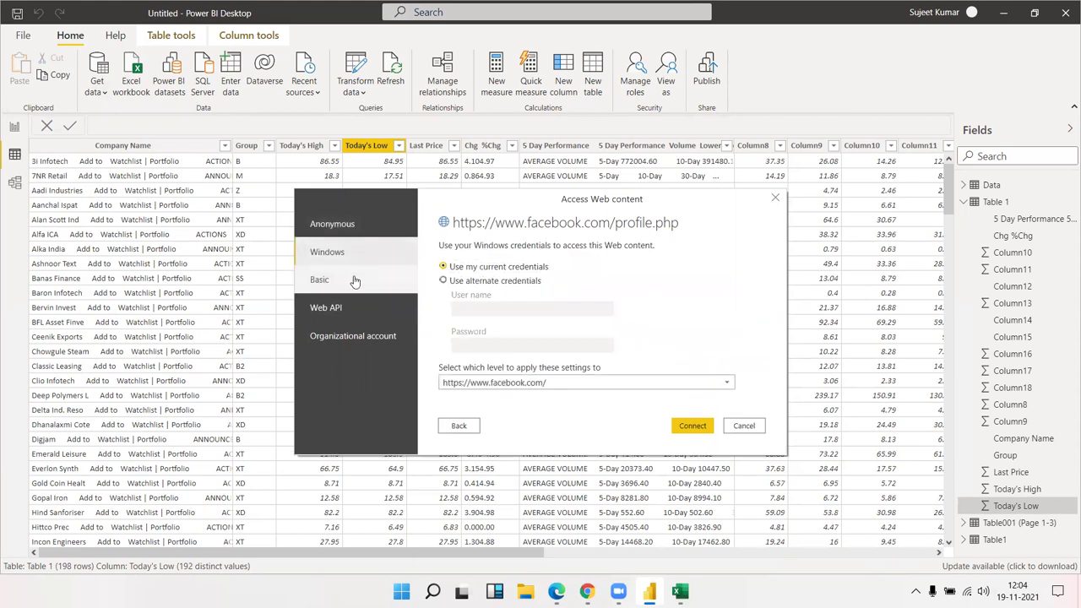
{"action": "left_click", "coordinate": [355, 281]}
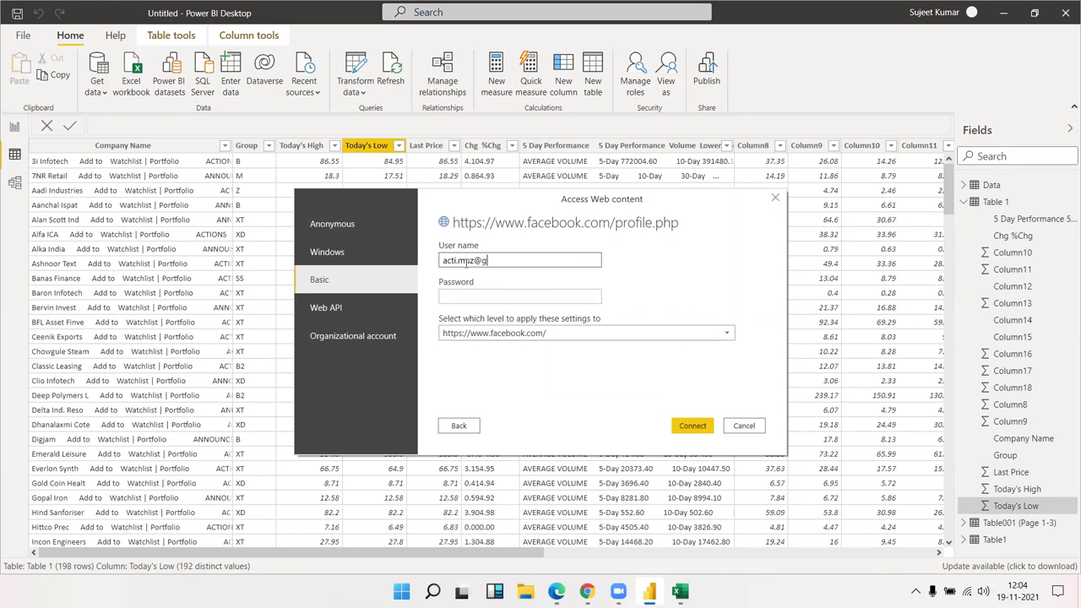
{"action": "type", "text": "mail.co"}
{"action": "key", "text": "Tab"}
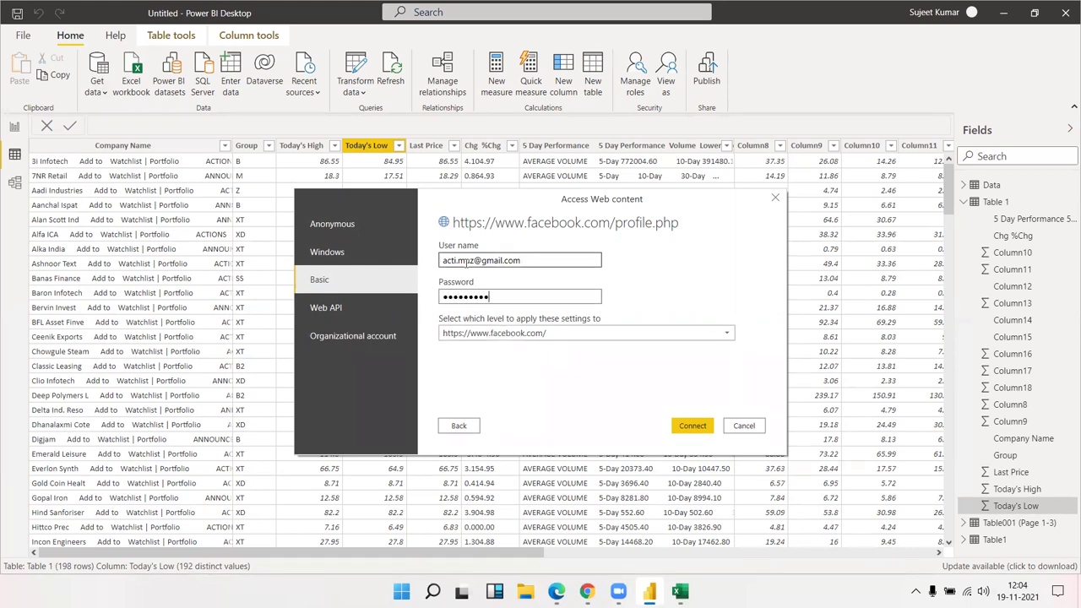
{"action": "left_click", "coordinate": [690, 428]}
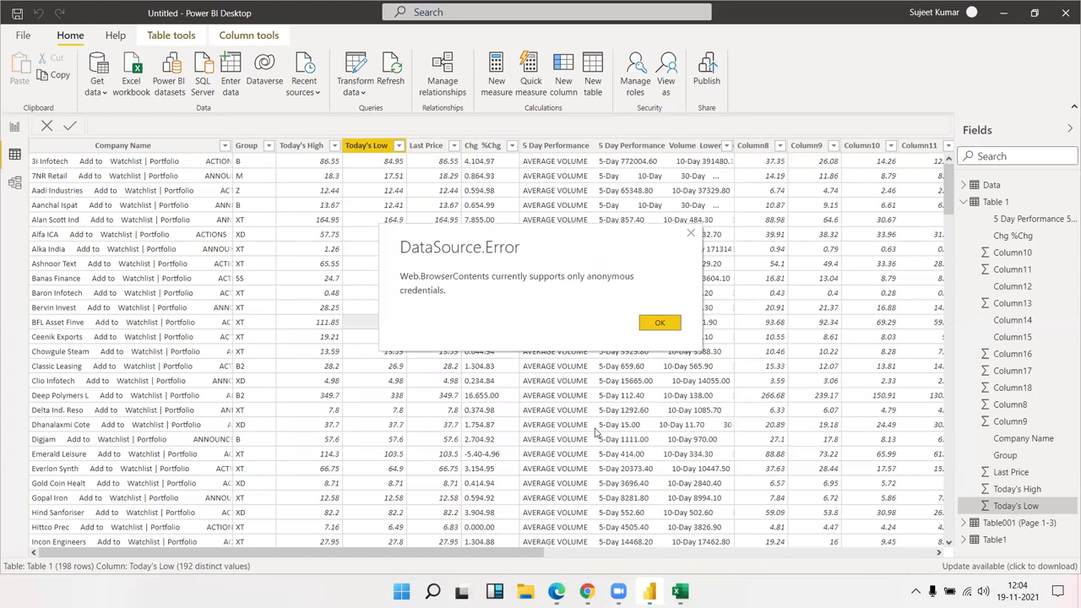
{"action": "left_click", "coordinate": [651, 325]}
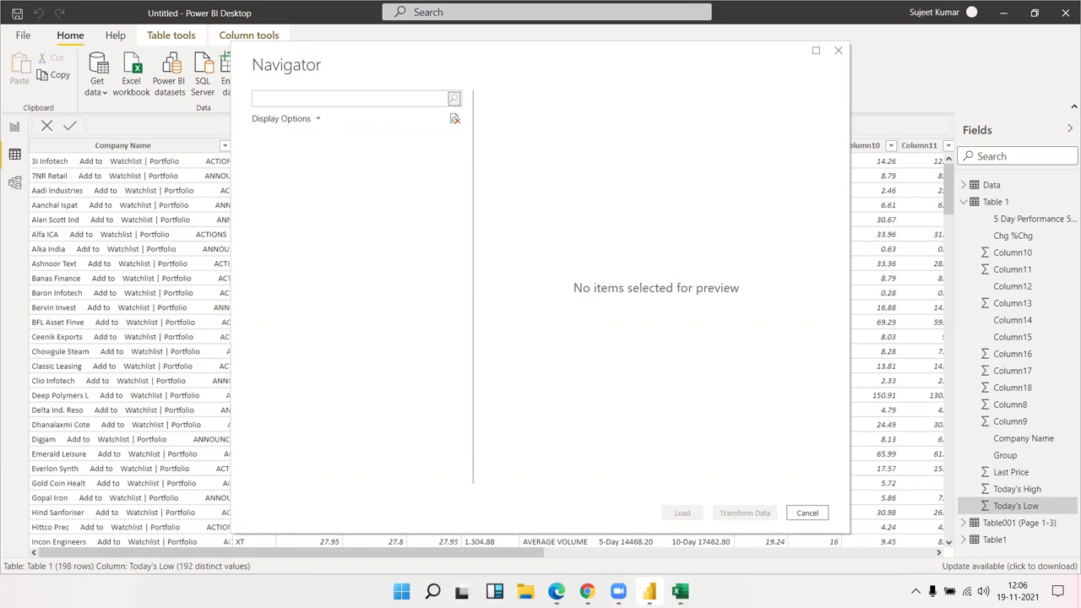
Step: Bring the Excel Data workbook to the front from the taskbar
{"action": "left_click", "coordinate": [680, 591]}
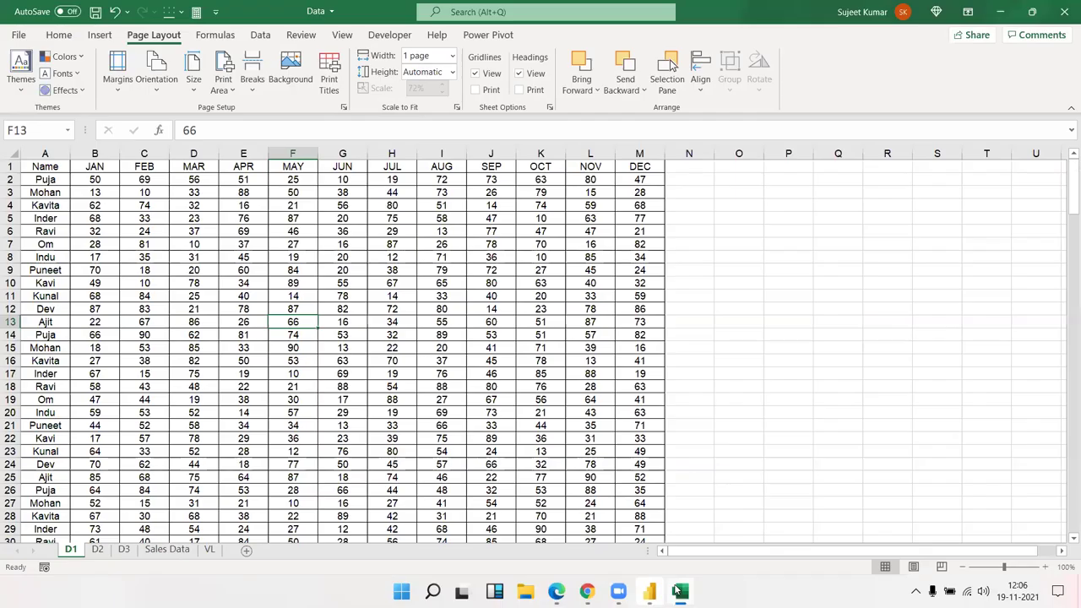
Step: On Excel's Data tab, start a Get Data > From File > From JSON import, then cancel it
{"action": "left_click", "coordinate": [788, 365]}
{"action": "left_click", "coordinate": [260, 35]}
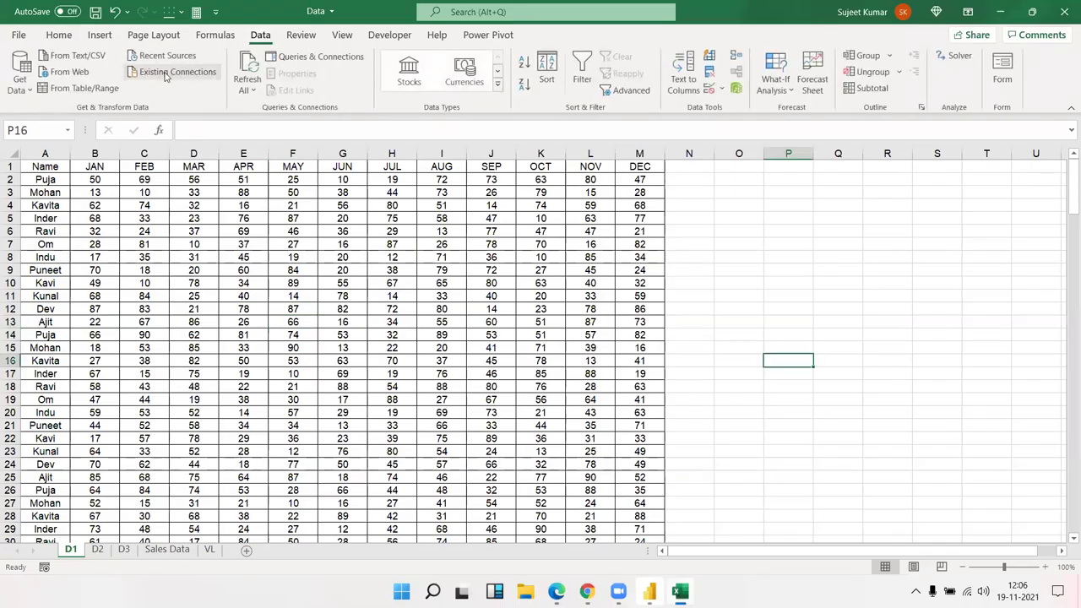
{"action": "left_click", "coordinate": [23, 89]}
{"action": "mouse_move", "coordinate": [76, 116]}
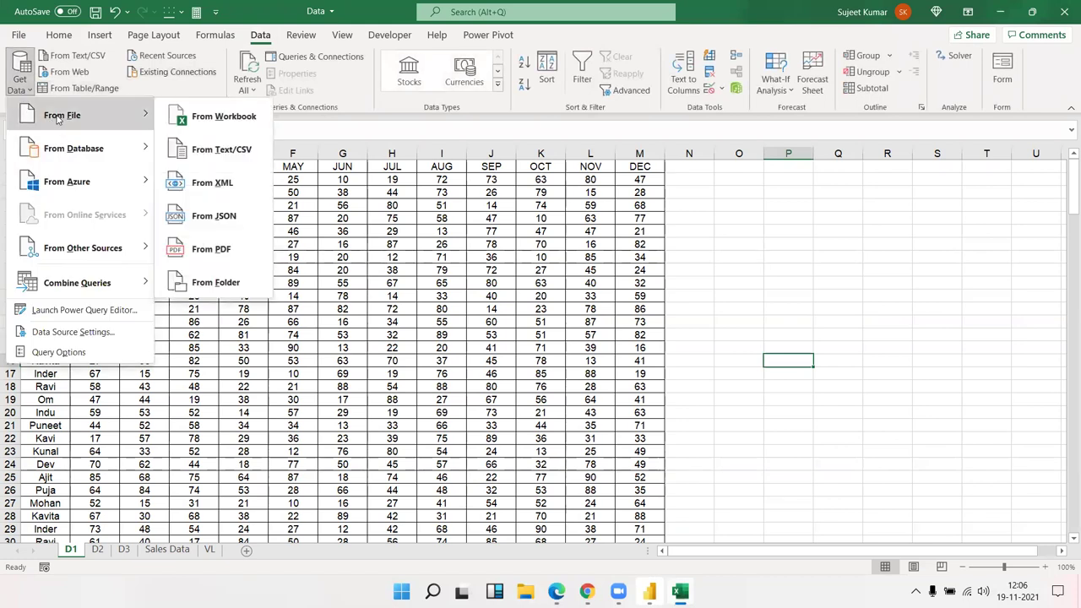
{"action": "left_click", "coordinate": [231, 211]}
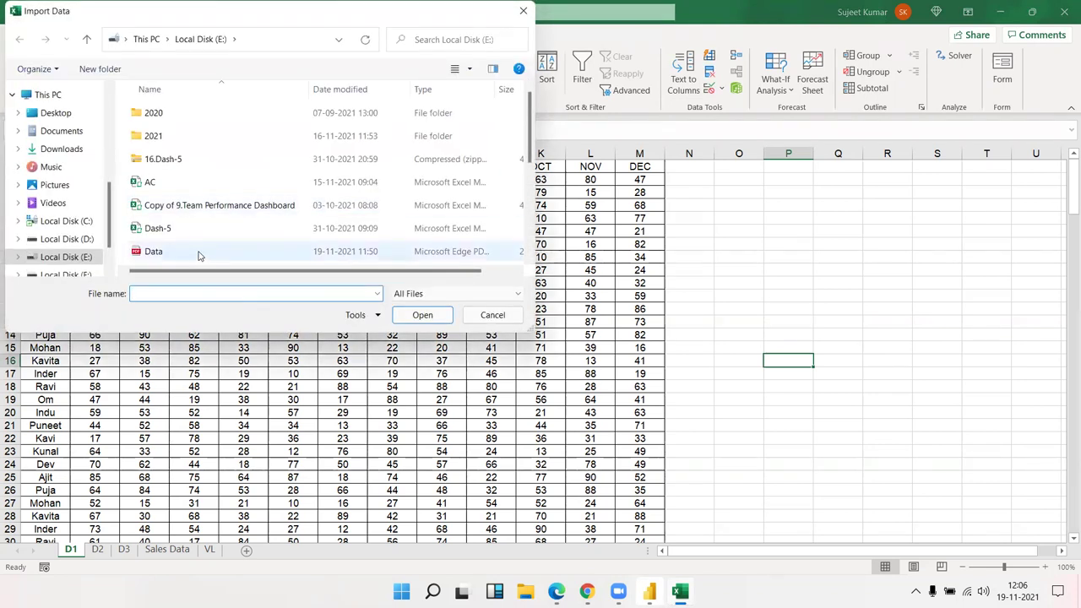
{"action": "left_click", "coordinate": [491, 317]}
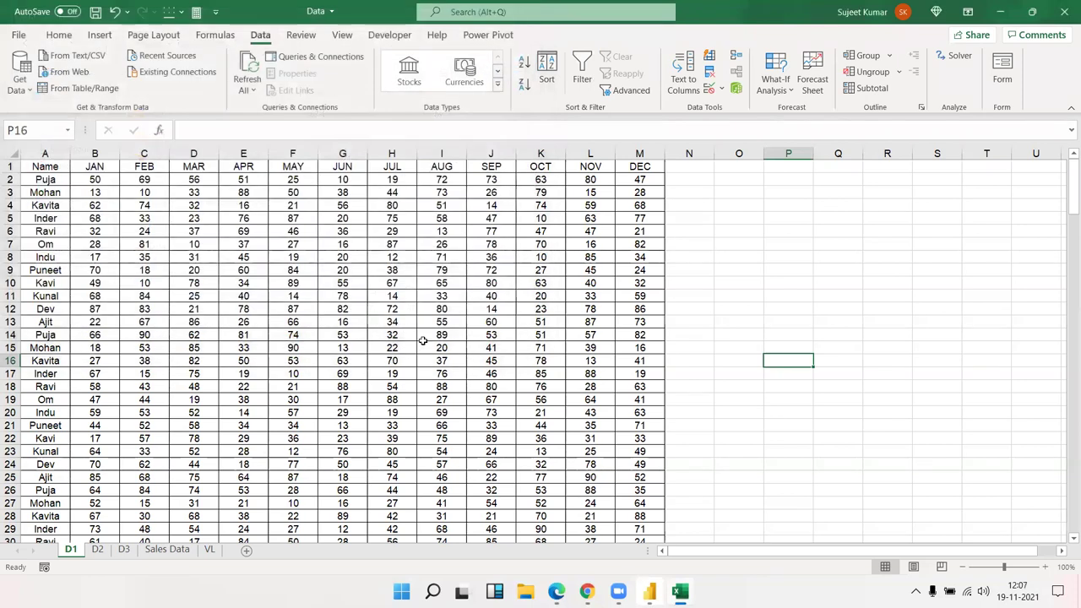